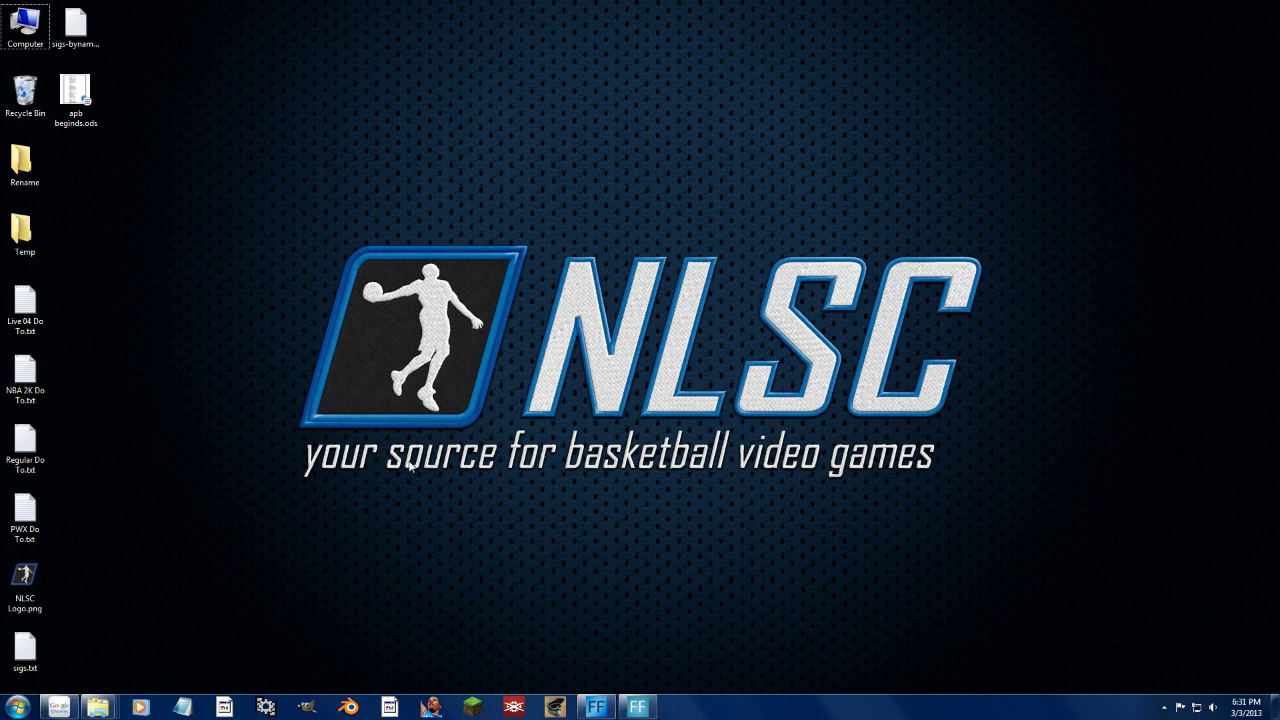
# Switch to the NBA 2K13 Cyberface ID List thread and scroll down to its code box.
pyautogui.click(59, 707)
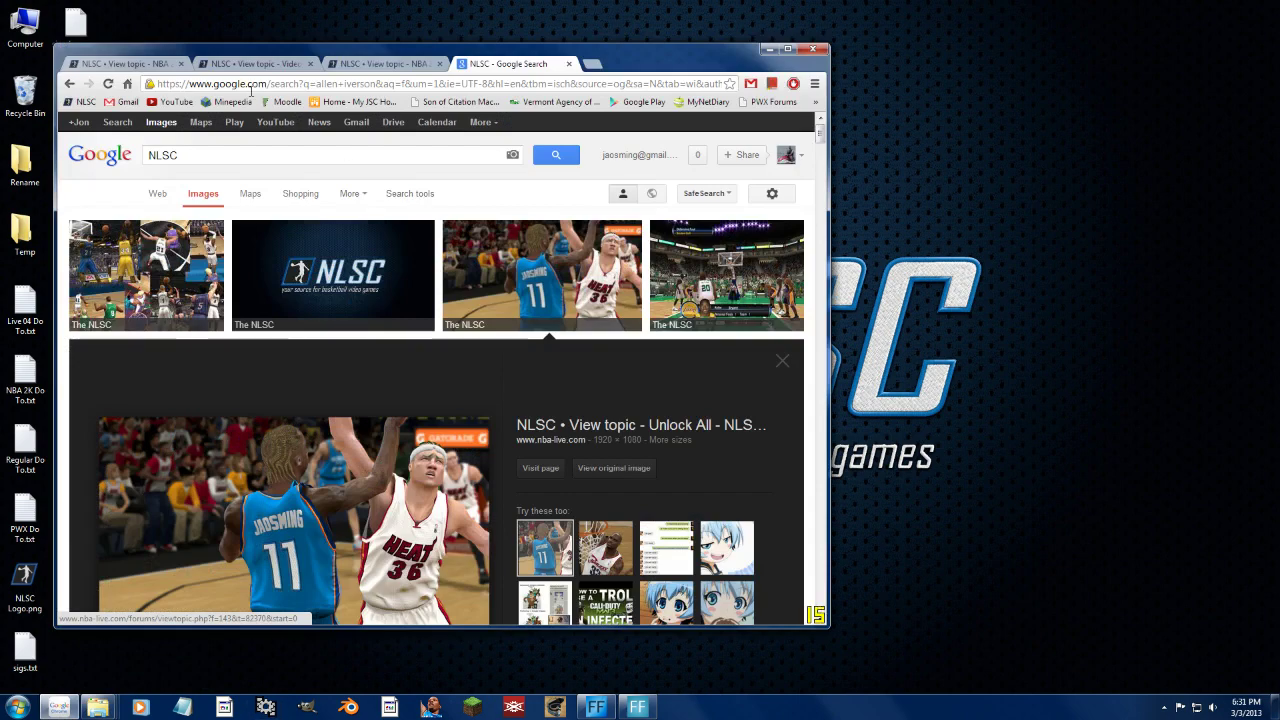
pyautogui.click(125, 64)
pyautogui.scroll(-1, 200, 340)
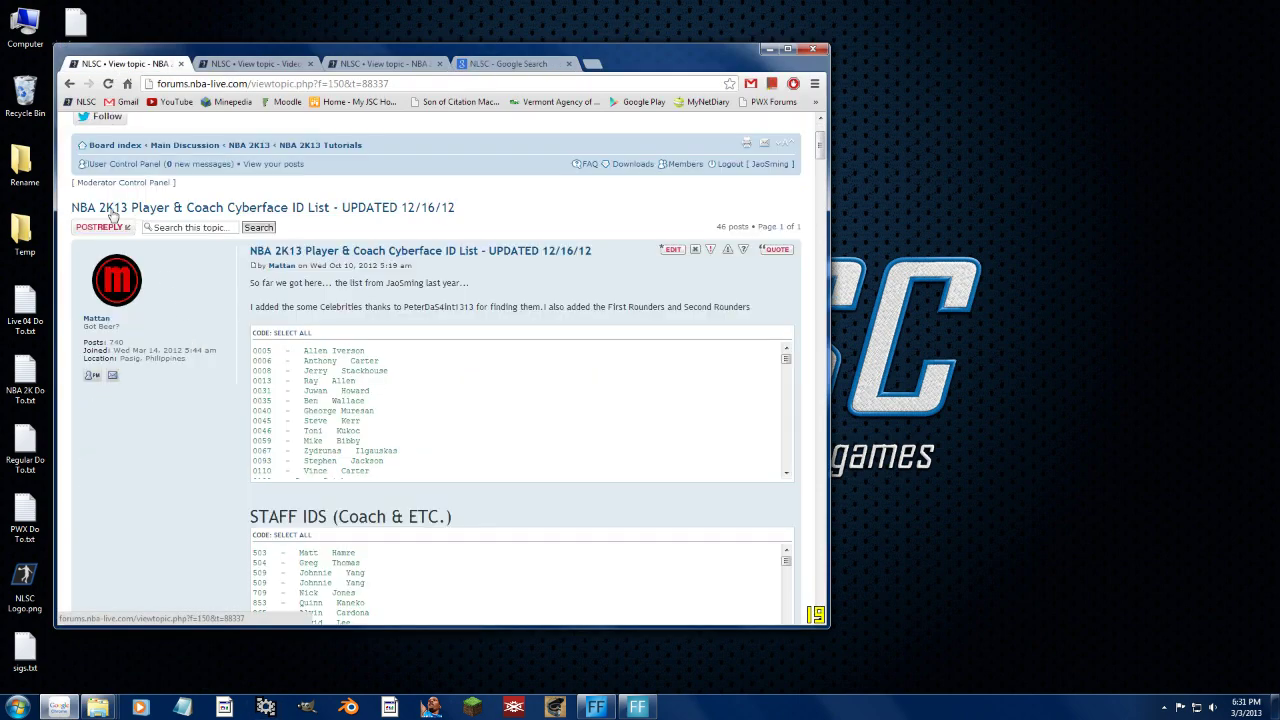
pyautogui.scroll(-1, 230, 240)
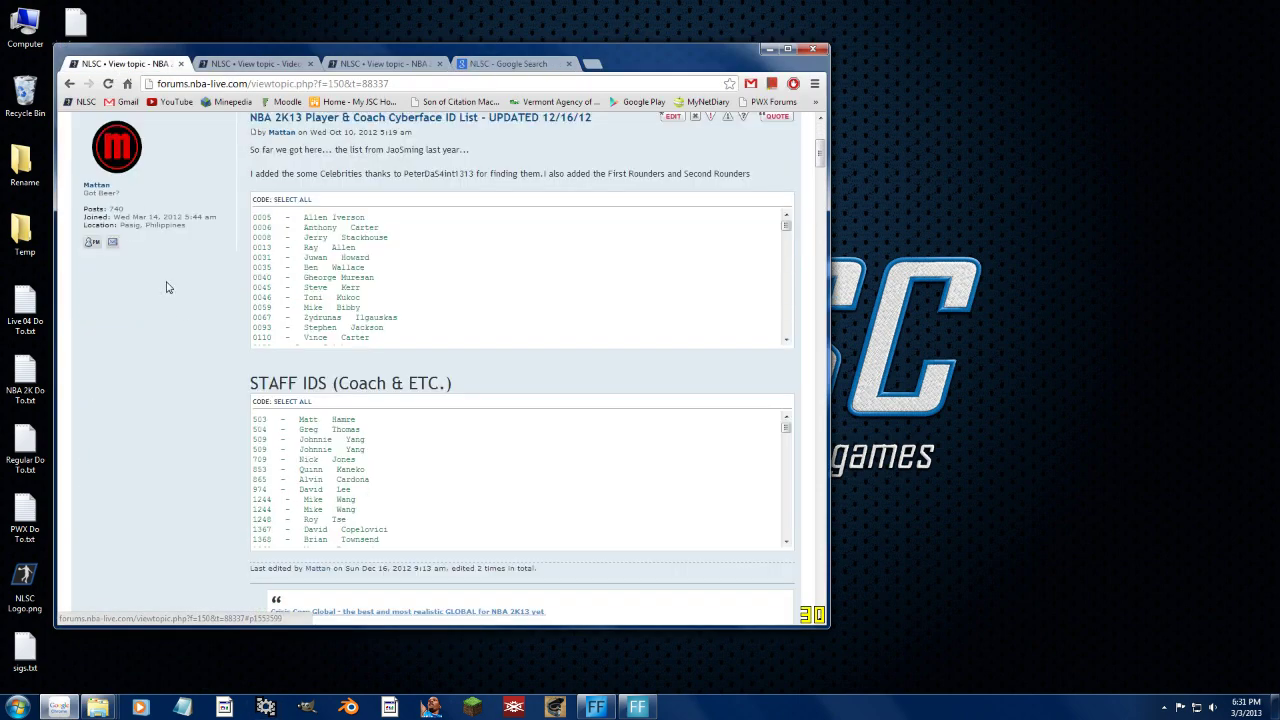
# Highlight the 0005 Allen Iverson line in the ID list.
pyautogui.moveTo(322, 227); pyautogui.dragTo(234, 220)
pyautogui.click(268, 225)
pyautogui.tripleClick(267, 220)
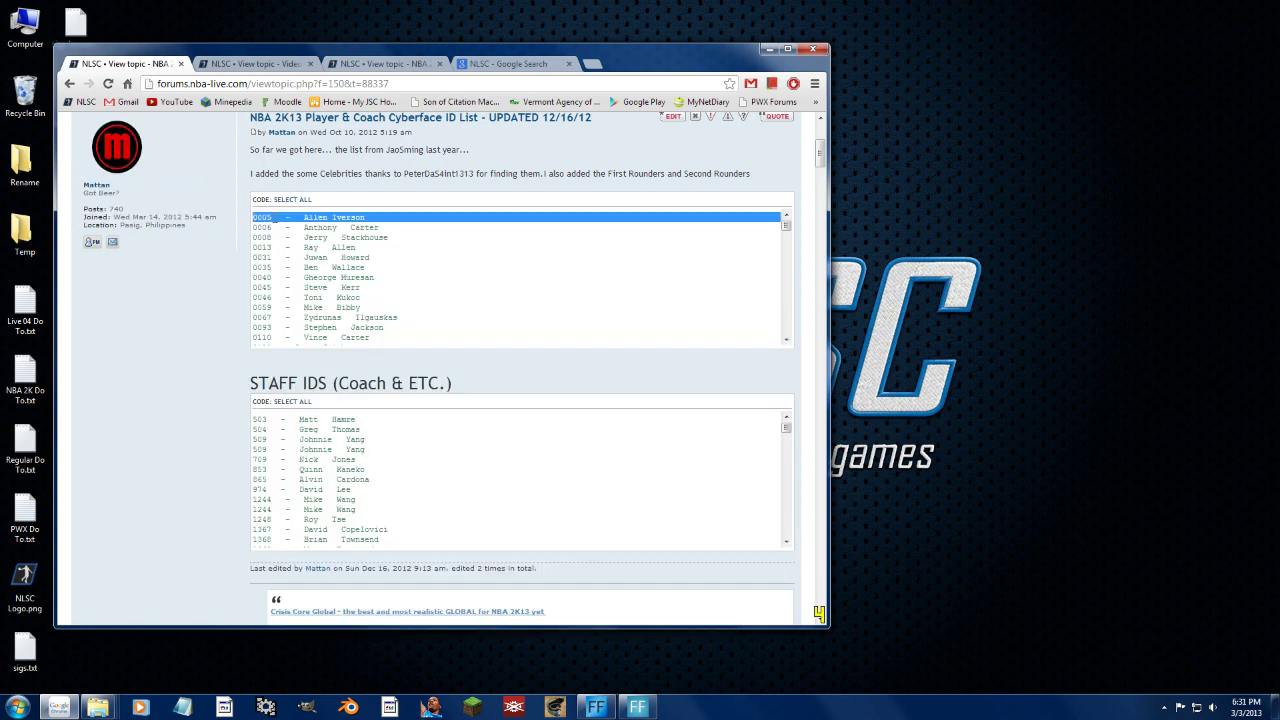
pyautogui.click(267, 220)
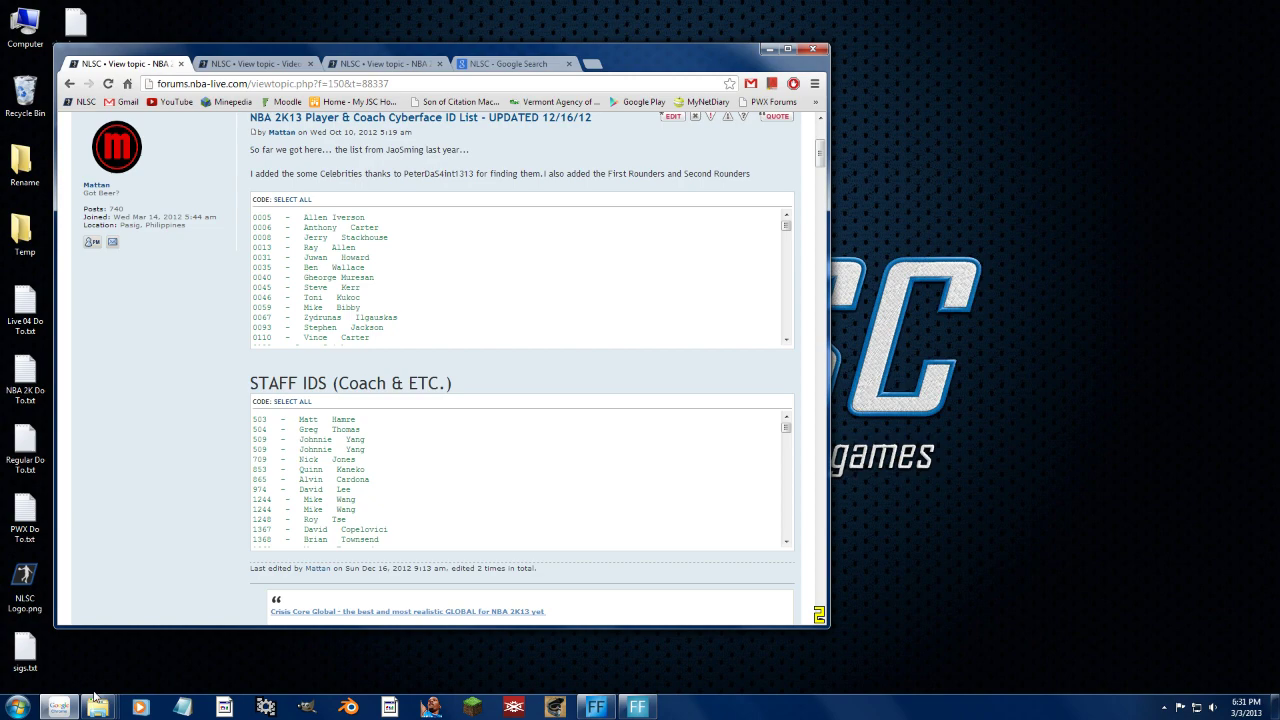
# In the NBA 2K13 game folder, find and select png0005.iff by typing its name.
pyautogui.moveTo(98, 705)
pyautogui.click(250, 640)
pyautogui.click(343, 413)
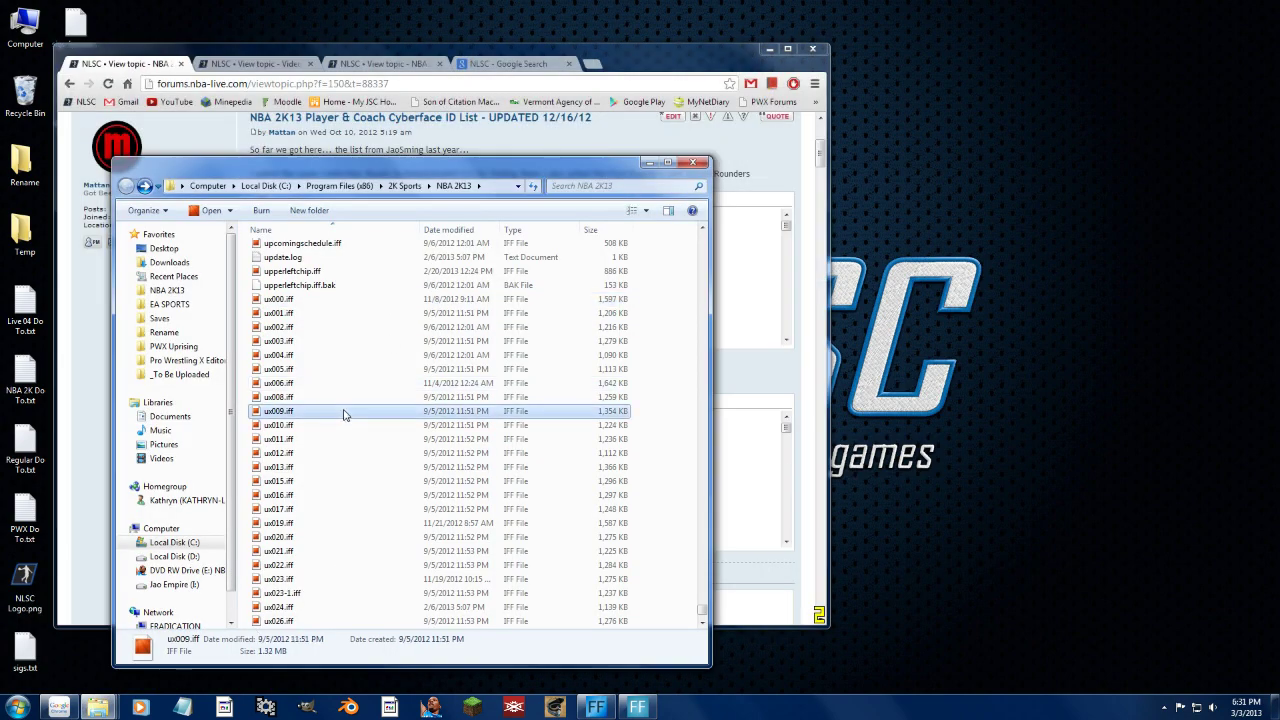
pyautogui.press('p')
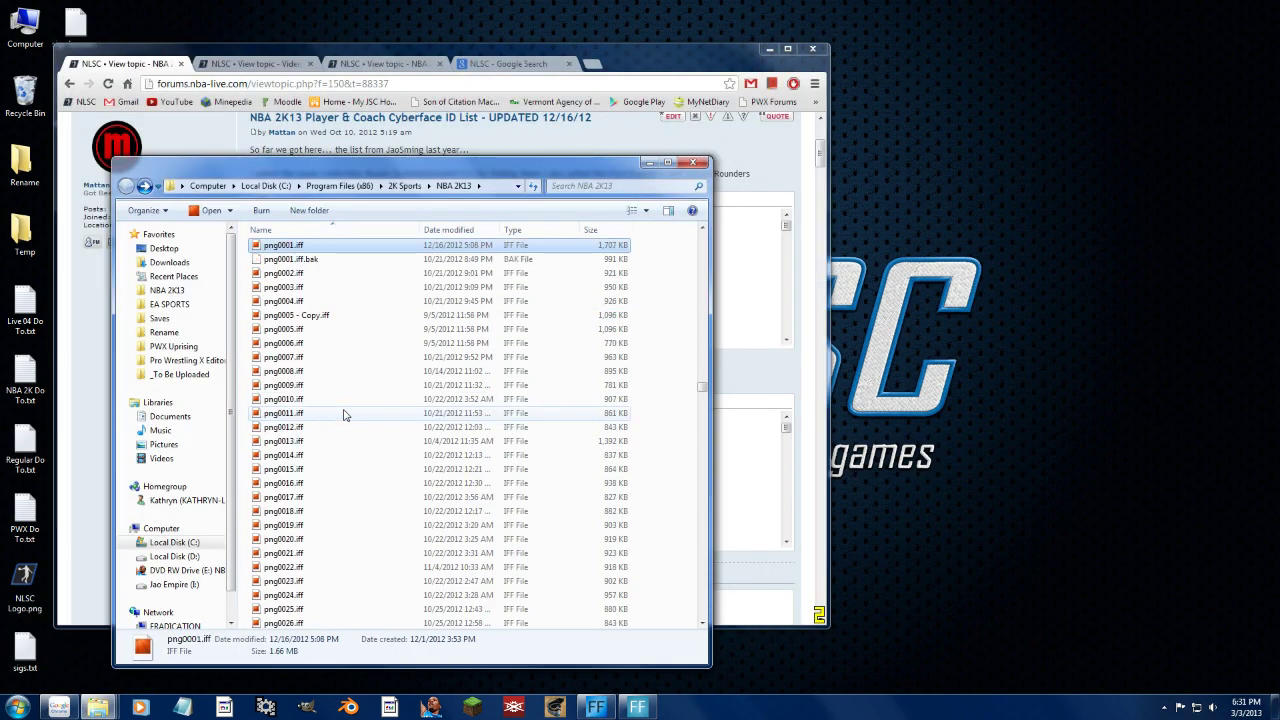
pyautogui.write('ng0005')
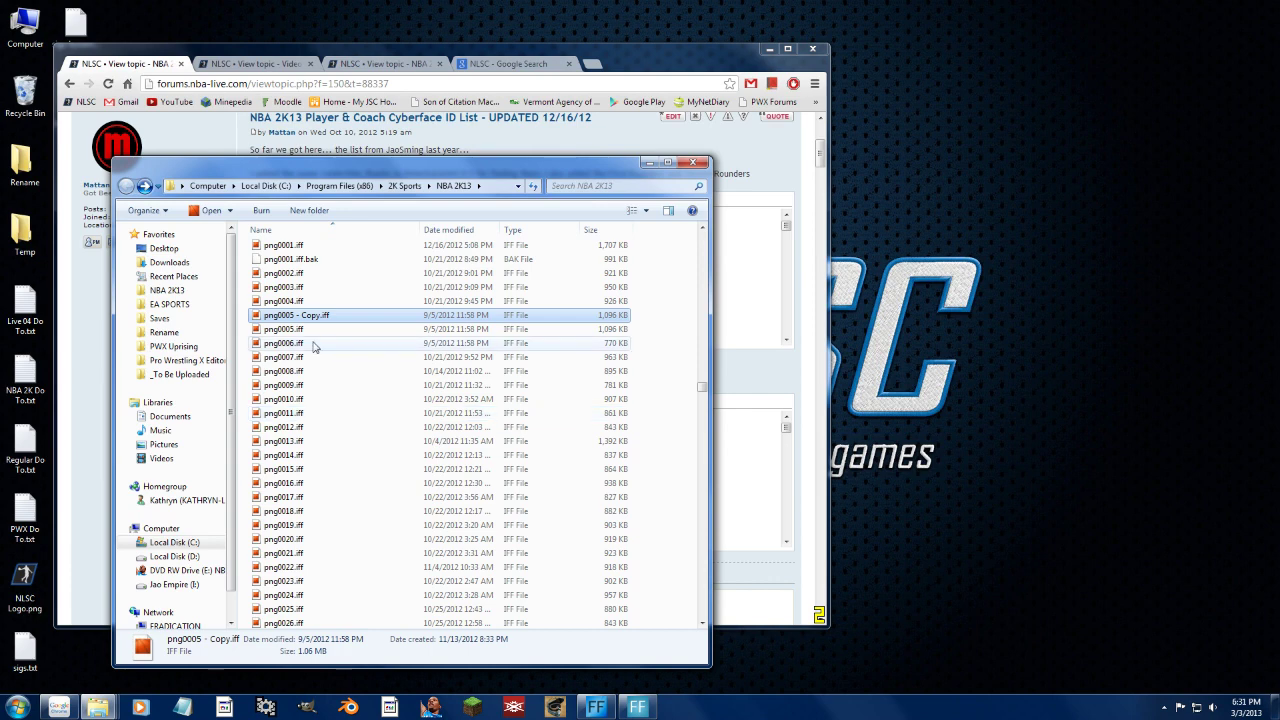
pyautogui.click(257, 329)
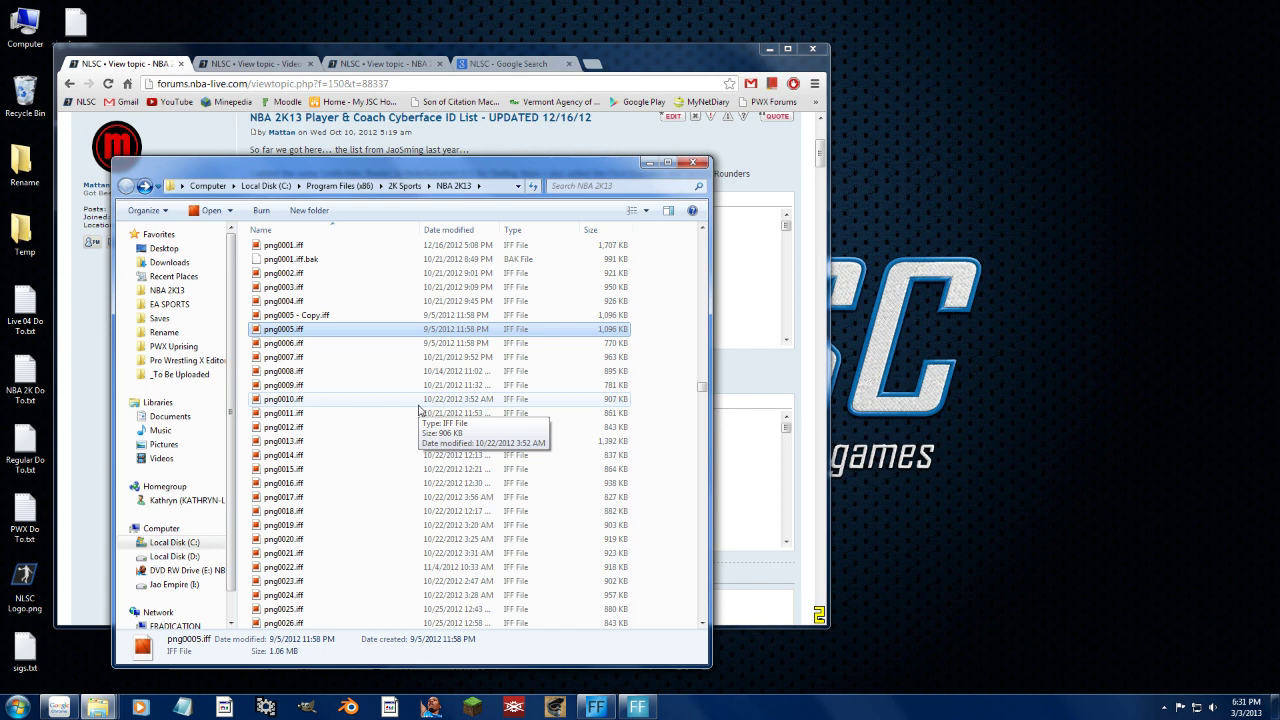
# Copy png0005.iff onto the desktop and place it near the top.
pyautogui.moveTo(310, 330); pyautogui.dragTo(978, 263)
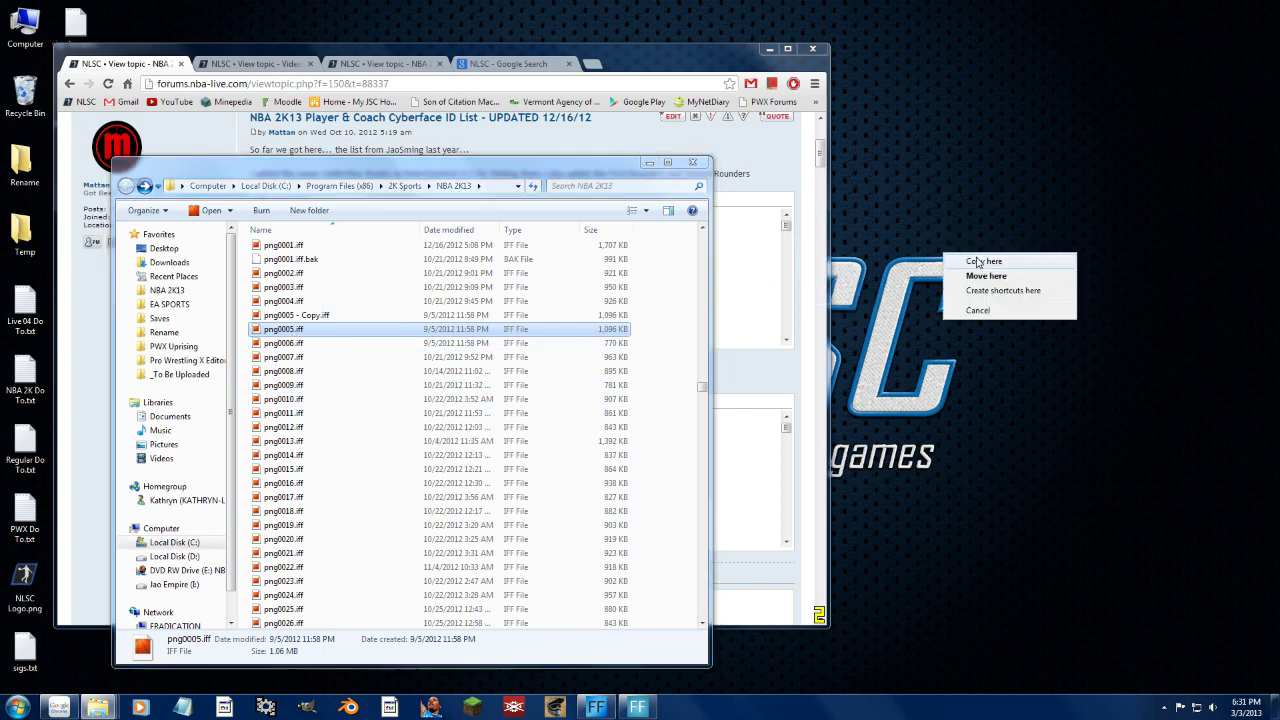
pyautogui.click(978, 263)
pyautogui.moveTo(936, 225); pyautogui.dragTo(945, 187)
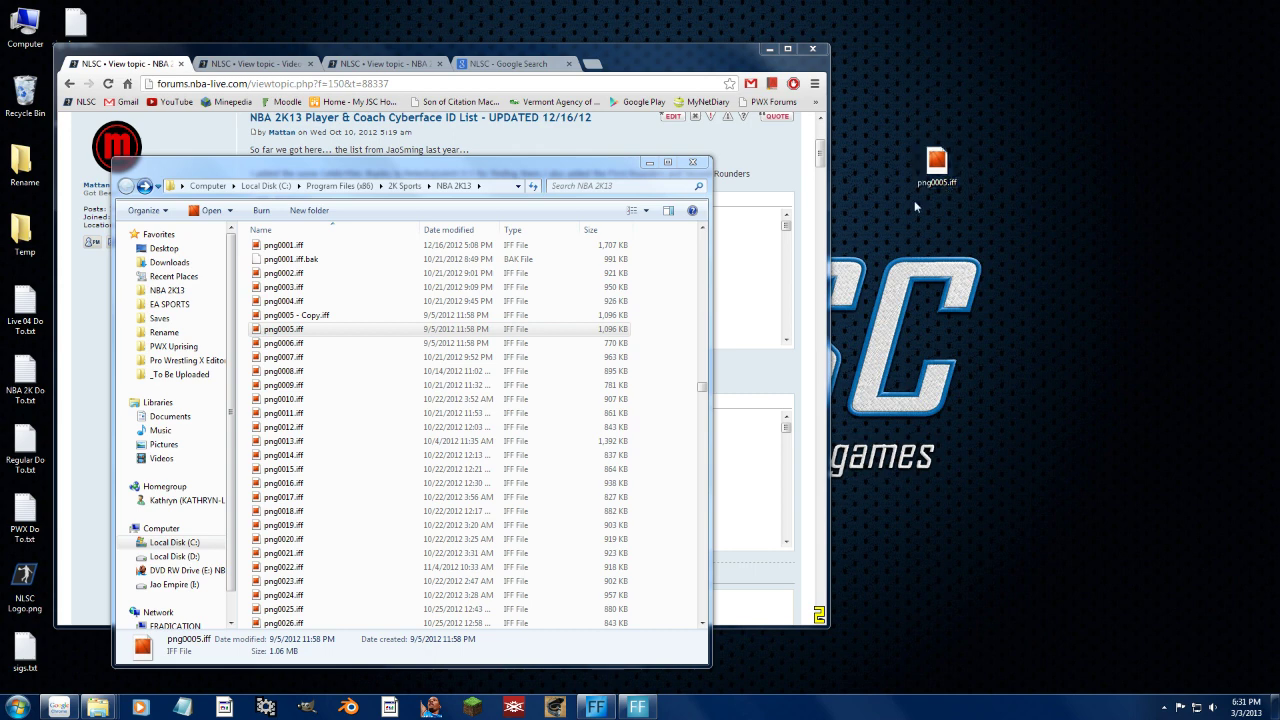
# Browse the game folder's png files, checking png0011, png0024, png5107 and png4034.
pyautogui.click(586, 385)
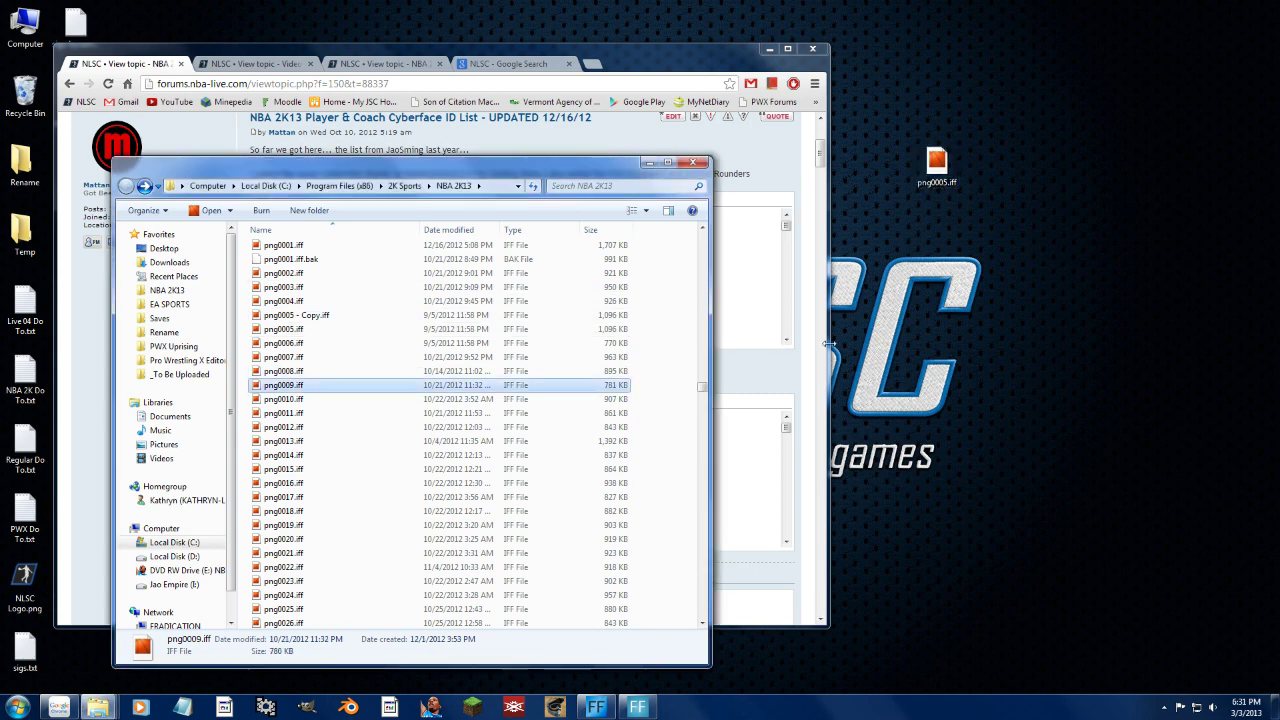
pyautogui.click(325, 413)
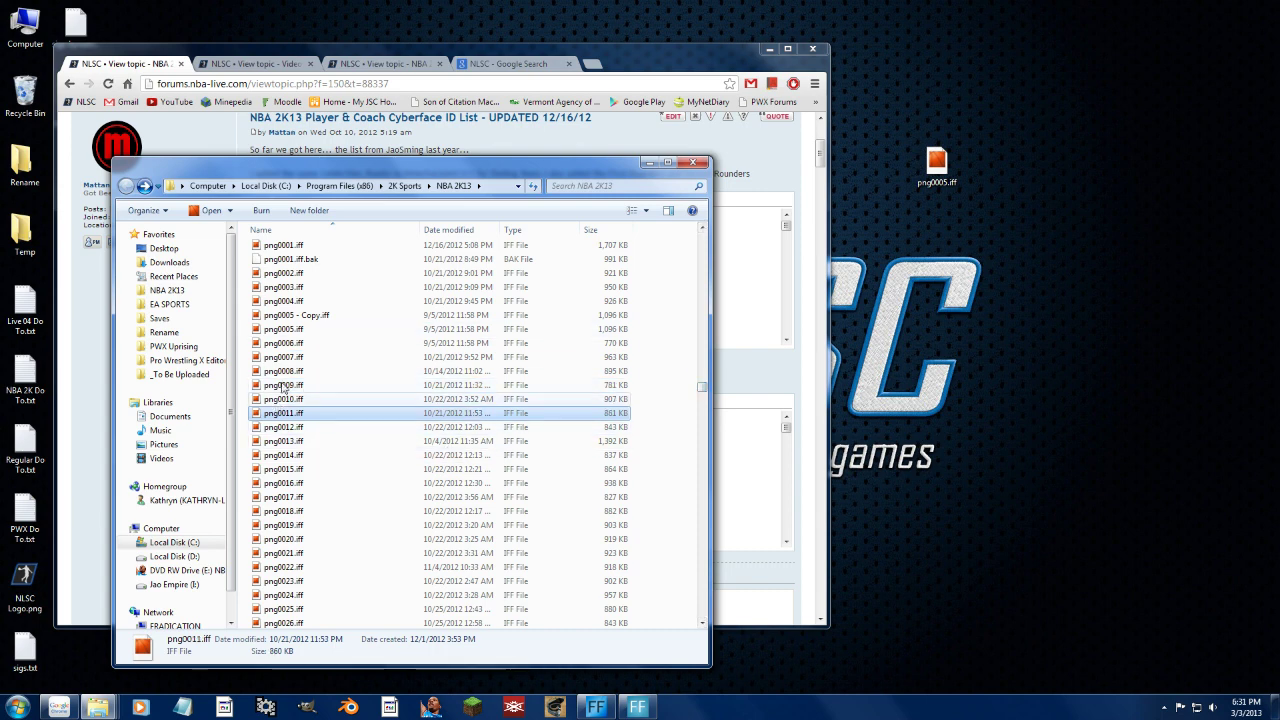
pyautogui.click(308, 595)
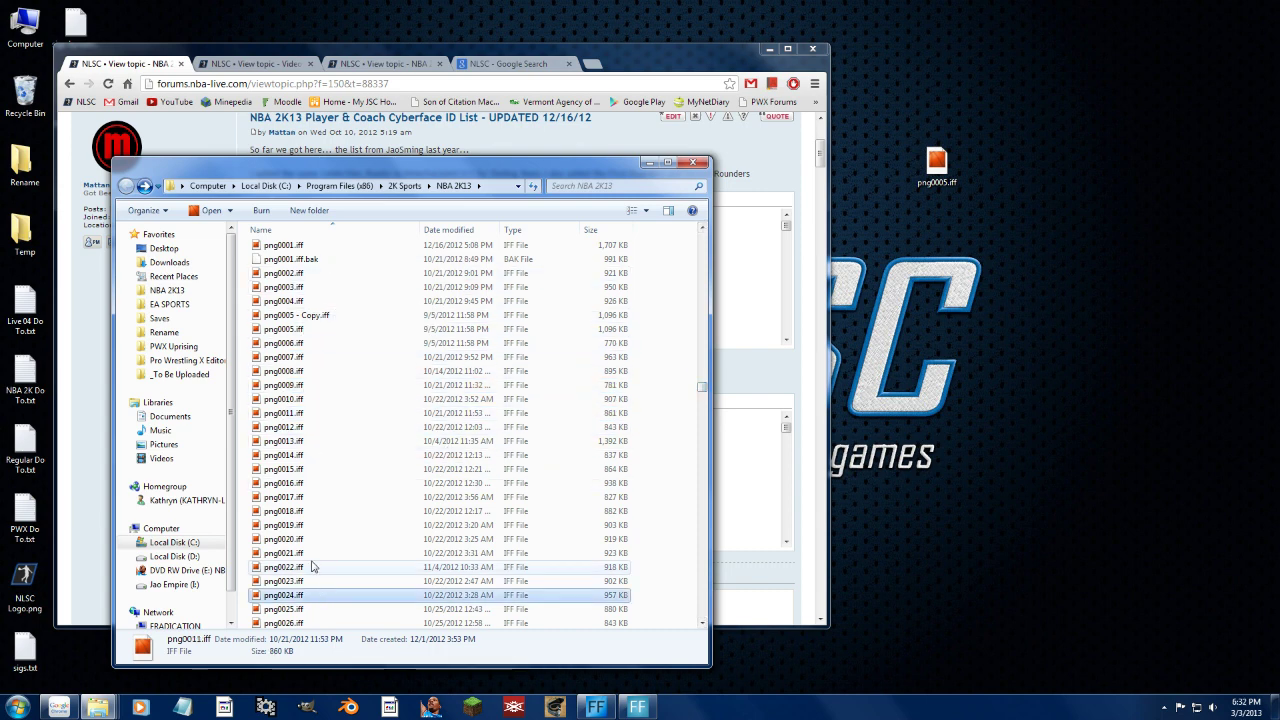
pyautogui.scroll(-7, 312, 548)
pyautogui.scroll(-5, 312, 548)
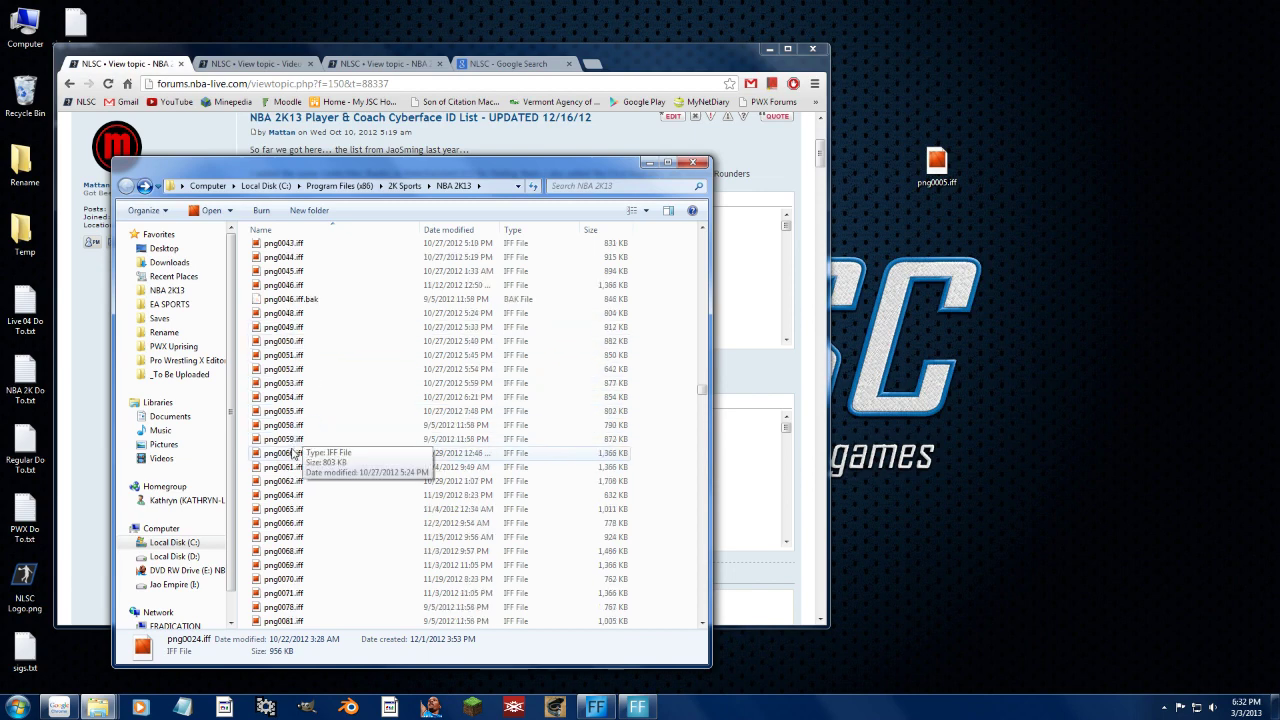
pyautogui.scroll(-6, 297, 253)
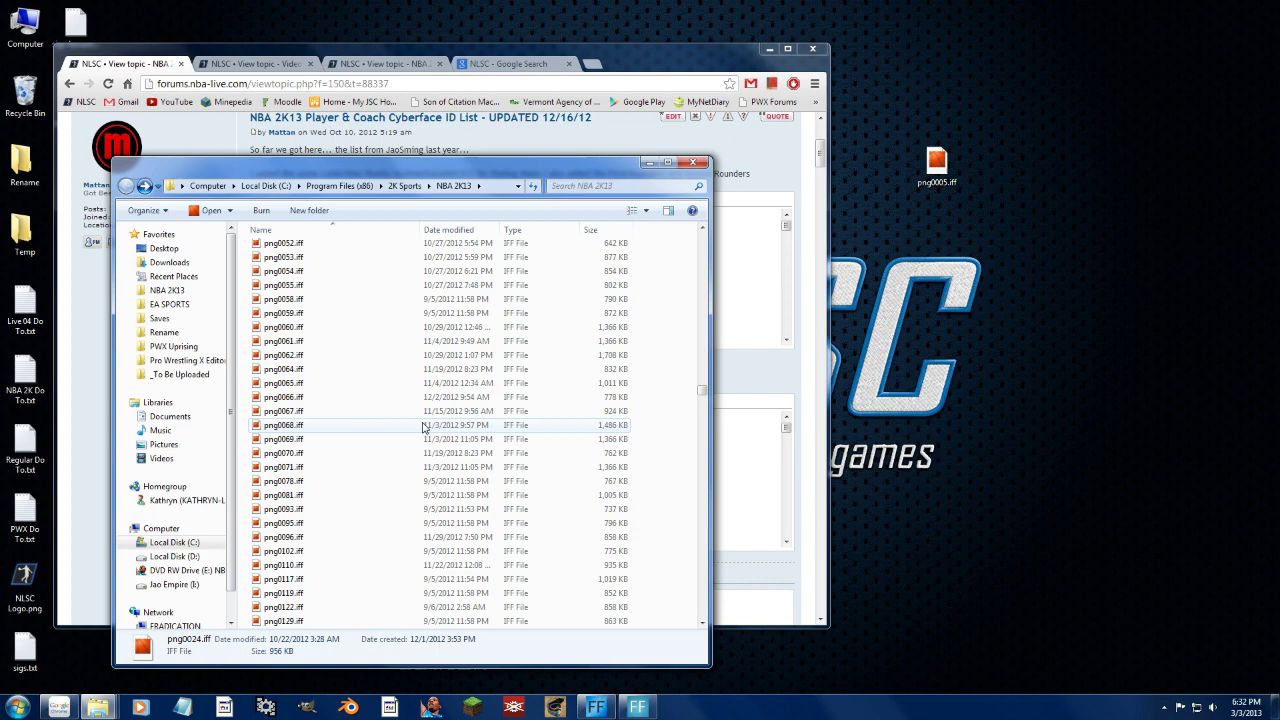
pyautogui.moveTo(700, 397); pyautogui.dragTo(705, 477)
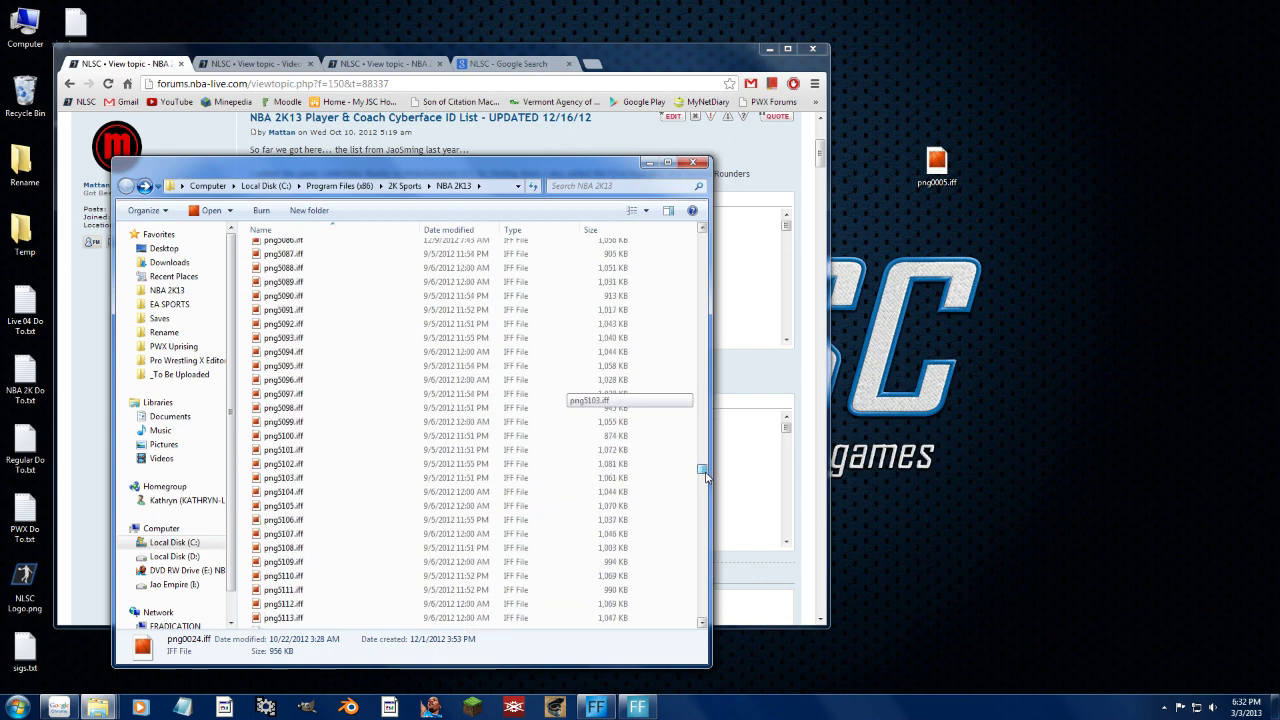
pyautogui.click(380, 533)
pyautogui.scroll(20, 381, 540)
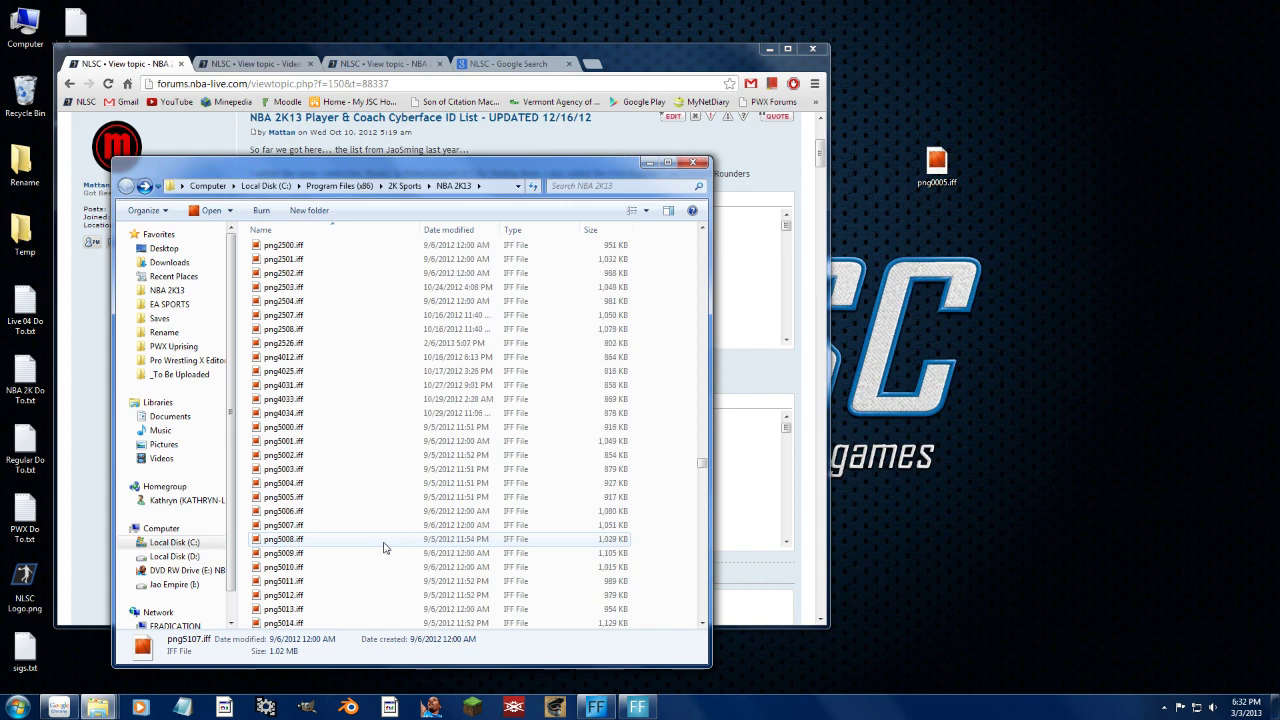
pyautogui.scroll(3, 360, 535)
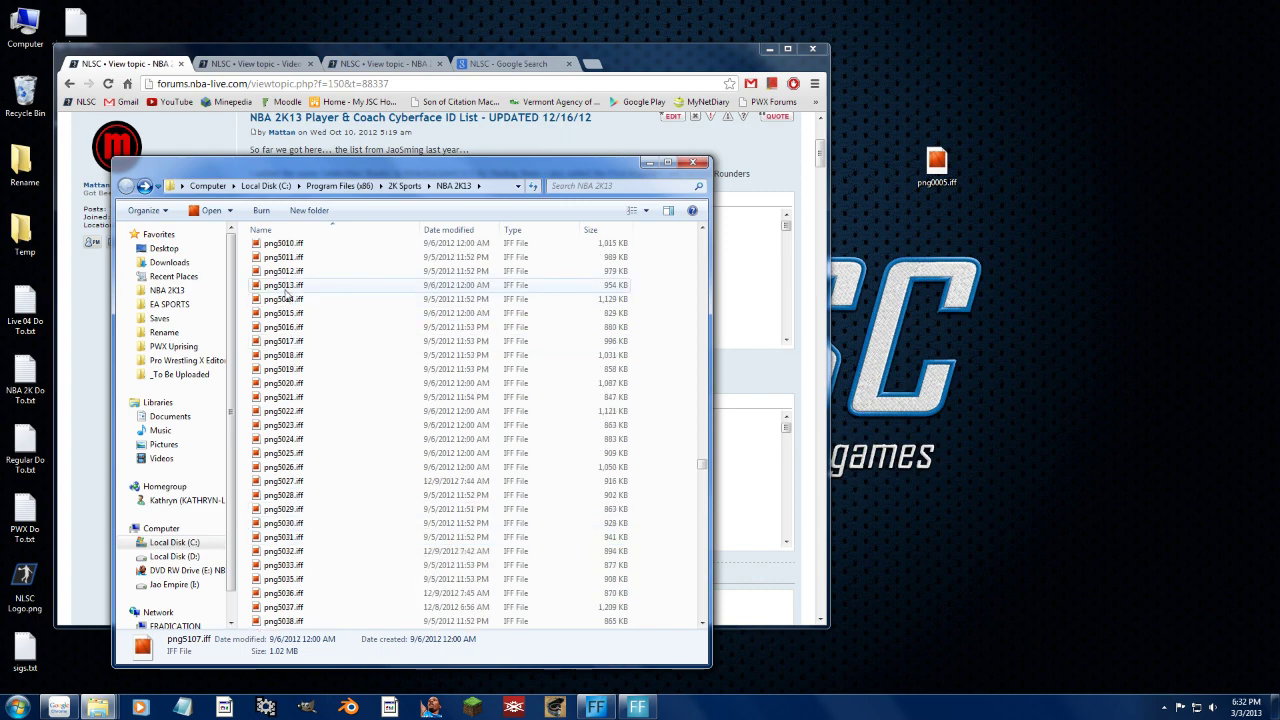
pyautogui.scroll(5, 300, 300)
pyautogui.click(292, 288)
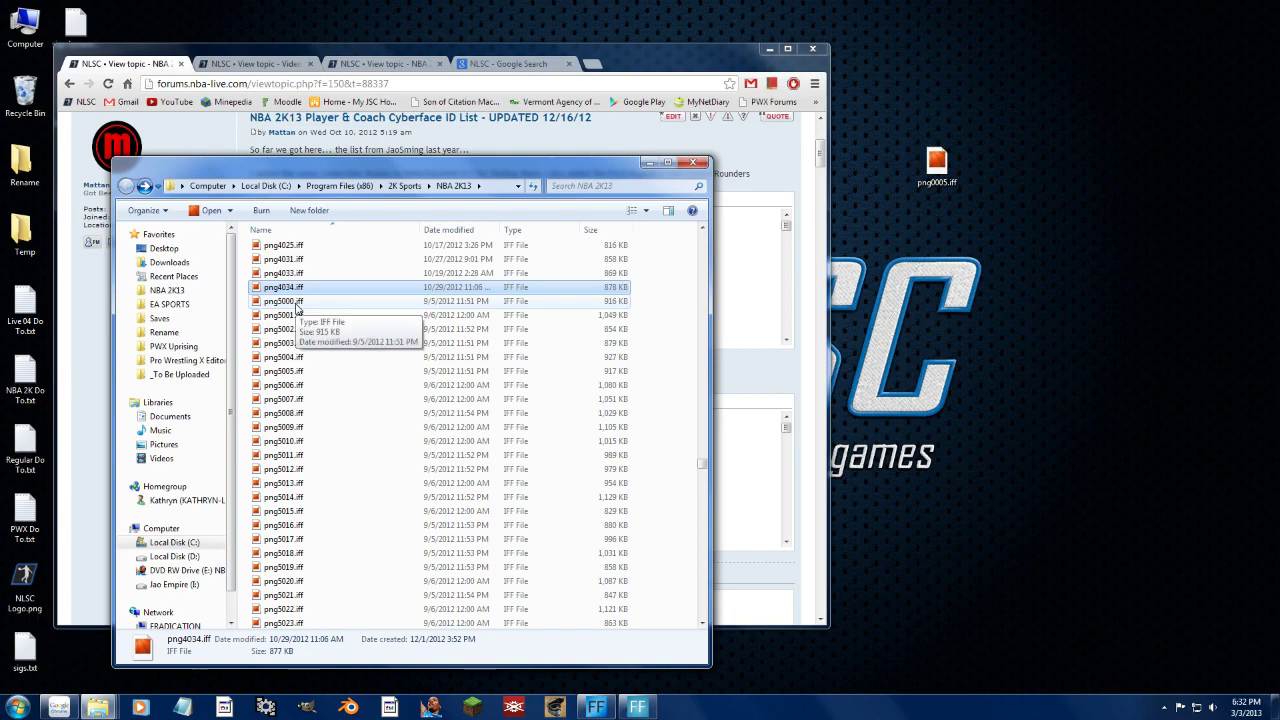
# Page to the end of the png files and pick png7701.iff as the name to reuse.
pyautogui.press('pagedown')
pyautogui.press('pagedown')
pyautogui.press('pagedown')
pyautogui.press('pagedown')
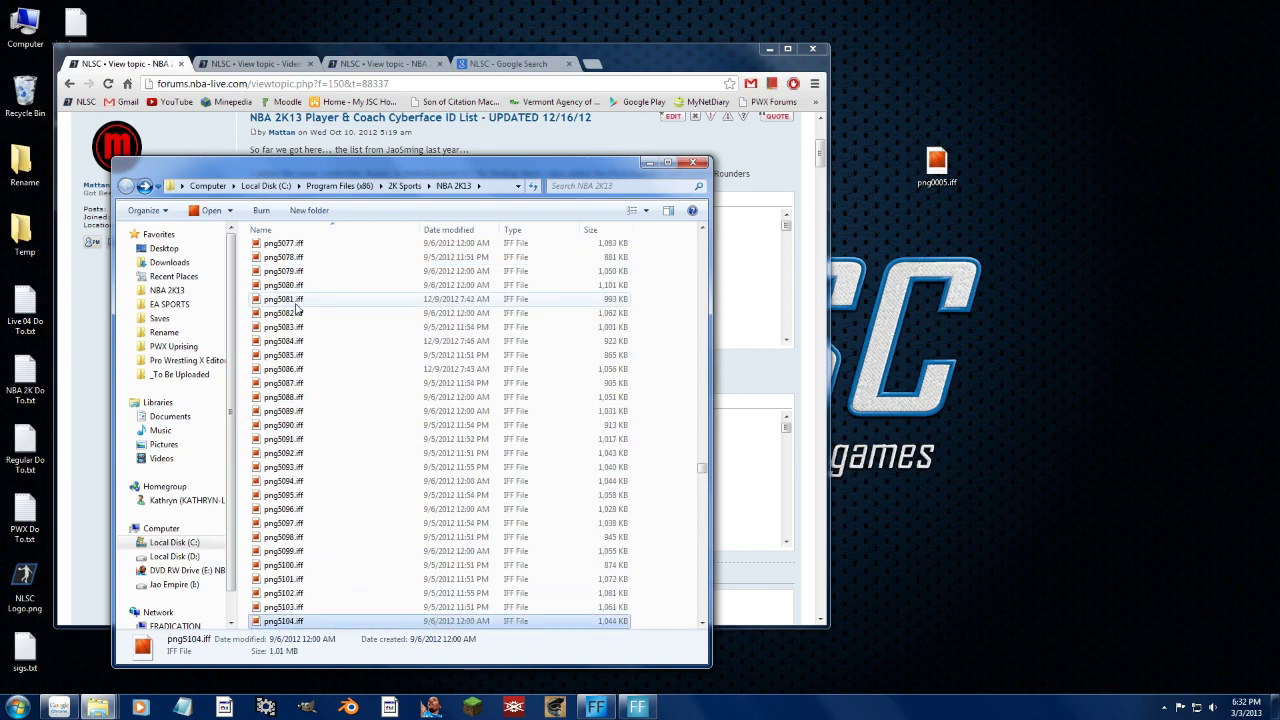
pyautogui.press('pagedown')
pyautogui.press('pagedown')
pyautogui.press('pagedown')
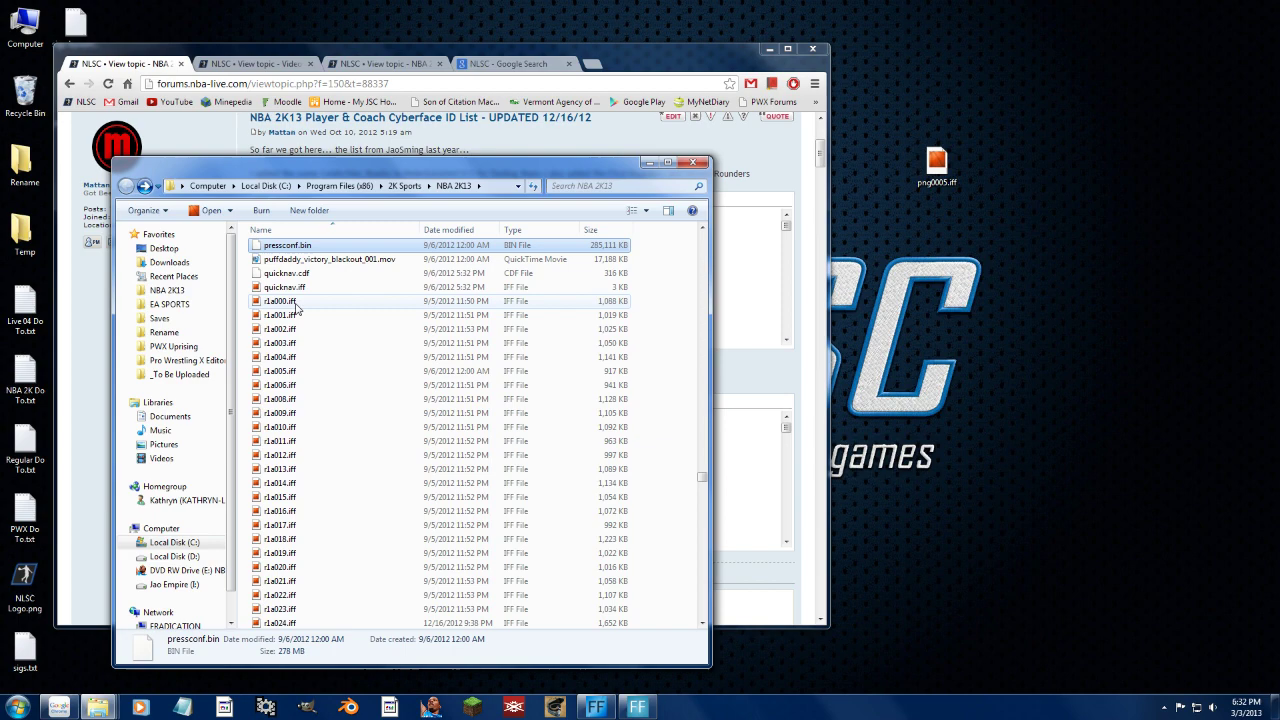
pyautogui.press('pageup')
pyautogui.click(296, 302)
pyautogui.scroll(3, 300, 310)
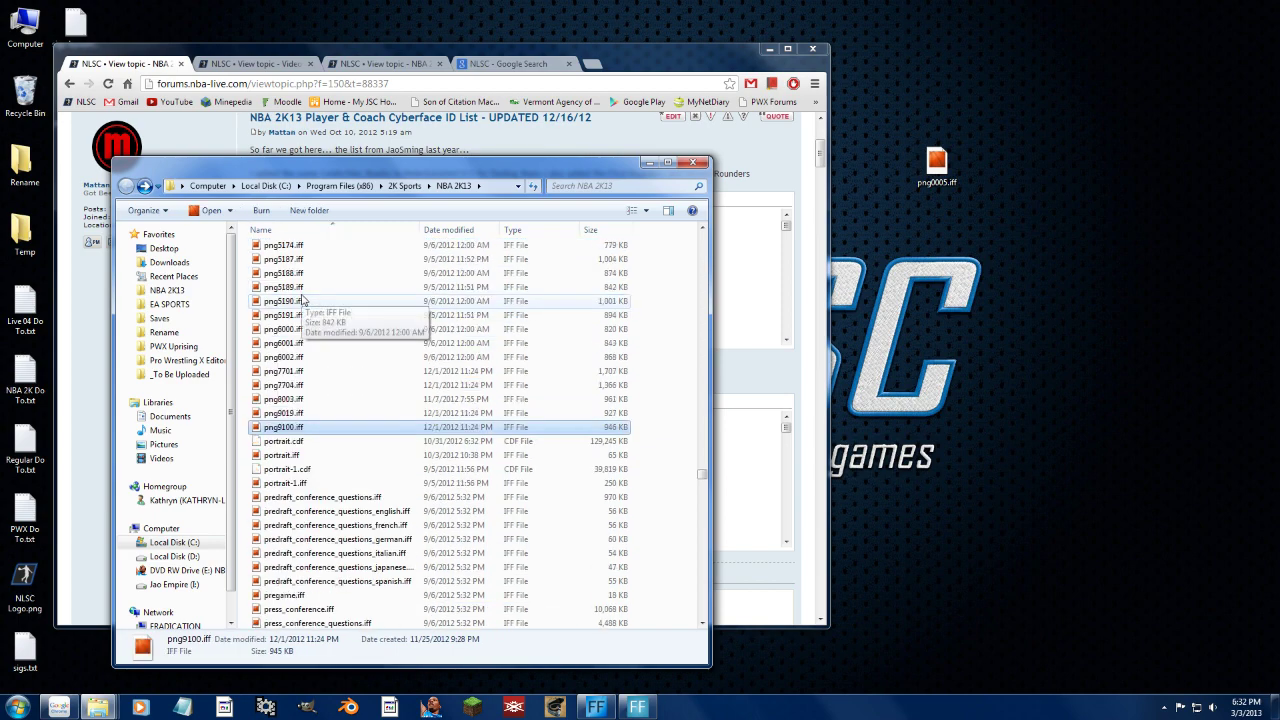
pyautogui.click(300, 329)
pyautogui.click(297, 373)
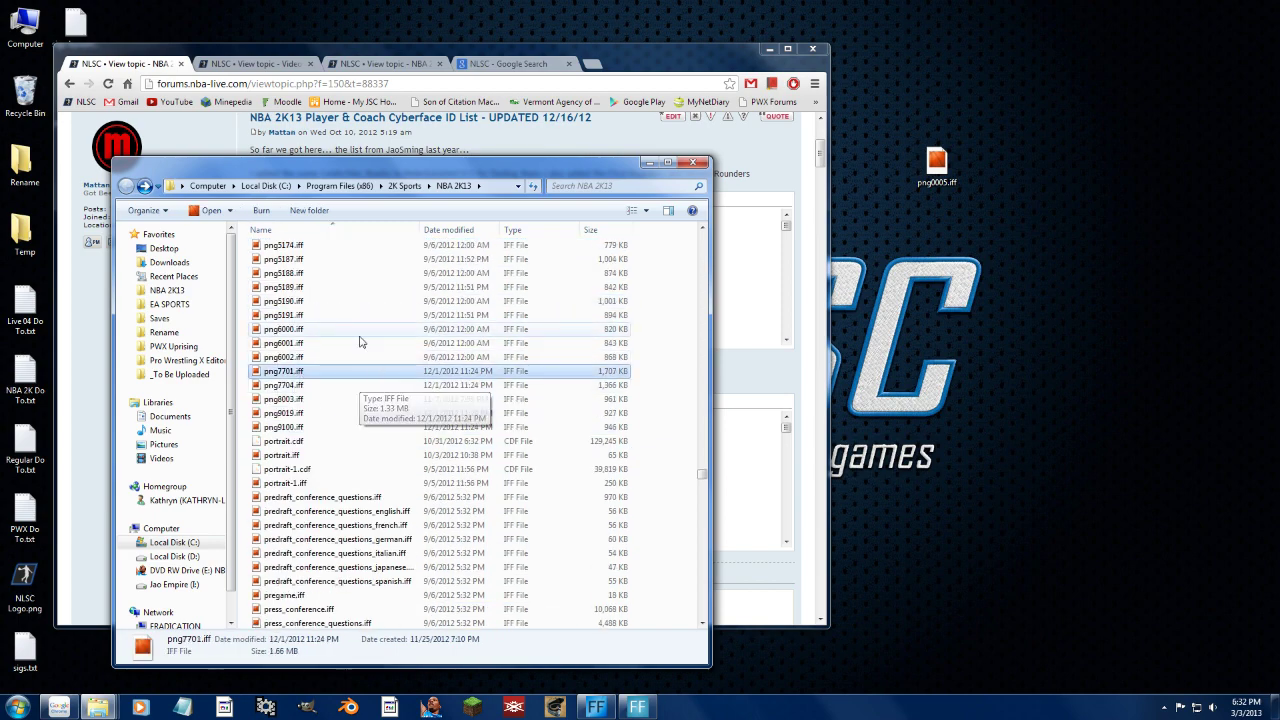
# Rename the desktop copy from png0005.iff to png7701.iff.
pyautogui.click(950, 180)
pyautogui.click(946, 254)
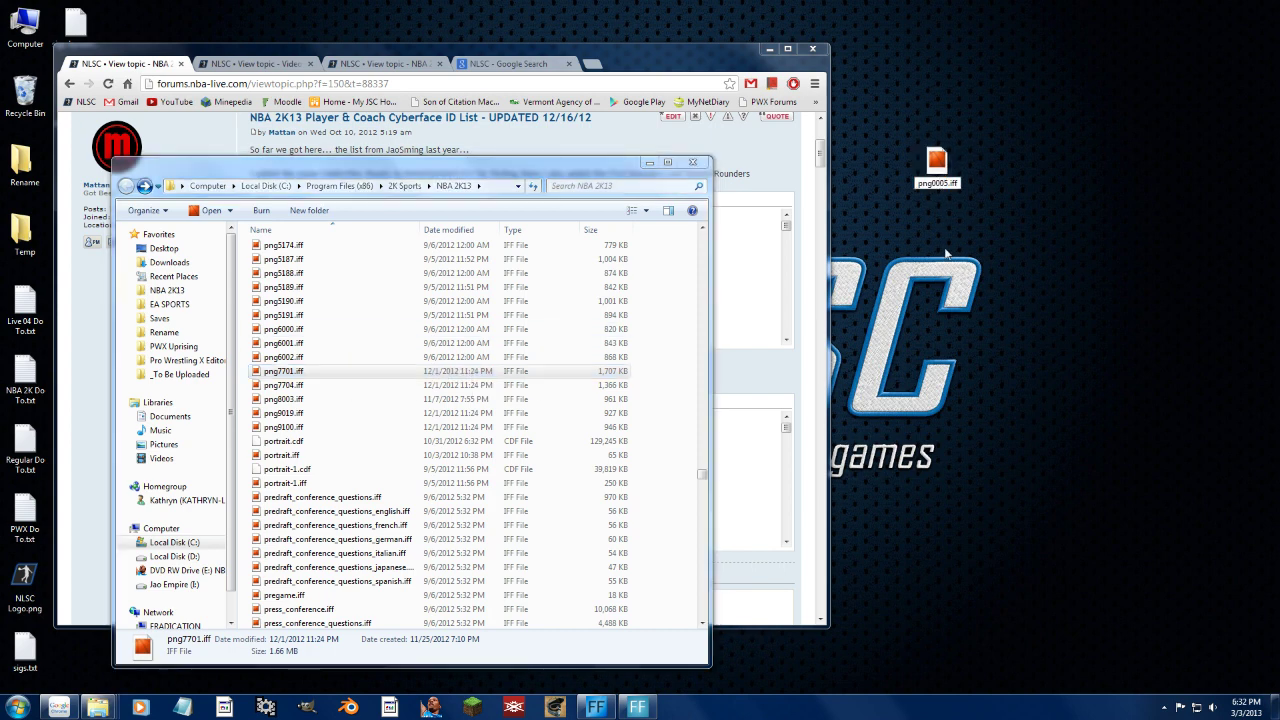
pyautogui.press('BackSpace')
pyautogui.press('BackSpace')
pyautogui.press('BackSpace')
pyautogui.press('BackSpace')
pyautogui.write('7701')
pyautogui.press('Return')
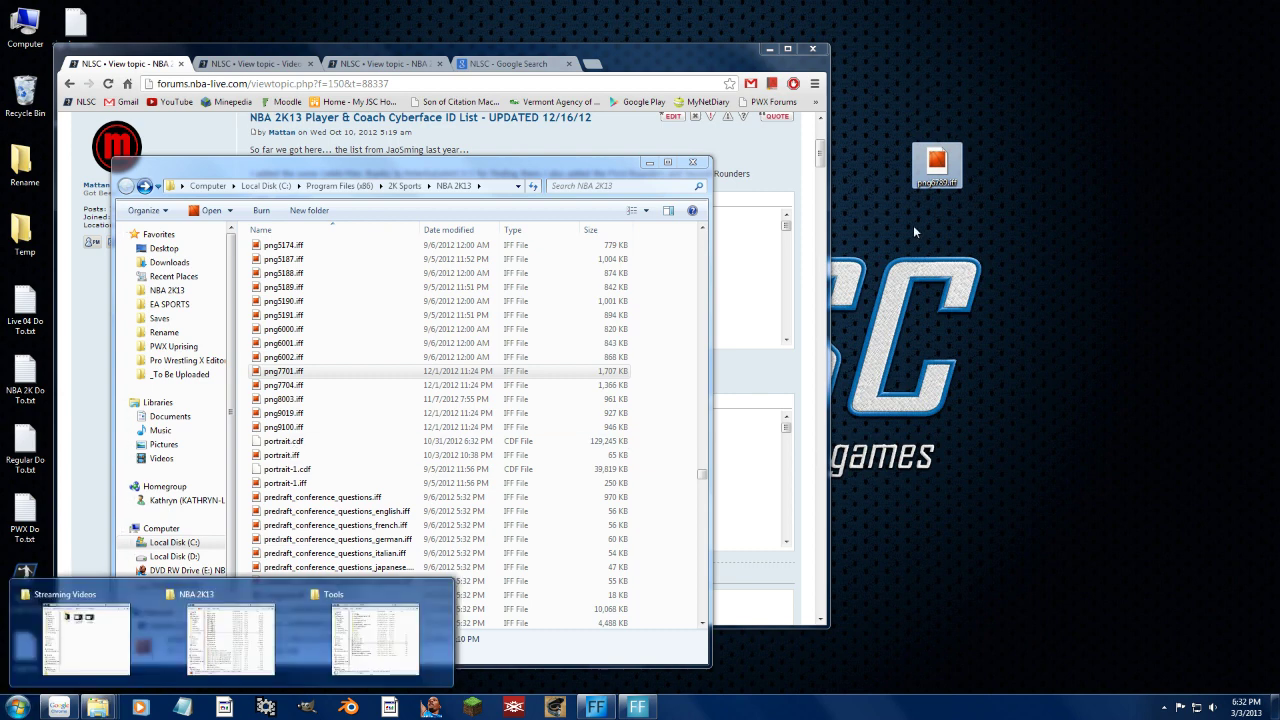
# Launch the 2K13 Roster Editor from the Tools folder and load the MyCAREER1.CMG save.
pyautogui.moveTo(97, 707)
pyautogui.click(380, 643)
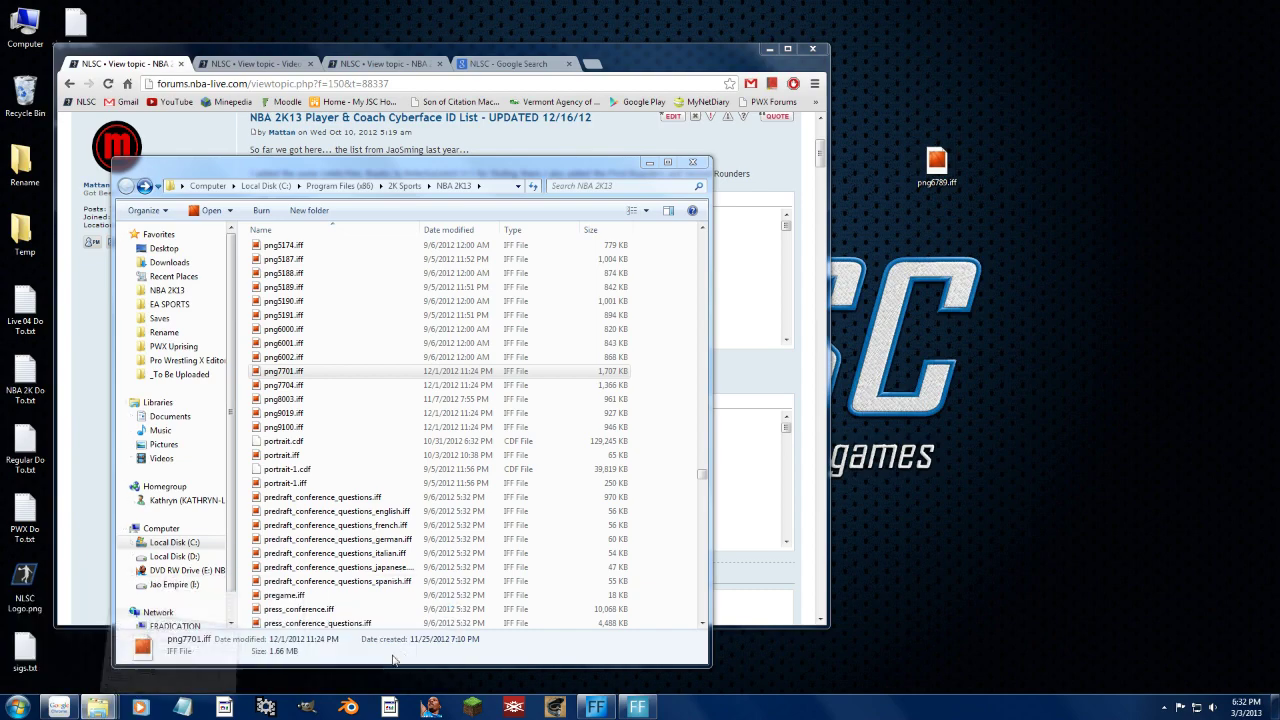
pyautogui.doubleClick(312, 462)
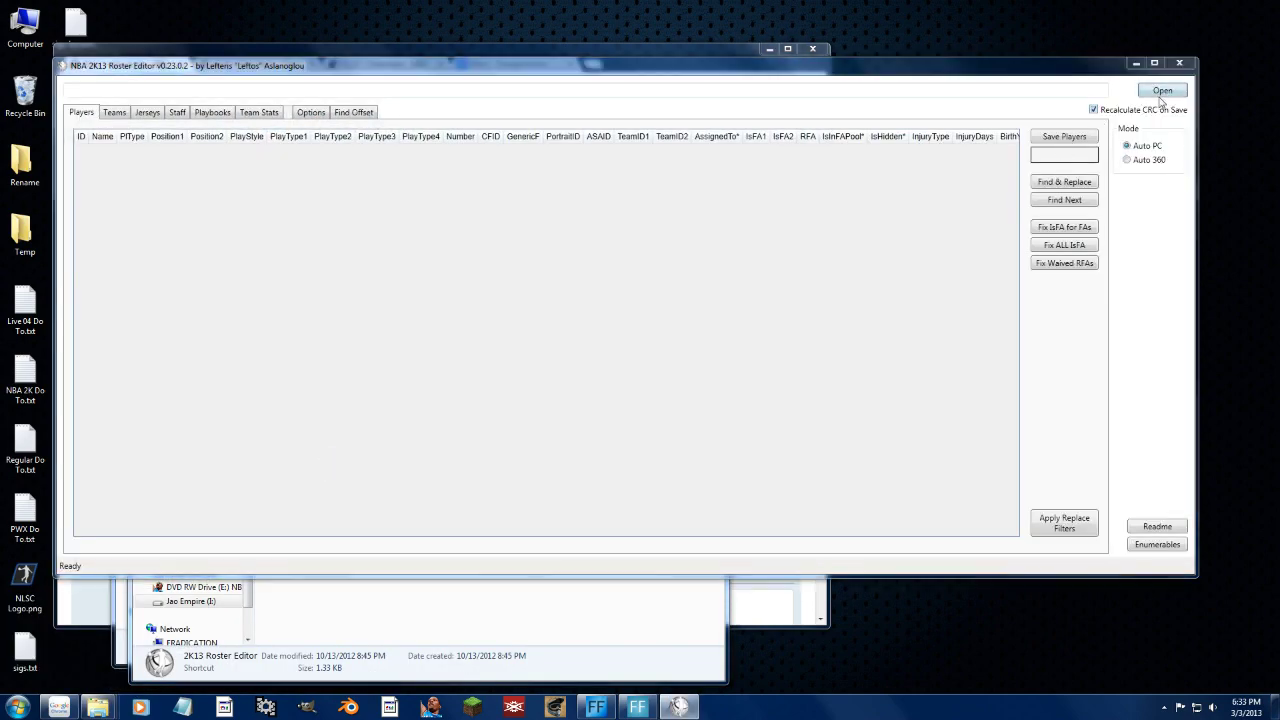
pyautogui.click(1162, 92)
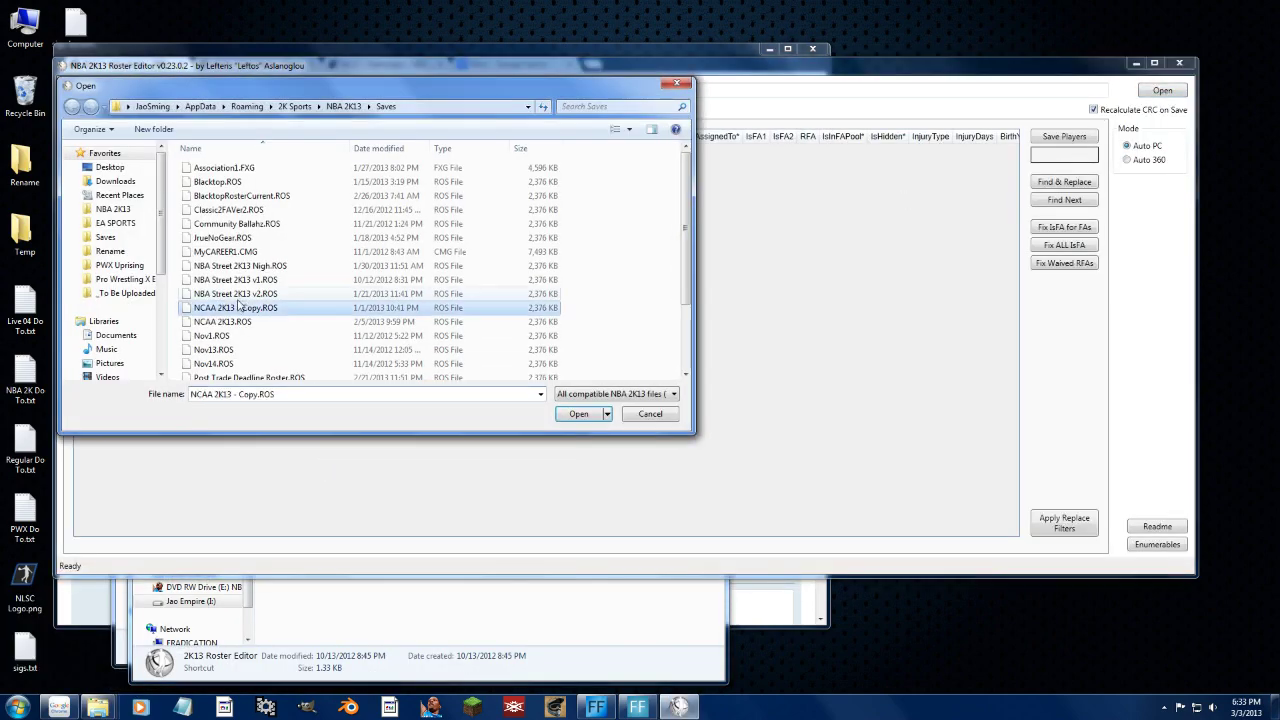
pyautogui.doubleClick(225, 251)
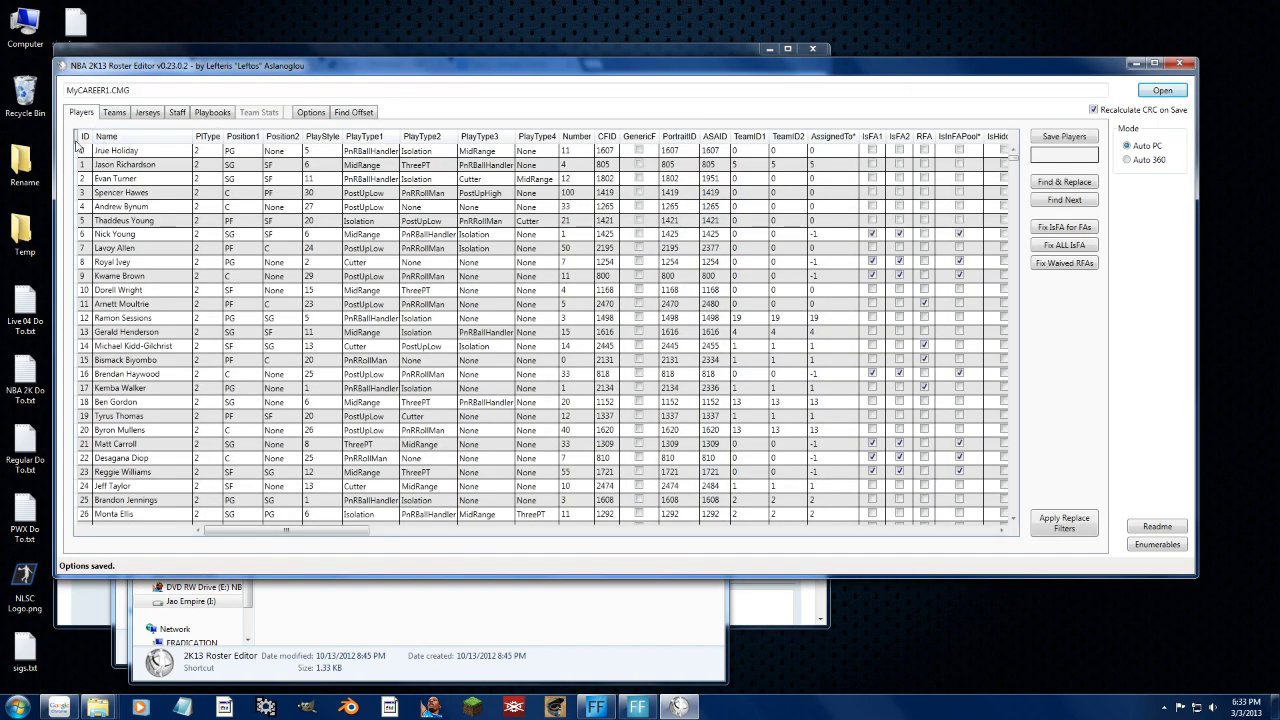
# Sort the players by PlType and clear GenericF for player 1035.
pyautogui.click(206, 137)
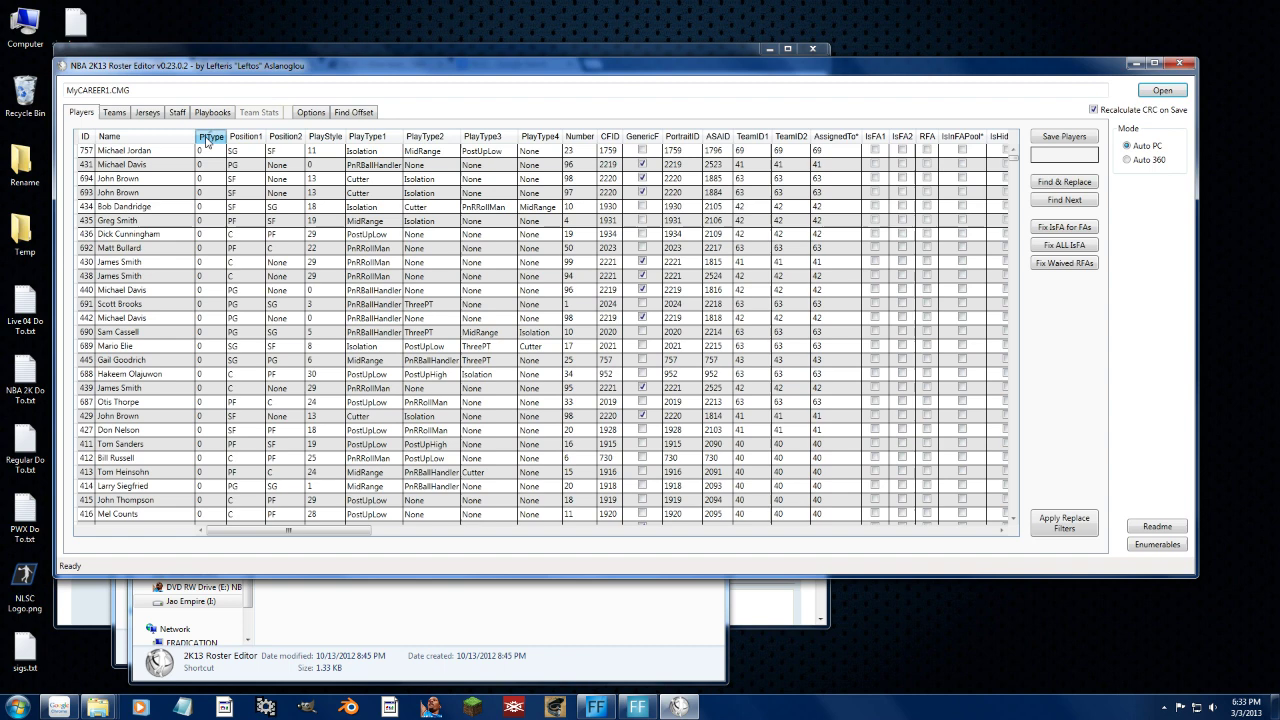
pyautogui.moveTo(143, 156); pyautogui.dragTo(400, 154)
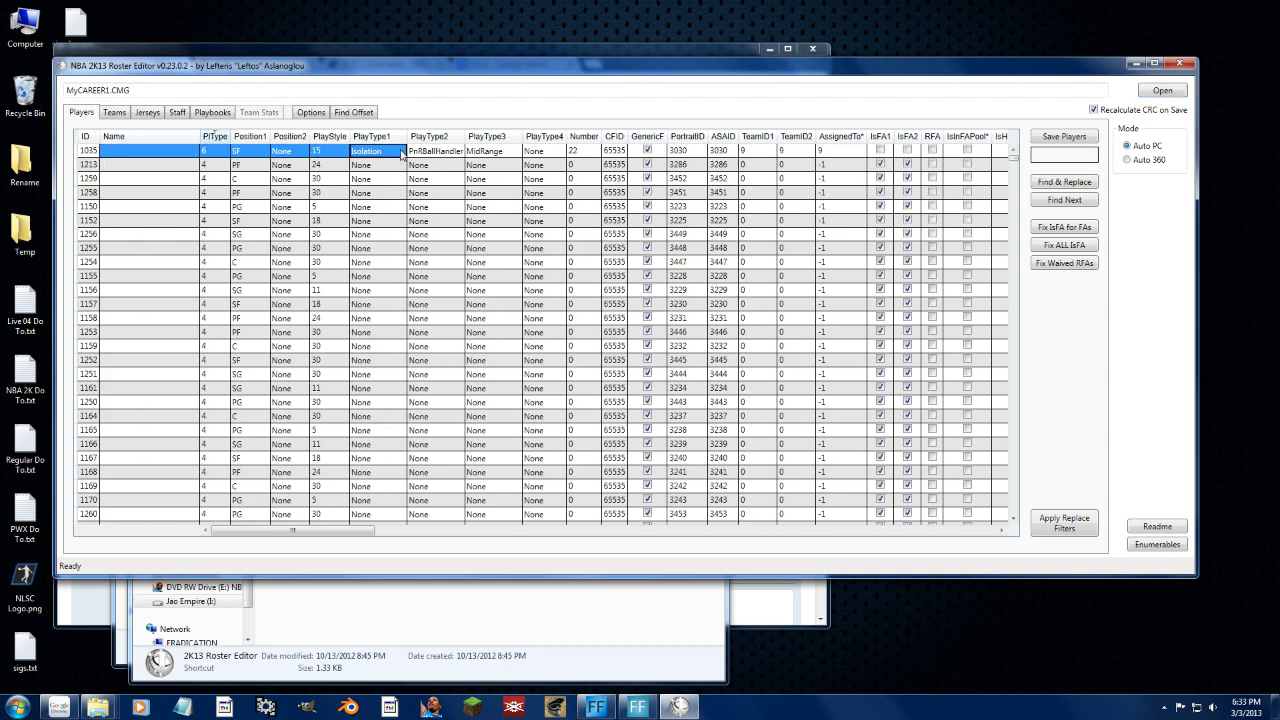
pyautogui.click(481, 152)
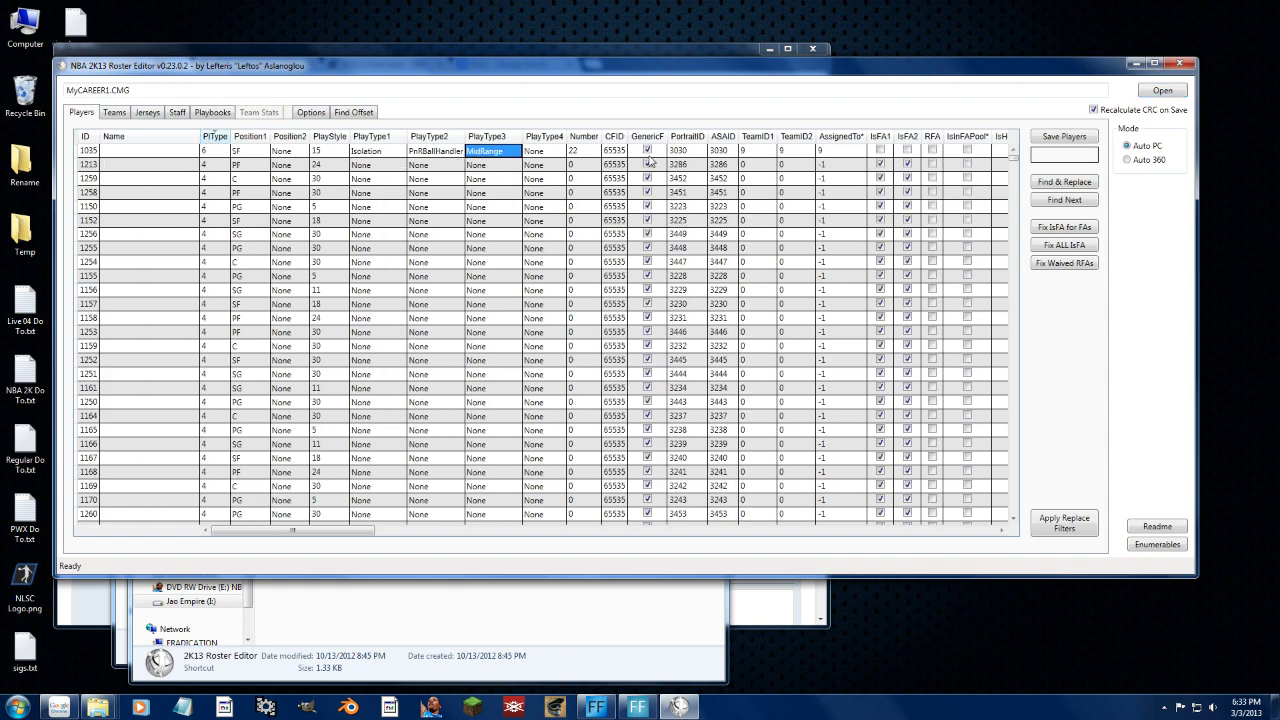
pyautogui.click(650, 154)
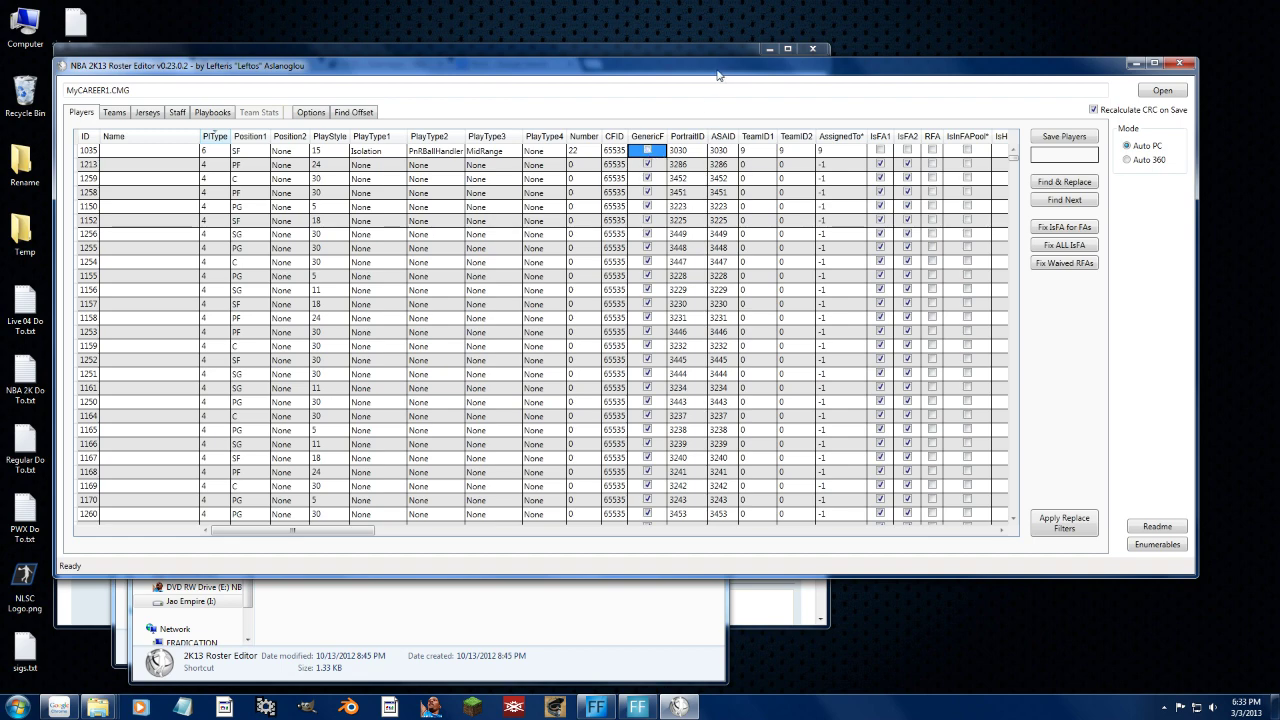
pyautogui.moveTo(718, 74); pyautogui.dragTo(716, 211)
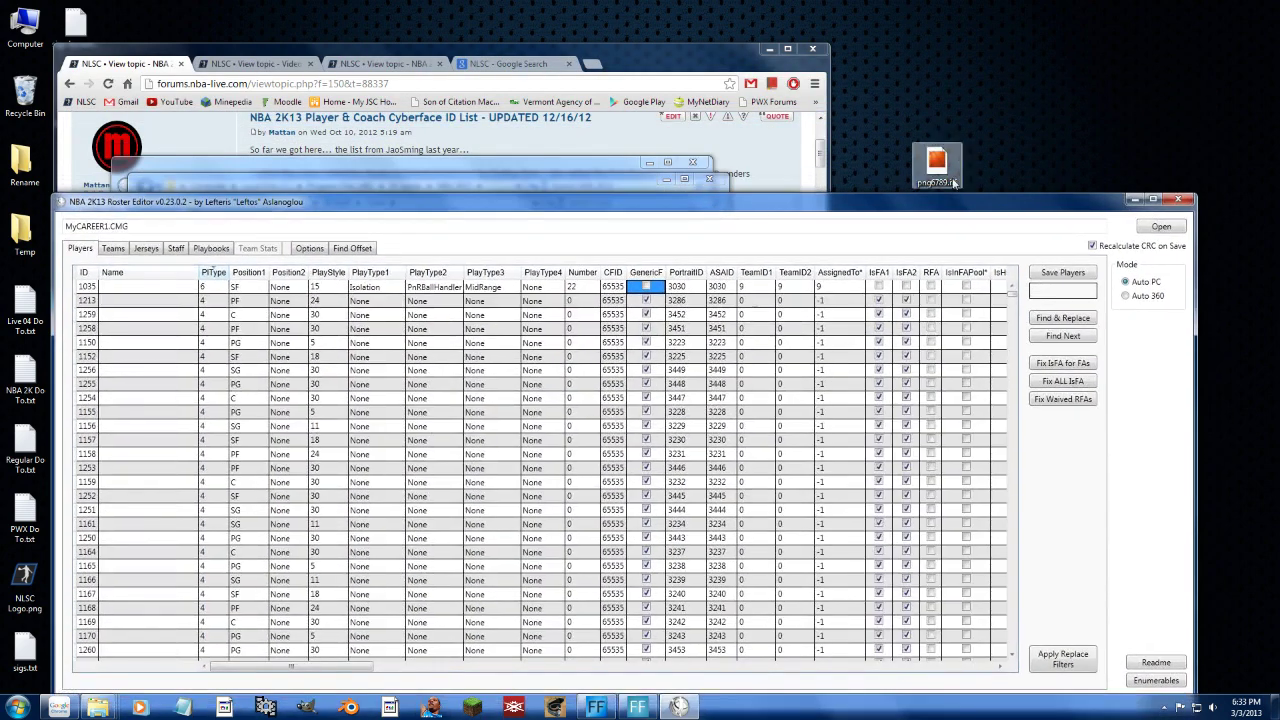
# Set player 1035's CFID to 6789 and close the roster editor.
pyautogui.click(614, 287)
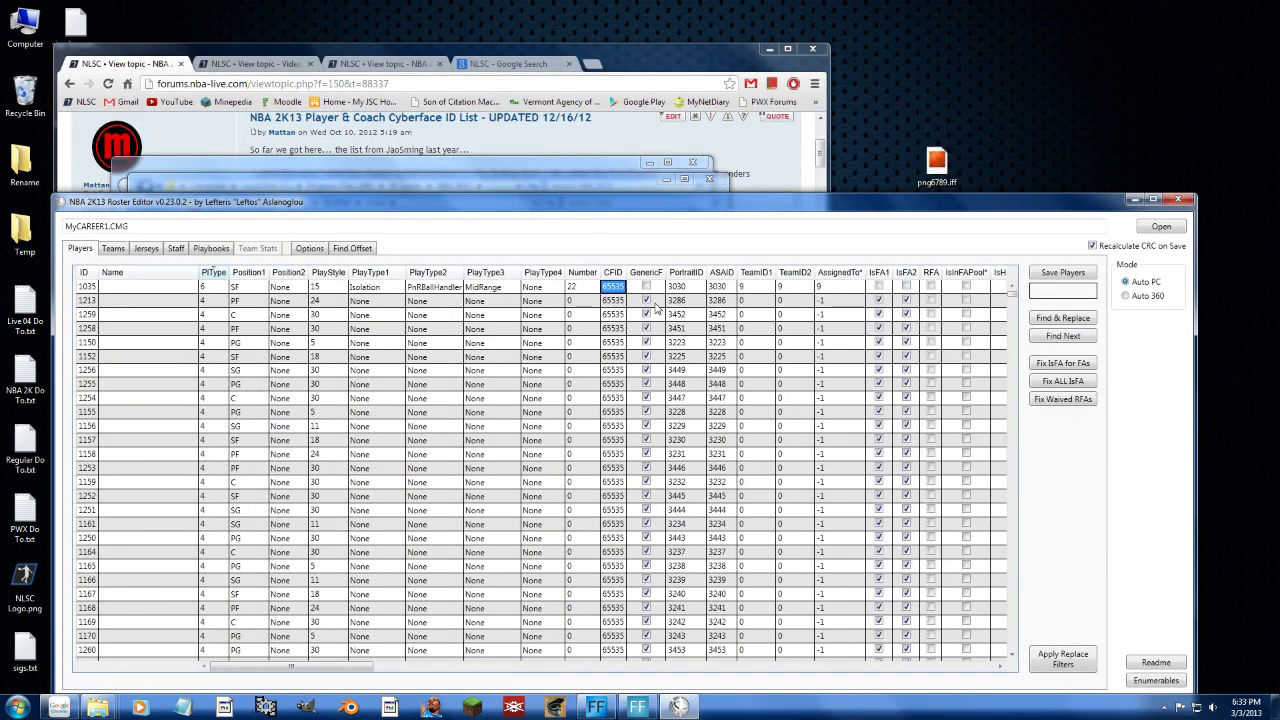
pyautogui.write('6789')
pyautogui.press('Return')
pyautogui.click(1186, 199)
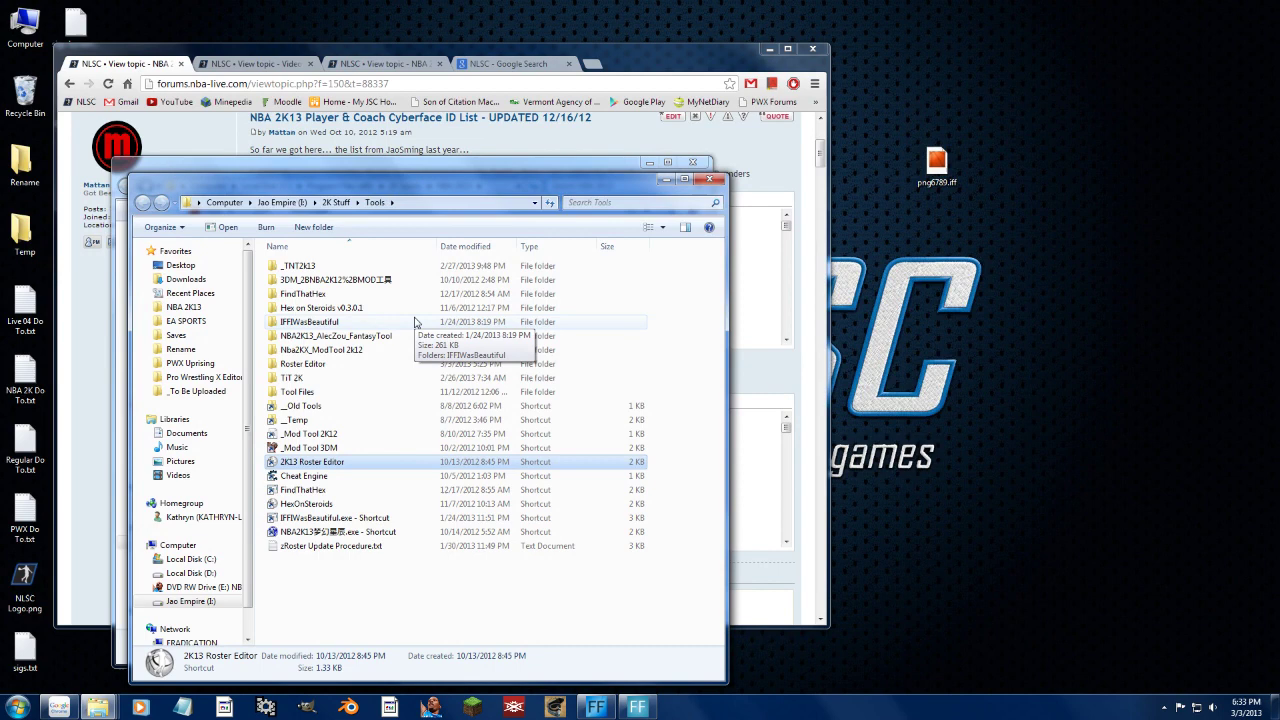
# Rename the desktop file png6789.iff to png0005.iff.
pyautogui.click(958, 172)
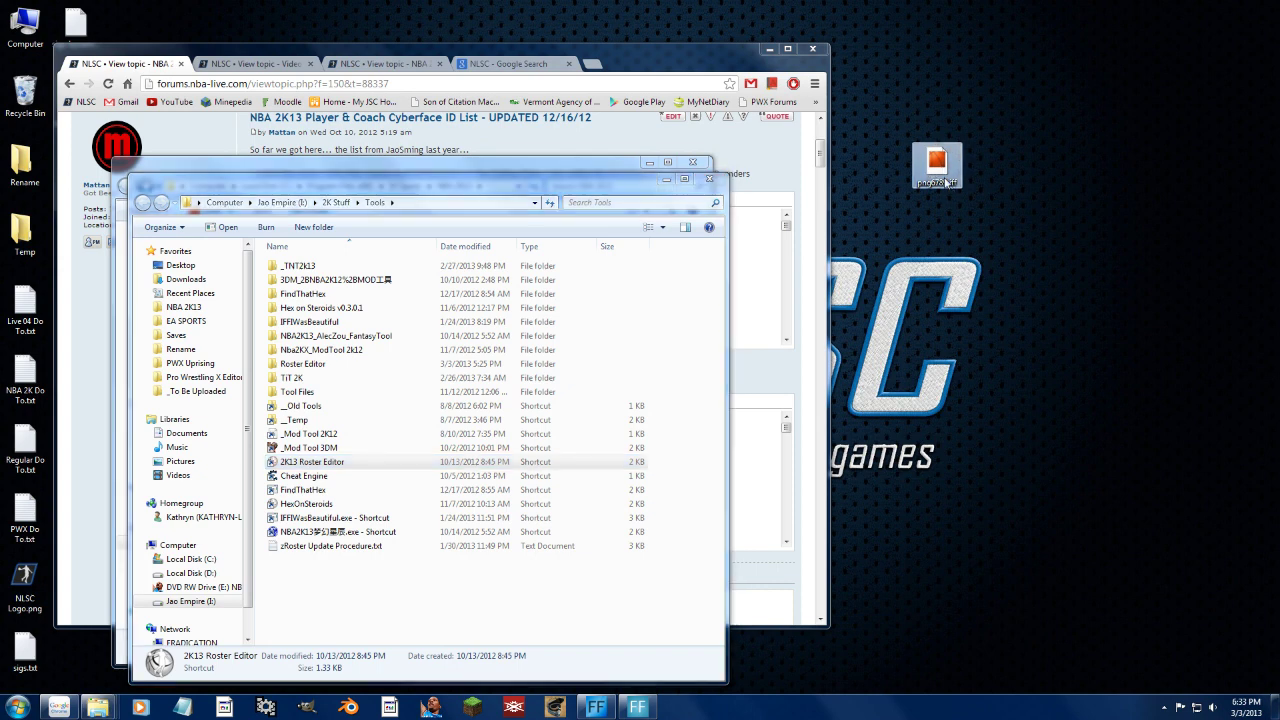
pyautogui.click(947, 183)
pyautogui.write('png')
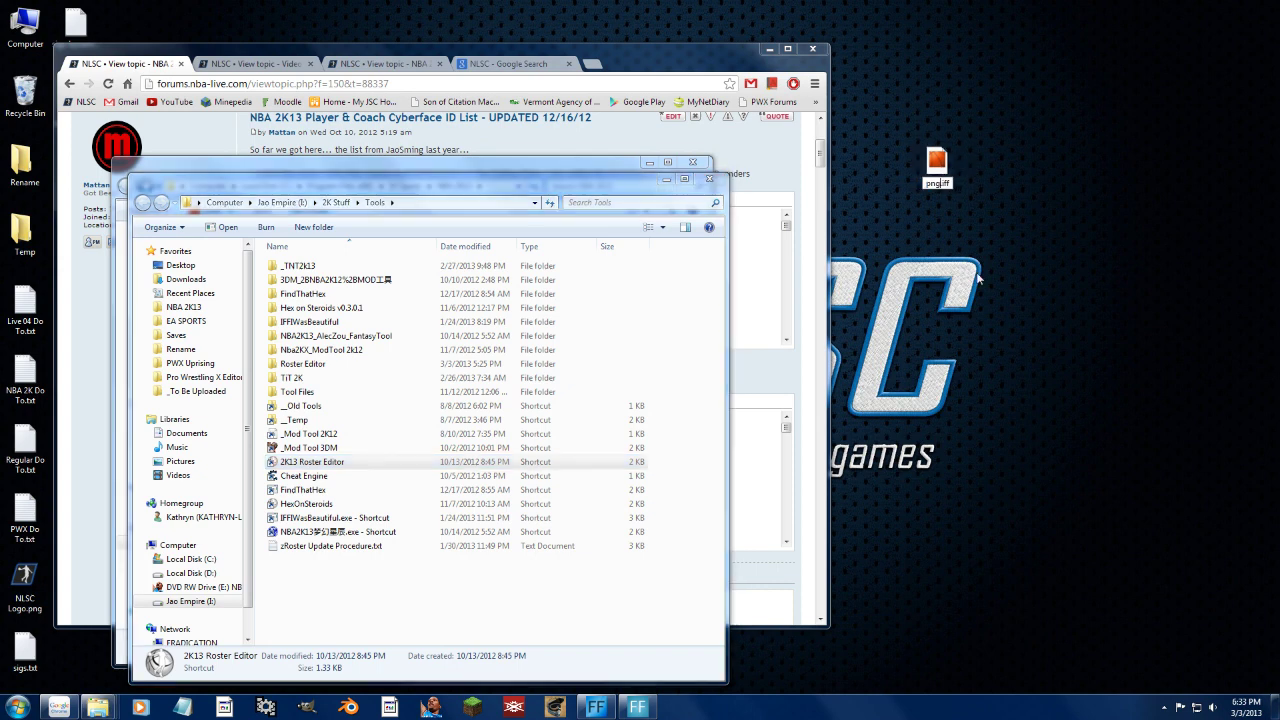
pyautogui.write('05')
pyautogui.press('Return')
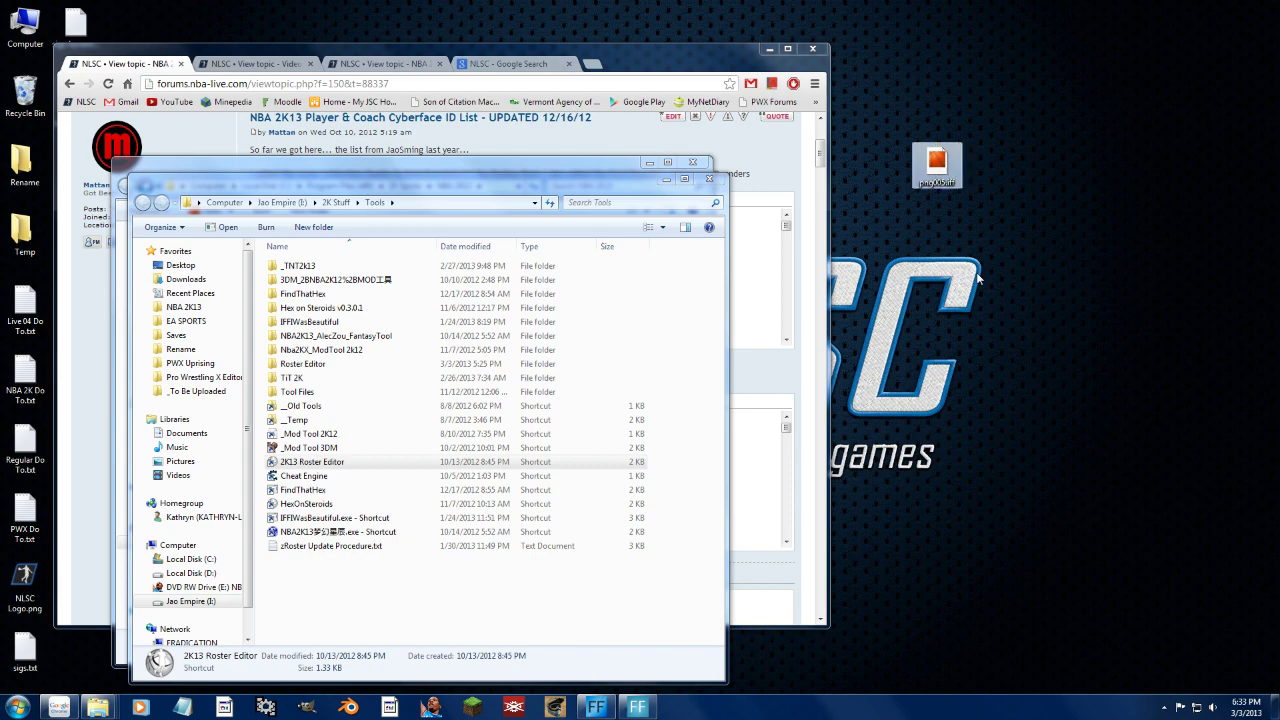
pyautogui.click(937, 185)
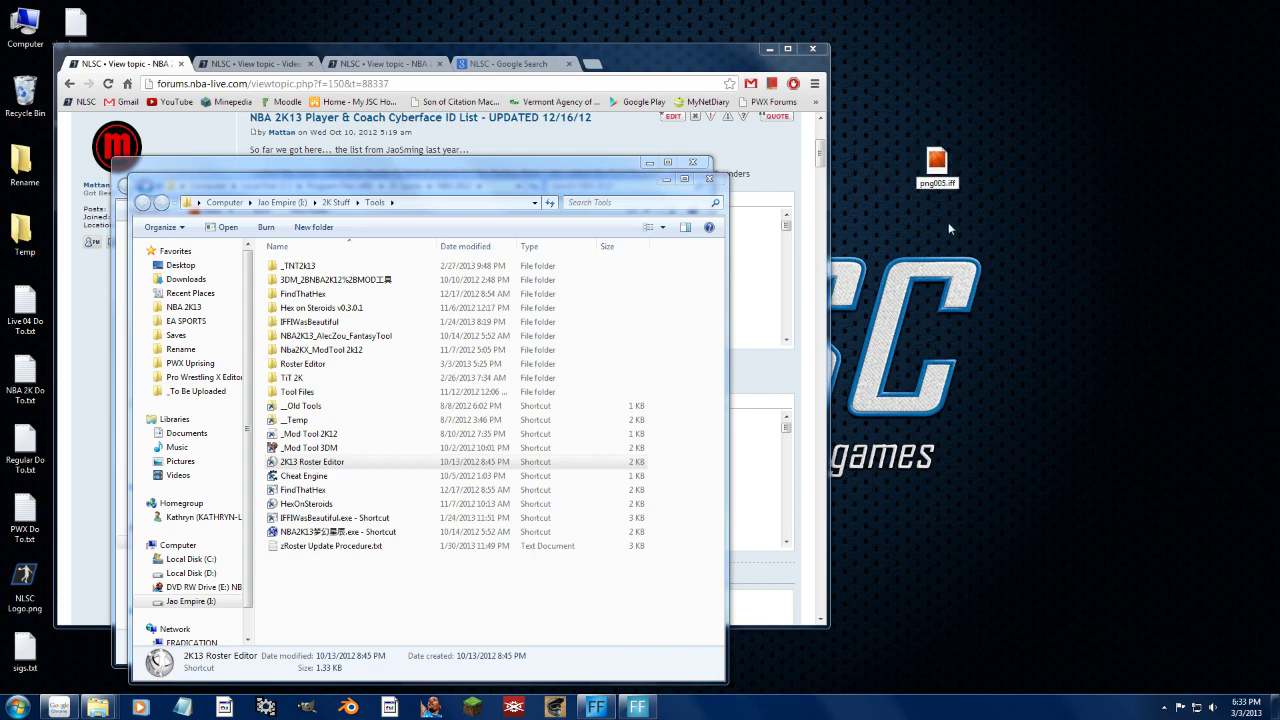
pyautogui.press('Escape')
# Duplicate png0005.iff in the NBA 2K13 game folder as a backup, then minimize the folder.
pyautogui.click(232, 153)
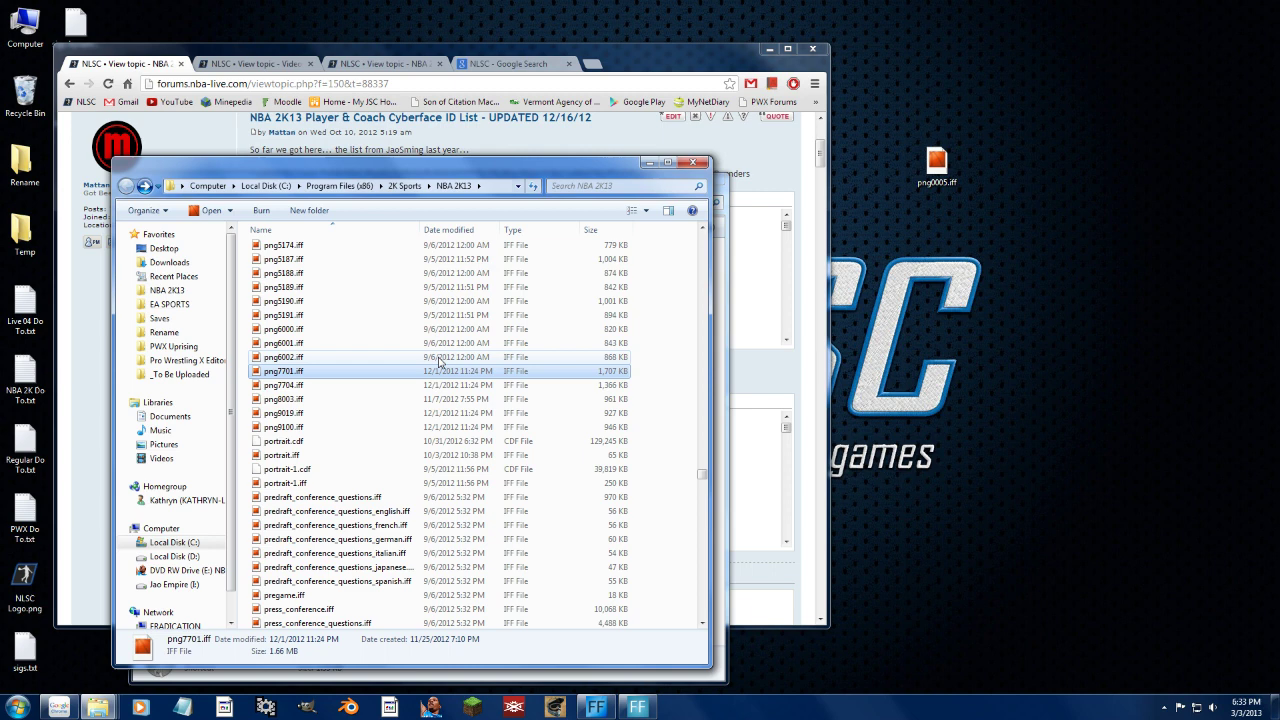
pyautogui.click(291, 360)
pyautogui.press('Down')
pyautogui.click(376, 333)
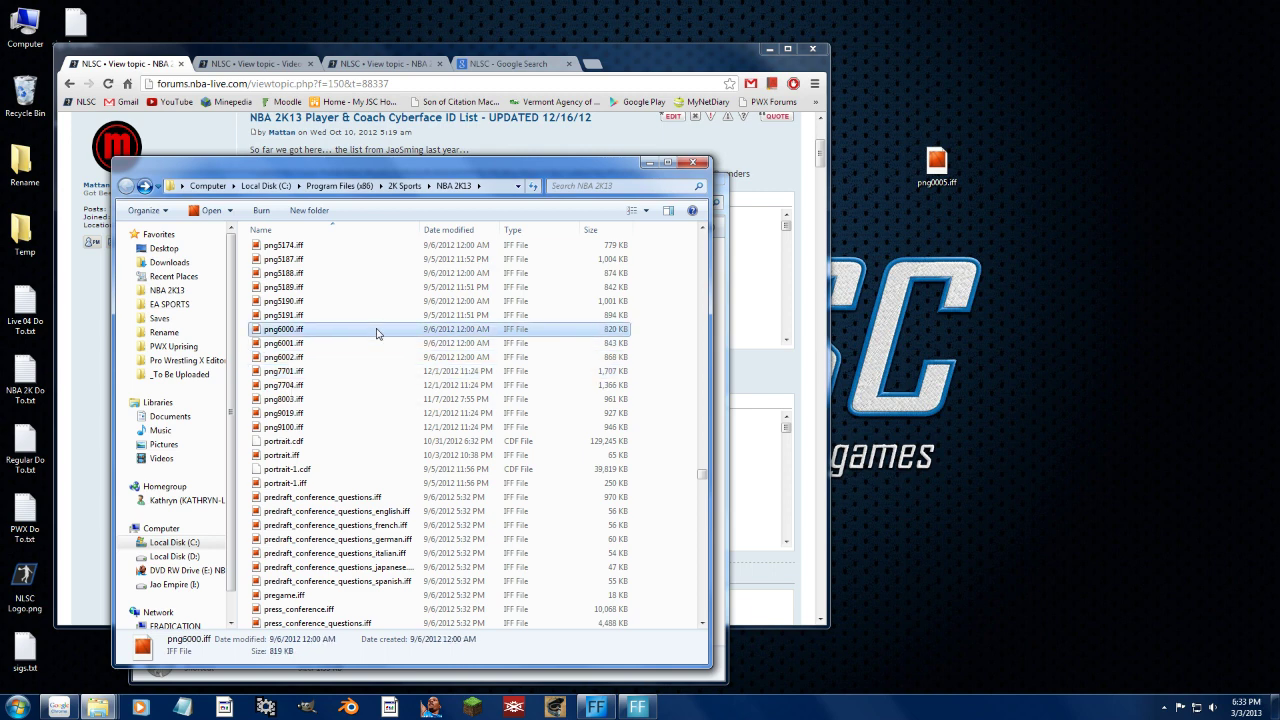
pyautogui.write('png0005')
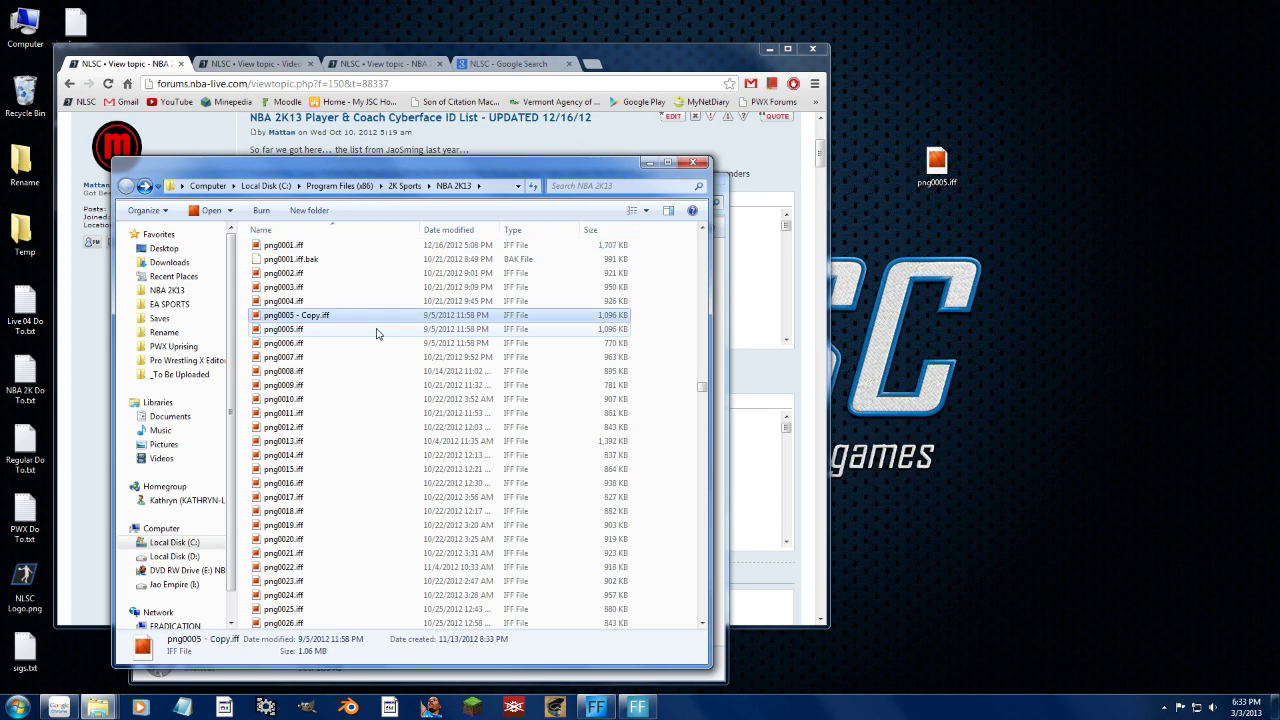
pyautogui.click(283, 328)
pyautogui.hotkey('ctrl', 'c')
pyautogui.hotkey('ctrl', 'v')
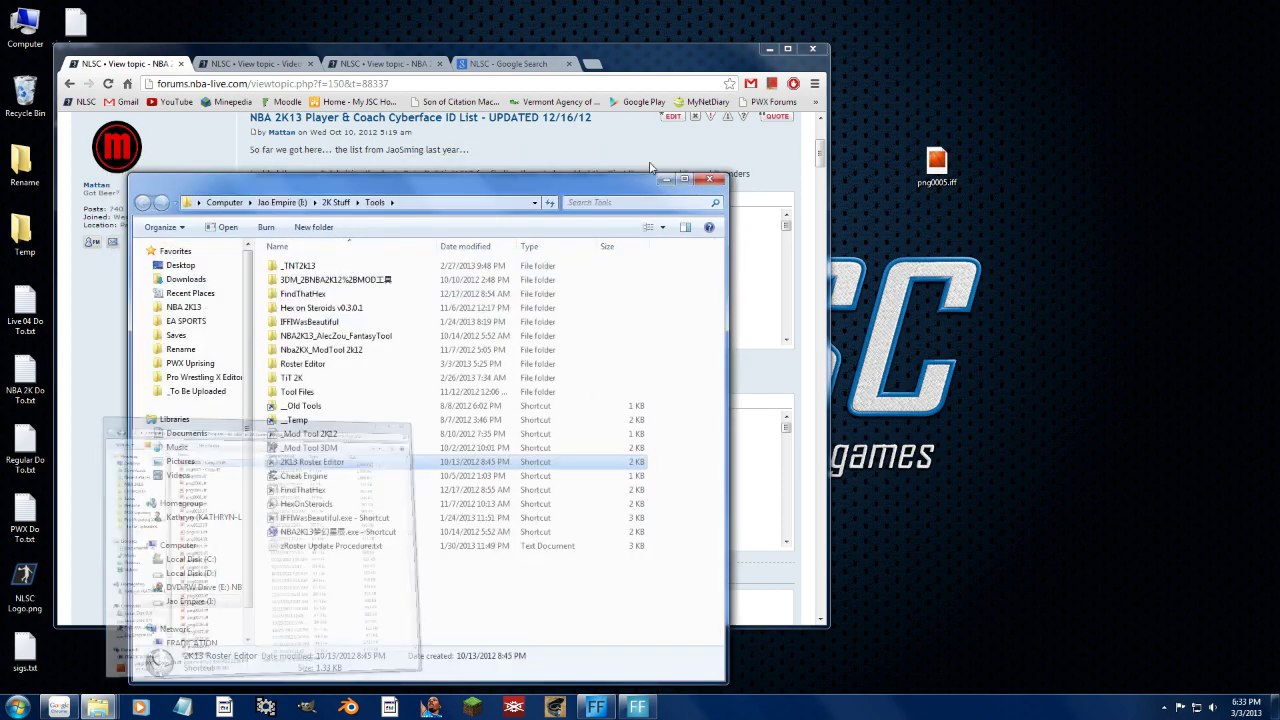
pyautogui.click(649, 163)
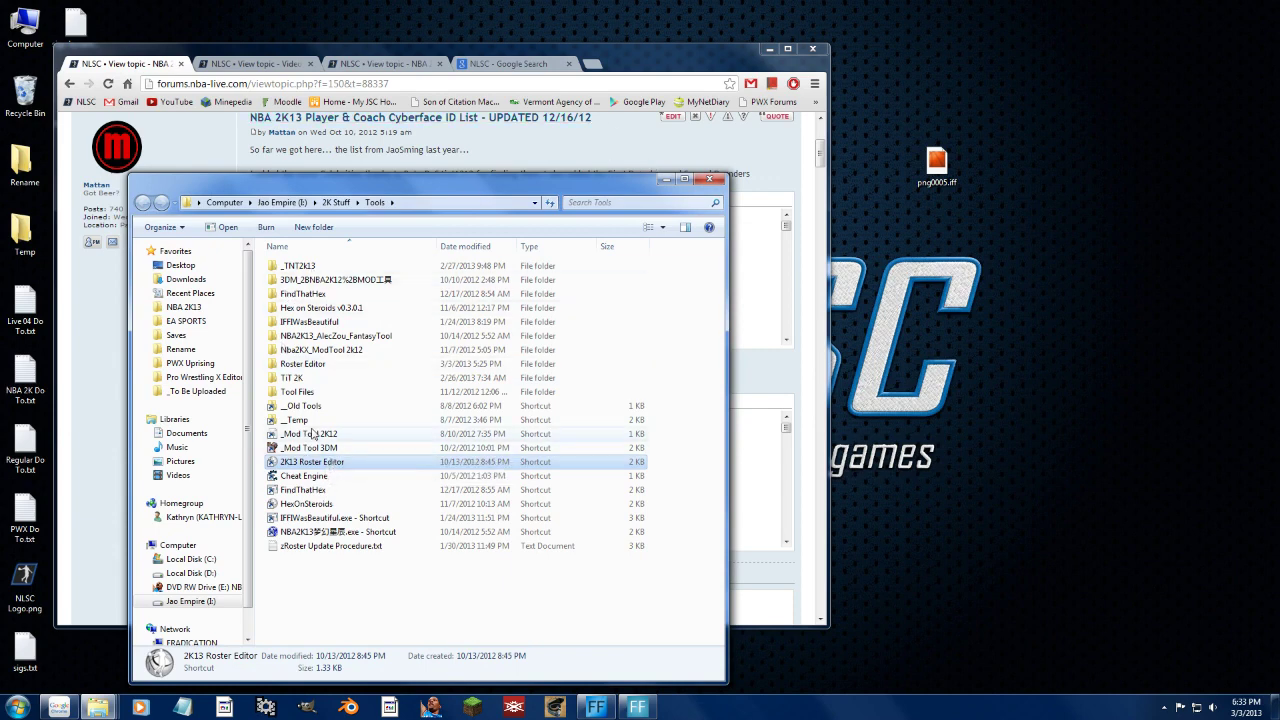
# Launch the 2K12 mod tool for version 2012 and open and decompress the desktop png0005.iff.
pyautogui.doubleClick(313, 433)
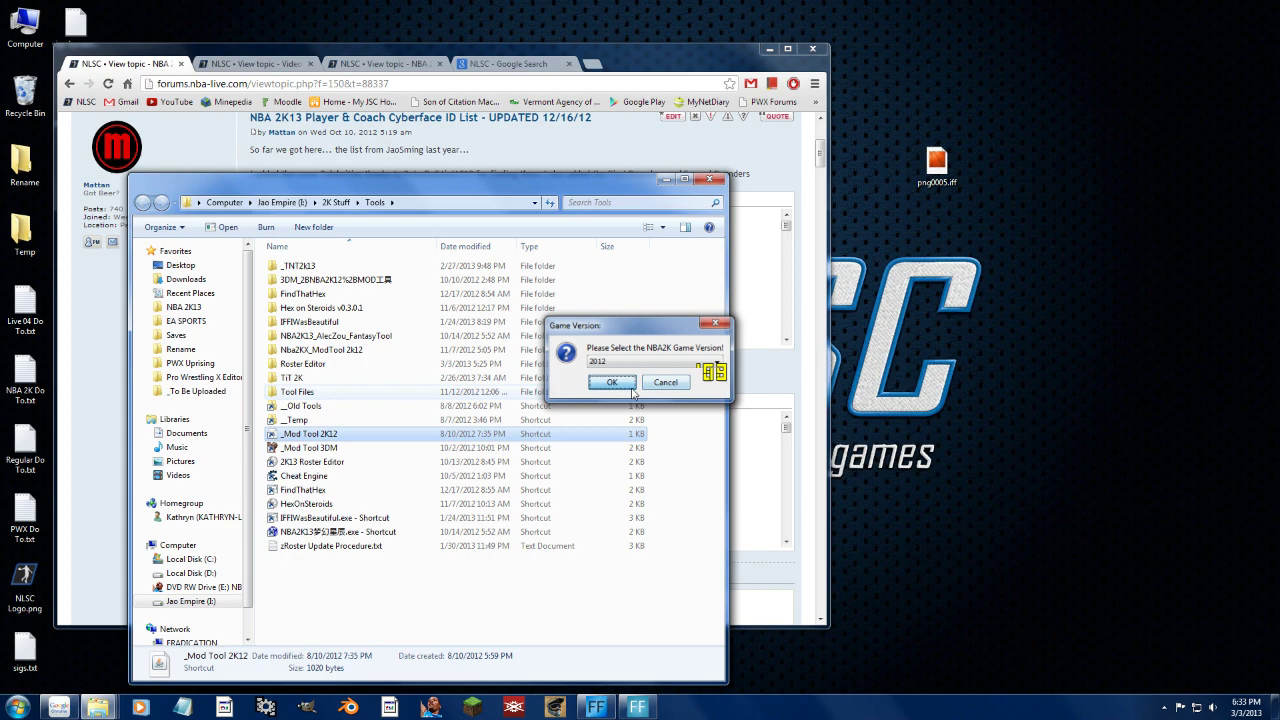
pyautogui.click(648, 397)
pyautogui.click(381, 182)
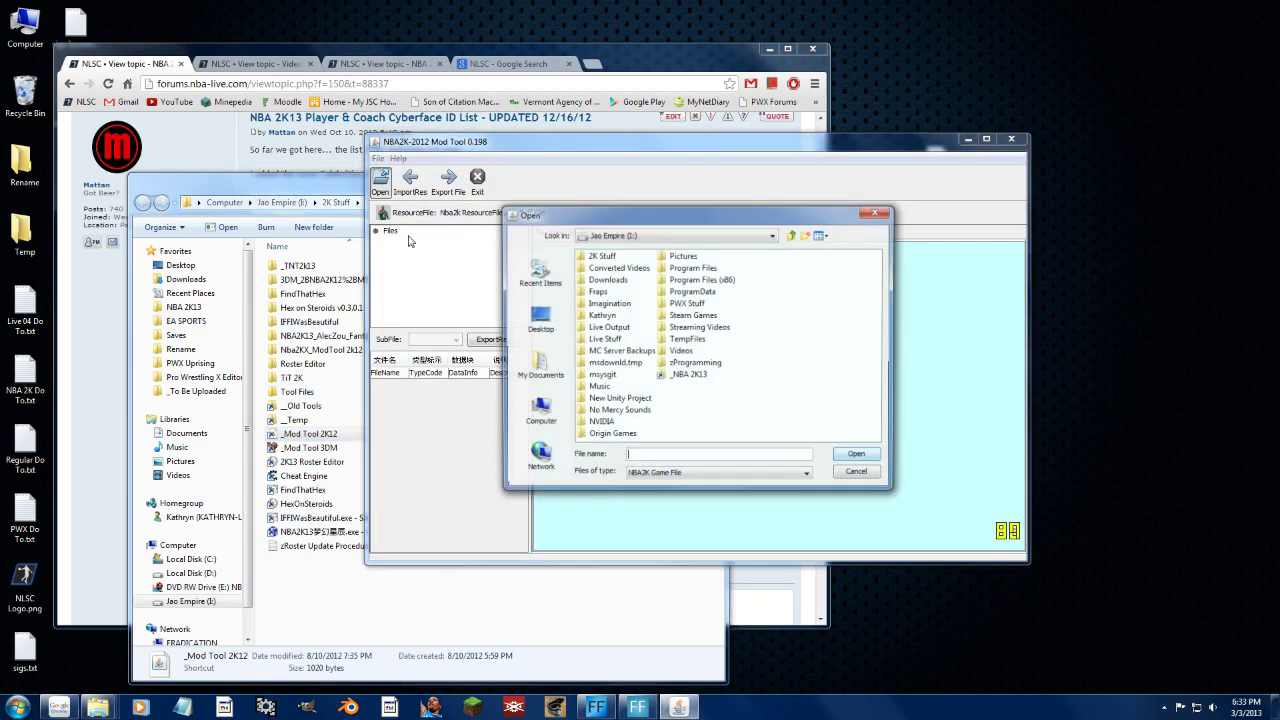
pyautogui.click(550, 323)
pyautogui.doubleClick(585, 338)
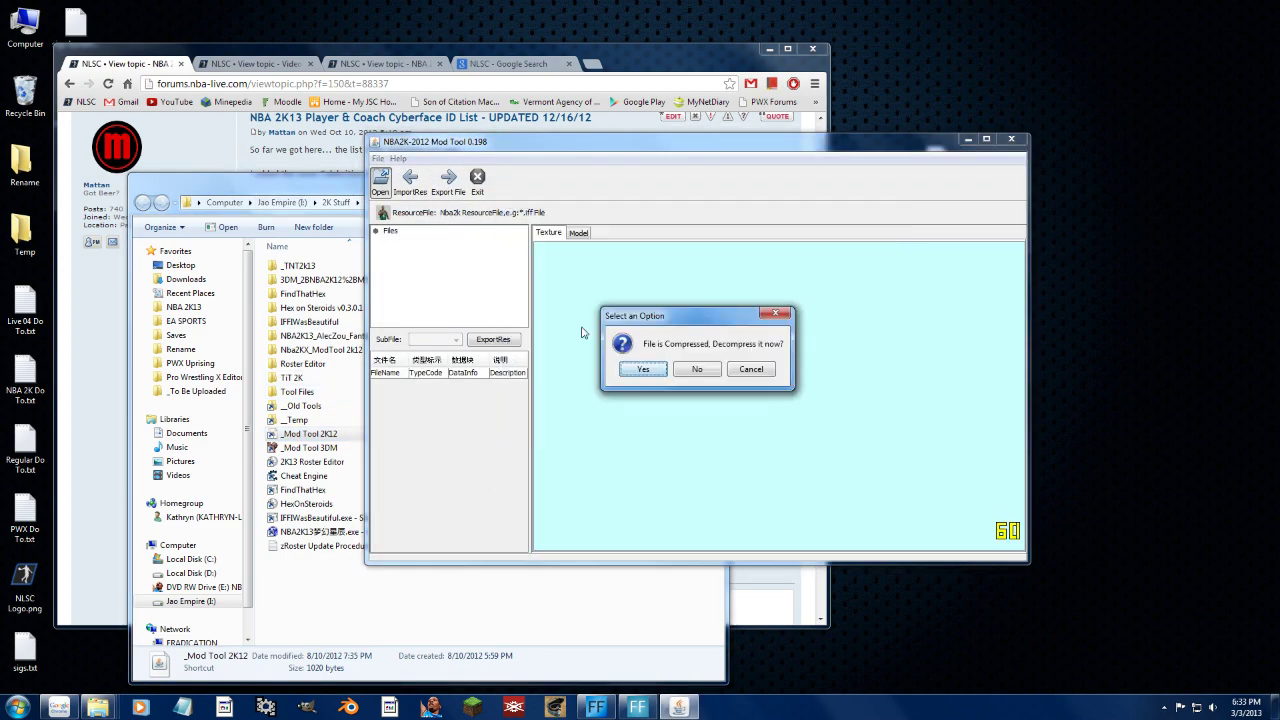
pyautogui.click(643, 370)
pyautogui.click(697, 369)
# Preview each entry of png0005.iff, including the head model and the white, blue and face textures.
pyautogui.click(422, 241)
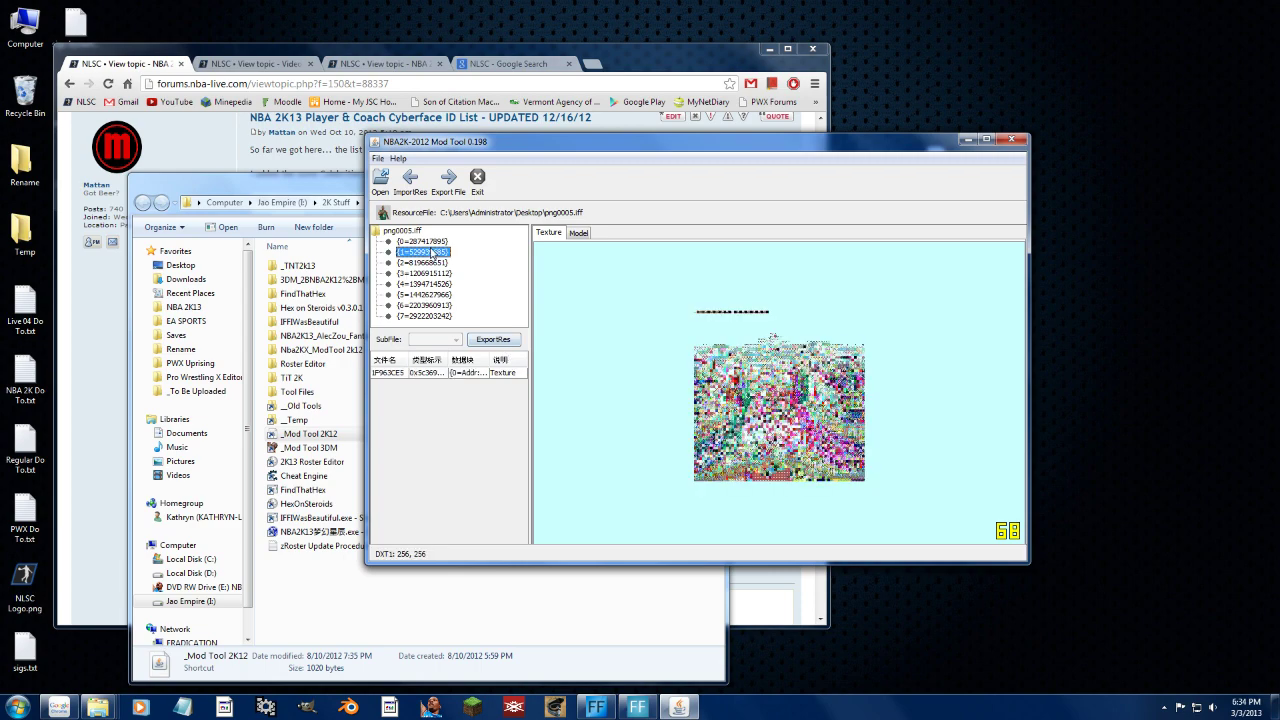
pyautogui.click(425, 262)
pyautogui.click(425, 273)
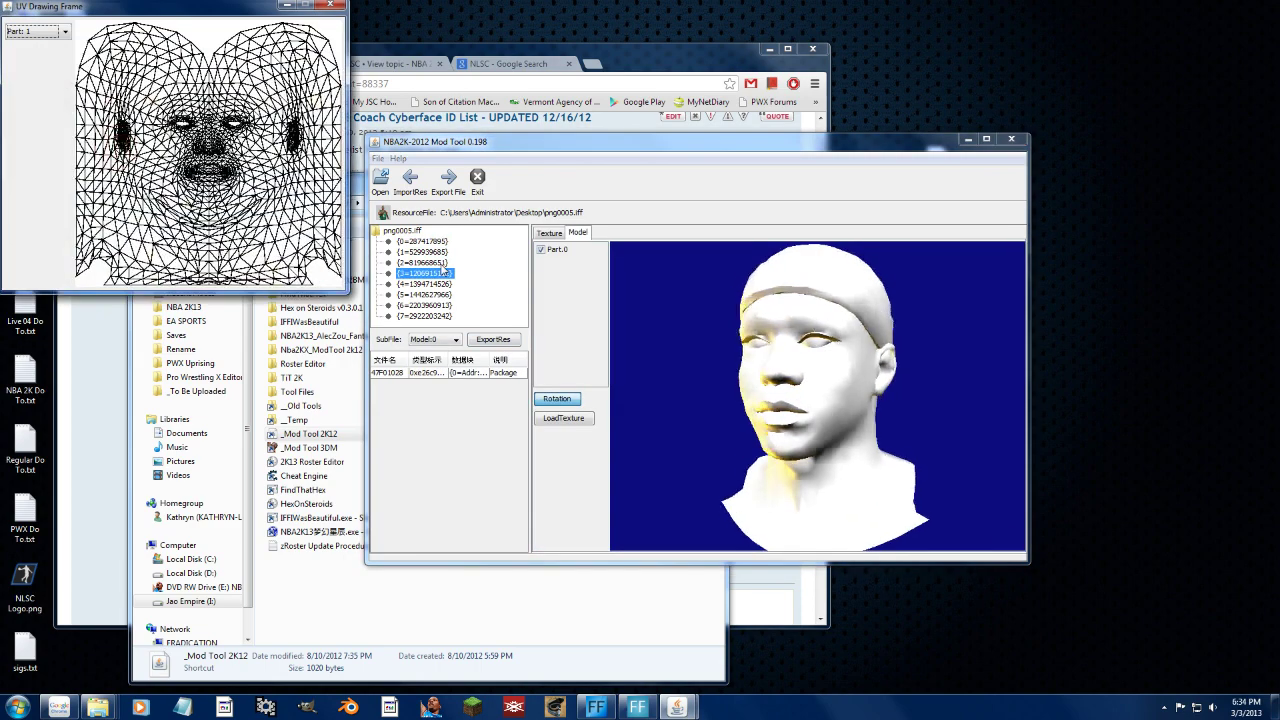
pyautogui.click(426, 295)
pyautogui.click(430, 285)
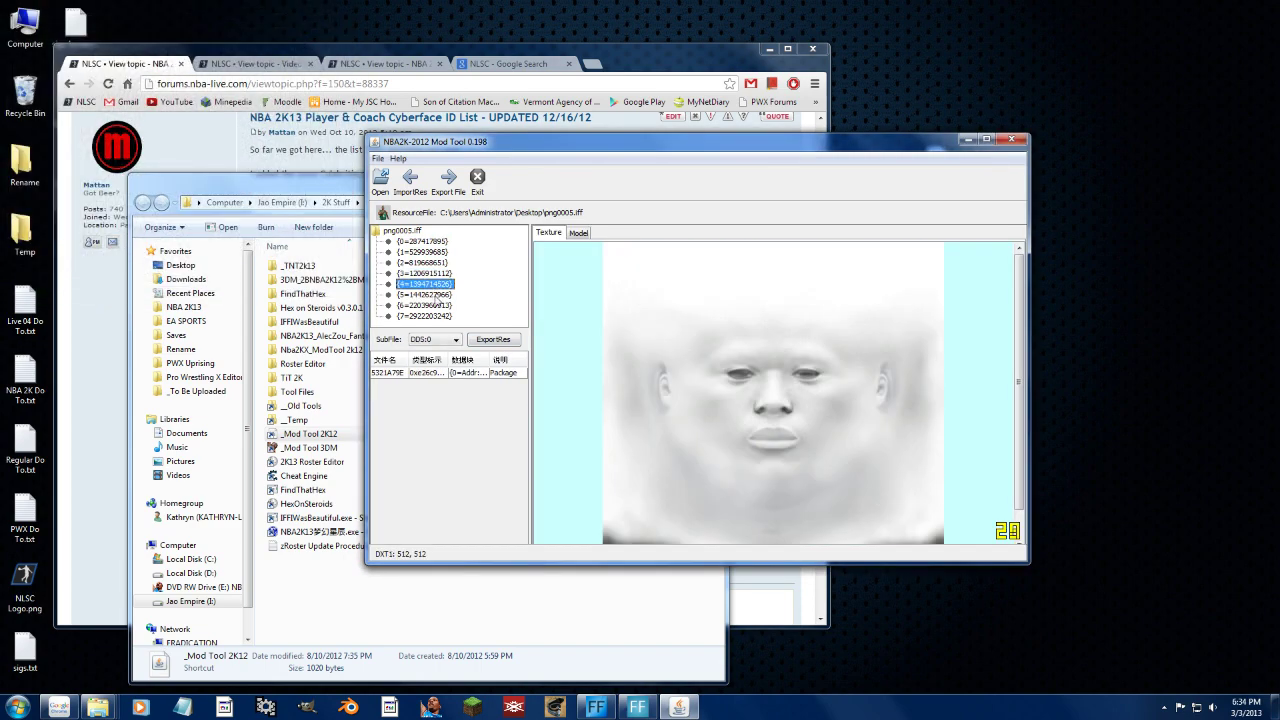
pyautogui.click(440, 306)
pyautogui.click(438, 295)
pyautogui.click(438, 306)
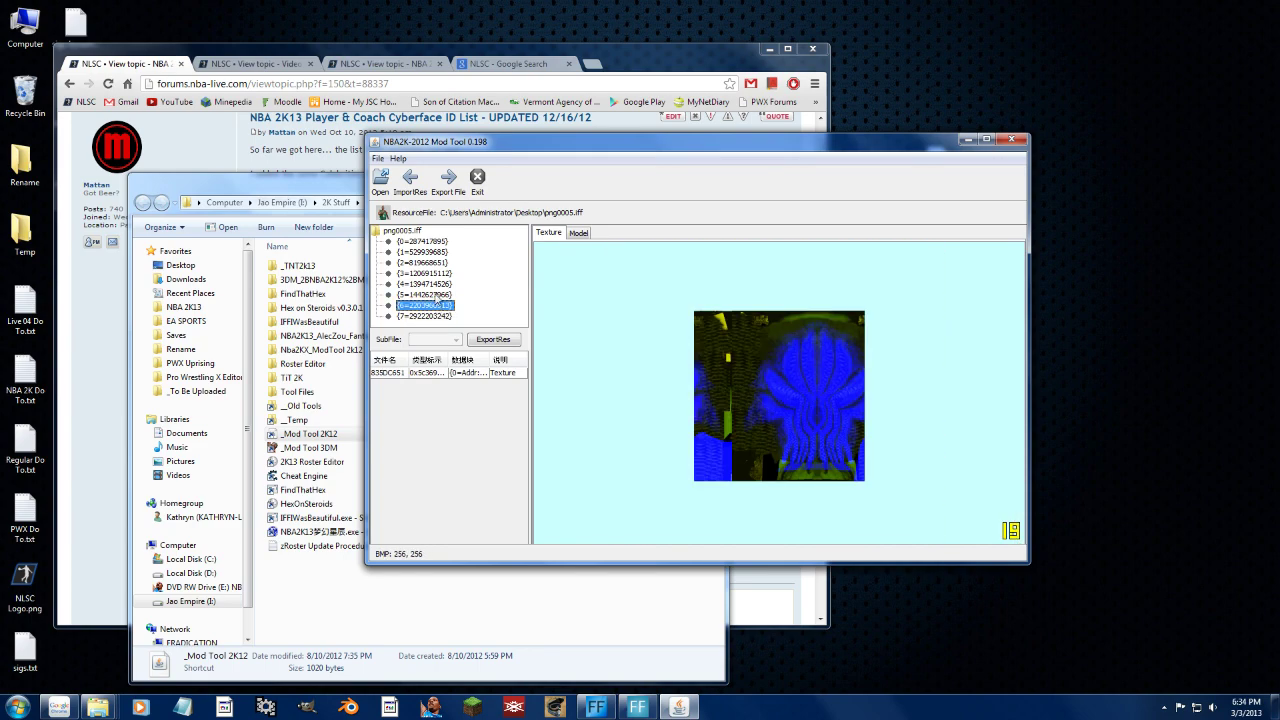
# Exit the 2K12 mod tool, minimize the browser, and move the Explorer window up and right.
pyautogui.click(1016, 142)
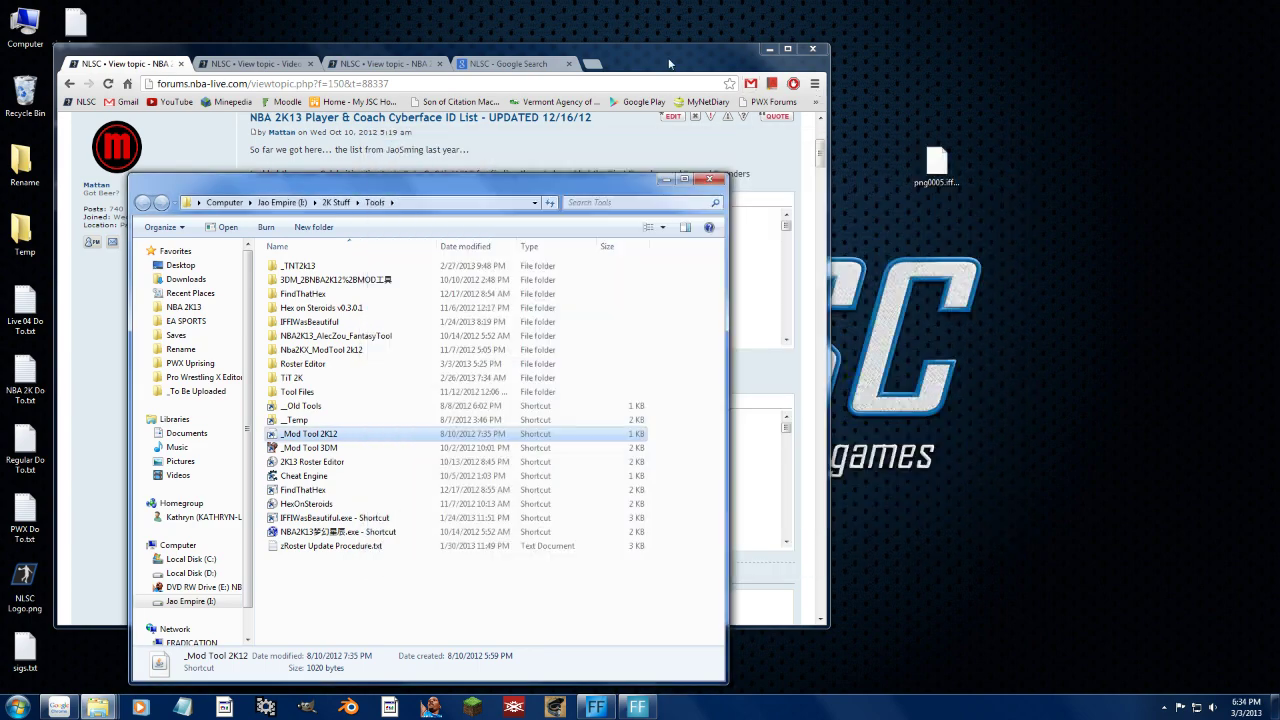
pyautogui.click(766, 68)
pyautogui.click(769, 48)
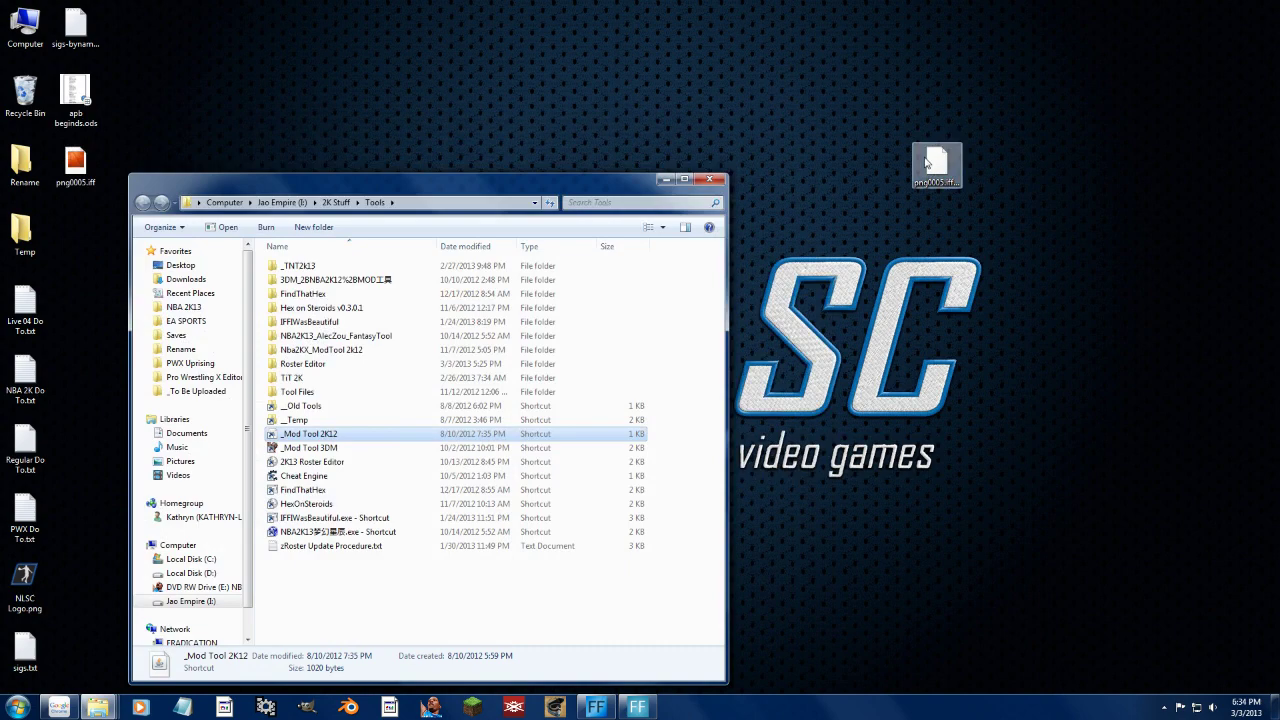
pyautogui.moveTo(600, 181); pyautogui.dragTo(832, 137)
# Launch the 3DM mod tool and open png0005.iff from the desktop.
pyautogui.doubleClick(543, 398)
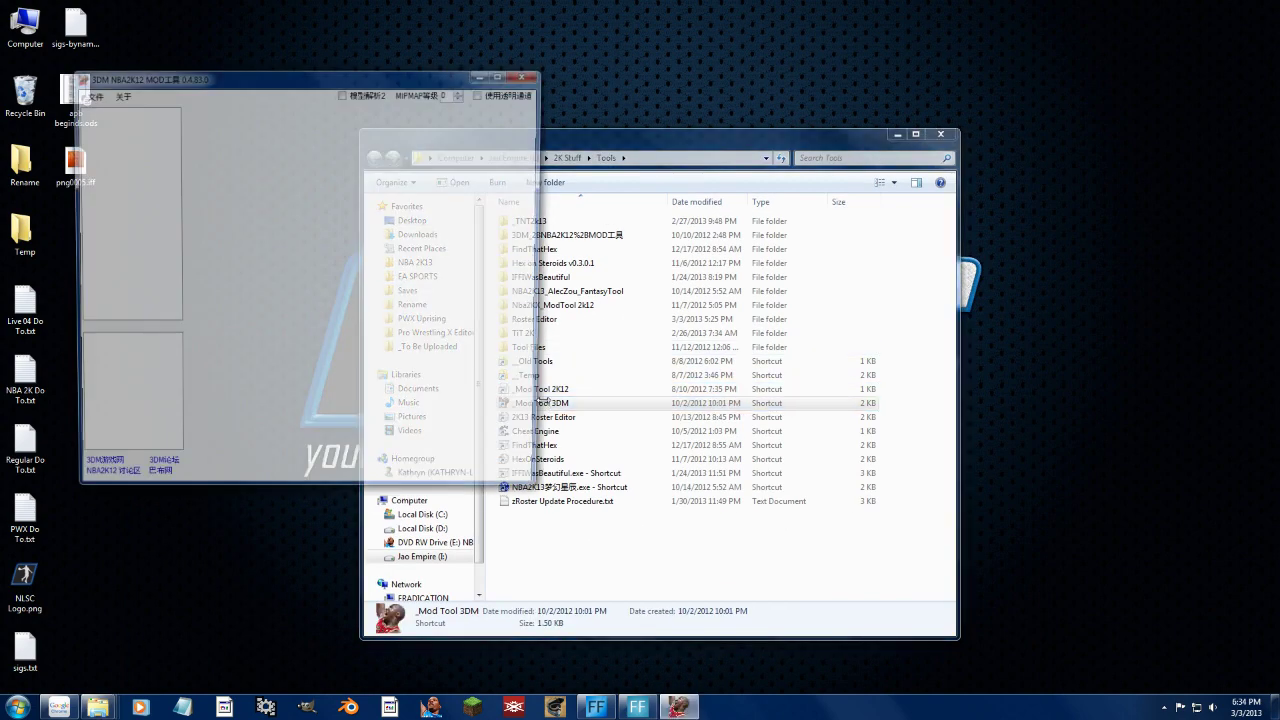
pyautogui.moveTo(250, 84); pyautogui.dragTo(328, 88)
pyautogui.click(274, 102)
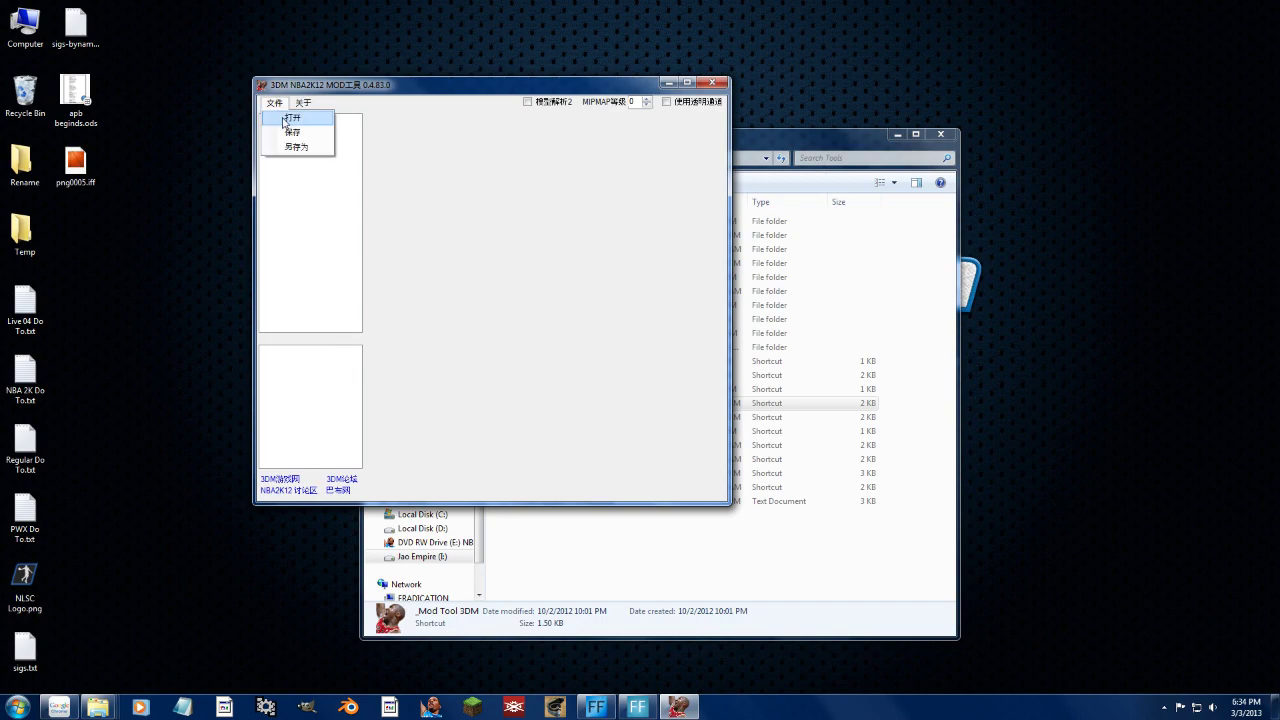
pyautogui.click(290, 117)
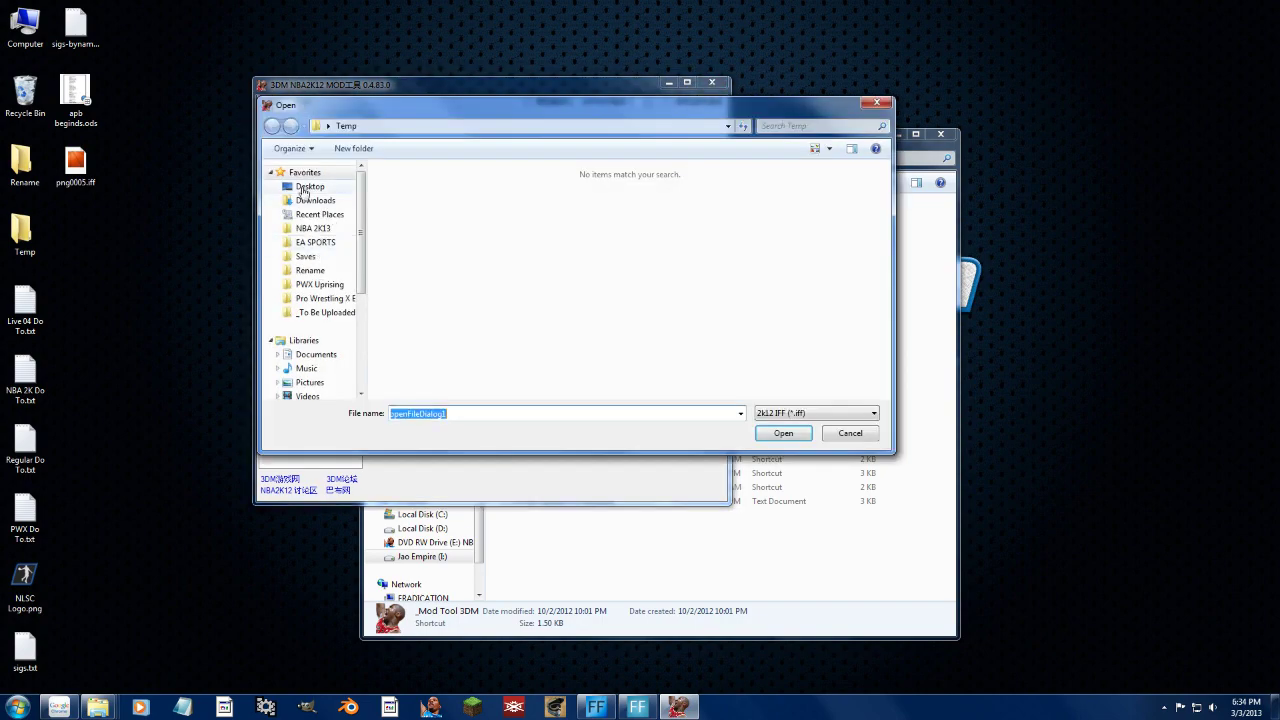
pyautogui.click(308, 187)
pyautogui.doubleClick(580, 255)
# Step through the texture entries to show the green normal map 000F8F44 beside the grey face texture.
pyautogui.click(303, 121)
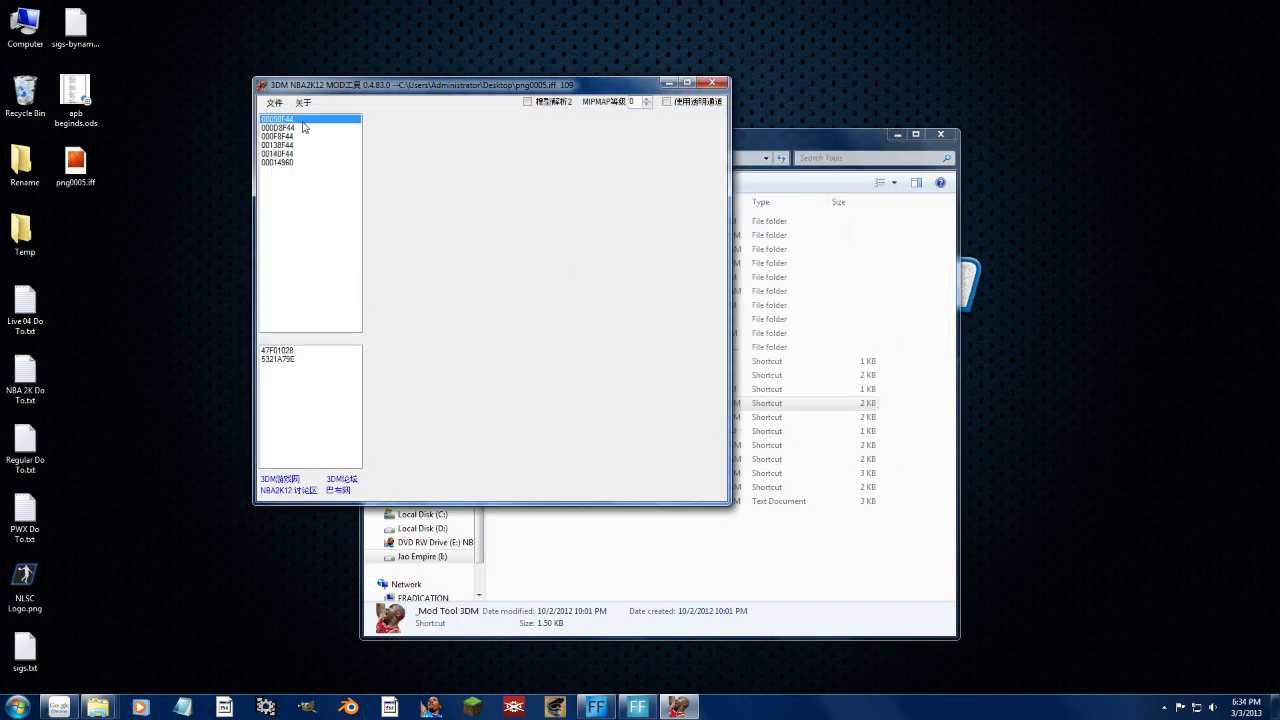
pyautogui.click(280, 128)
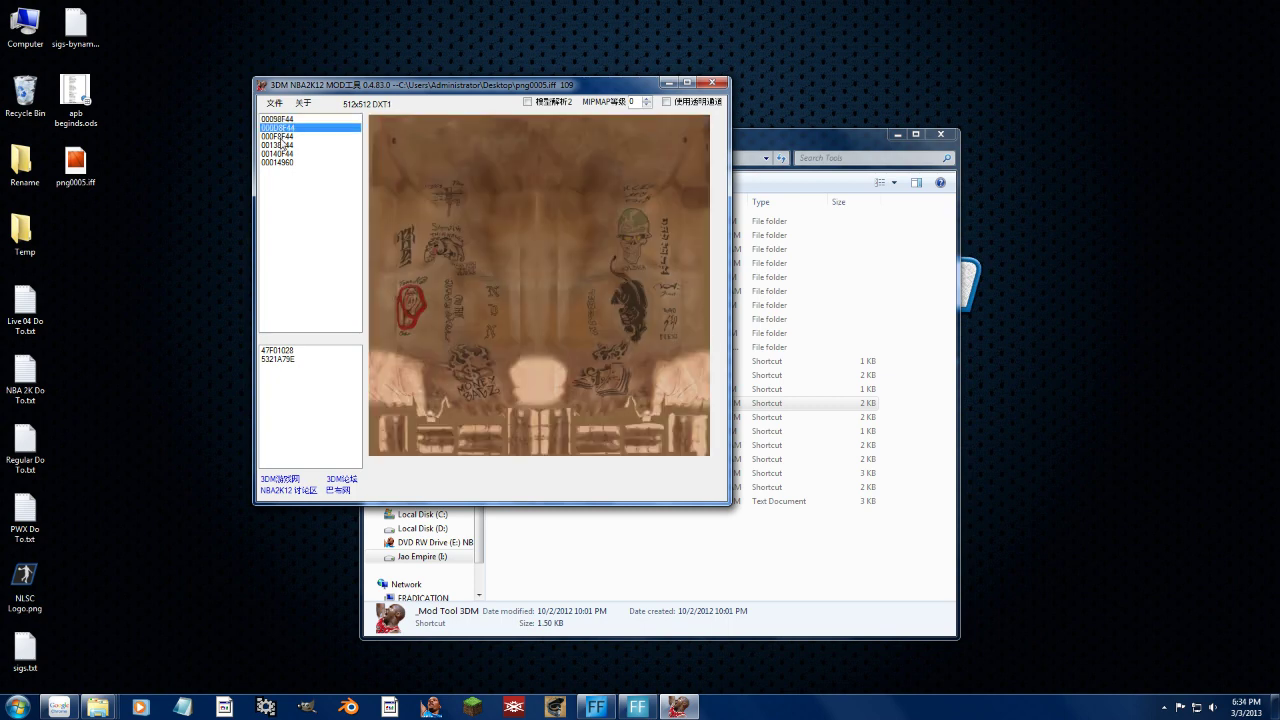
pyautogui.click(282, 136)
pyautogui.click(282, 146)
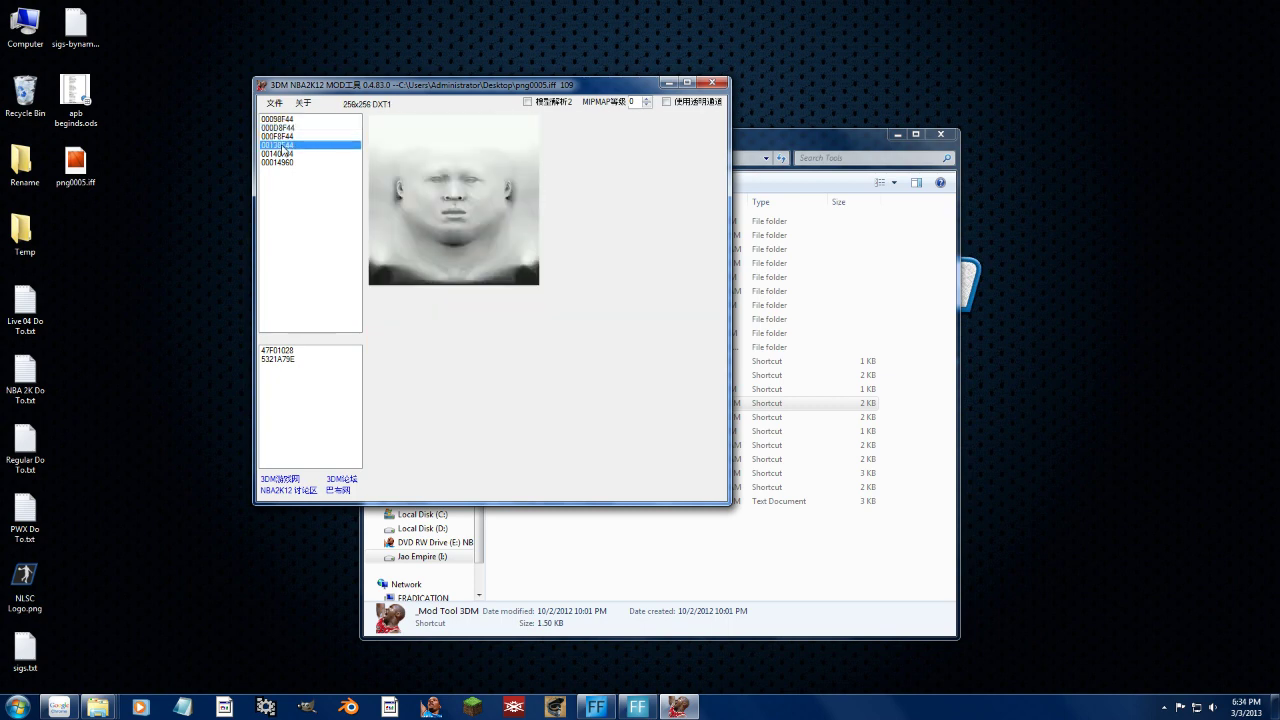
pyautogui.press('Up')
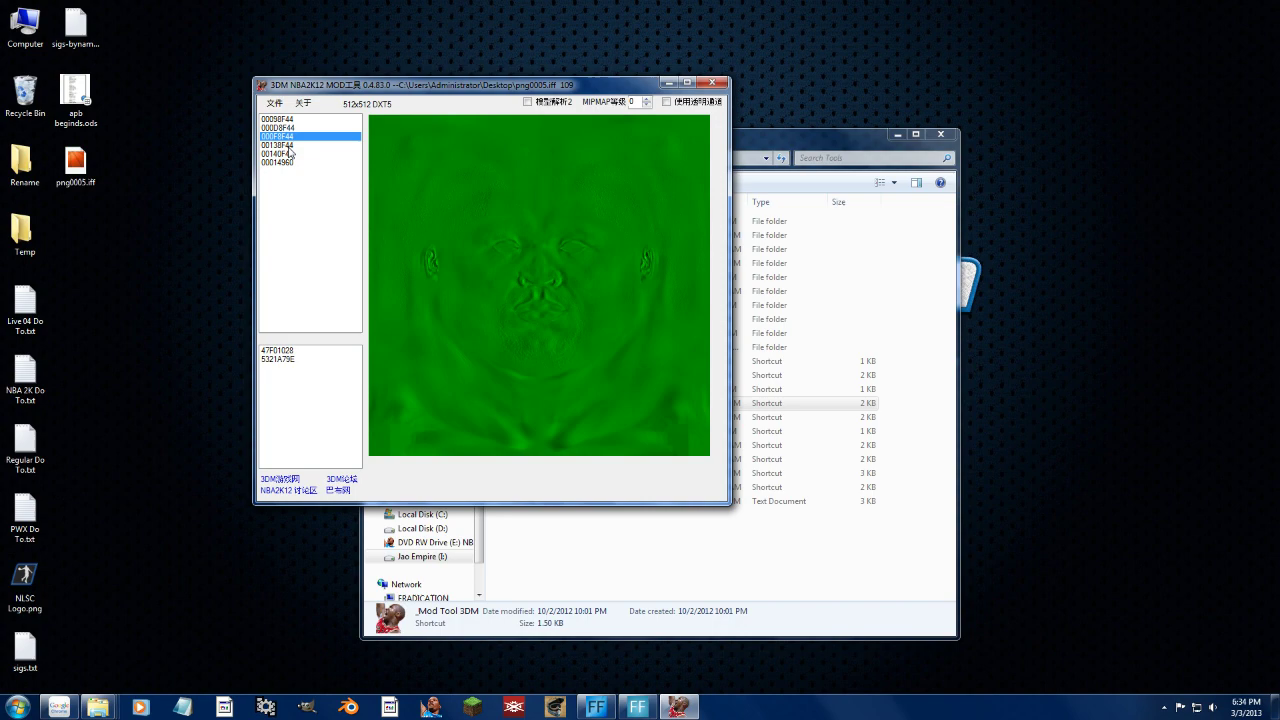
pyautogui.click(288, 146)
pyautogui.click(289, 137)
pyautogui.click(59, 707)
pyautogui.click(255, 63)
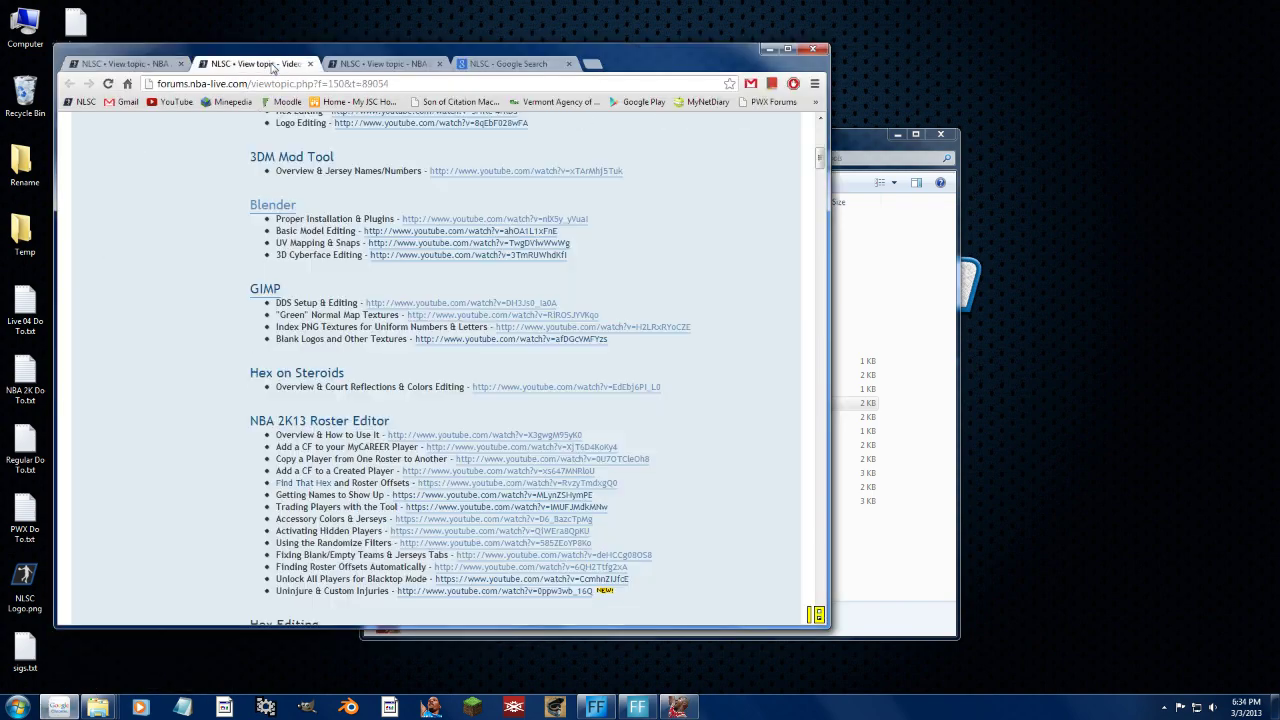
pyautogui.moveTo(277, 314); pyautogui.dragTo(598, 316)
pyautogui.scroll(5, 518, 319)
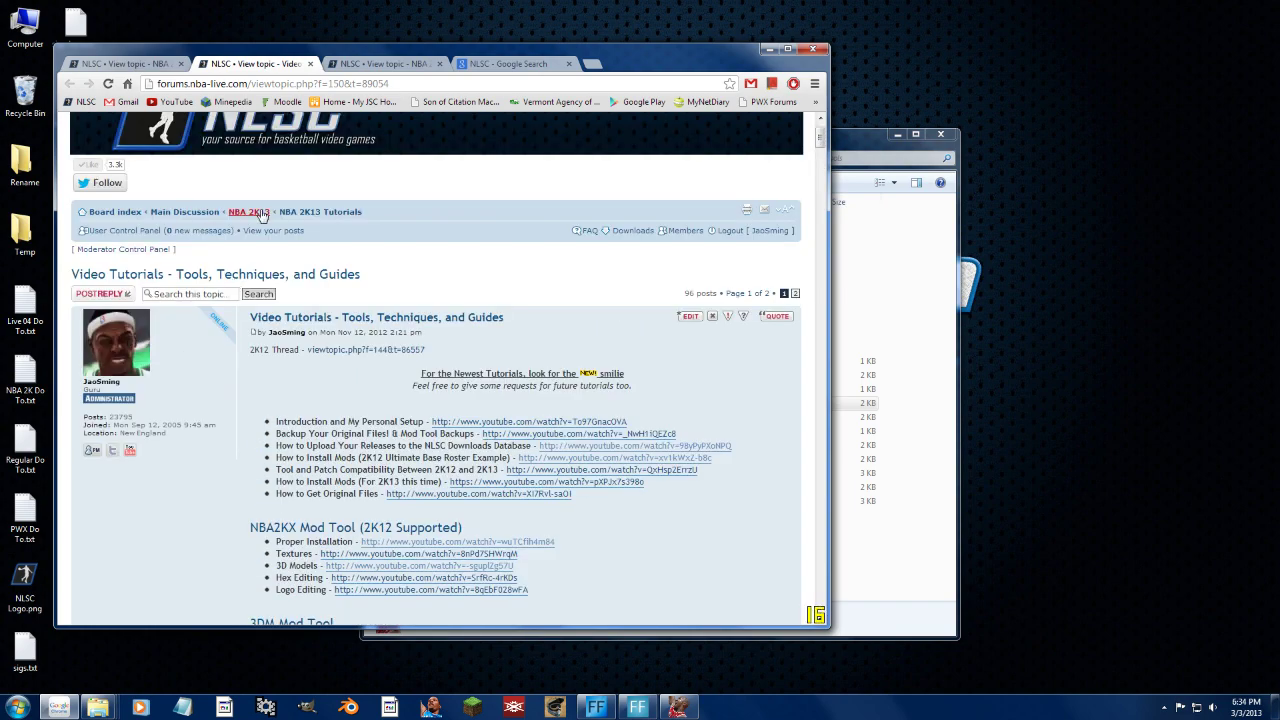
pyautogui.scroll(1, 260, 222)
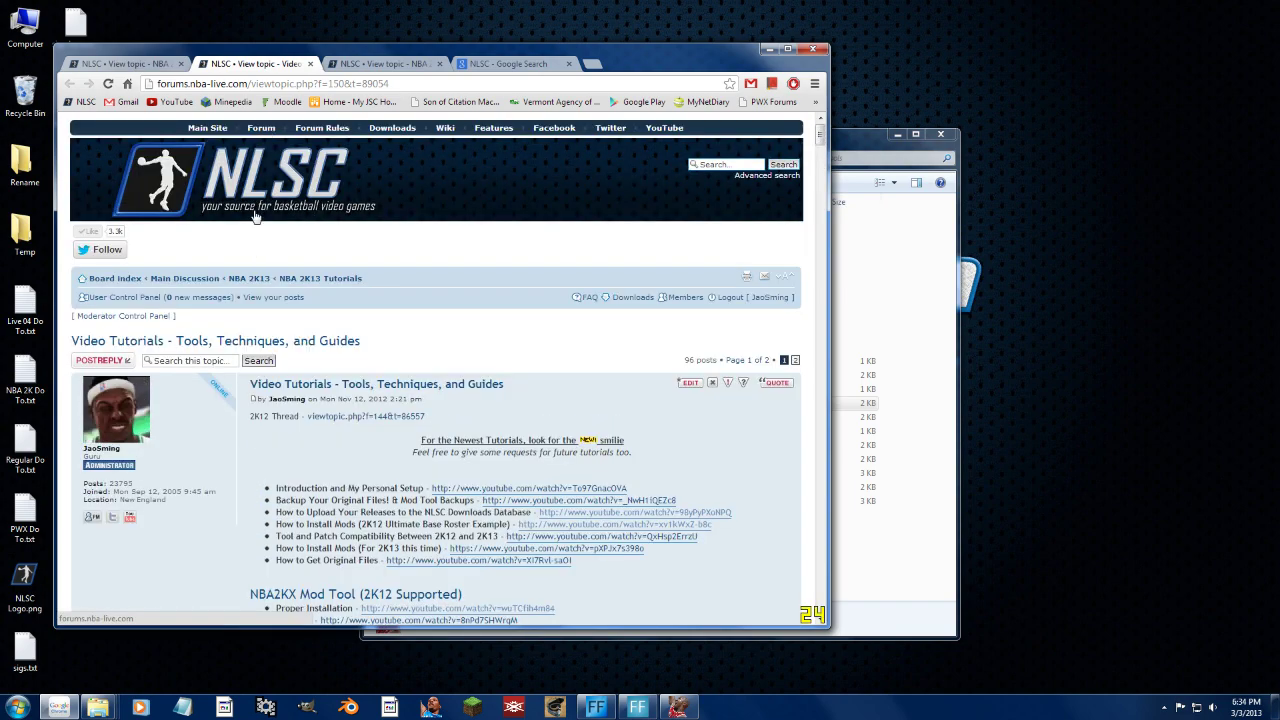
pyautogui.scroll(-2, 256, 218)
pyautogui.scroll(-4, 120, 210)
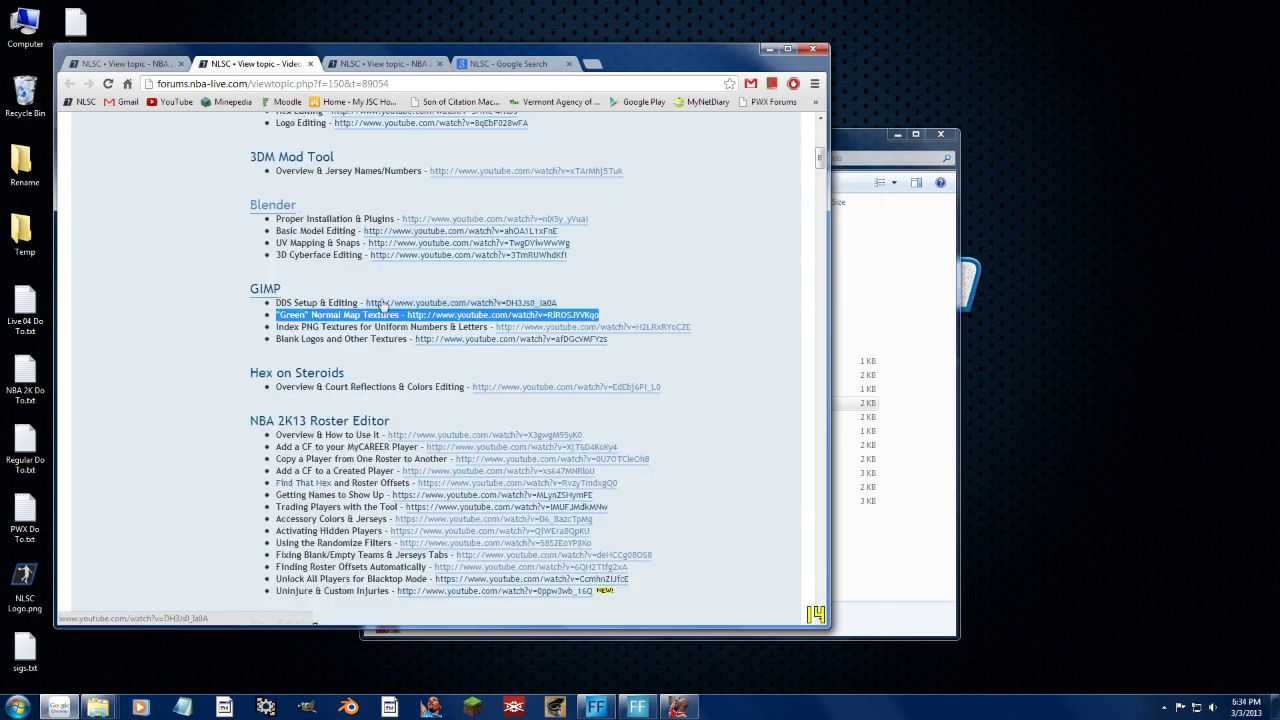
# Export the hair texture 00140F44 to the desktop as hair.dds.
pyautogui.click(769, 48)
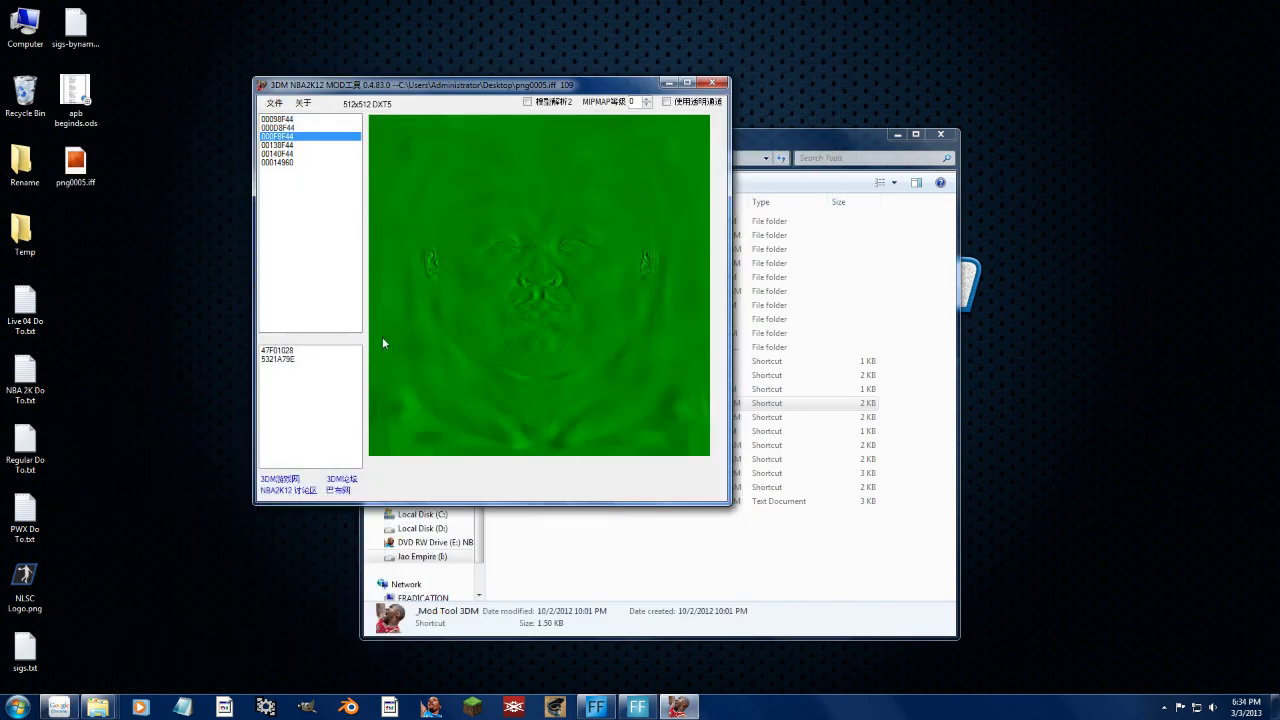
pyautogui.click(287, 146)
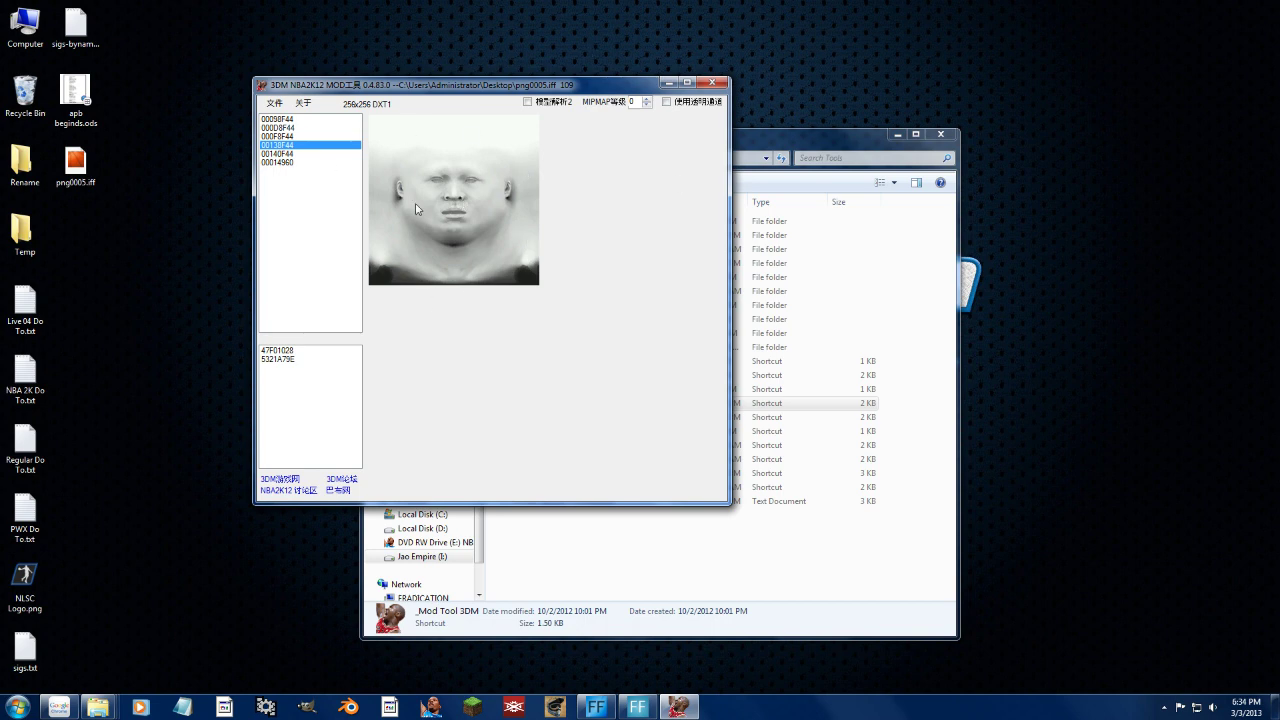
pyautogui.click(289, 154)
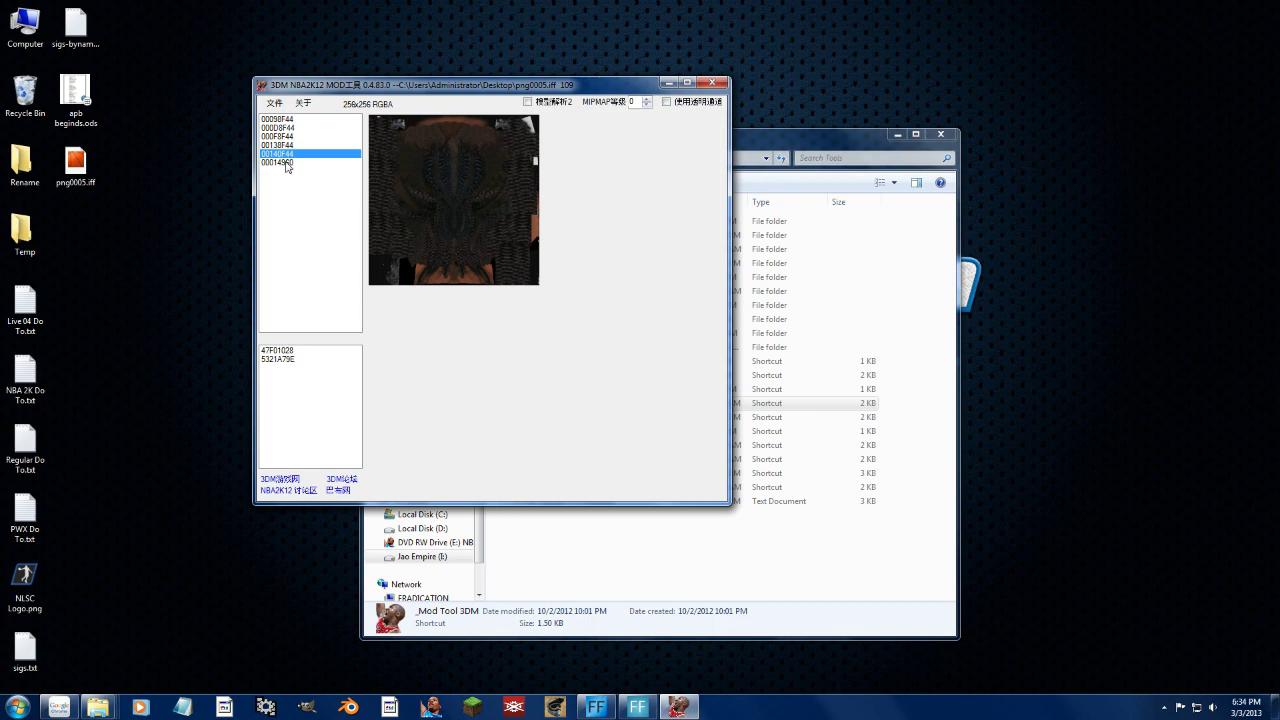
pyautogui.click(288, 162)
pyautogui.click(289, 154)
pyautogui.rightClick(476, 173)
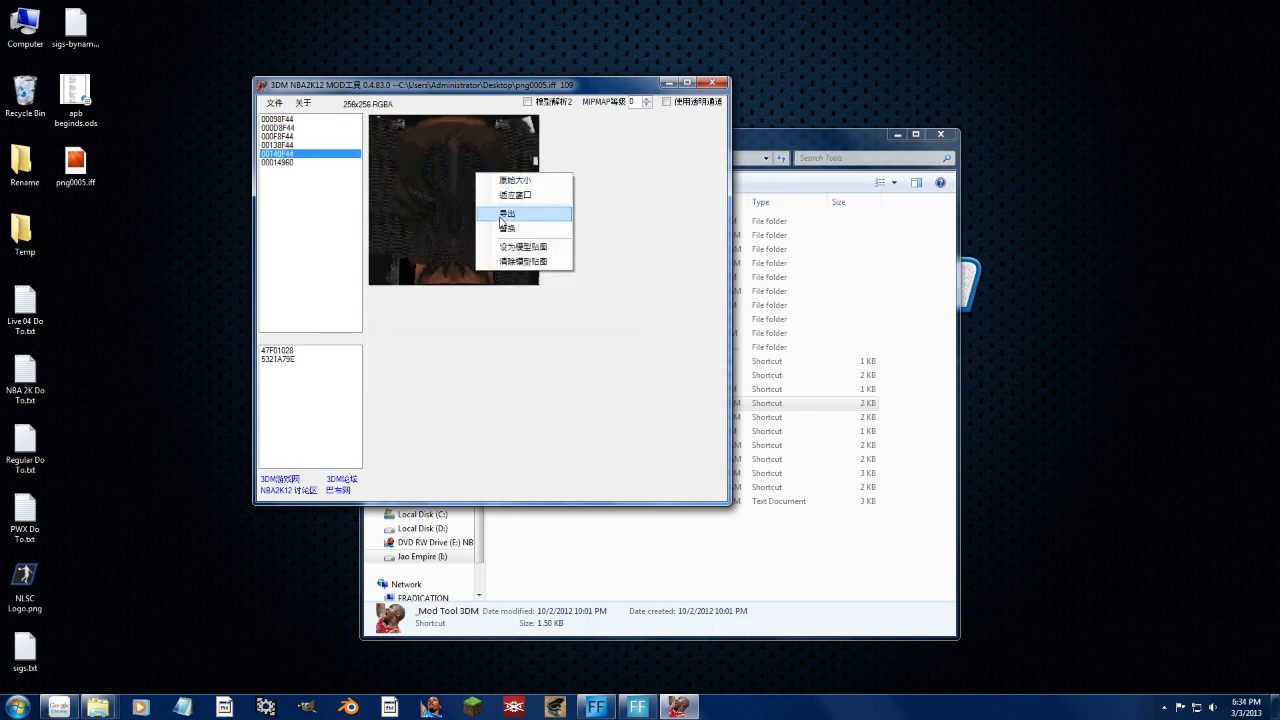
pyautogui.click(520, 217)
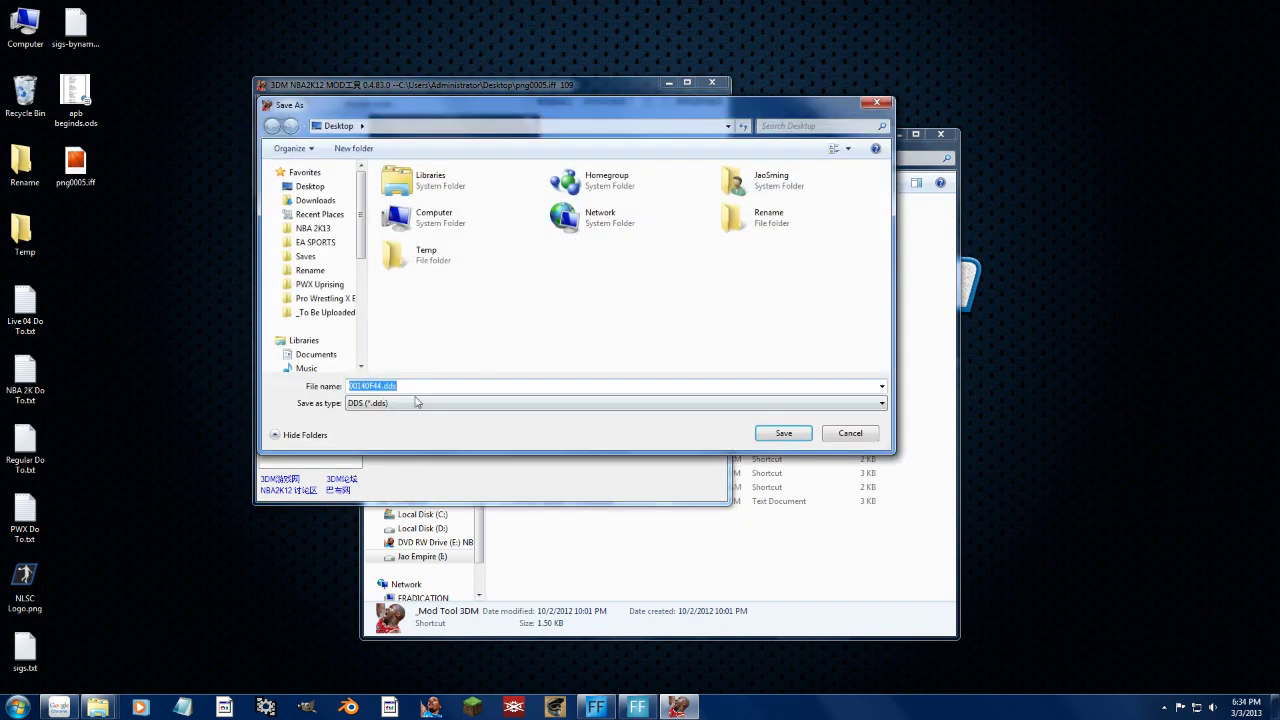
pyautogui.write('hiarar')
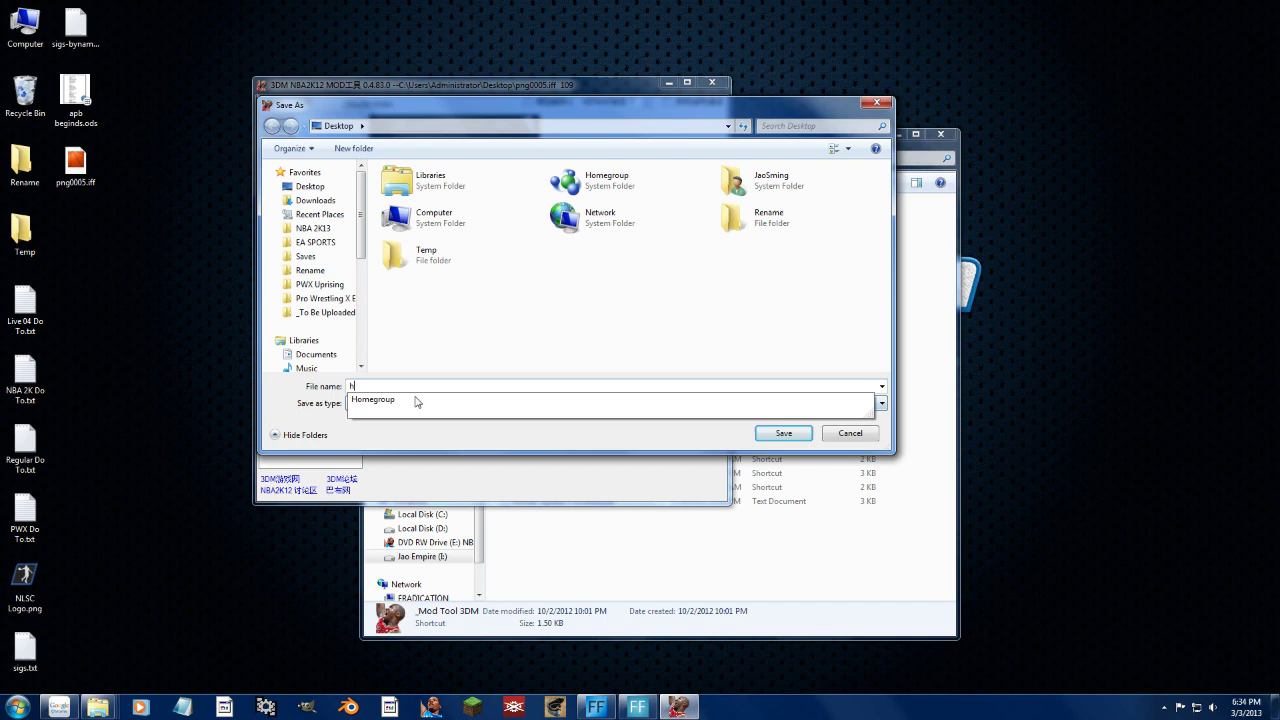
pyautogui.press('Return')
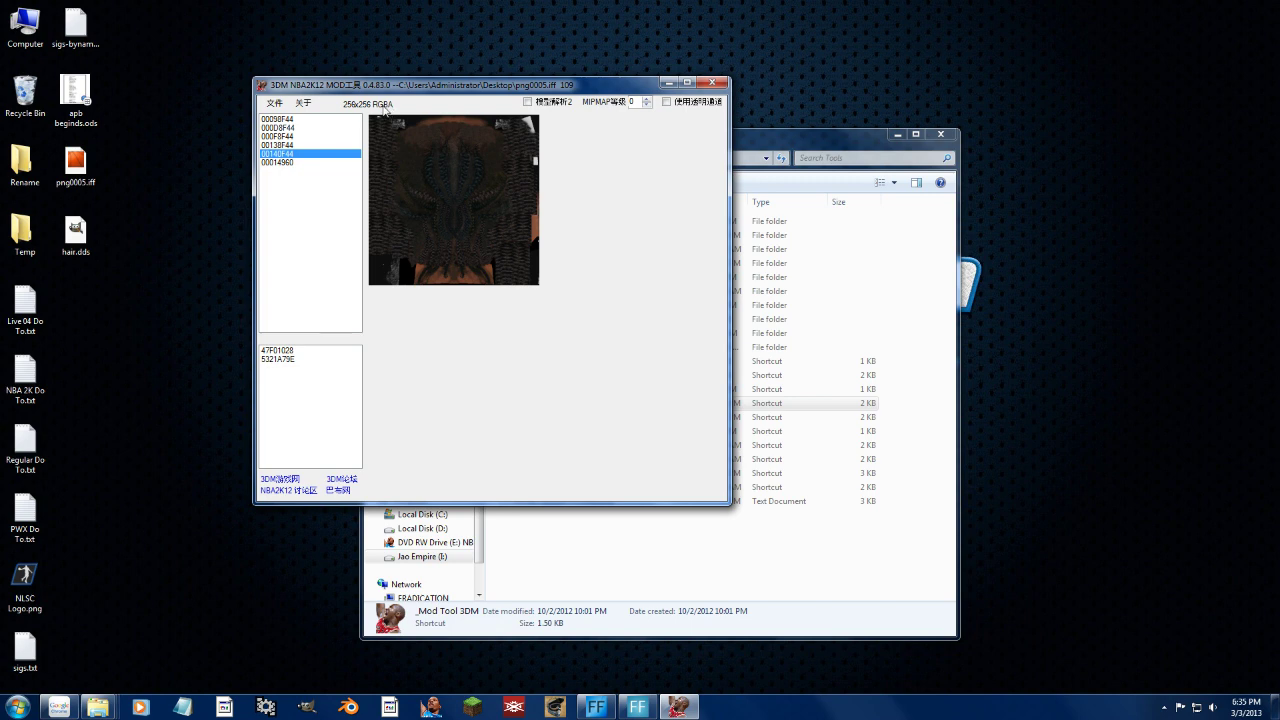
# Export the face texture 00098F44 to the desktop as face.dds.
pyautogui.click(287, 146)
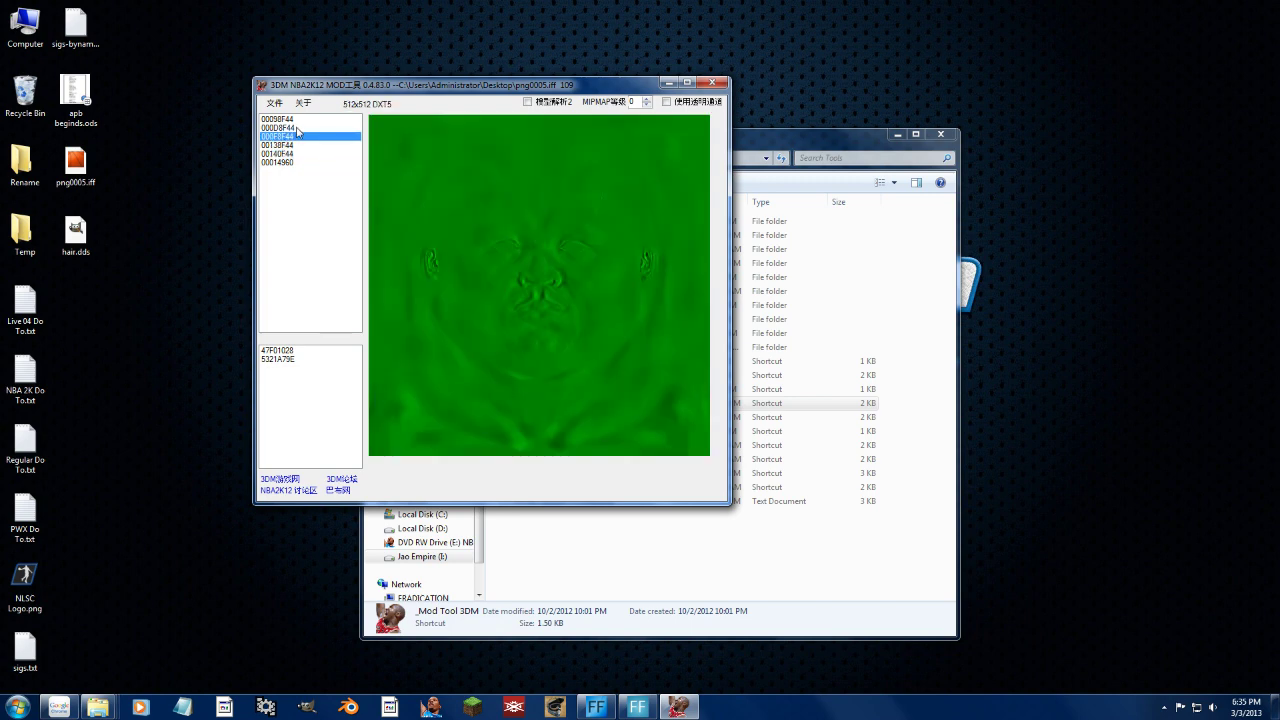
pyautogui.click(292, 128)
pyautogui.click(297, 120)
pyautogui.rightClick(537, 158)
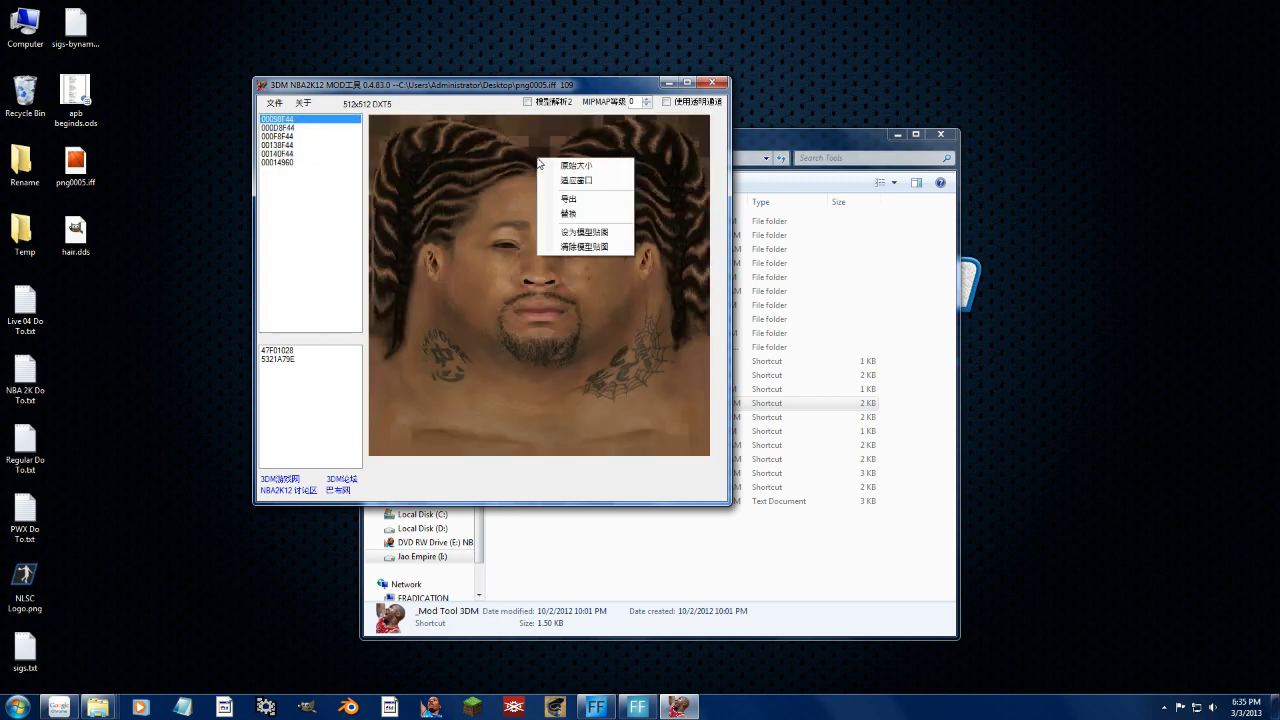
pyautogui.click(570, 200)
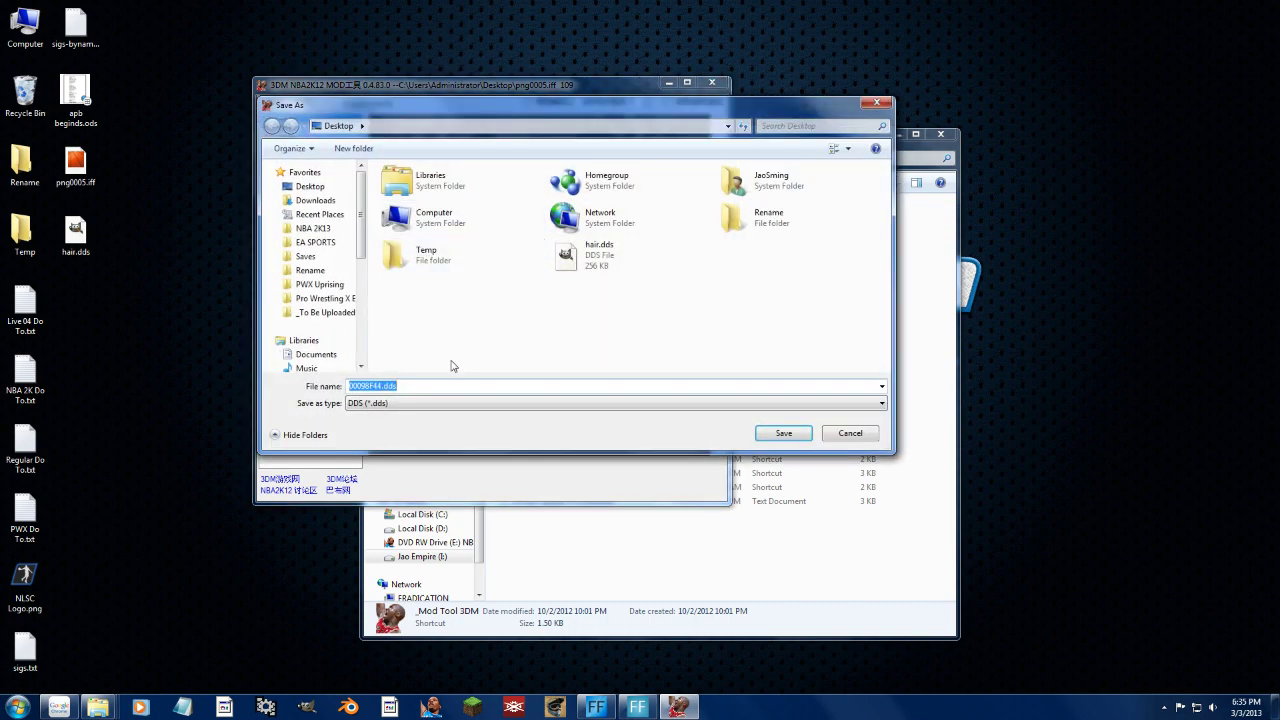
pyautogui.write('face')
pyautogui.press('Return')
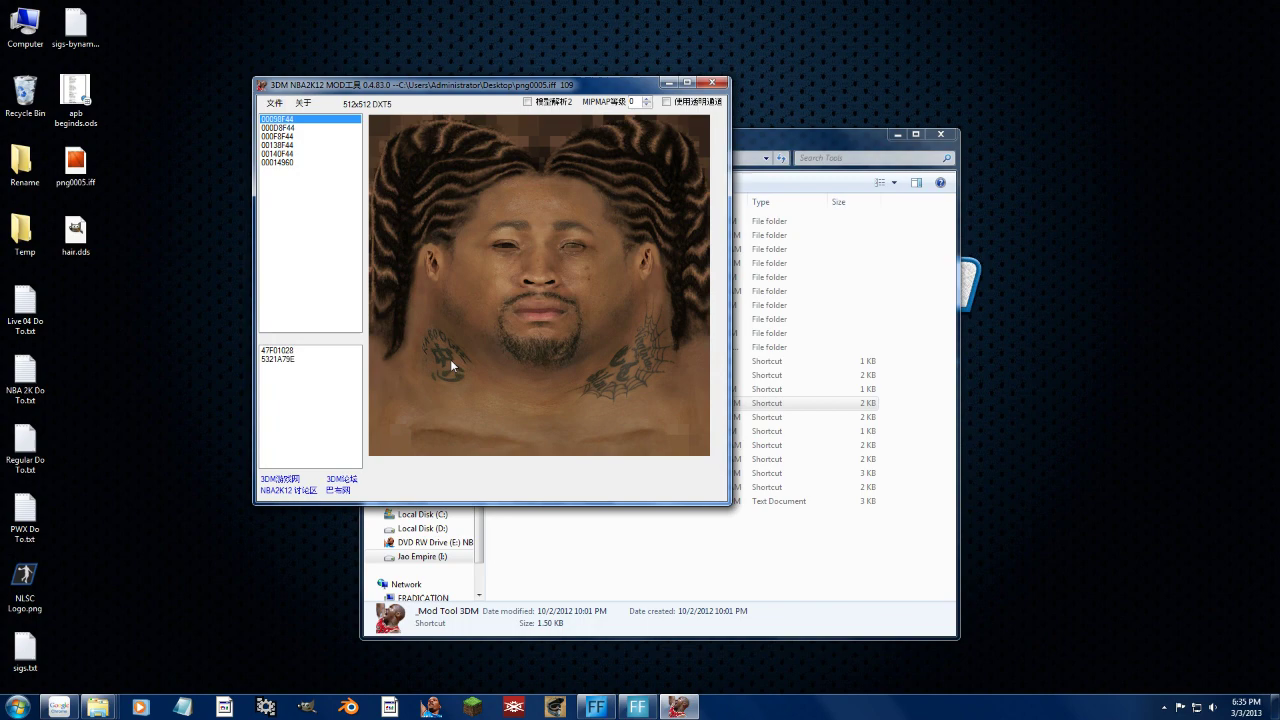
# Export the tattoo texture 000D8F44 to the desktop as tats.dds.
pyautogui.click(277, 127)
pyautogui.rightClick(484, 208)
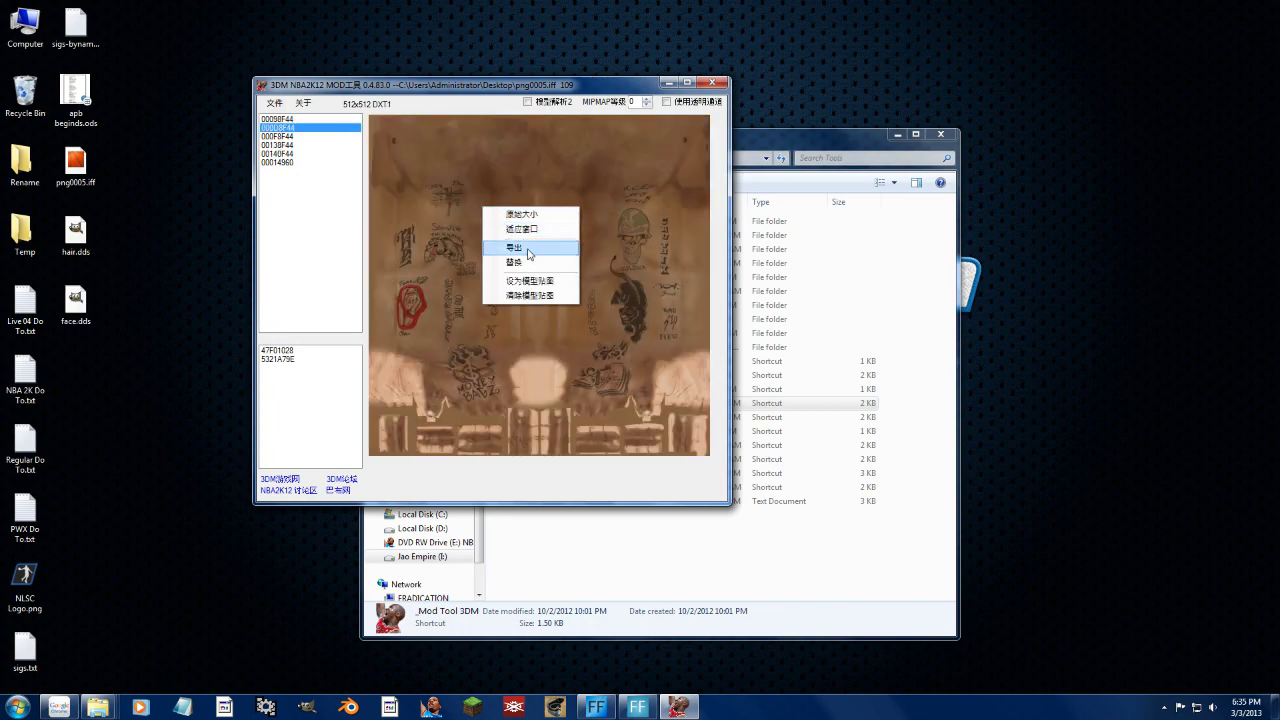
pyautogui.click(529, 252)
pyautogui.write('tats')
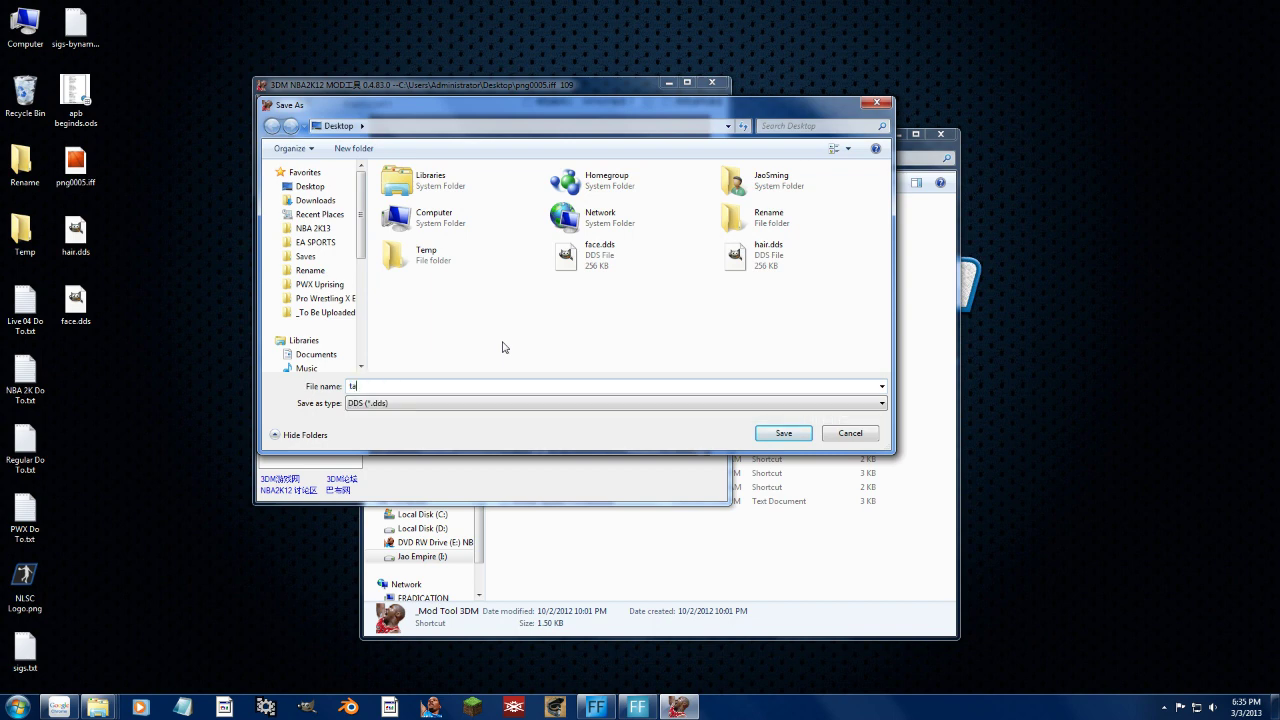
pyautogui.press('Return')
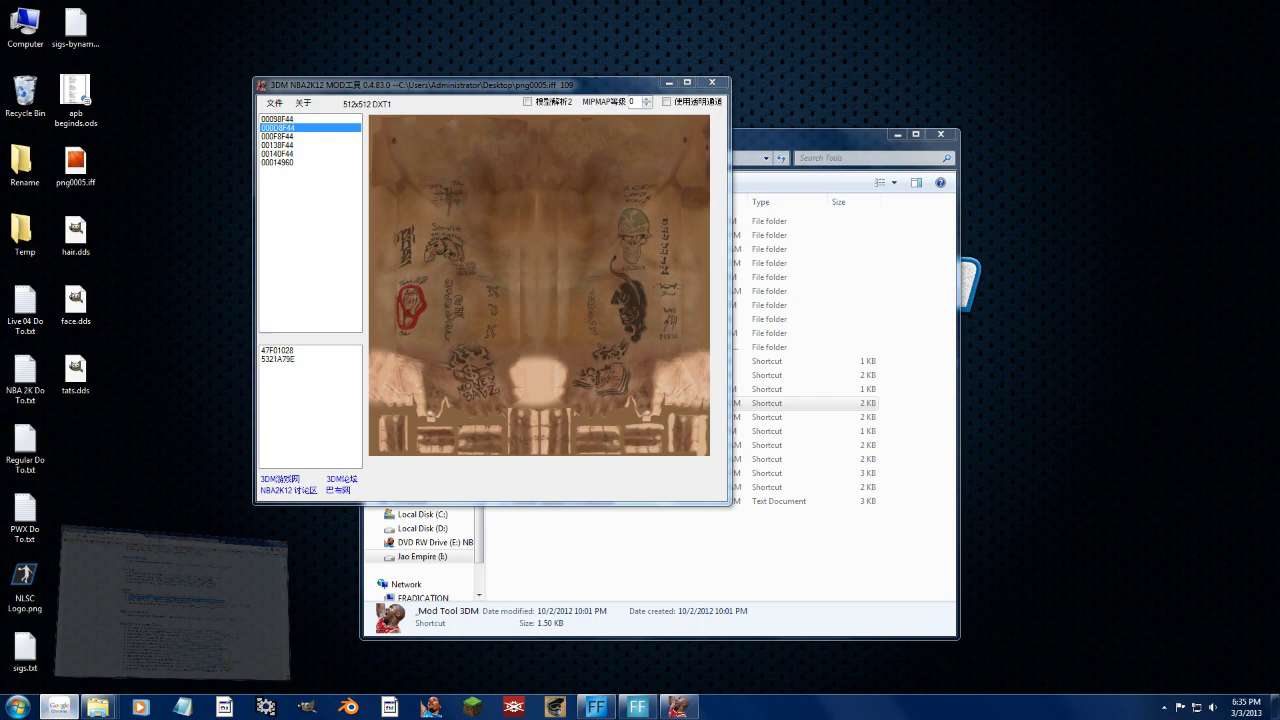
# Search the NBA 2K13 Patching Help & Requests forum for 'black spots'.
pyautogui.click(59, 707)
pyautogui.scroll(10, 297, 375)
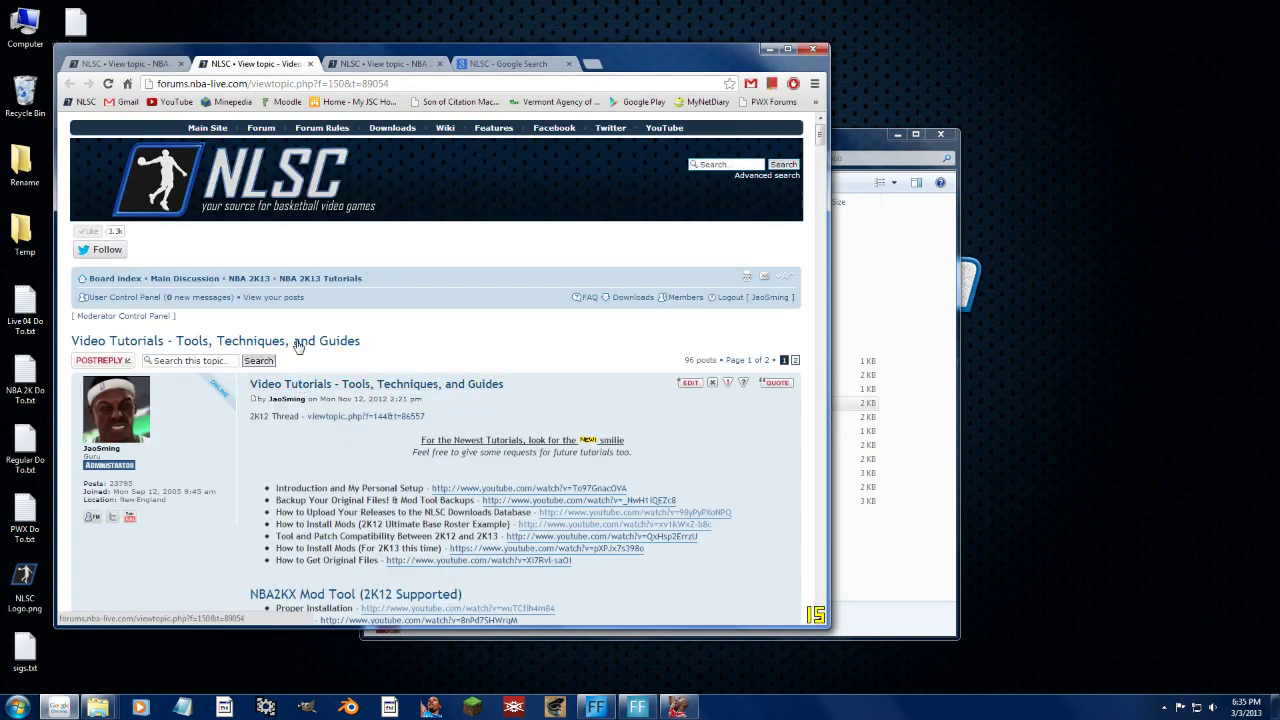
pyautogui.middleClick(249, 278)
pyautogui.hotkey('ctrl', 'Tab')
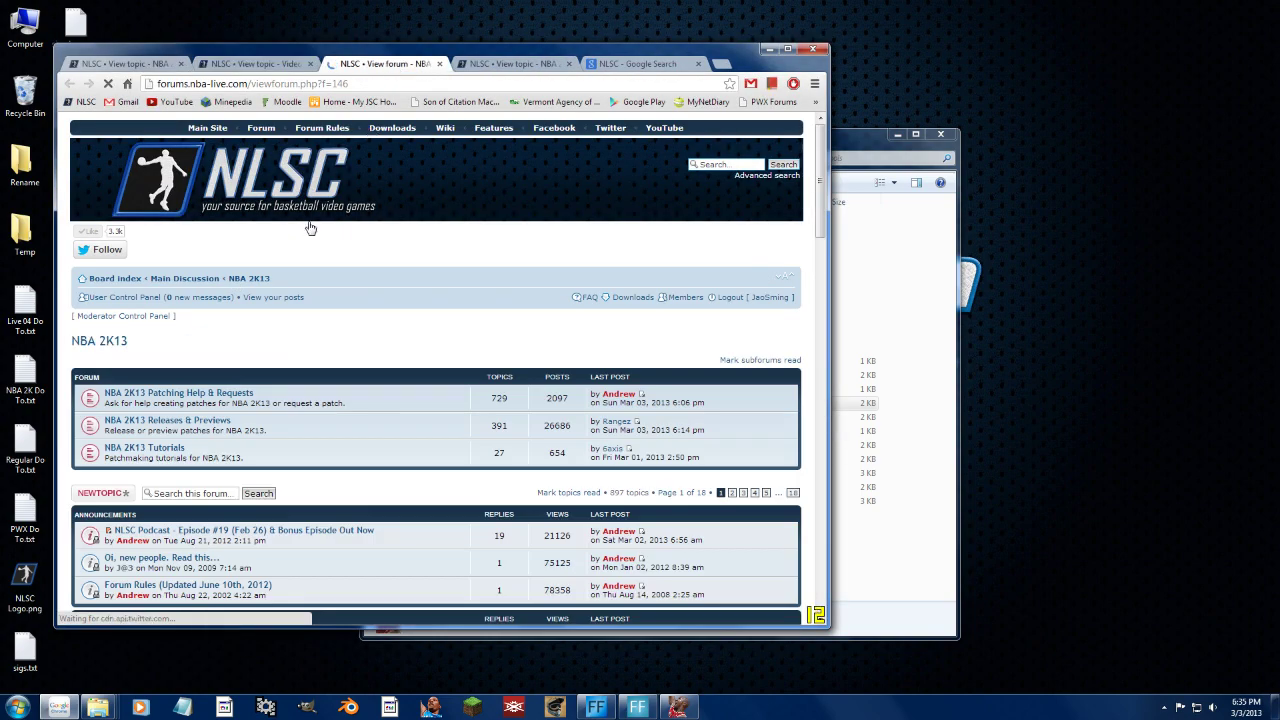
pyautogui.click(175, 400)
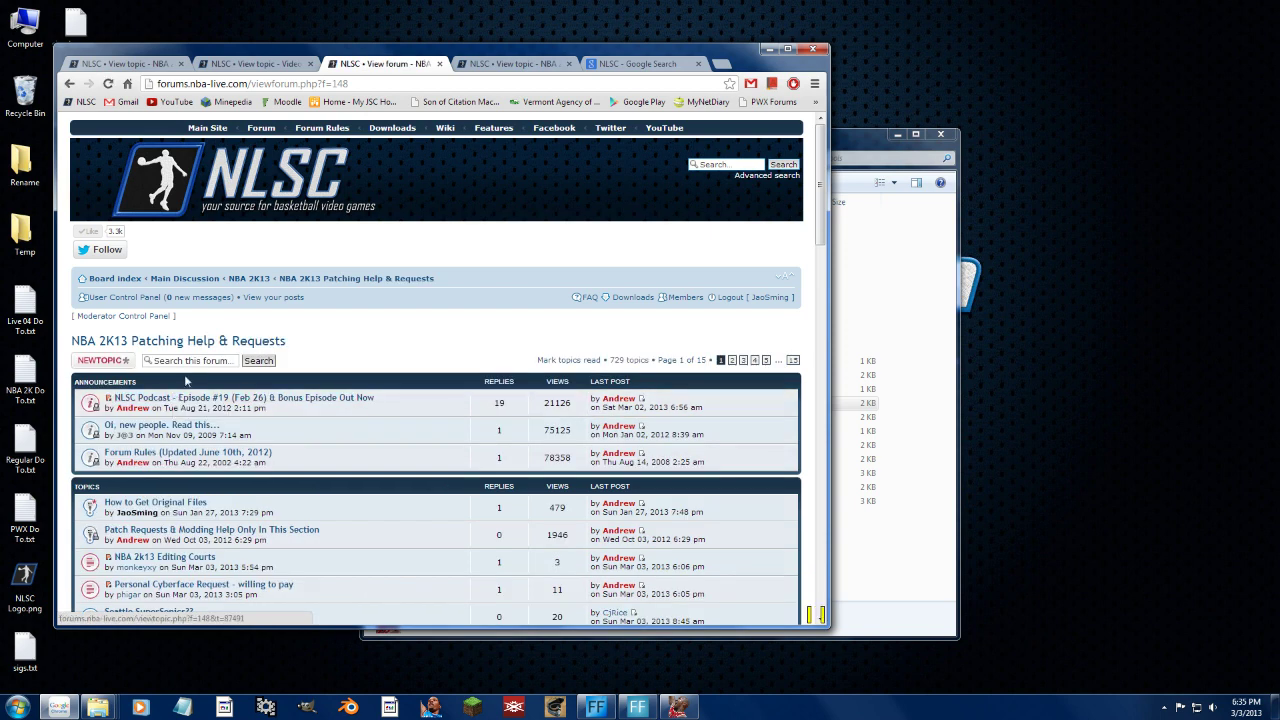
pyautogui.click(192, 360)
pyautogui.write('black s')
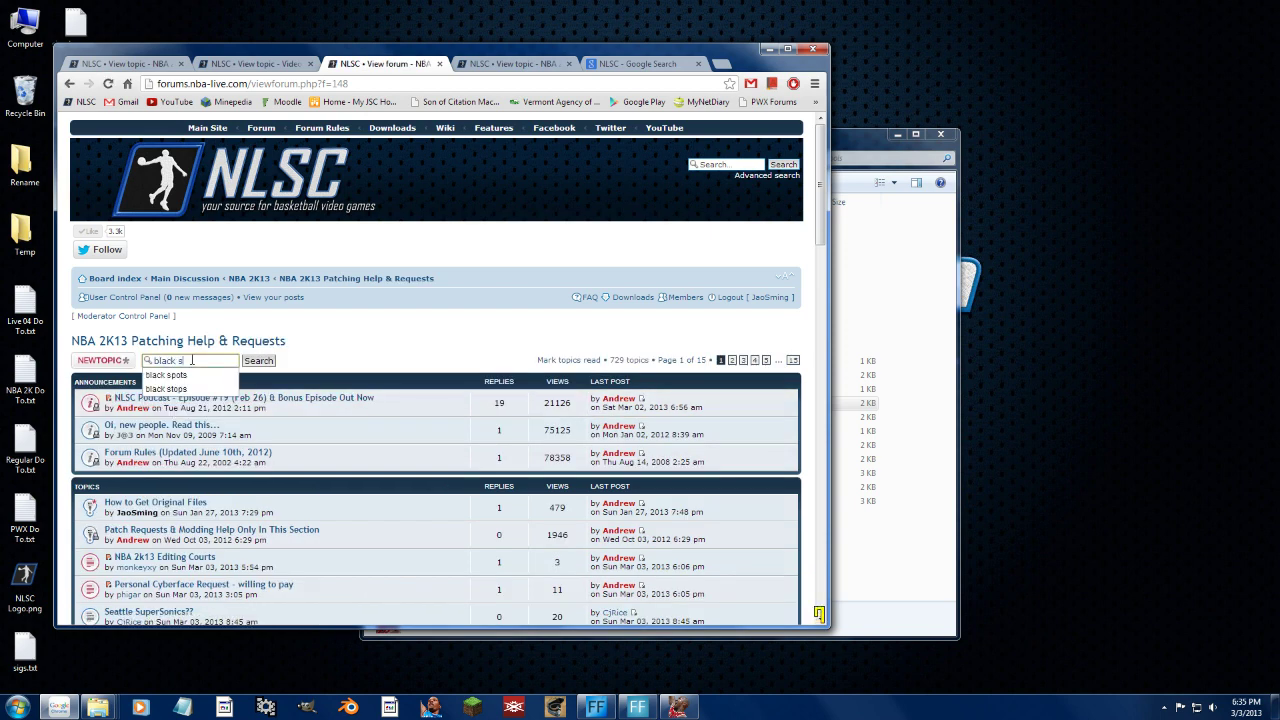
pyautogui.write('pots')
pyautogui.press('Return')
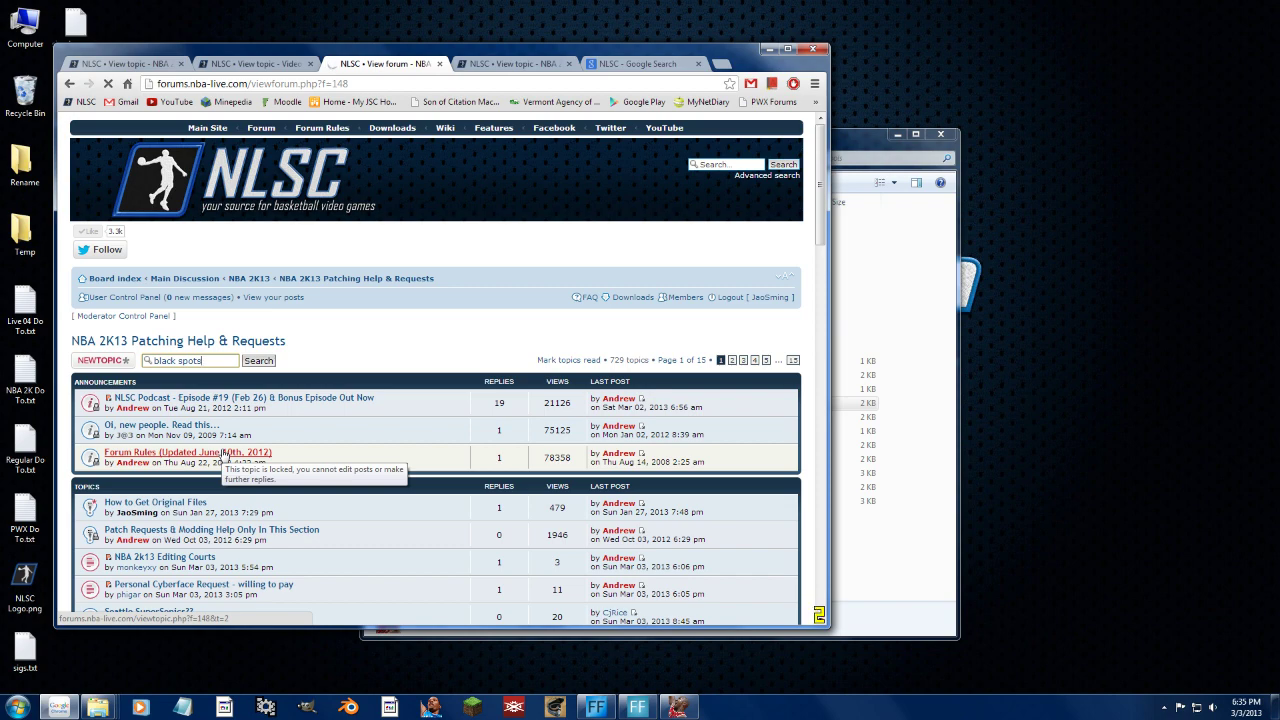
# Open the black spots topic and read its DXT format recommendations for arms and face.
pyautogui.scroll(-2, 168, 388)
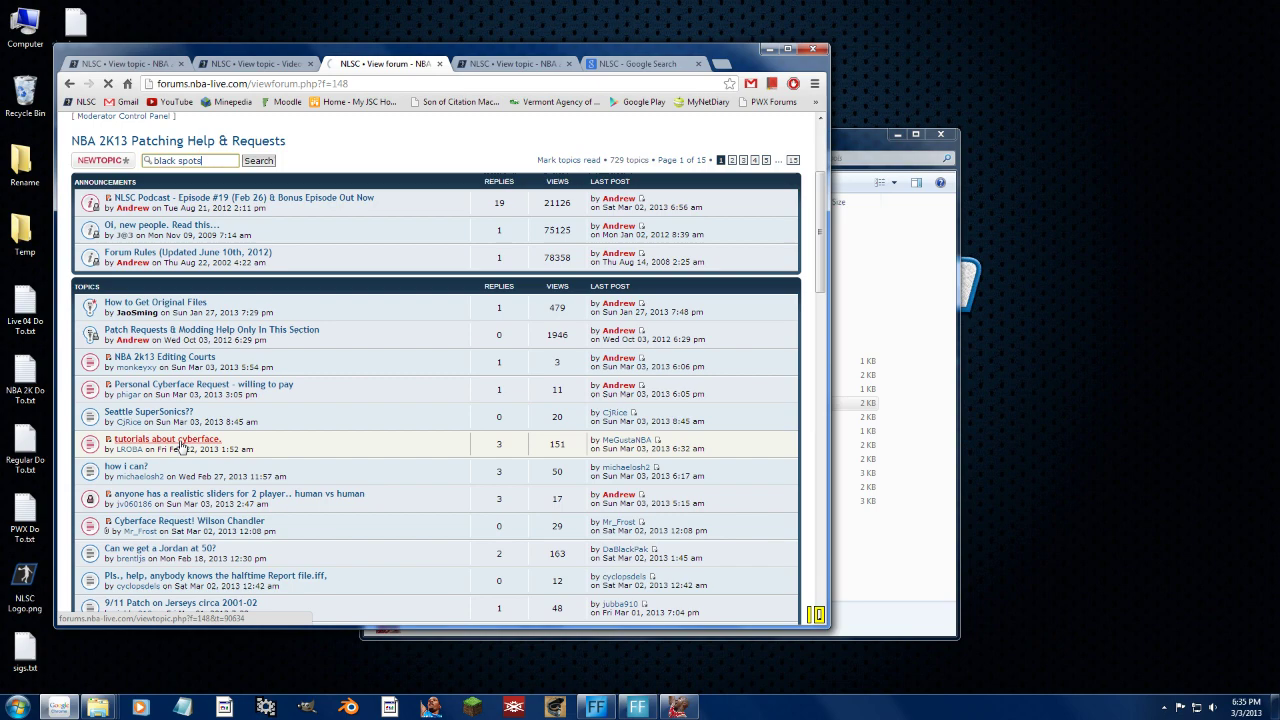
pyautogui.scroll(-3, 377, 371)
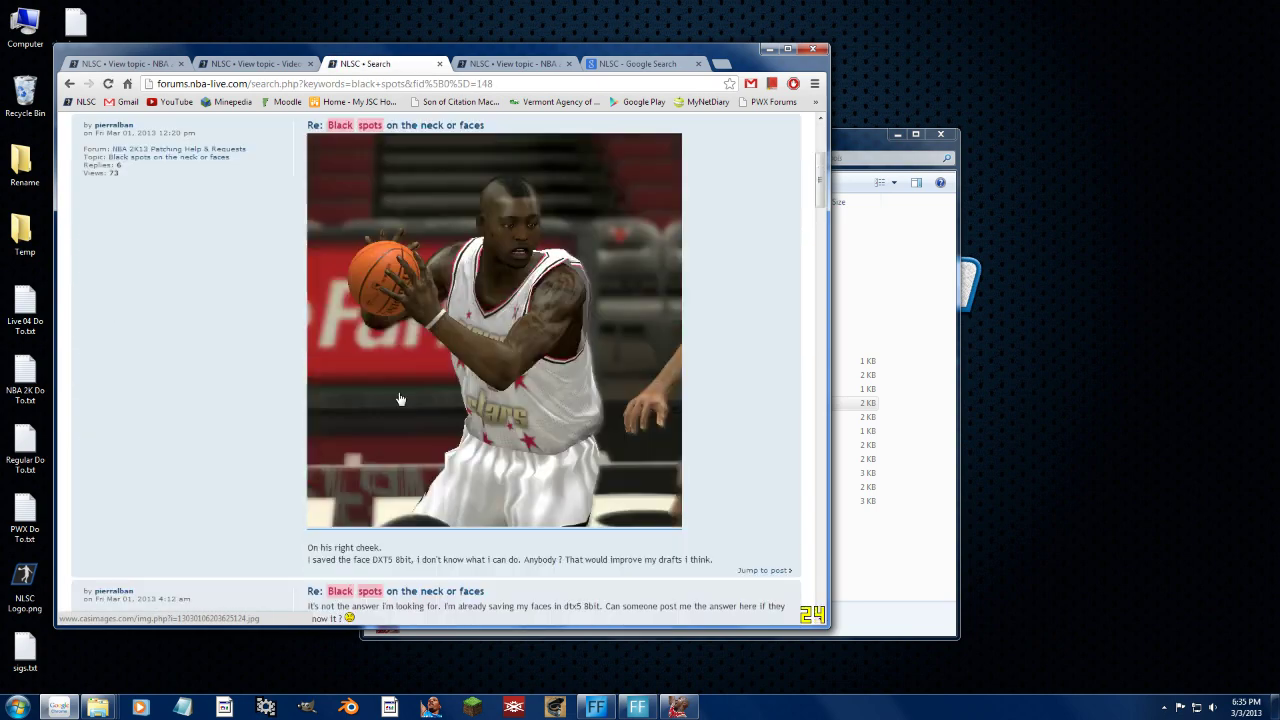
pyautogui.scroll(-7, 490, 268)
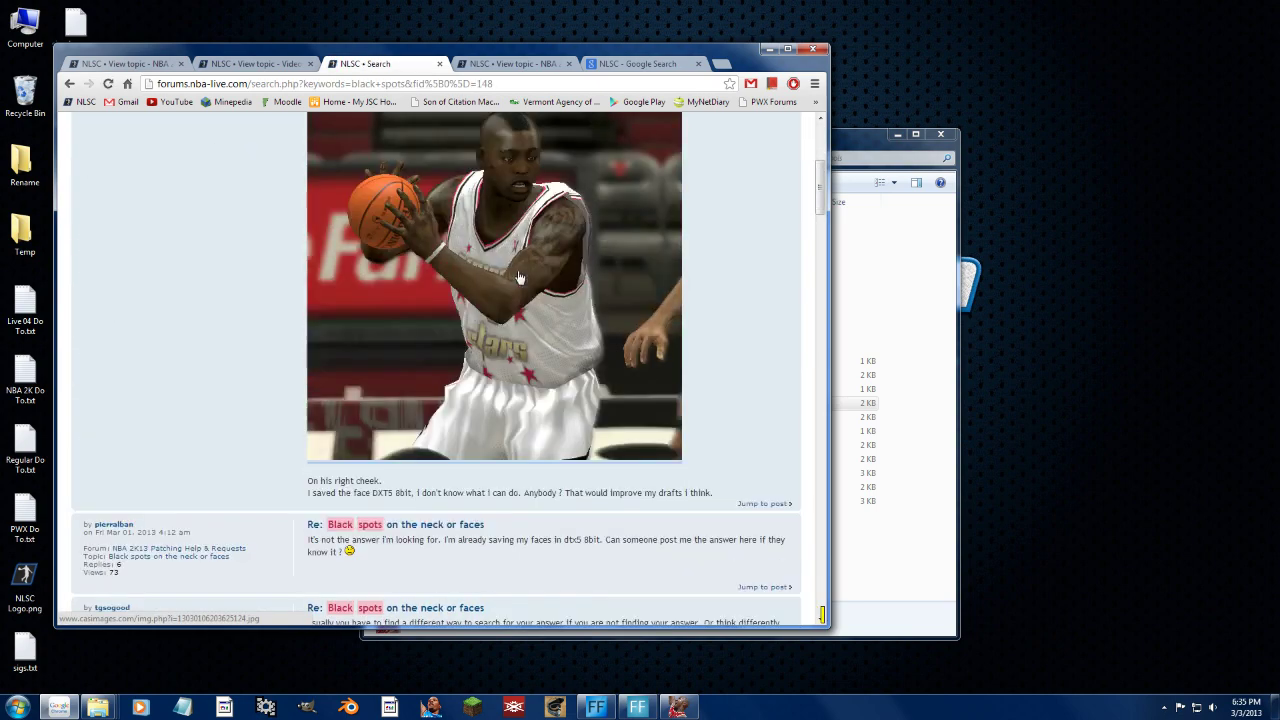
pyautogui.scroll(2, 470, 306)
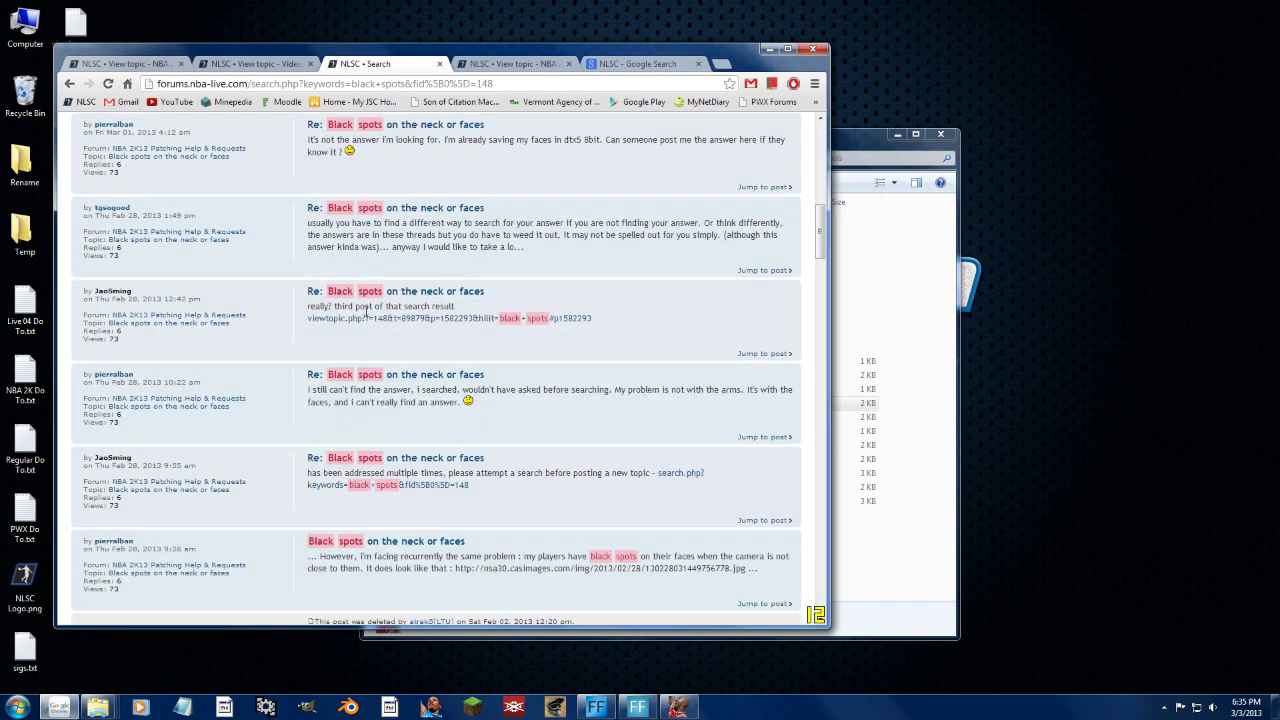
pyautogui.click(357, 322)
pyautogui.scroll(4, 380, 300)
pyautogui.scroll(-10, 459, 265)
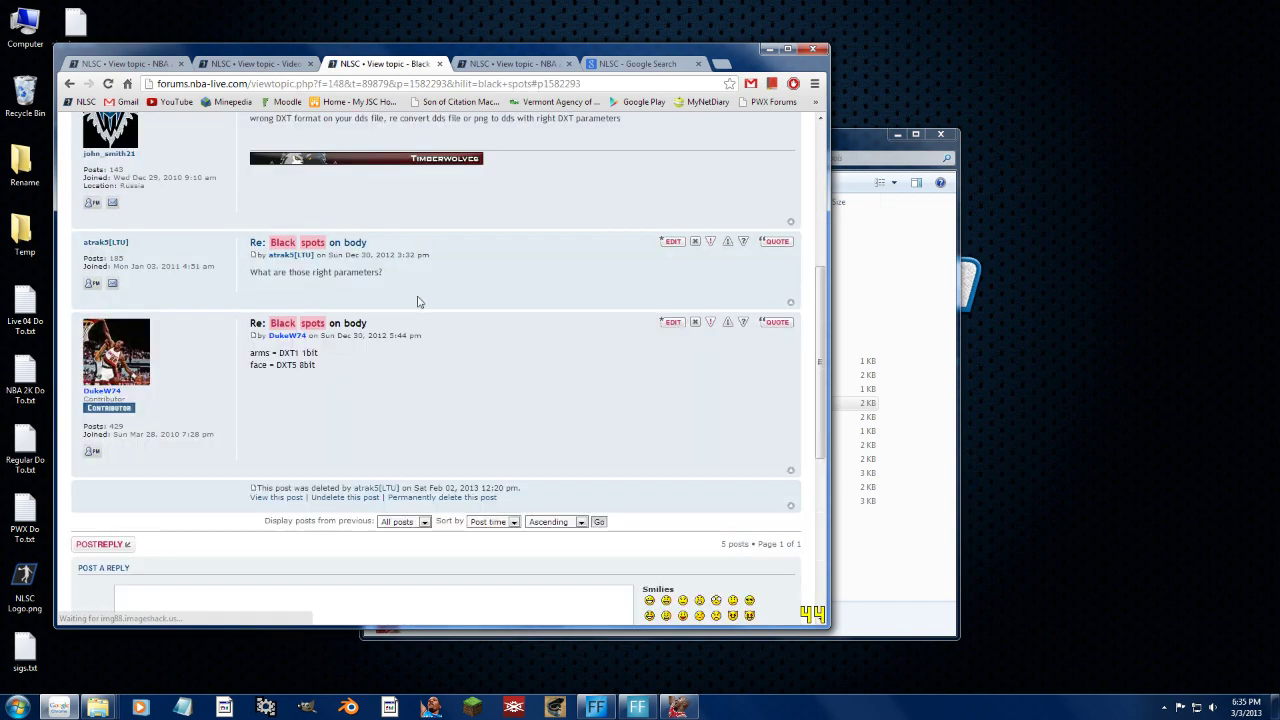
pyautogui.moveTo(318, 366); pyautogui.dragTo(252, 353)
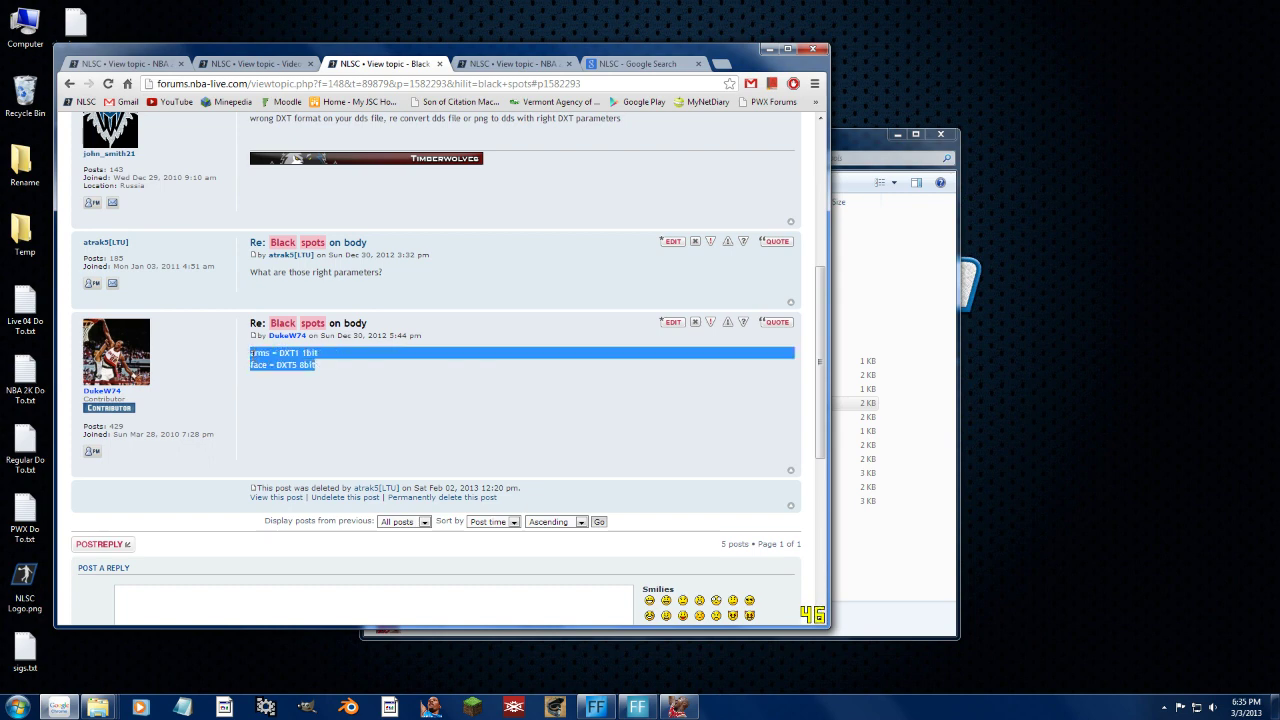
pyautogui.click(303, 358)
pyautogui.moveTo(365, 384); pyautogui.dragTo(300, 372)
pyautogui.click(253, 353)
# Put the browser away and open hair.dds from the desktop in GIMP.
pyautogui.click(290, 358)
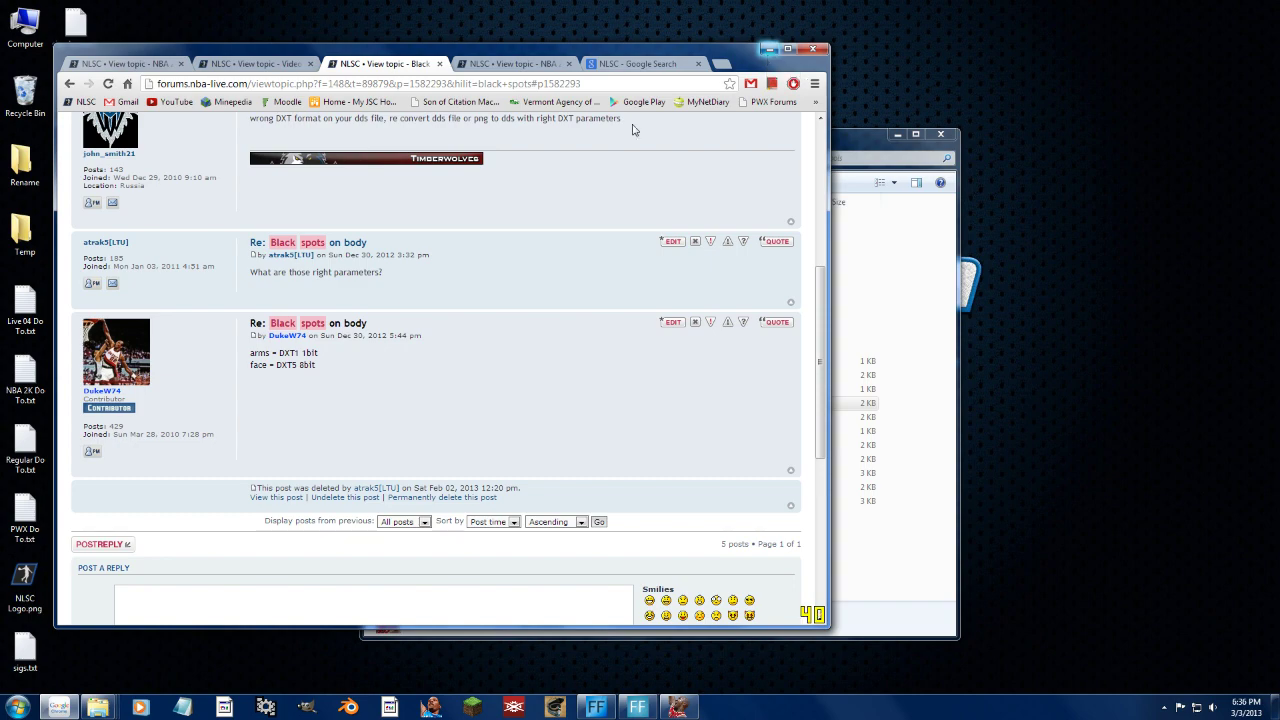
pyautogui.moveTo(330, 355); pyautogui.dragTo(301, 366)
pyautogui.click(787, 48)
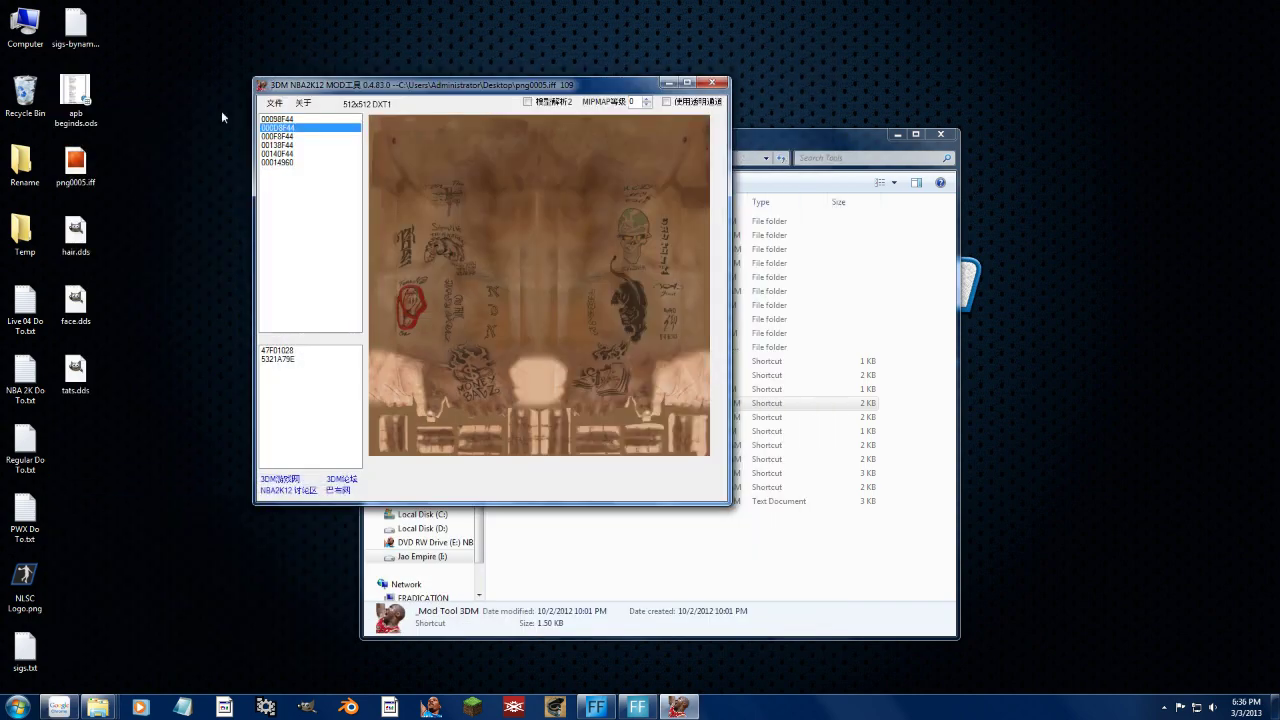
pyautogui.doubleClick(76, 237)
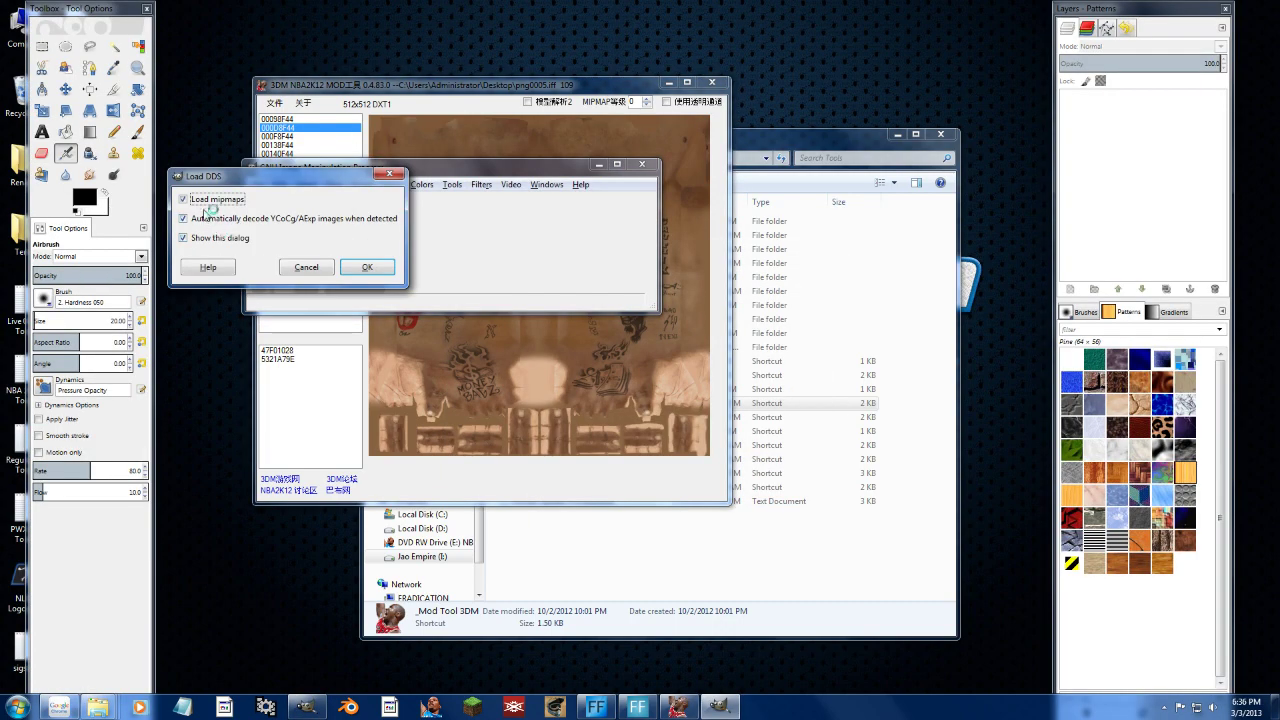
# Load hair.dds and add a layer mask transferred from the layer's alpha channel.
pyautogui.click(367, 267)
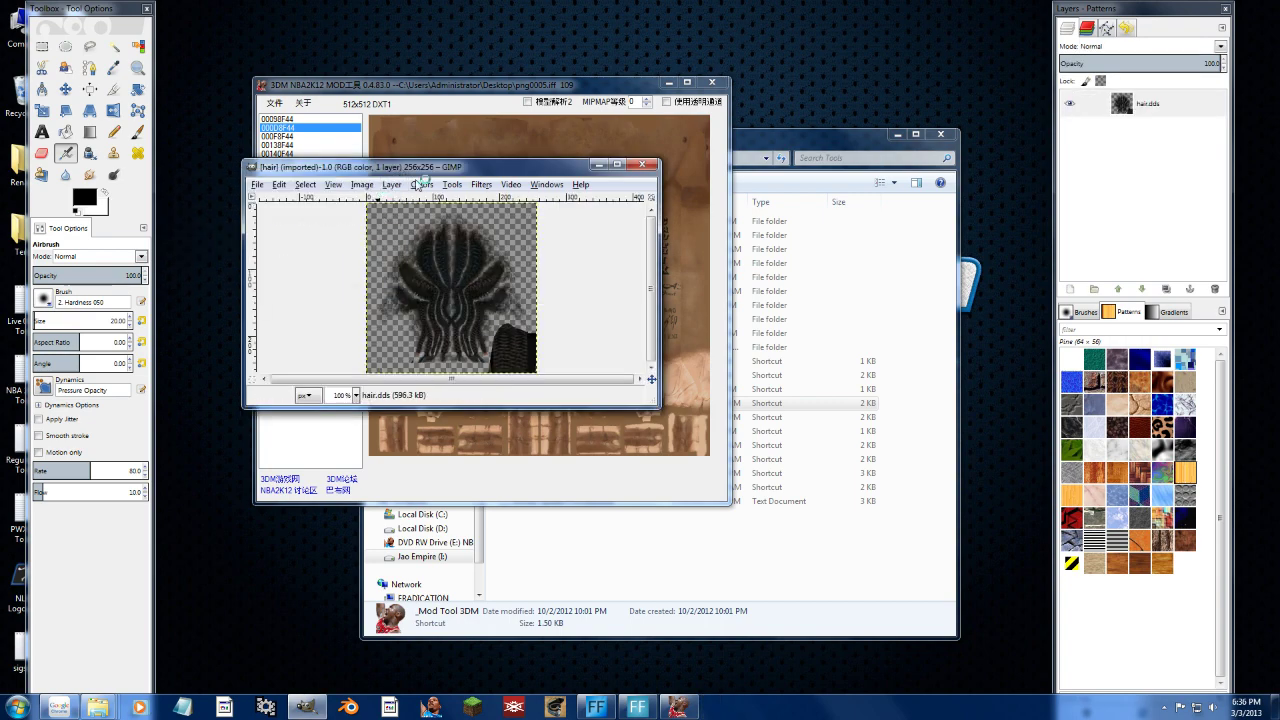
pyautogui.rightClick(1090, 104)
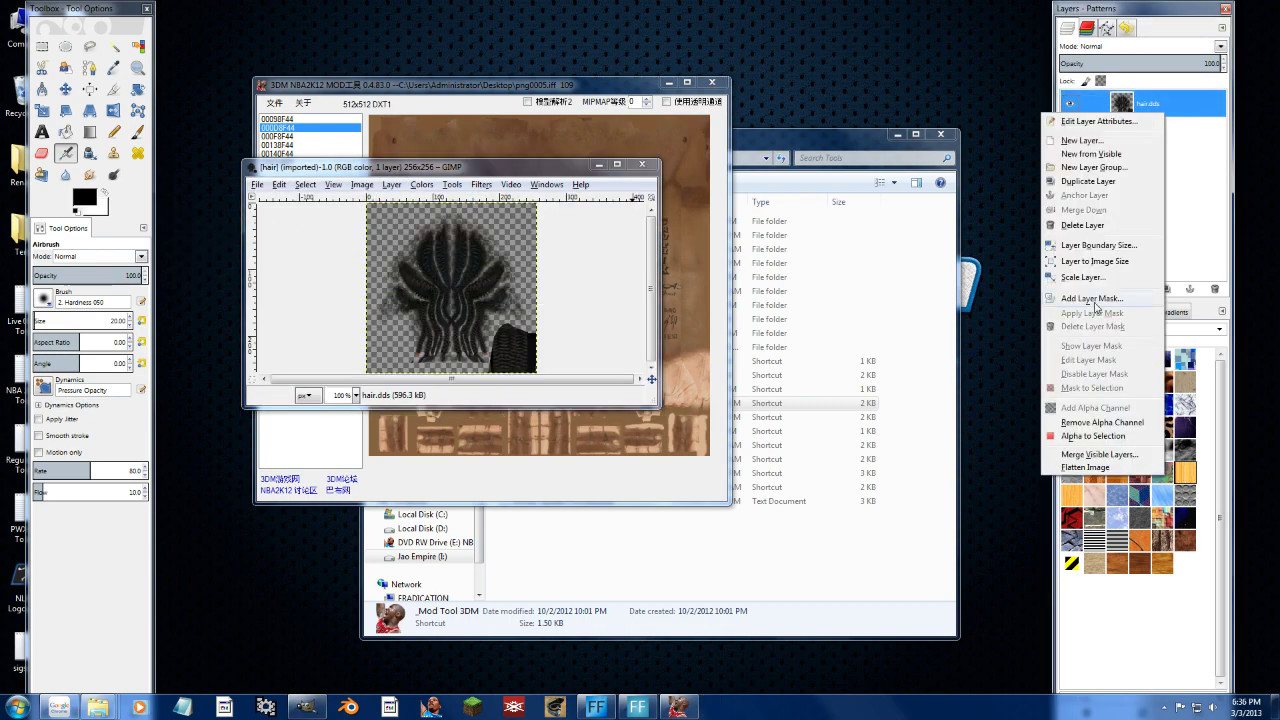
pyautogui.click(1092, 298)
pyautogui.click(85, 134)
pyautogui.click(139, 247)
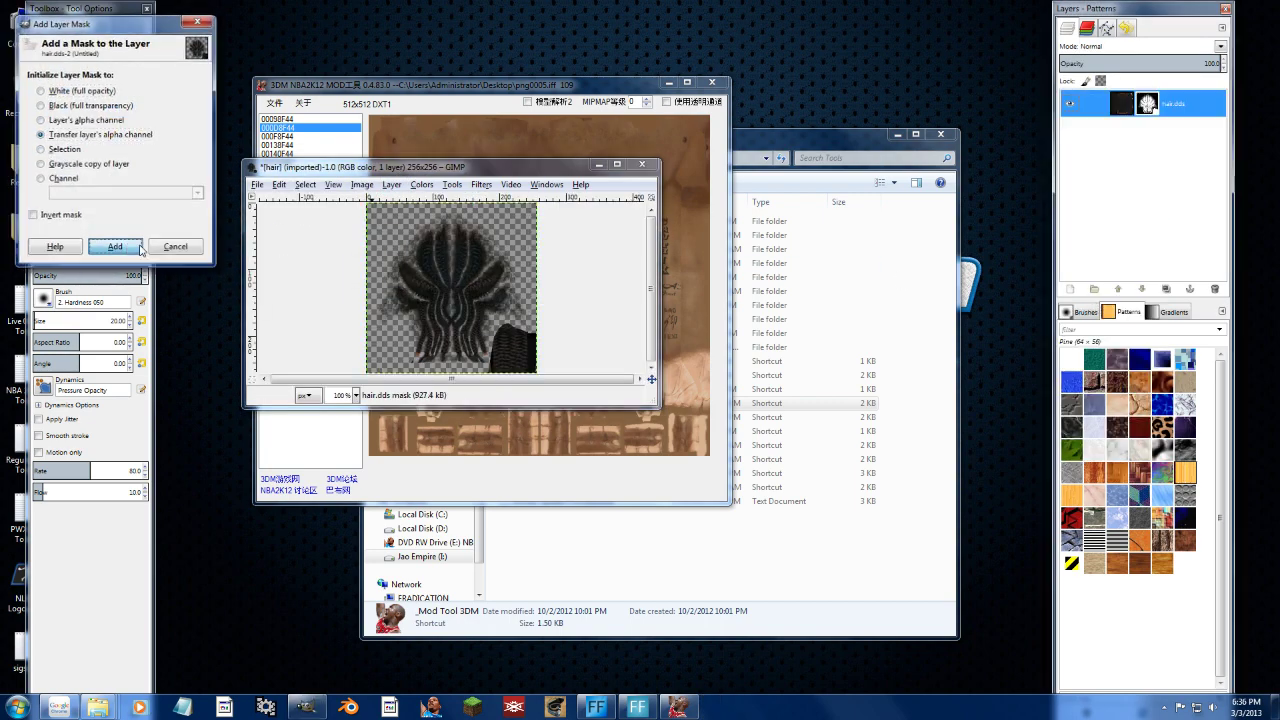
# Disable the hair layer mask and switch editing back to the layer itself.
pyautogui.rightClick(1156, 102)
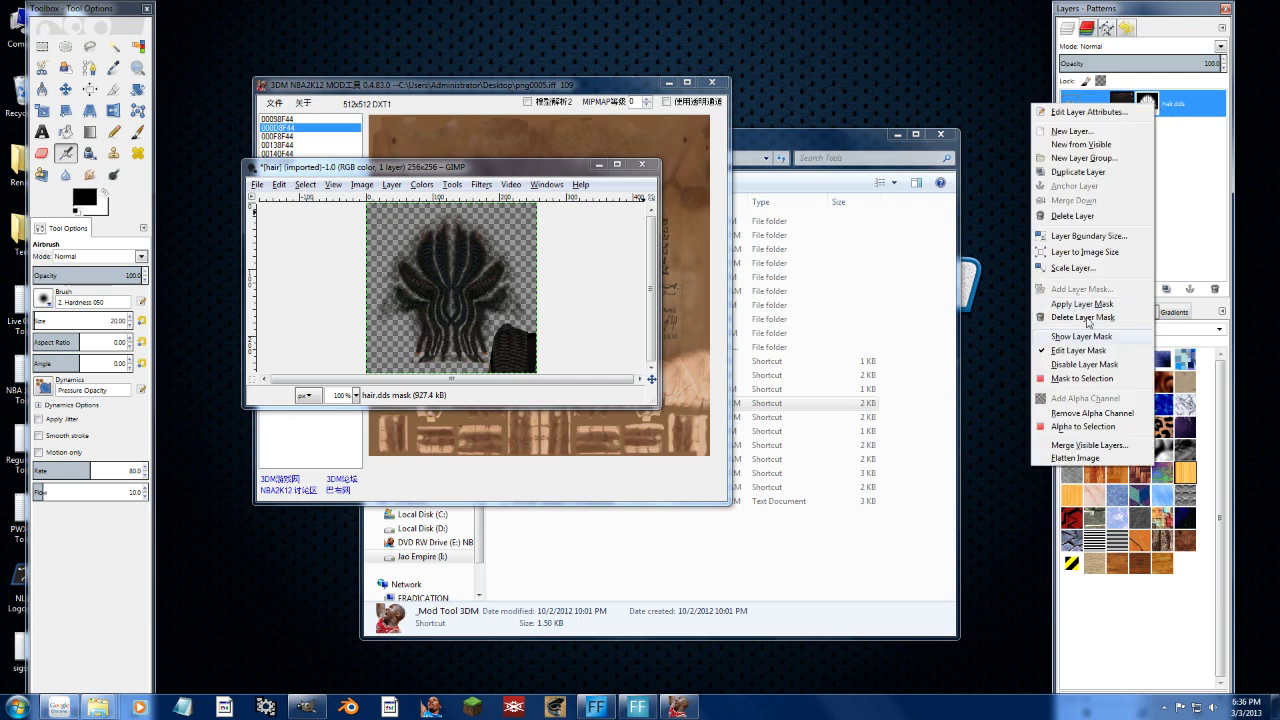
pyautogui.click(1084, 364)
pyautogui.rightClick(1155, 114)
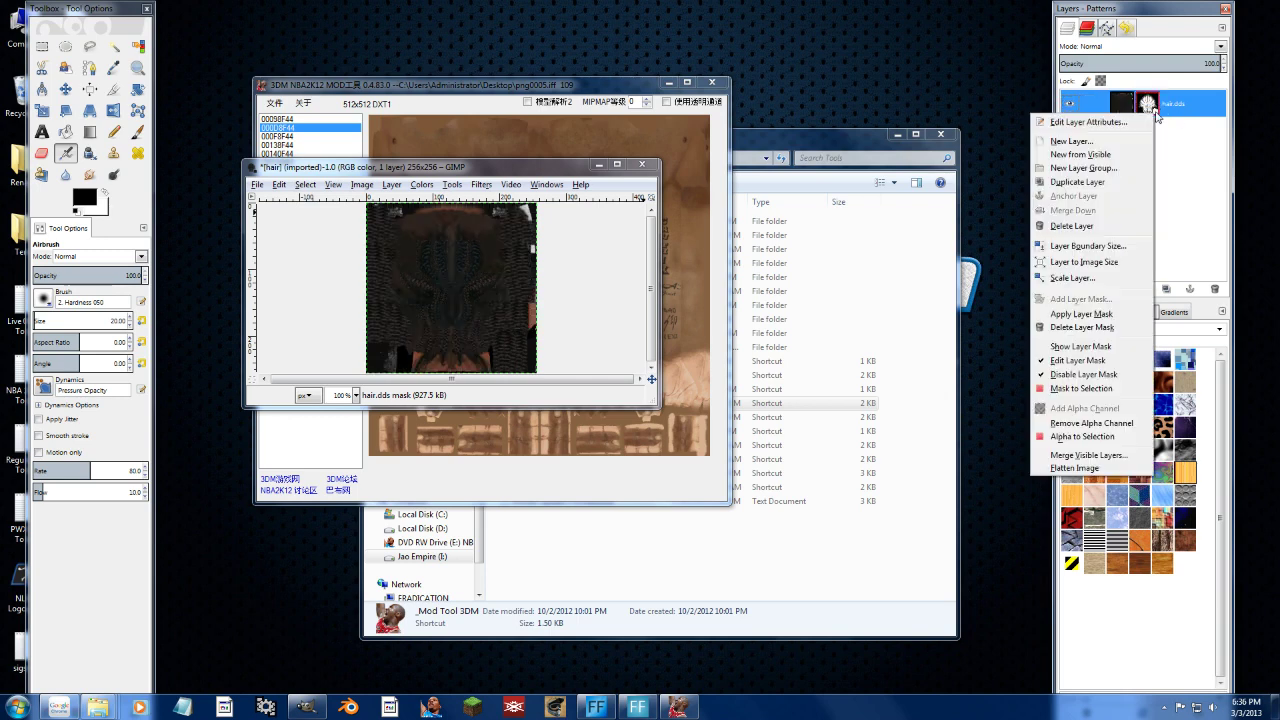
pyautogui.click(1080, 360)
pyautogui.click(421, 184)
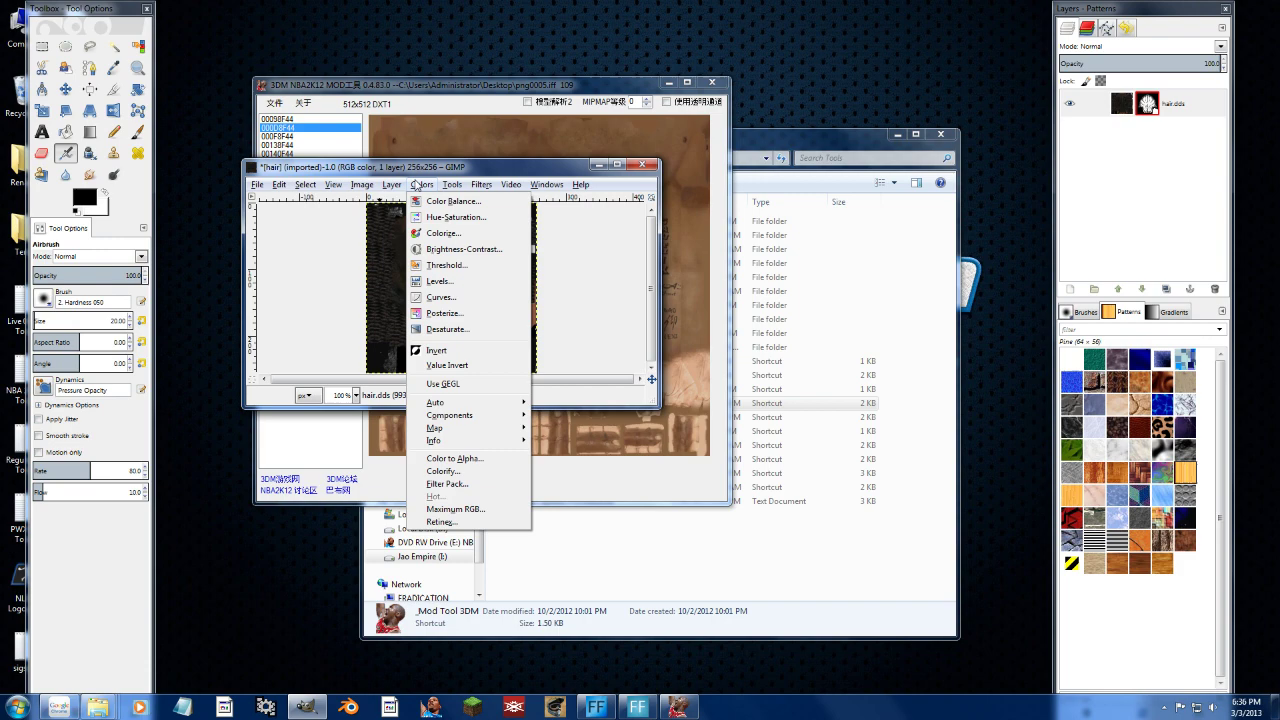
pyautogui.click(443, 186)
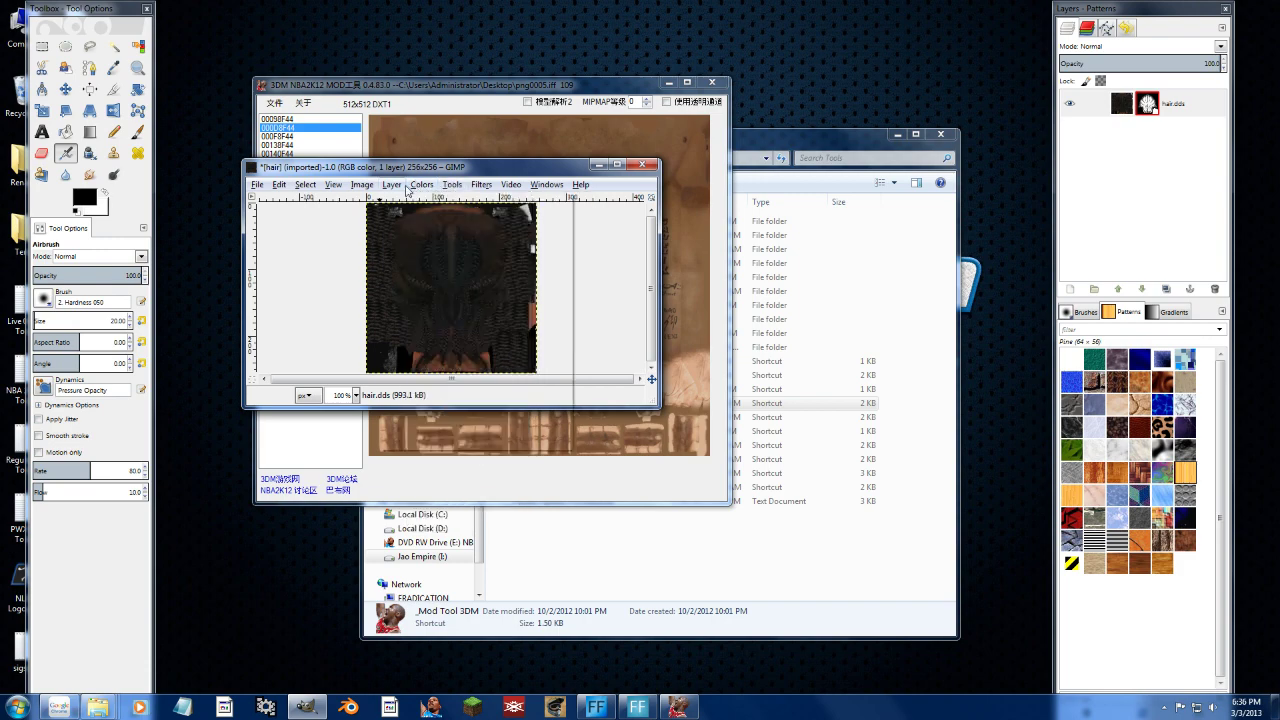
# Colorize the hair layer orange with hue about 28, saturation 100 and lightness 28.
pyautogui.click(421, 184)
pyautogui.click(443, 233)
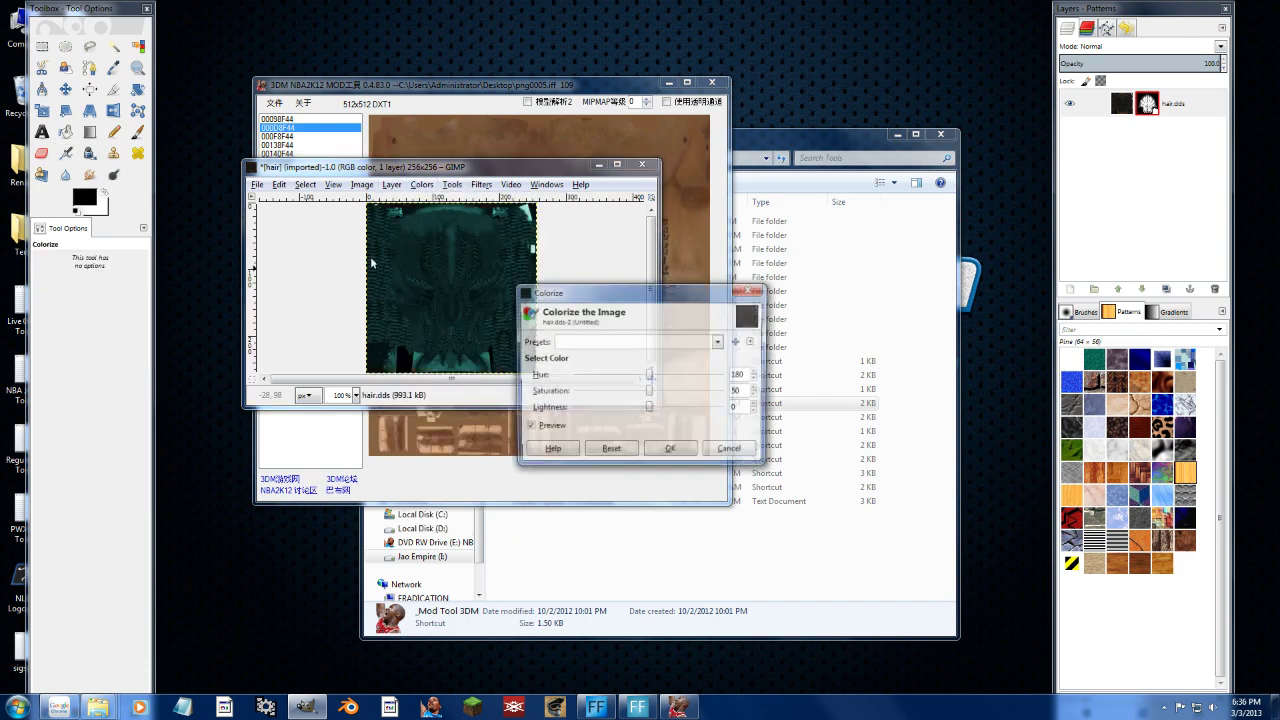
pyautogui.moveTo(646, 376); pyautogui.dragTo(724, 394)
pyautogui.moveTo(655, 417)
pyautogui.mouseDown()
pyautogui.moveTo(708, 417)
pyautogui.moveTo(671, 413)
pyautogui.mouseUp()
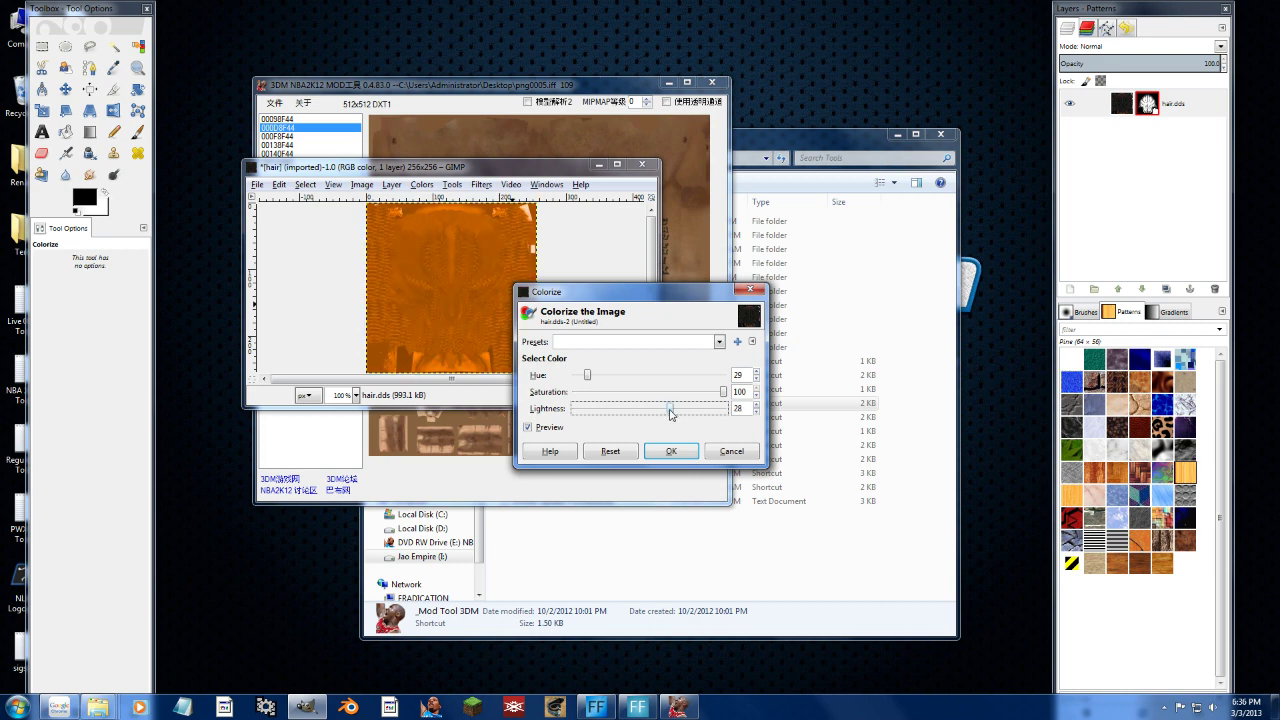
pyautogui.click(671, 451)
pyautogui.click(257, 184)
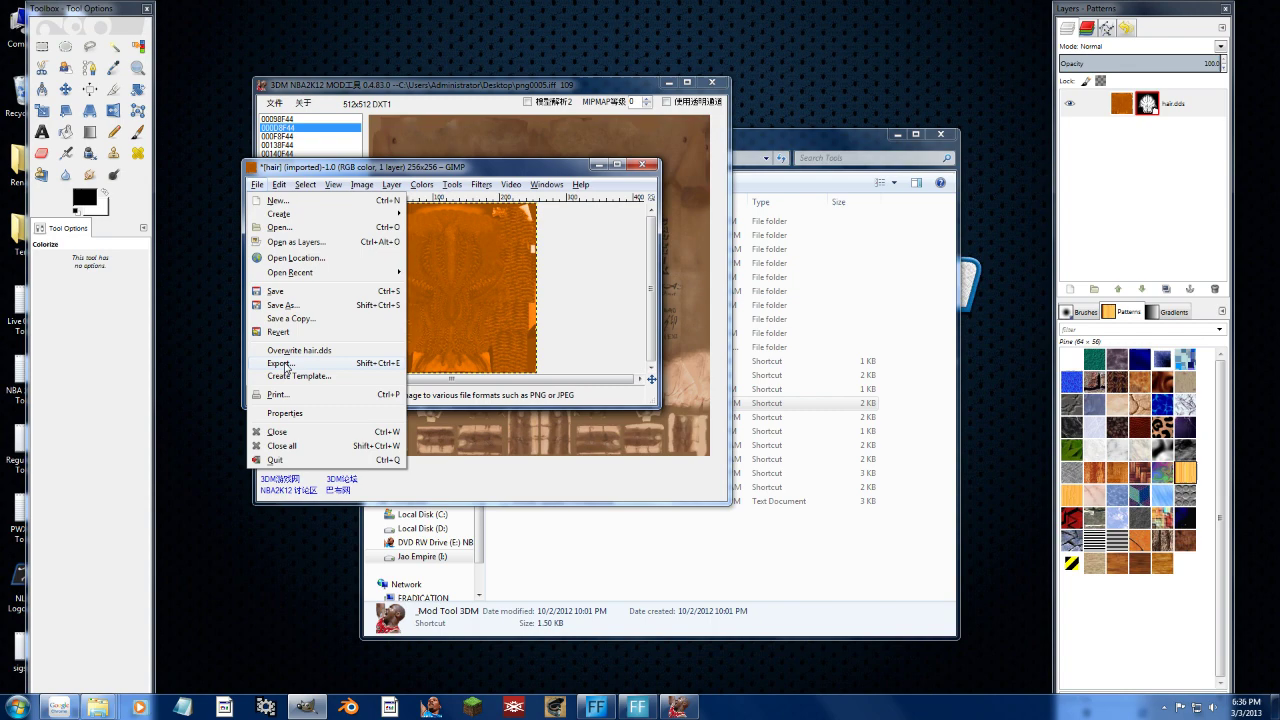
# Cancel the first export and apply the layer mask to restore the hair's transparency.
pyautogui.click(282, 363)
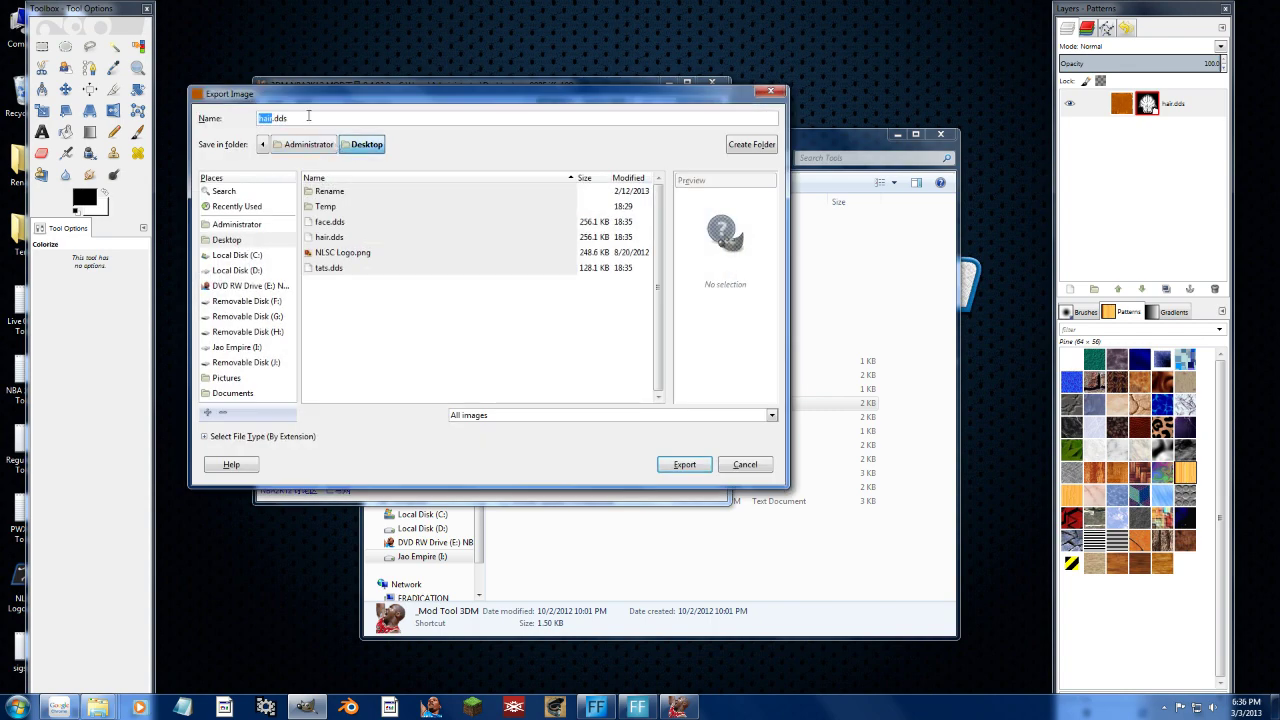
pyautogui.click(745, 464)
pyautogui.rightClick(1180, 110)
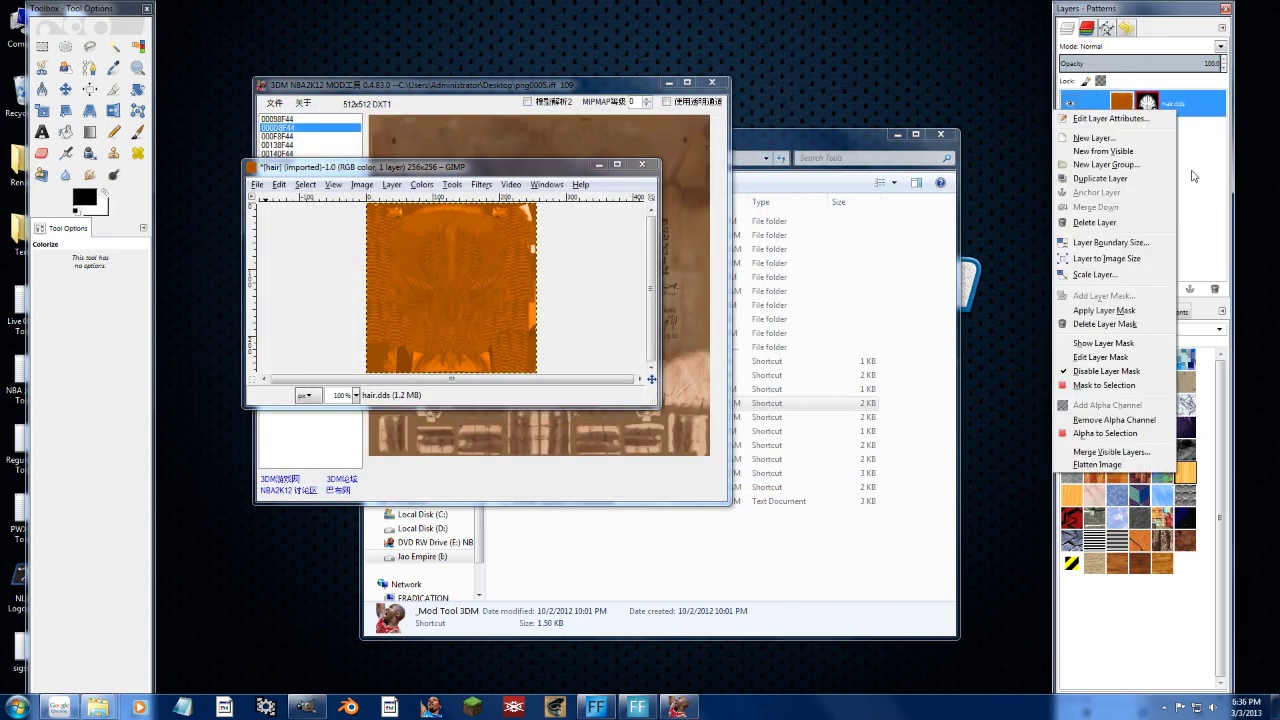
pyautogui.click(1107, 310)
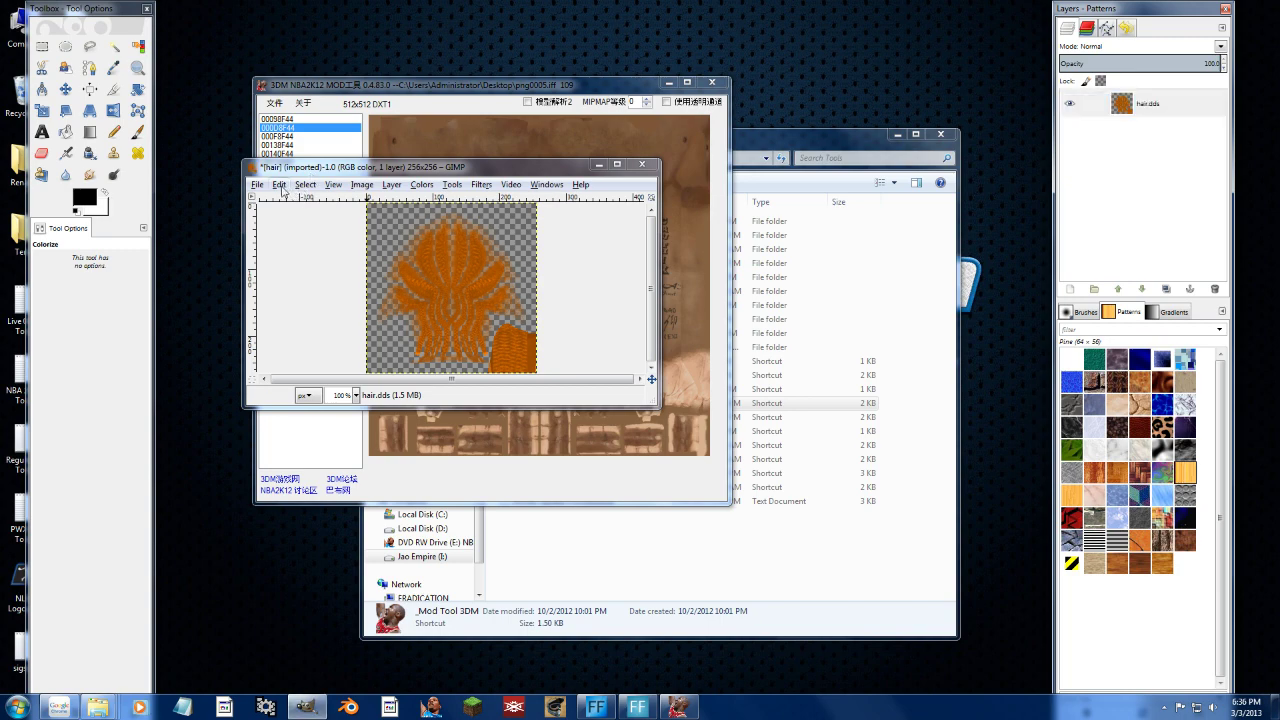
# Export the image over the existing hair.dds, replacing it.
pyautogui.click(257, 184)
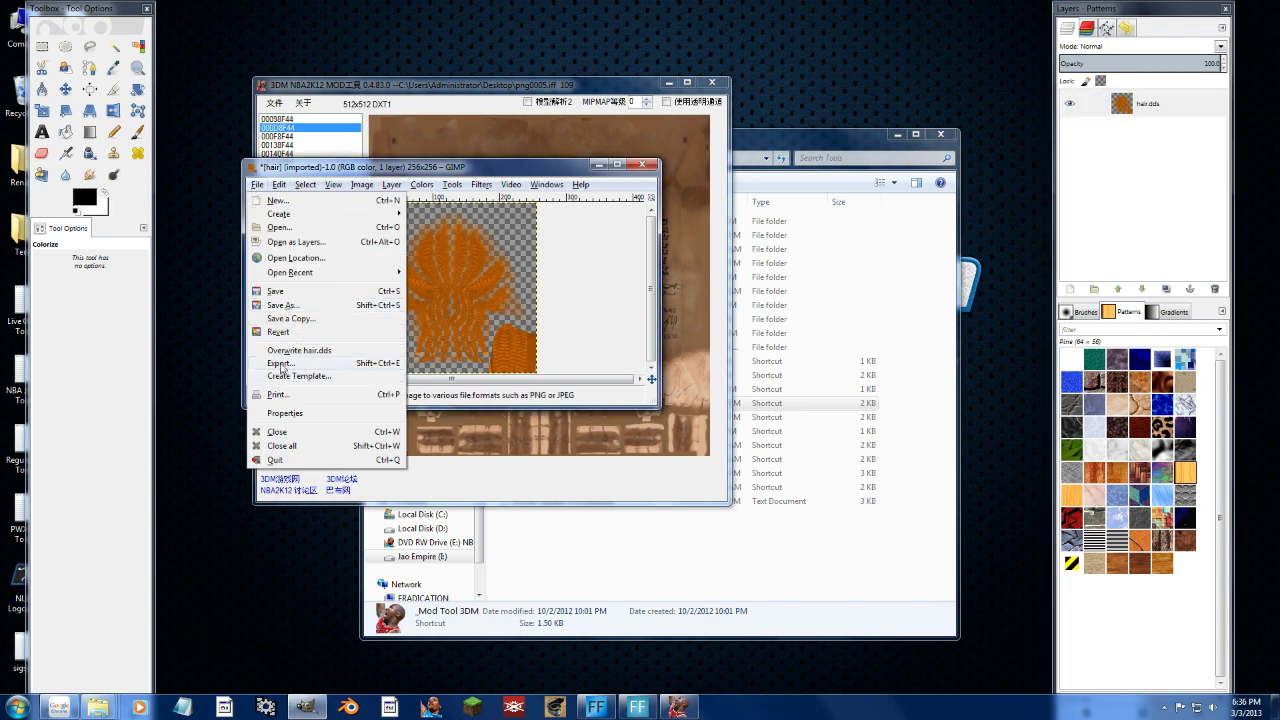
pyautogui.click(281, 363)
pyautogui.click(678, 464)
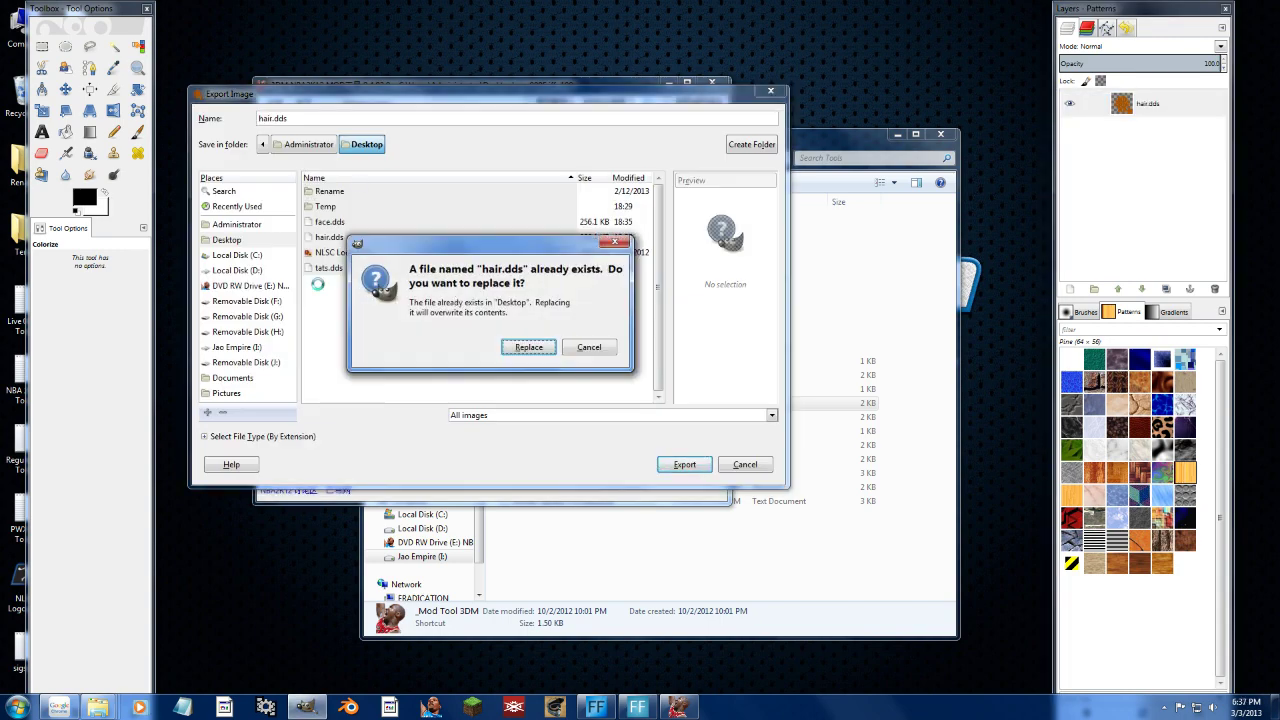
pyautogui.click(543, 347)
# Save the DDS with BC3 / DXT5 compression and generated mipmaps, keeping default advanced options.
pyautogui.click(190, 112)
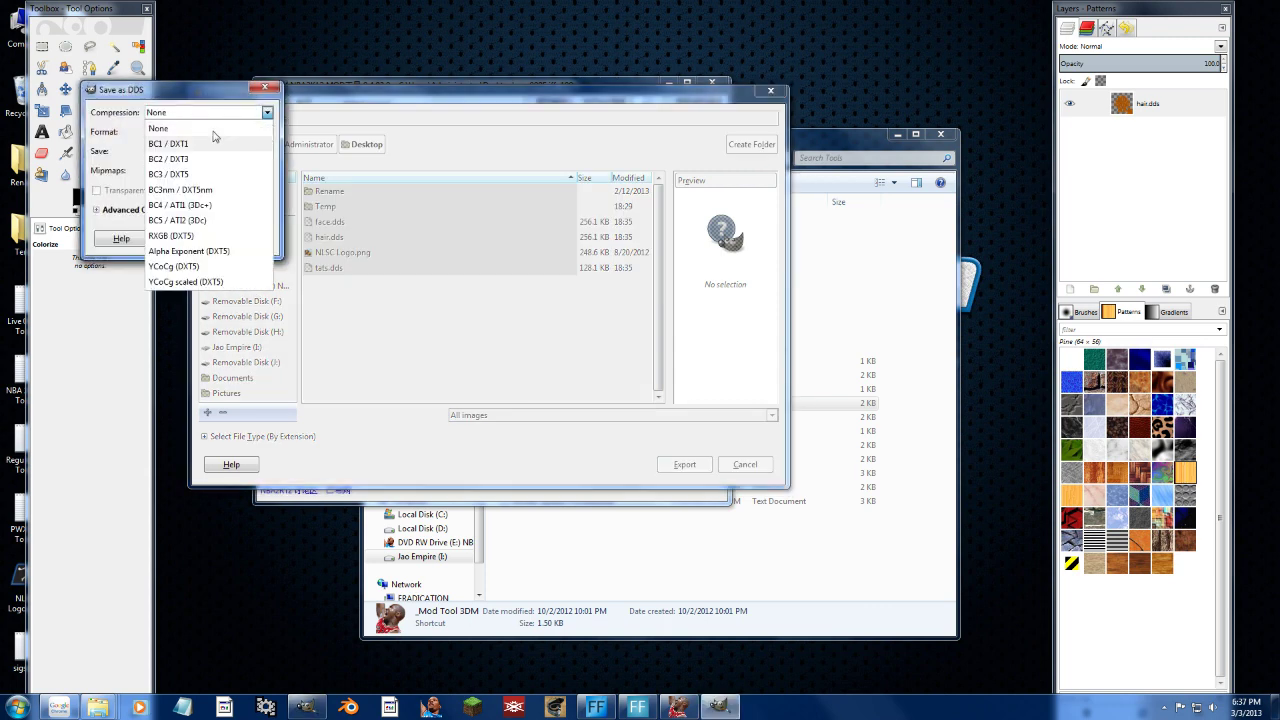
pyautogui.click(202, 173)
pyautogui.click(184, 168)
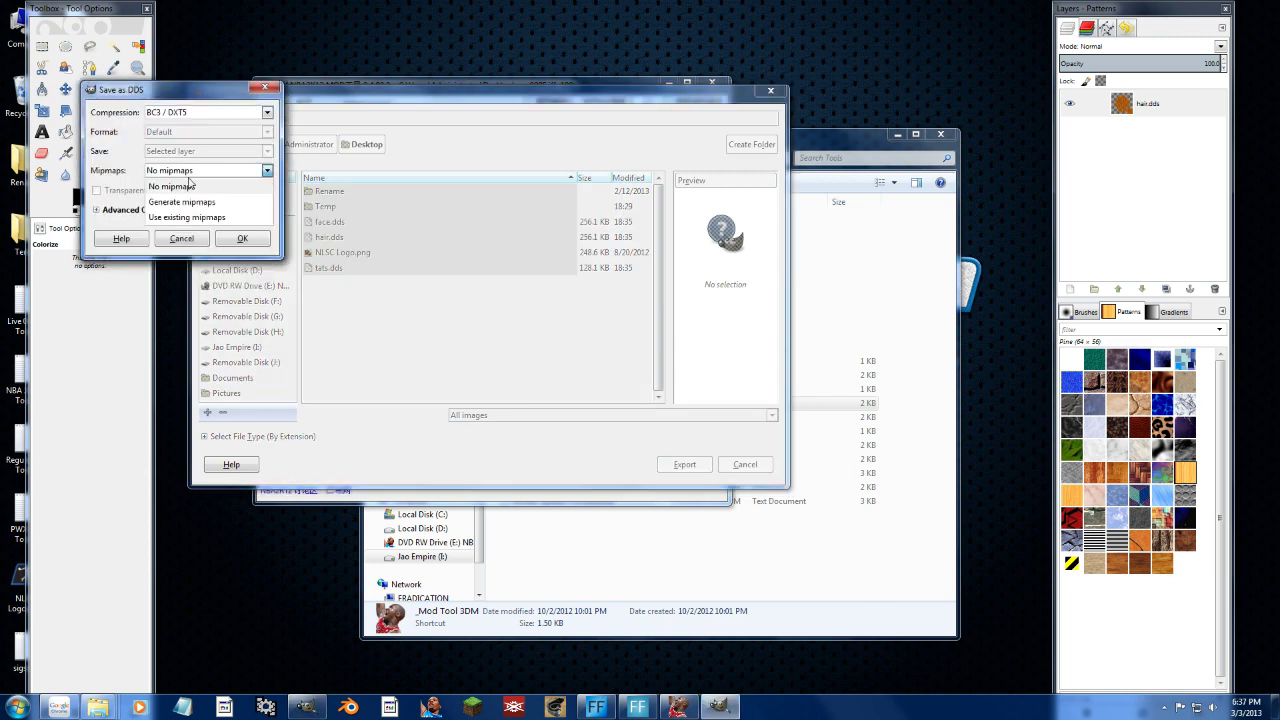
pyautogui.click(176, 198)
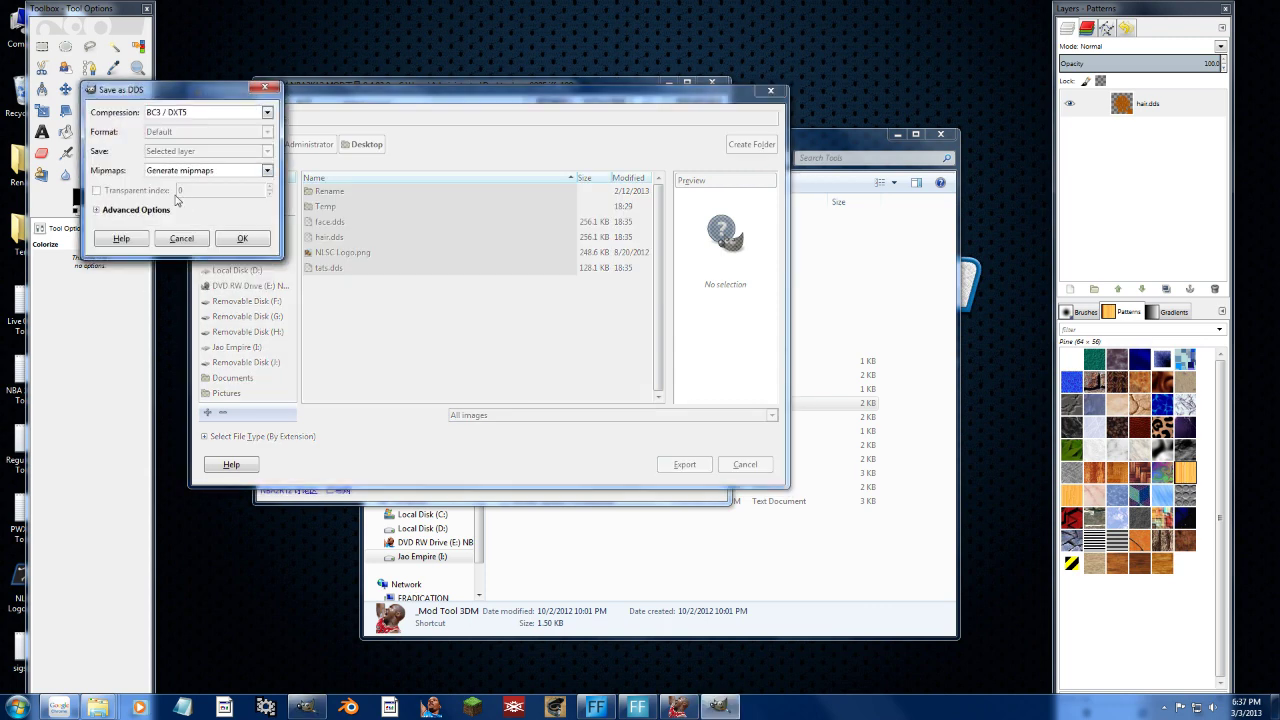
pyautogui.click(129, 214)
pyautogui.doubleClick(129, 214)
pyautogui.click(185, 228)
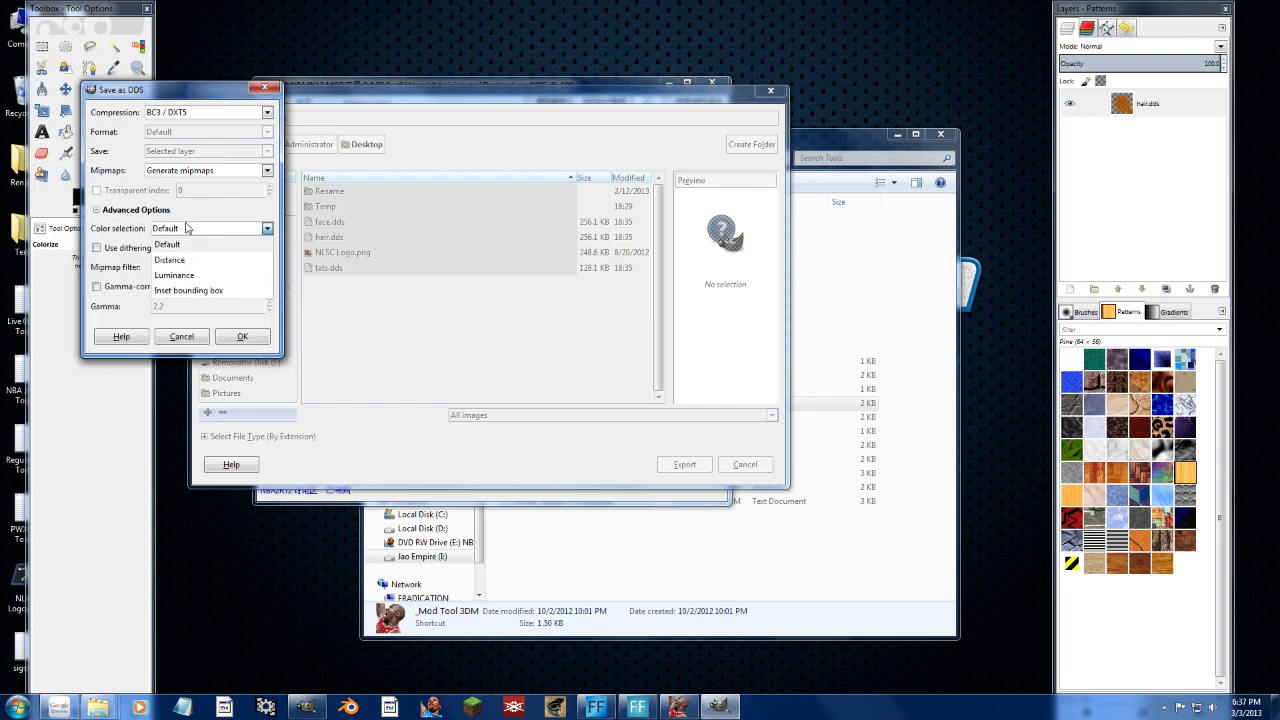
pyautogui.click(185, 228)
pyautogui.click(170, 267)
pyautogui.click(168, 270)
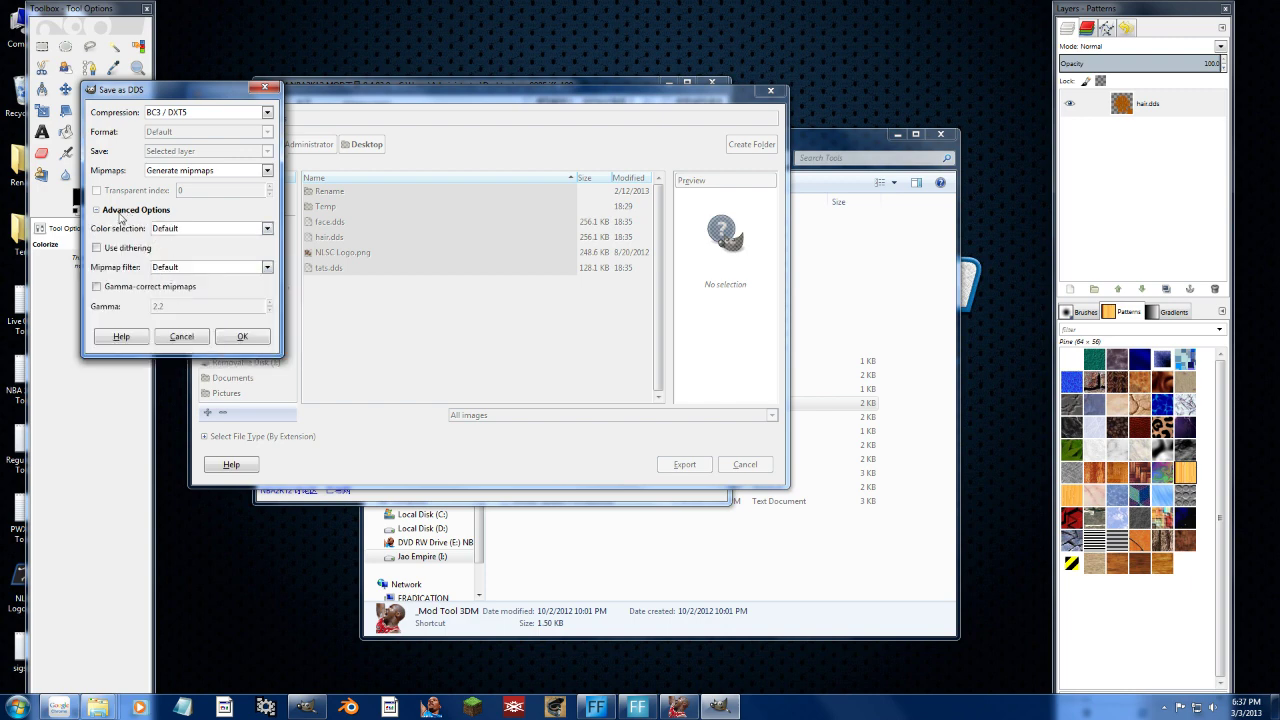
pyautogui.click(120, 214)
pyautogui.click(238, 244)
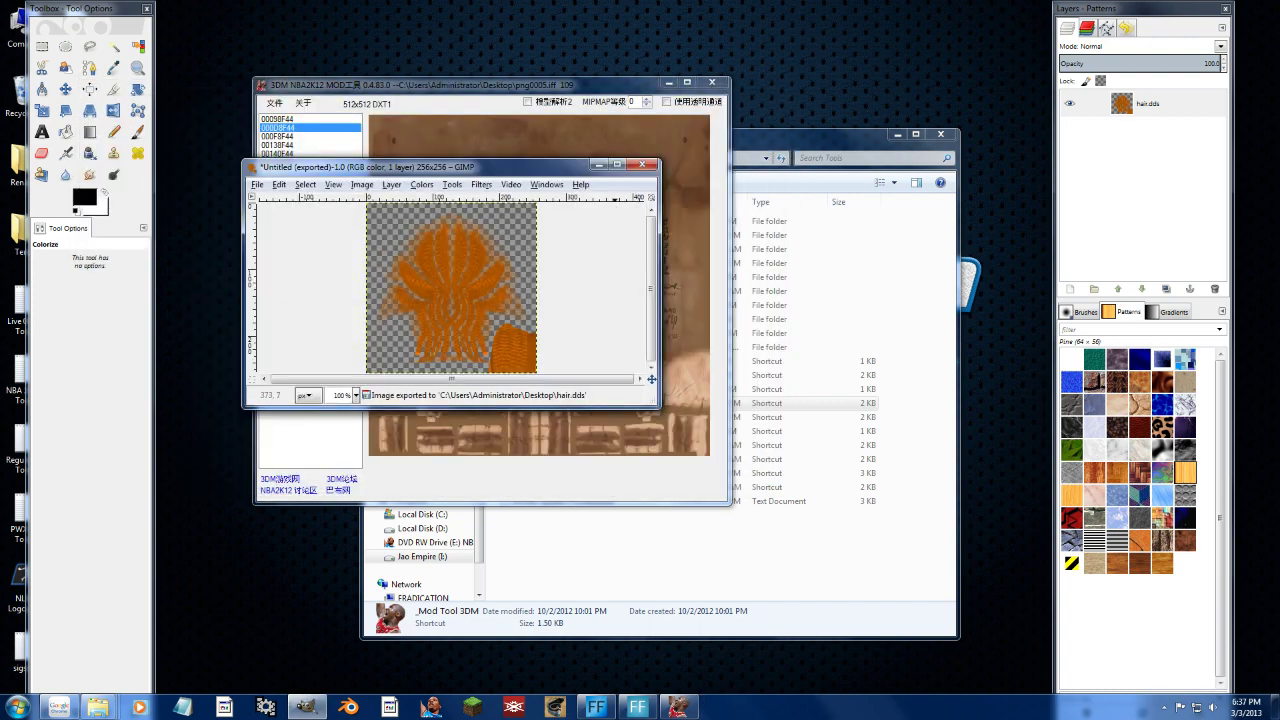
# Close the GIMP hair image unsaved, then replace texture 00140F44 with hair.dds, continuing past the error.
pyautogui.click(642, 164)
pyautogui.click(457, 352)
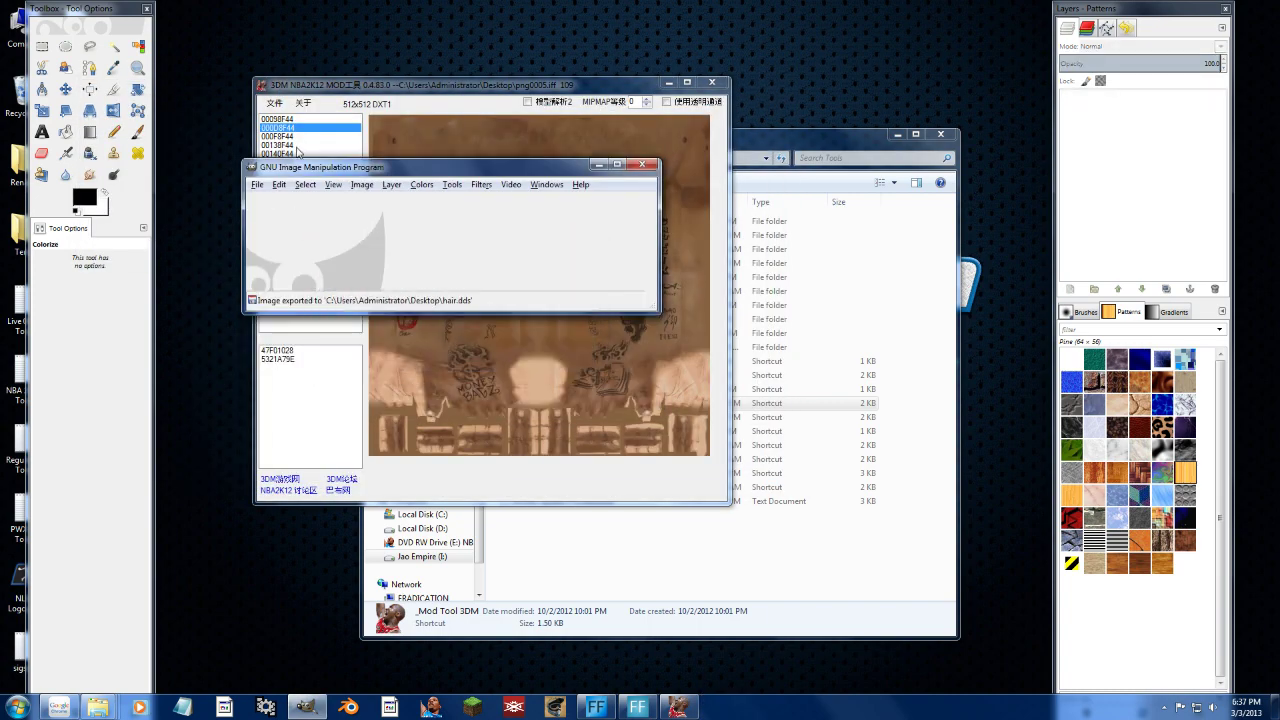
pyautogui.click(297, 147)
pyautogui.click(292, 153)
pyautogui.rightClick(497, 157)
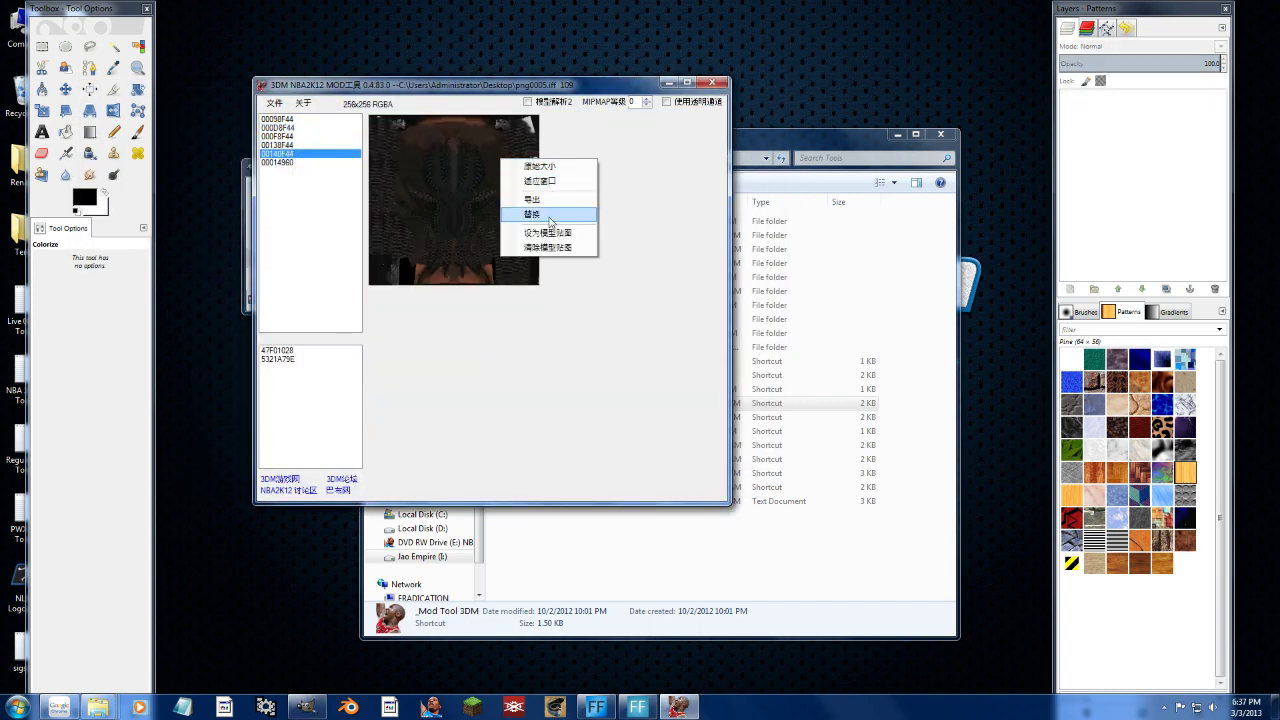
pyautogui.click(537, 217)
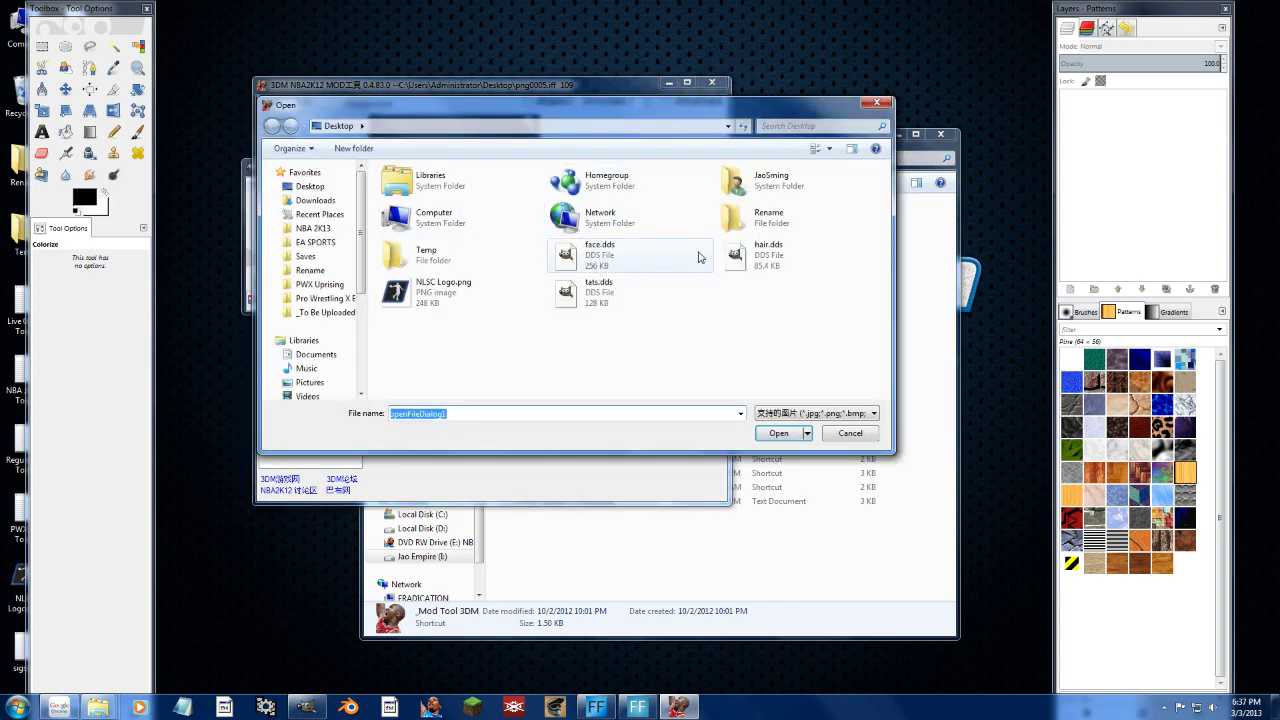
pyautogui.click(740, 255)
pyautogui.doubleClick(740, 255)
pyautogui.click(617, 394)
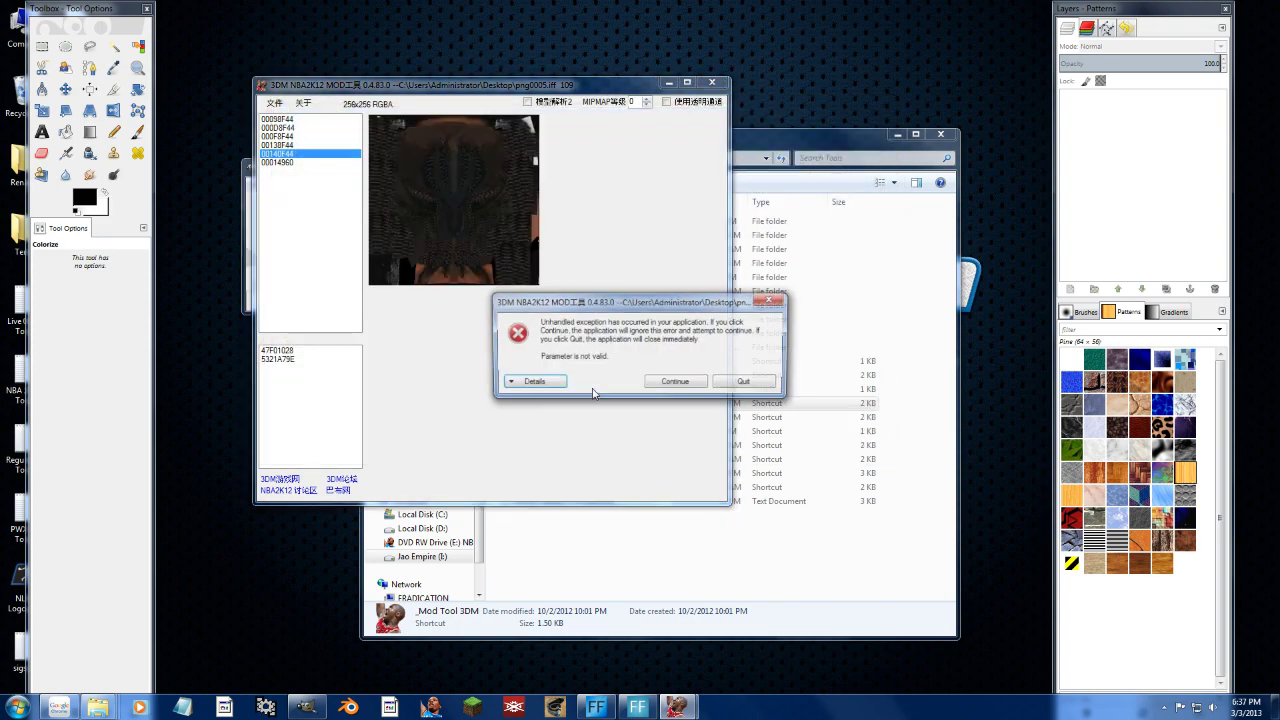
pyautogui.click(677, 382)
# Confirm 00140F44 now shows the orange hair and shift the tool window right.
pyautogui.click(294, 162)
pyautogui.click(294, 154)
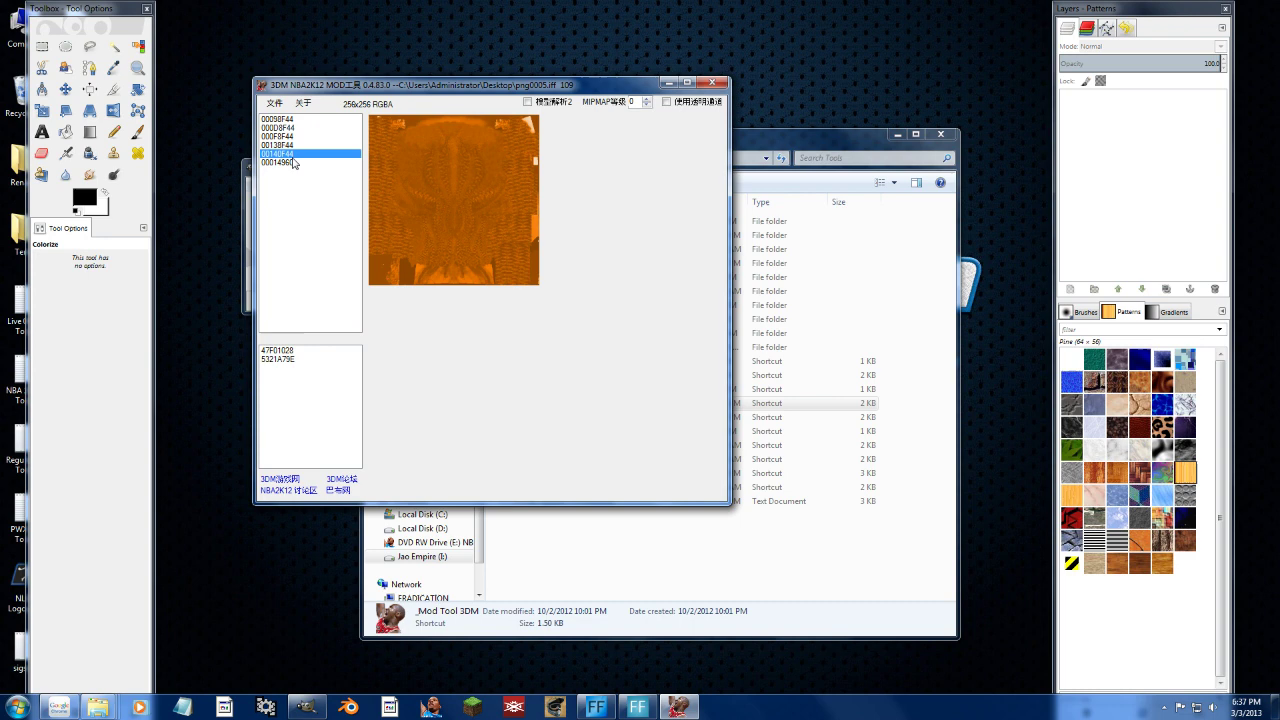
pyautogui.moveTo(386, 80); pyautogui.dragTo(503, 75)
# Open face.dds in GIMP and arrange the toolbox and image windows.
pyautogui.moveTo(73, 14); pyautogui.dragTo(167, 14)
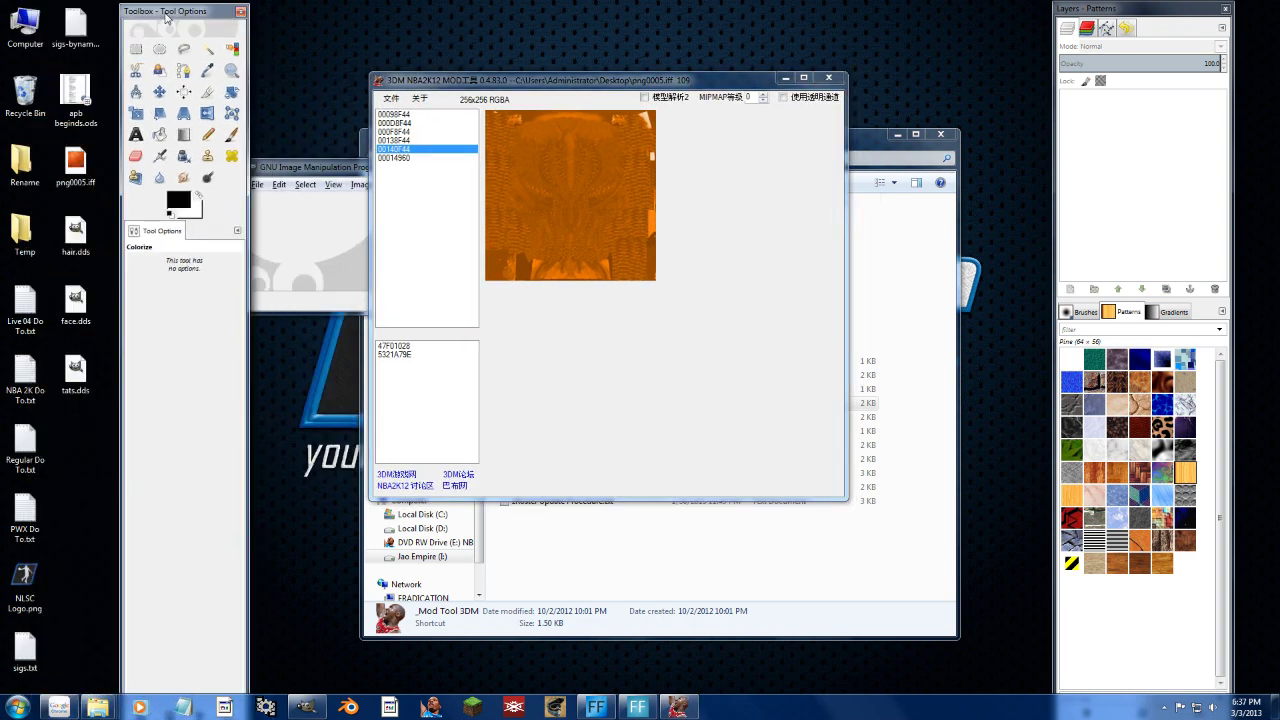
pyautogui.moveTo(83, 308); pyautogui.dragTo(266, 262)
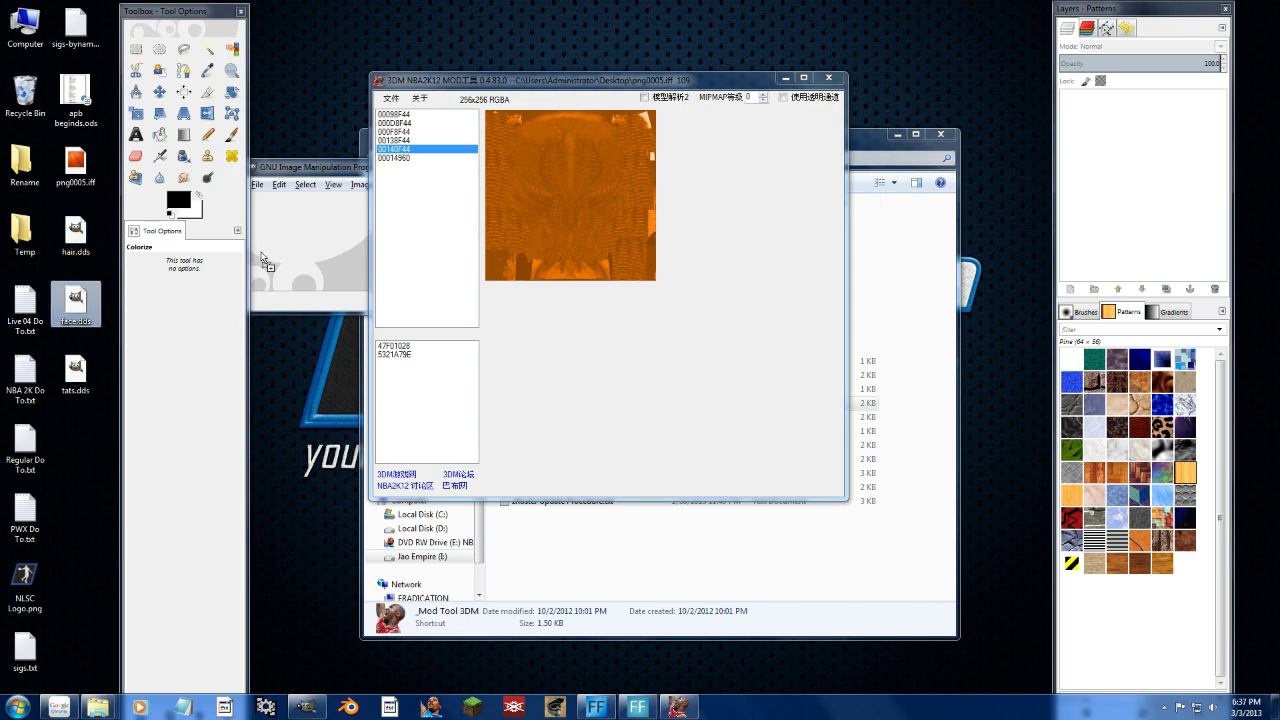
pyautogui.moveTo(414, 170); pyautogui.dragTo(610, 145)
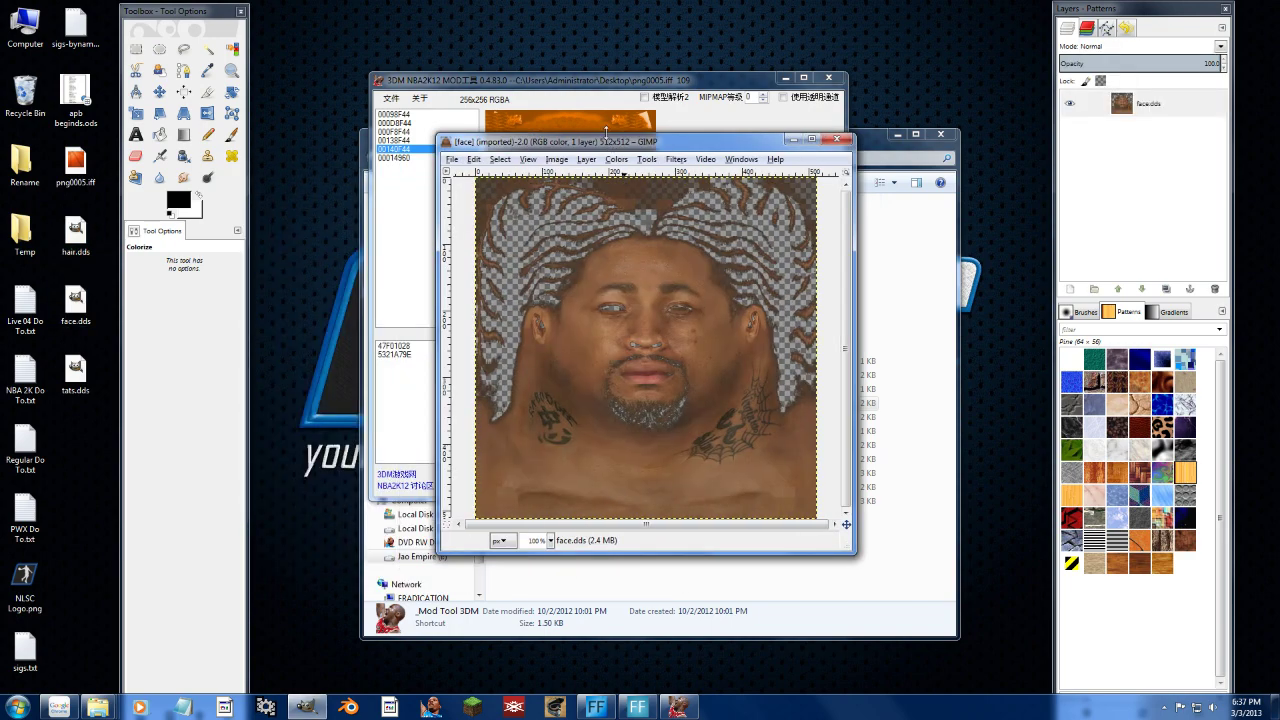
# Add a layer mask from face.dds's alpha channel, disable it, and show the mask.
pyautogui.rightClick(1155, 108)
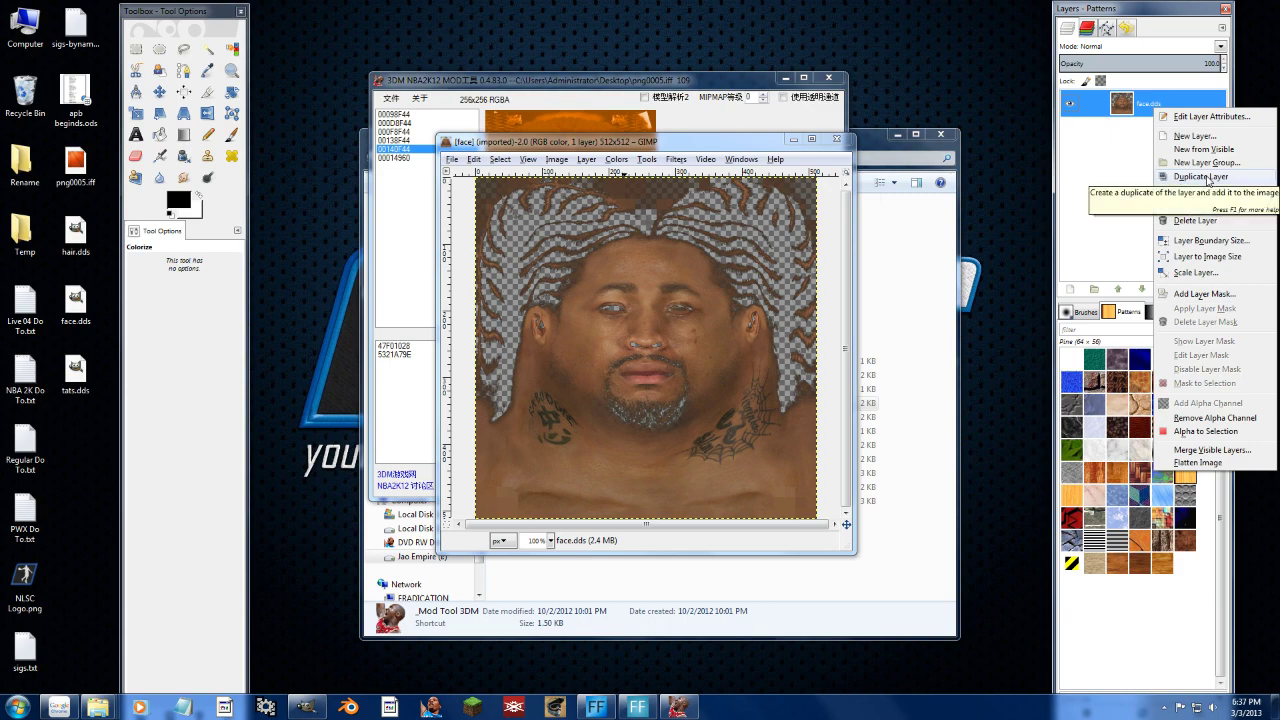
pyautogui.click(1198, 294)
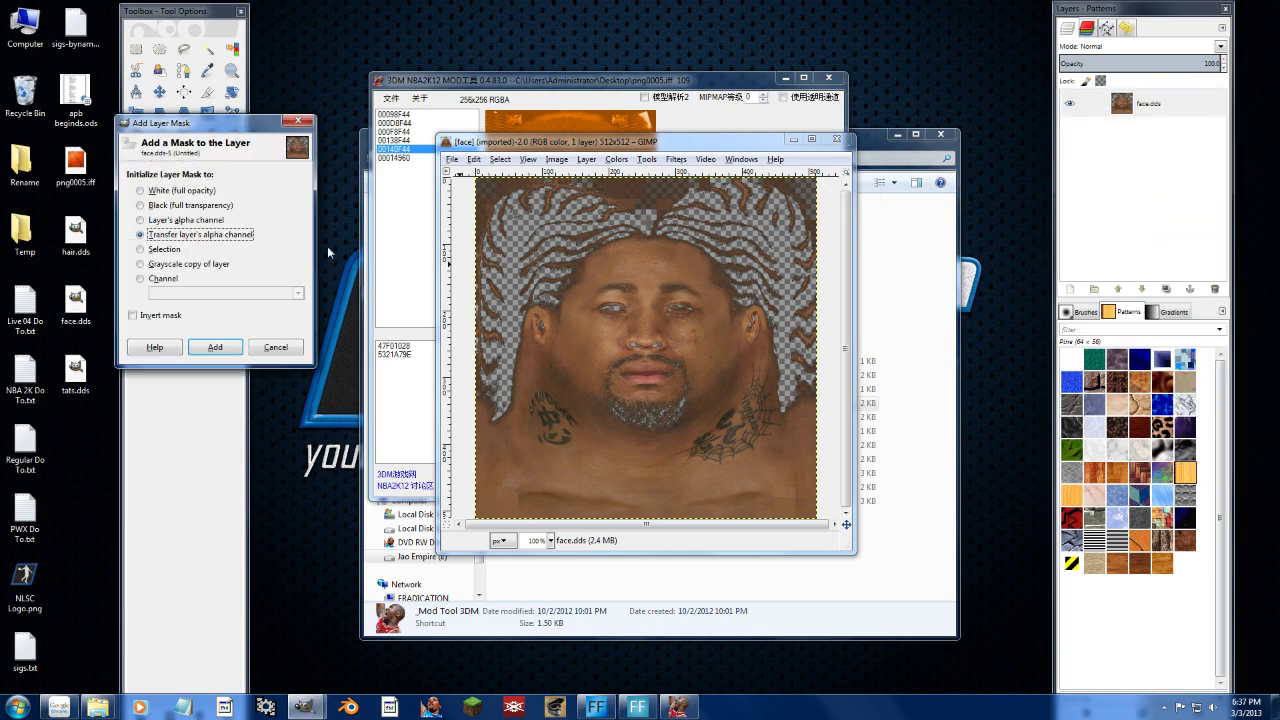
pyautogui.click(215, 347)
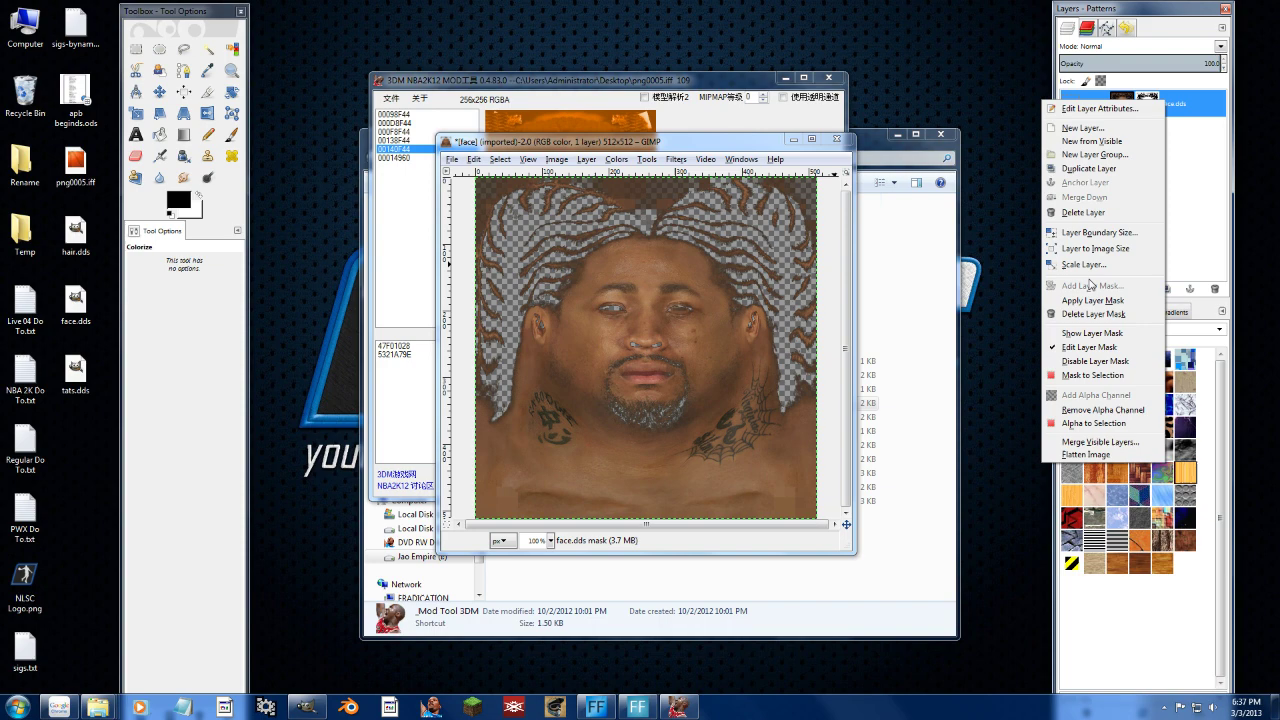
pyautogui.click(1094, 361)
pyautogui.rightClick(1177, 115)
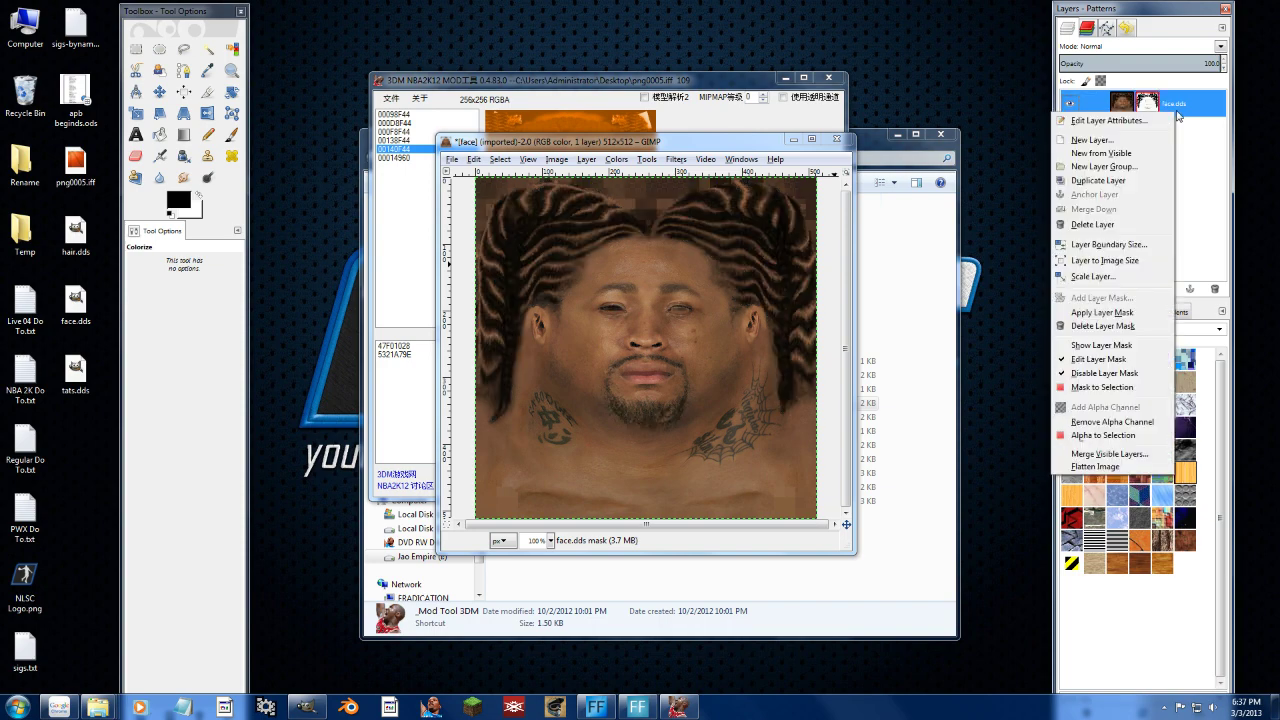
pyautogui.click(1101, 345)
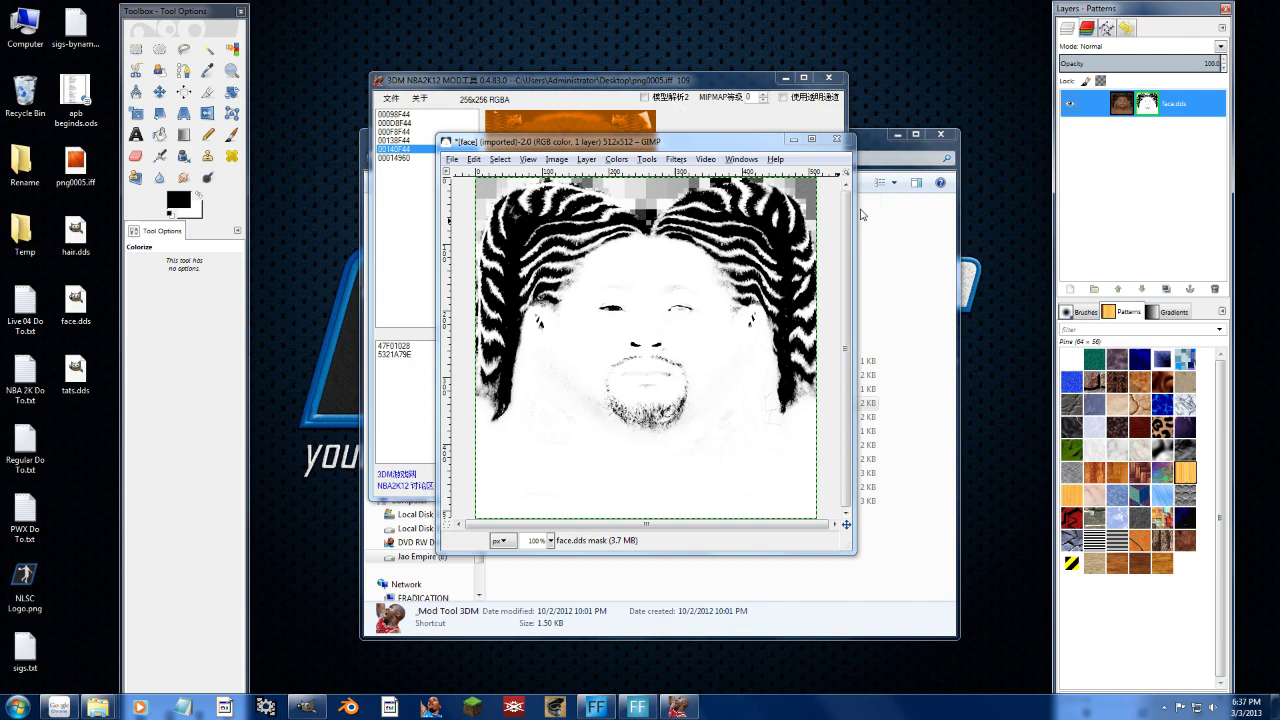
# Hide the layer mask and switch editing back to the face layer's colour image.
pyautogui.rightClick(1180, 110)
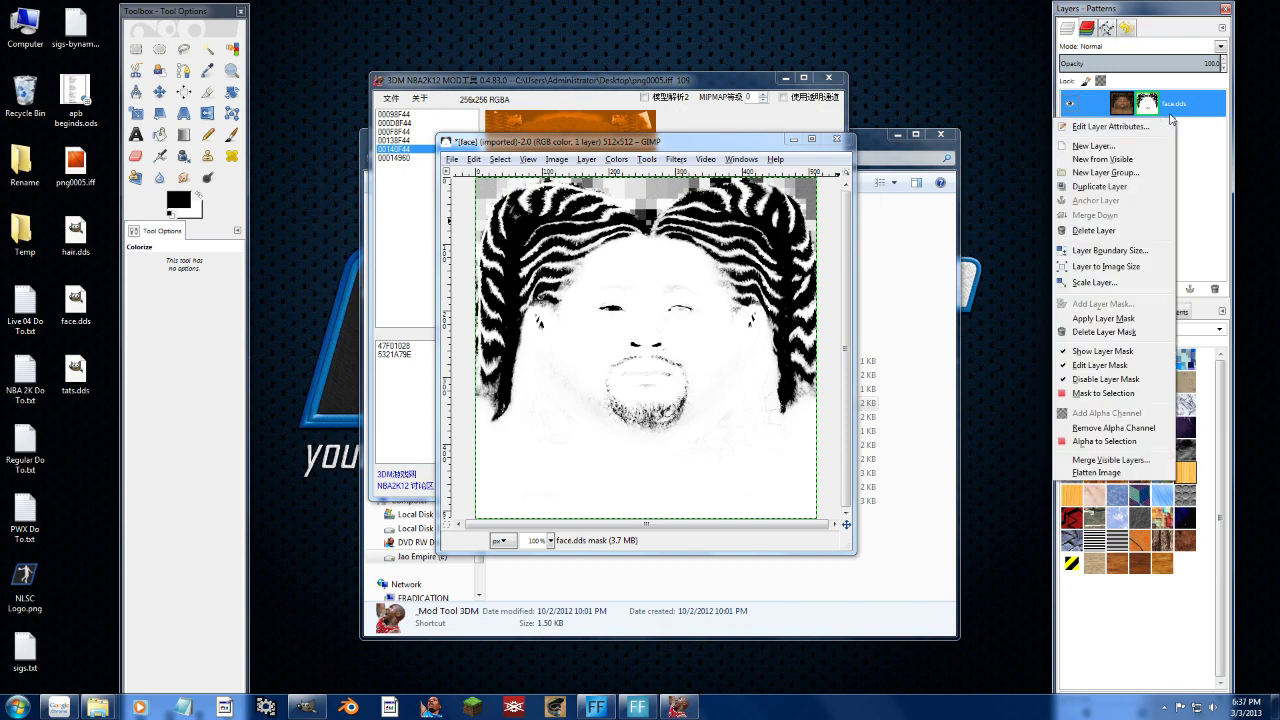
pyautogui.click(1170, 112)
pyautogui.rightClick(1170, 112)
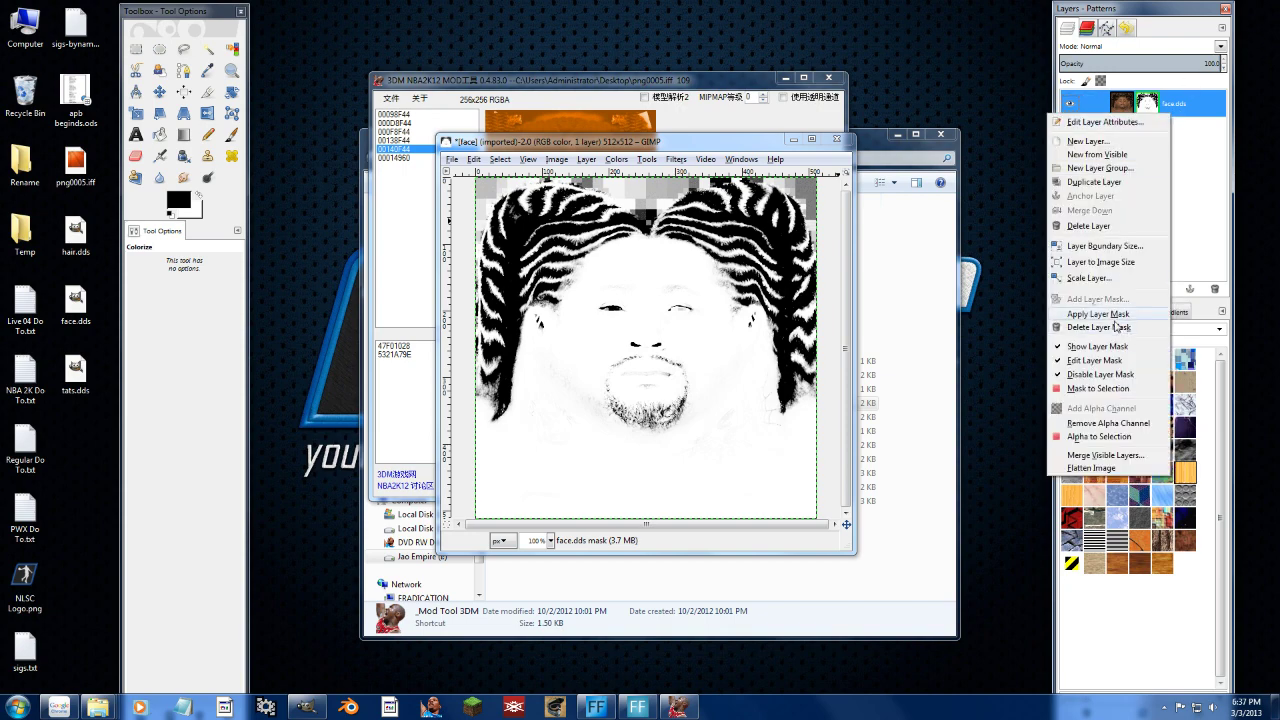
pyautogui.click(1097, 346)
pyautogui.rightClick(1068, 110)
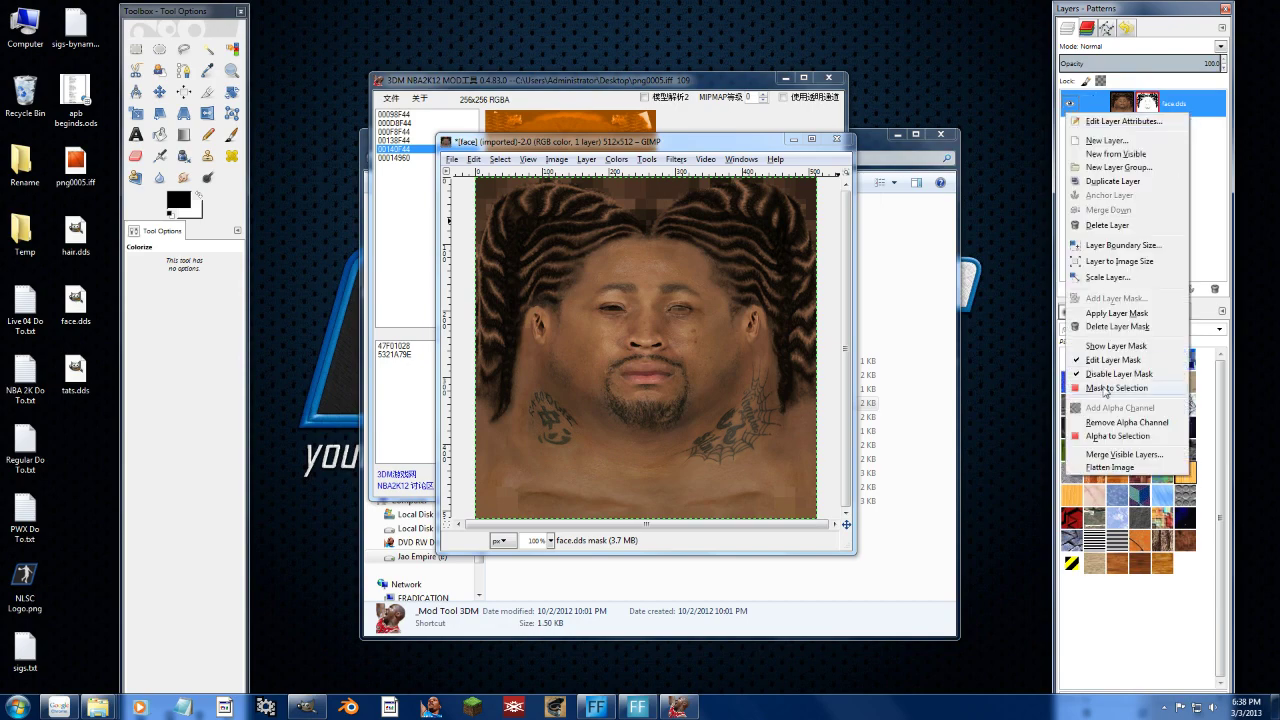
pyautogui.click(1112, 360)
# Reposition the face texture window and browse the Image and Layer menus.
pyautogui.moveTo(568, 150); pyautogui.dragTo(515, 156)
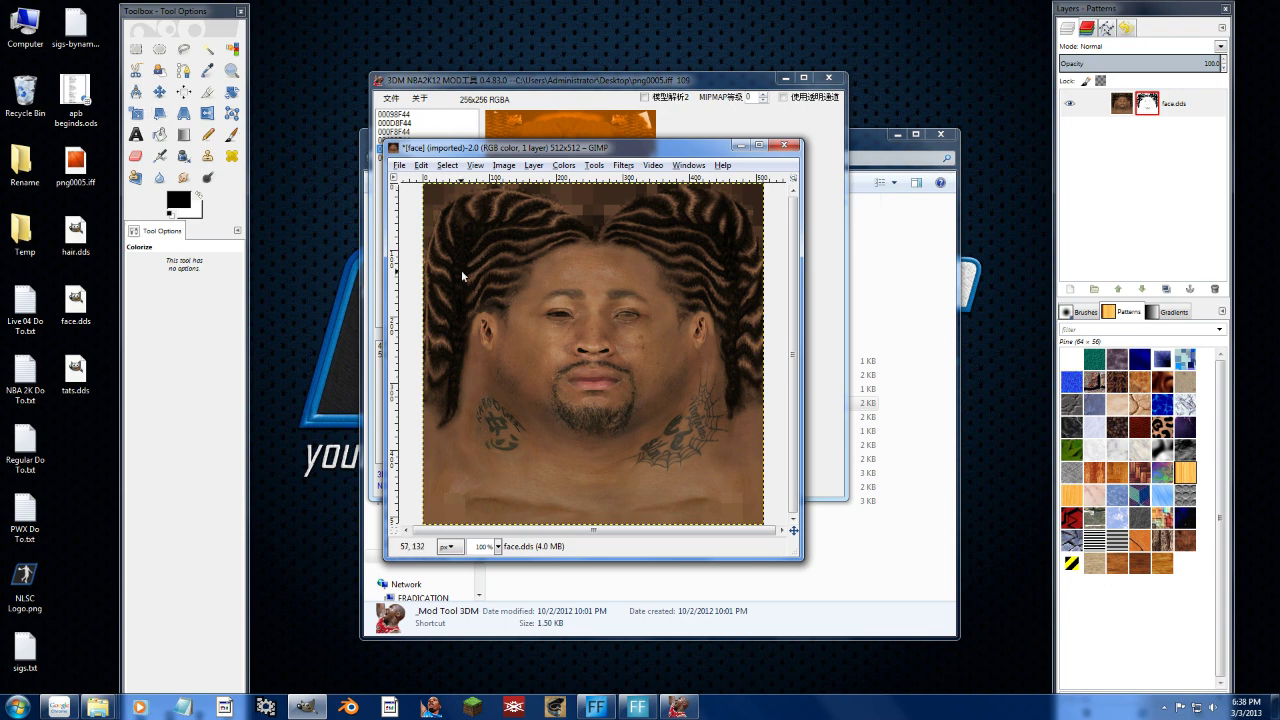
pyautogui.click(503, 165)
pyautogui.click(570, 88)
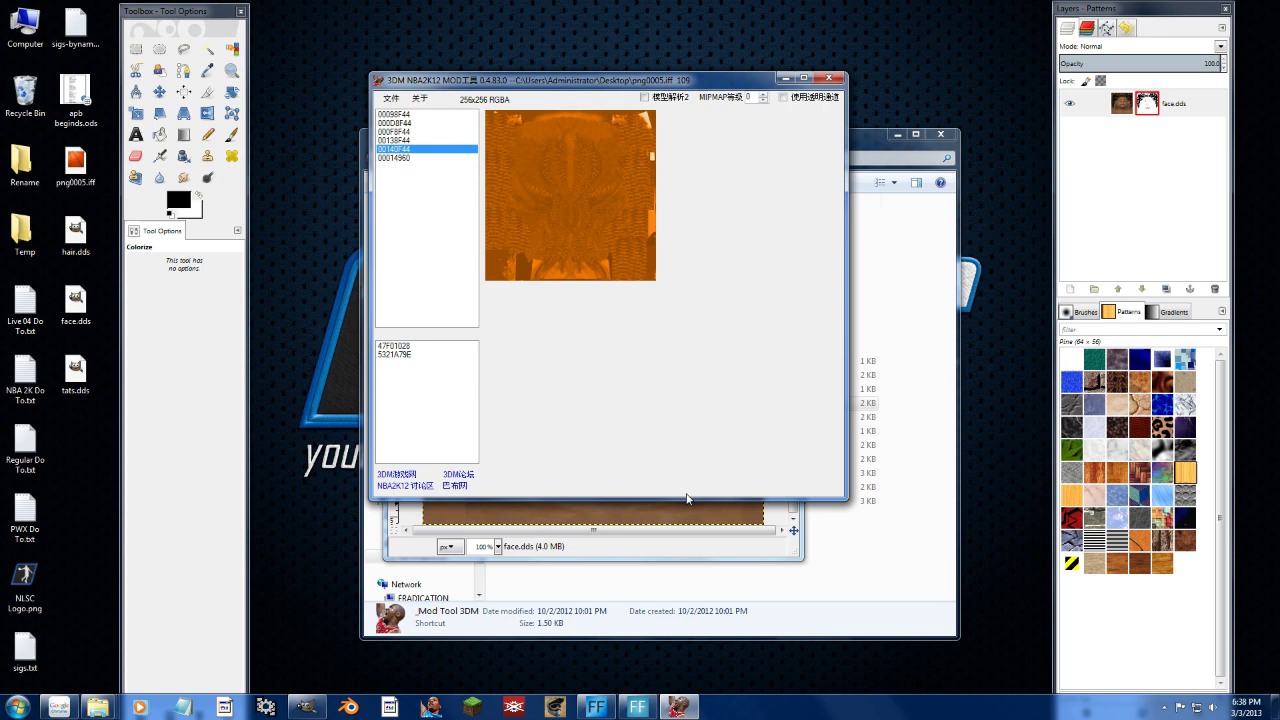
pyautogui.click(674, 548)
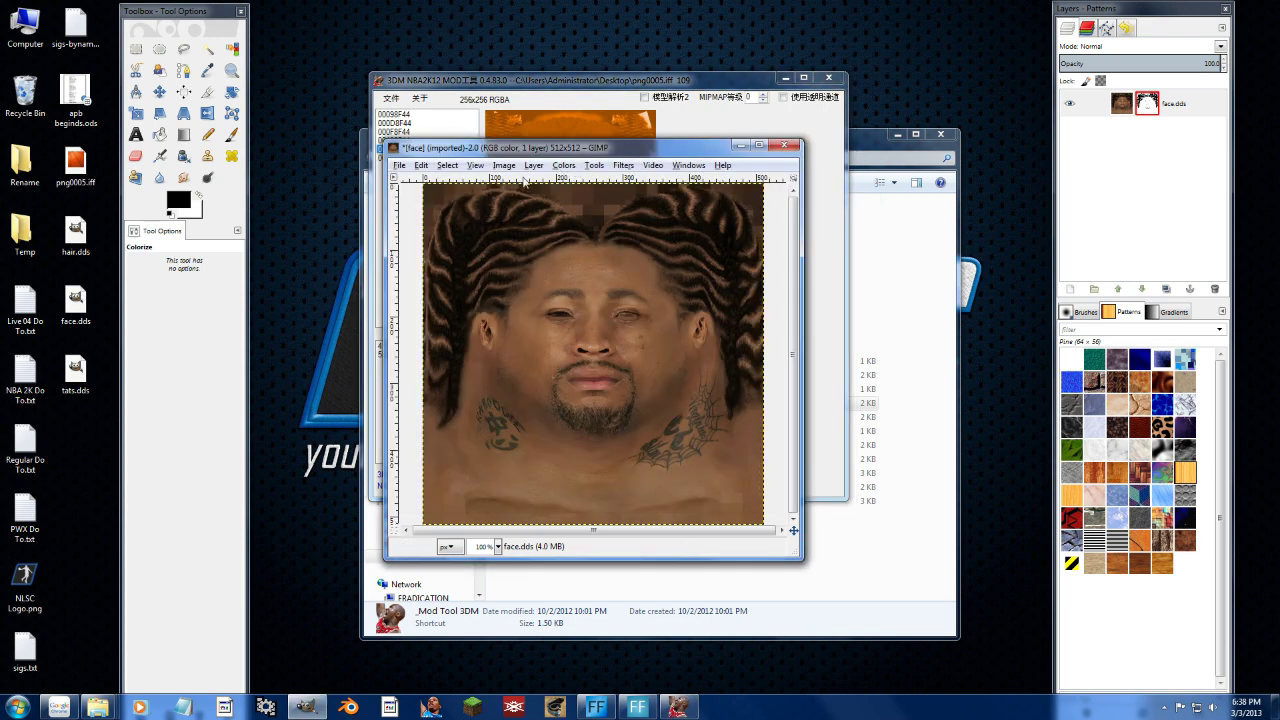
pyautogui.click(533, 166)
pyautogui.click(563, 165)
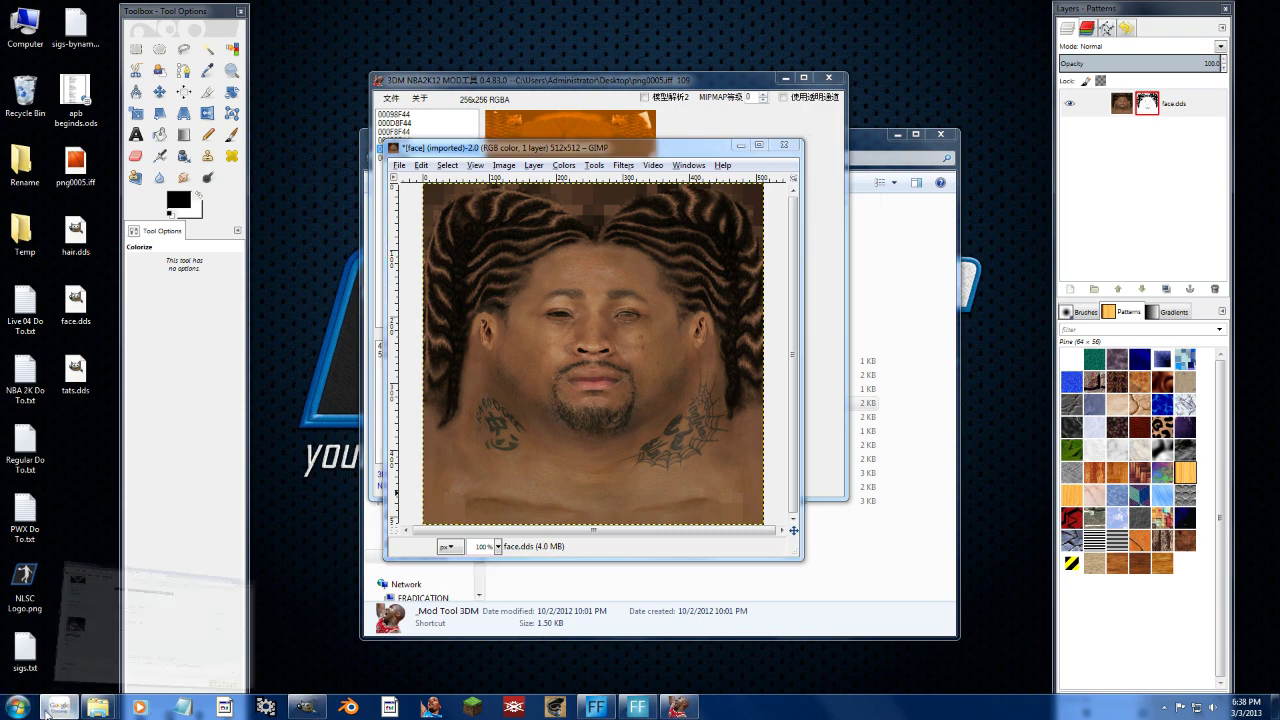
# Search Google Images for 'allen iverson' filtered to Face type images.
pyautogui.click(59, 707)
pyautogui.click(620, 65)
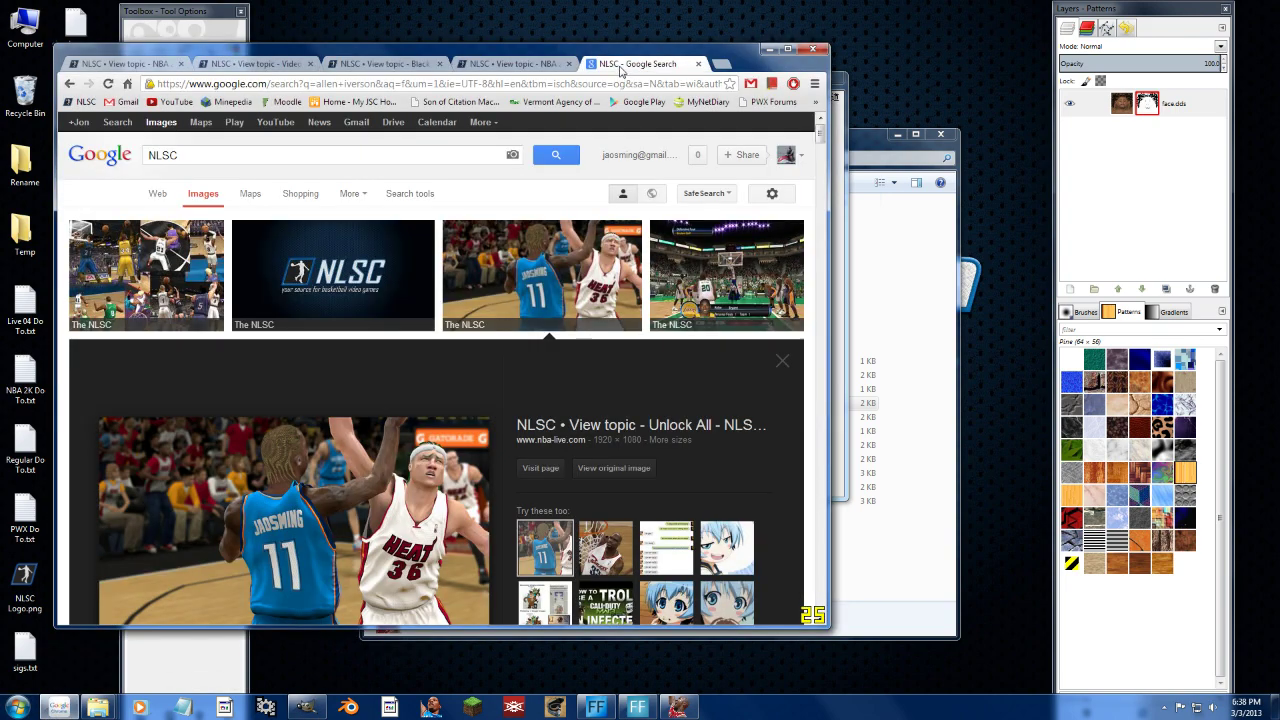
pyautogui.doubleClick(163, 155)
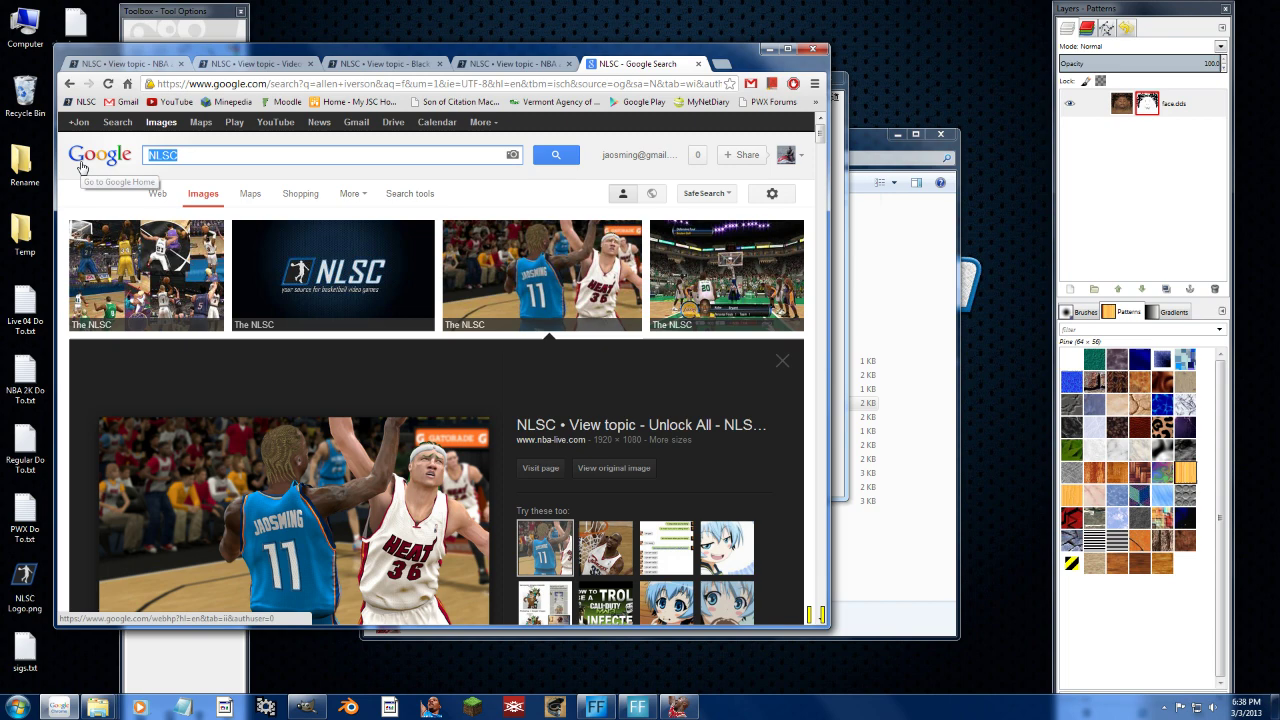
pyautogui.write('allen iverson')
pyautogui.press('Return')
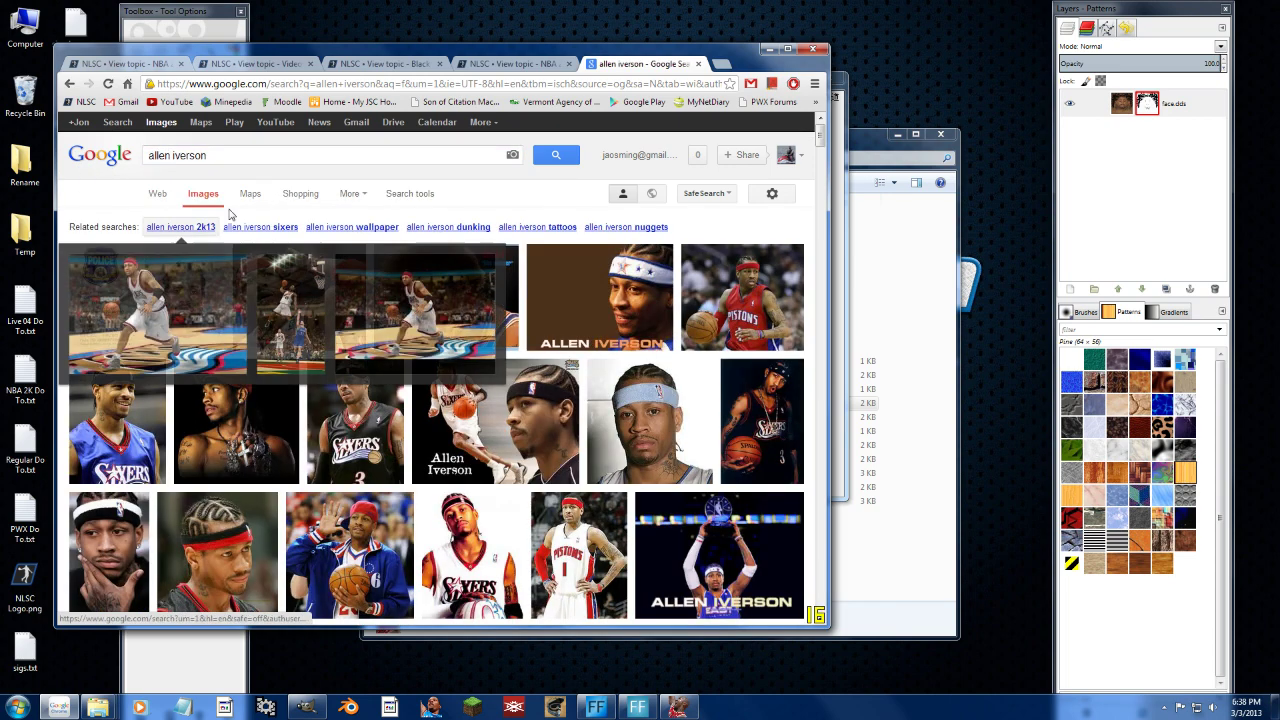
pyautogui.click(410, 193)
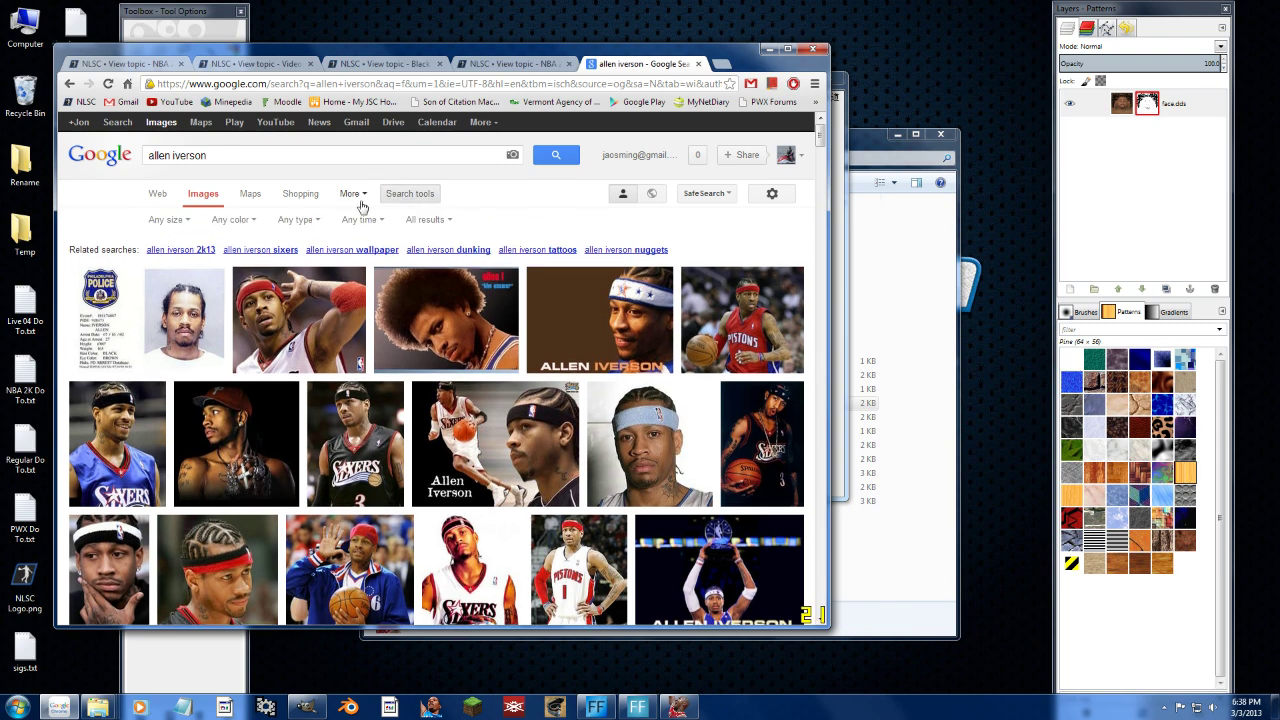
pyautogui.click(296, 219)
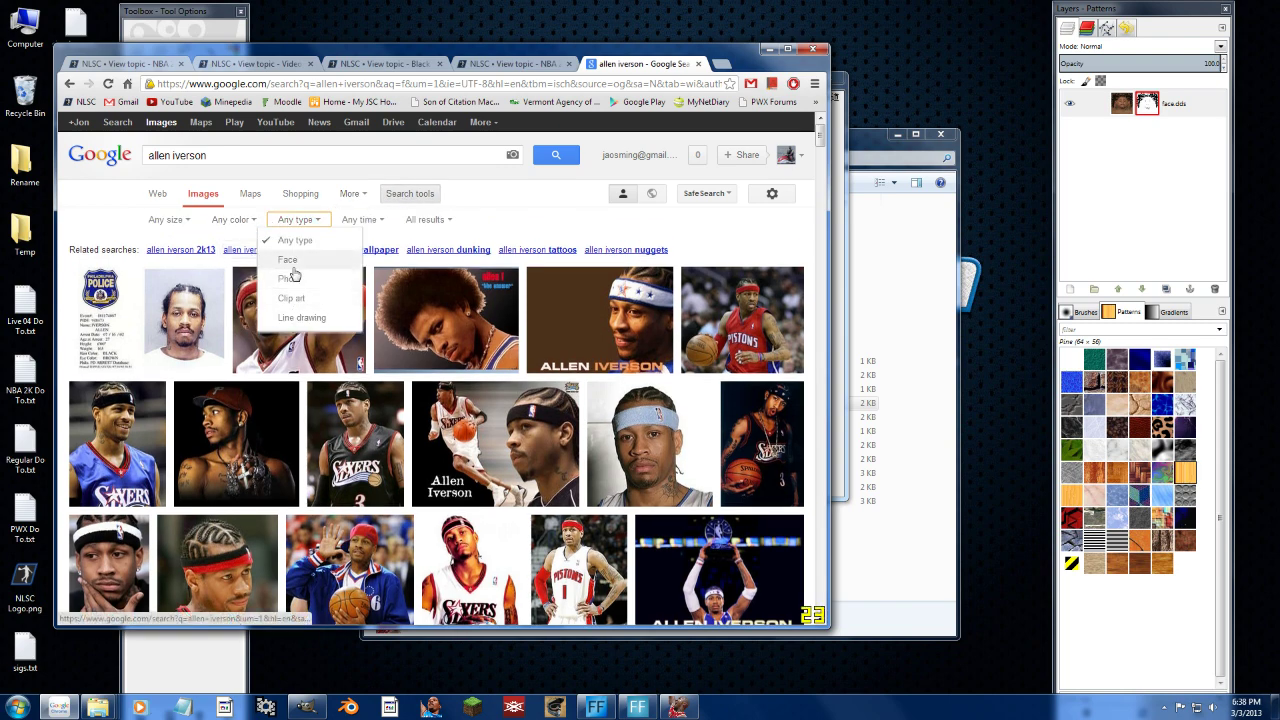
pyautogui.click(294, 264)
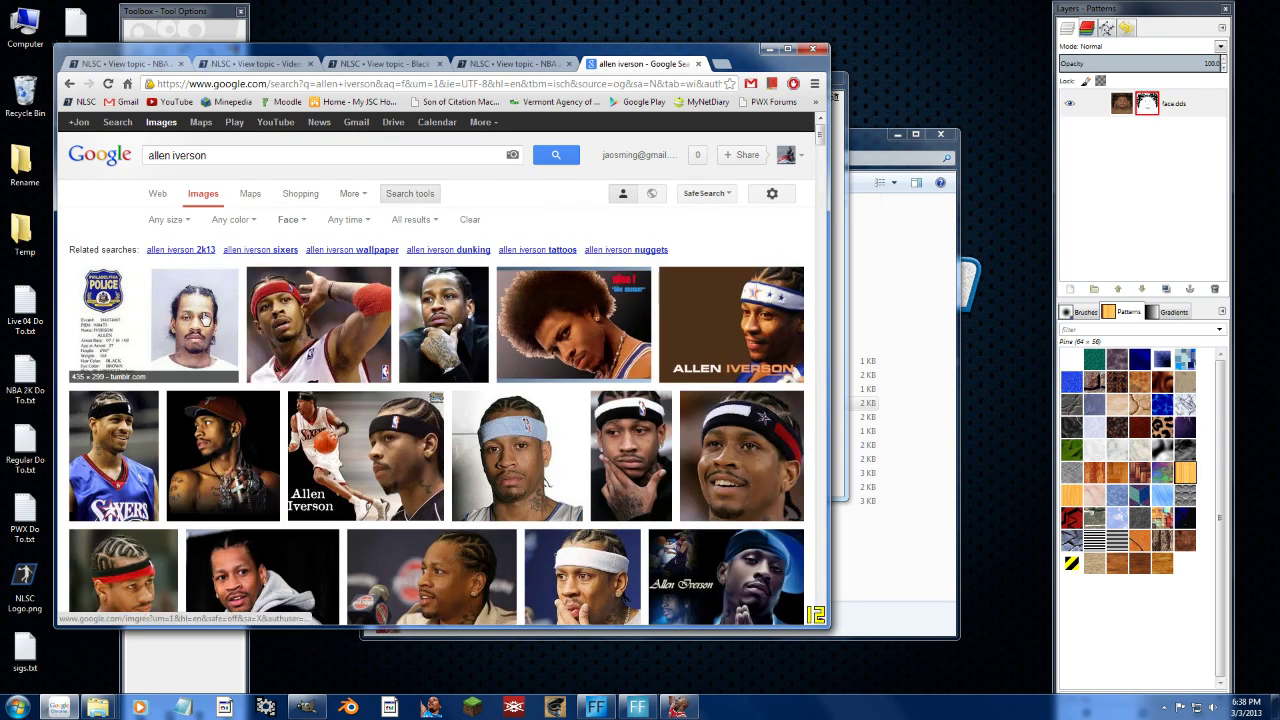
# Drag the front-facing mugshot preview onto the desktop as url.jpg and minimize Chrome.
pyautogui.scroll(-5, 522, 350)
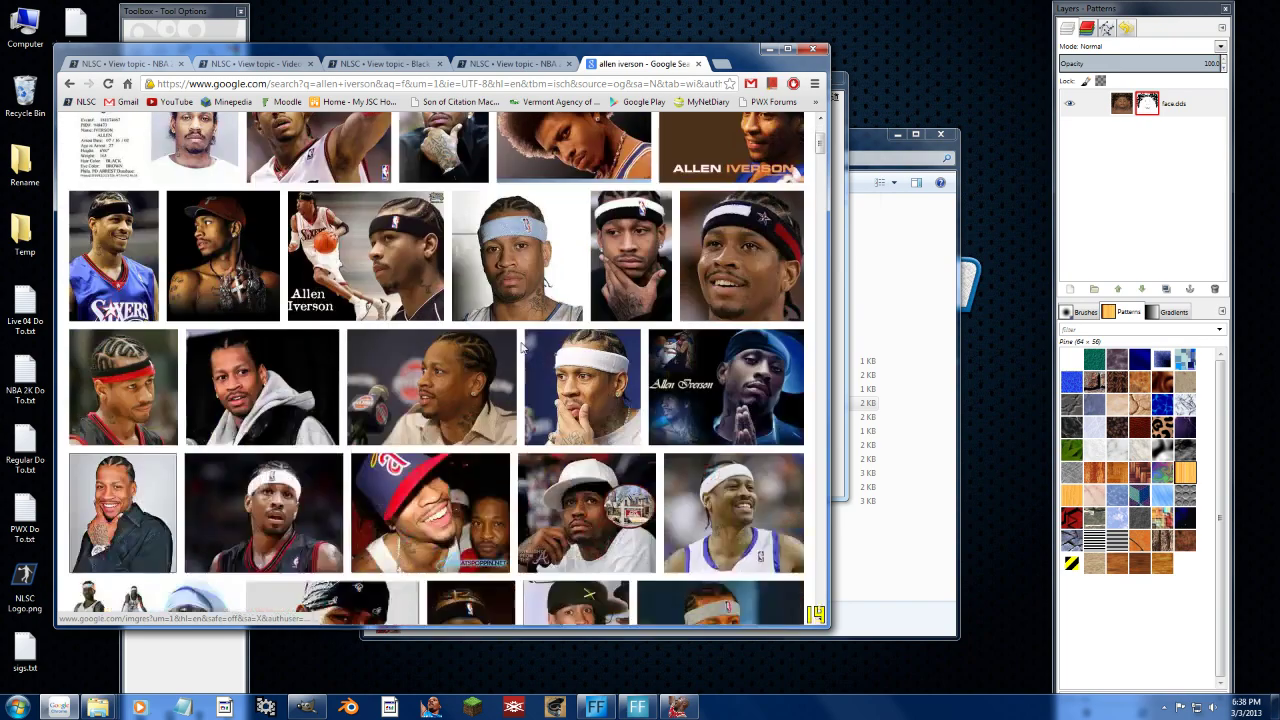
pyautogui.scroll(-10, 522, 350)
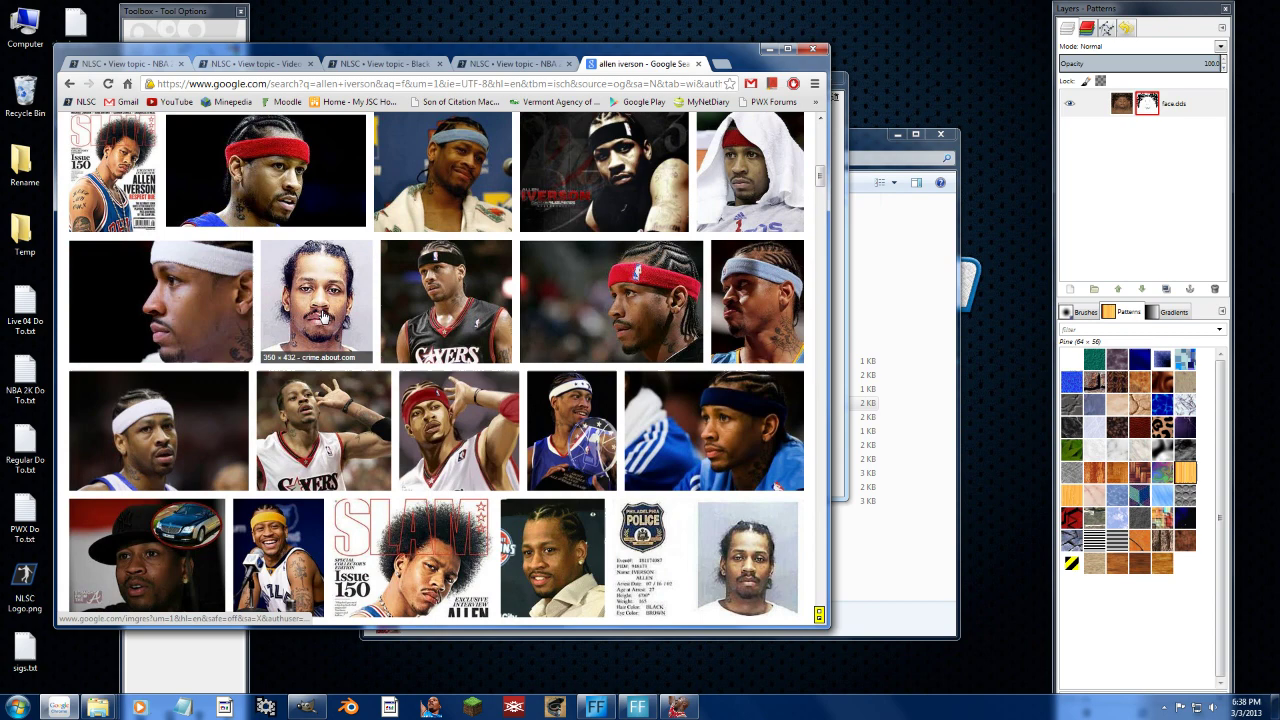
pyautogui.click(323, 316)
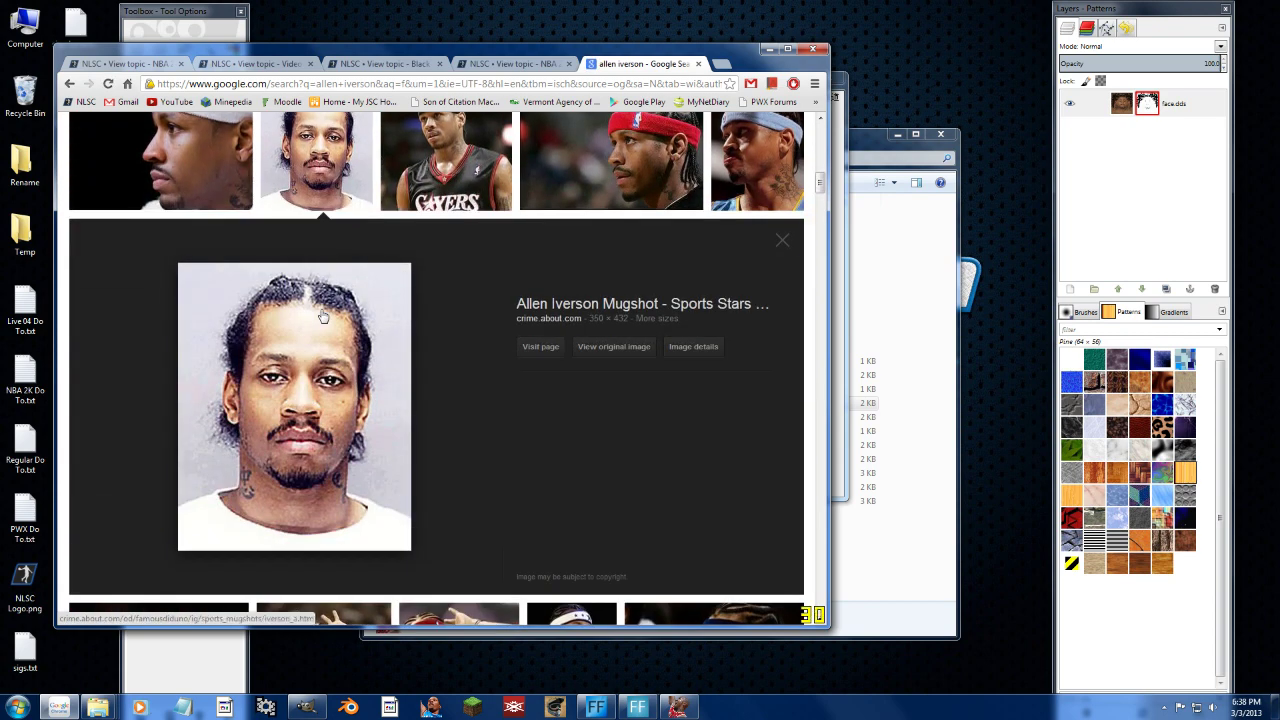
pyautogui.moveTo(493, 48); pyautogui.dragTo(746, 48)
pyautogui.moveTo(548, 400); pyautogui.dragTo(75, 440)
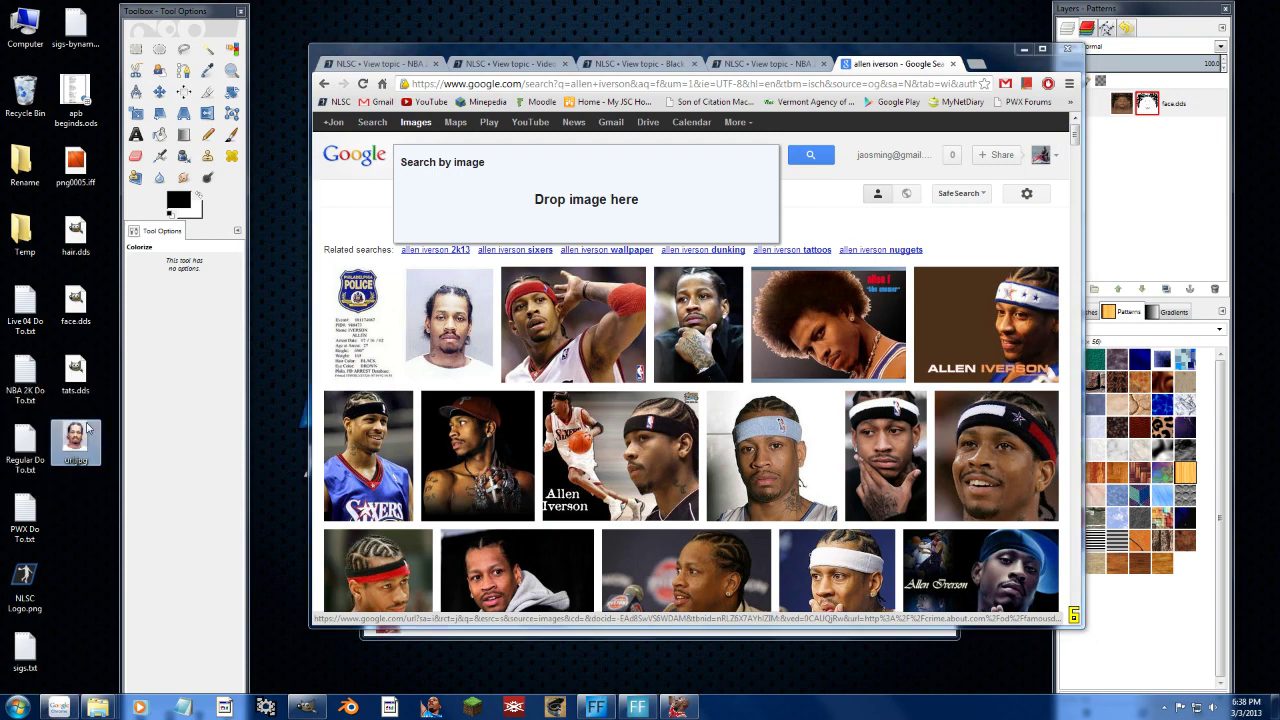
pyautogui.hotkey('ctrl', 'shift', 'Tab')
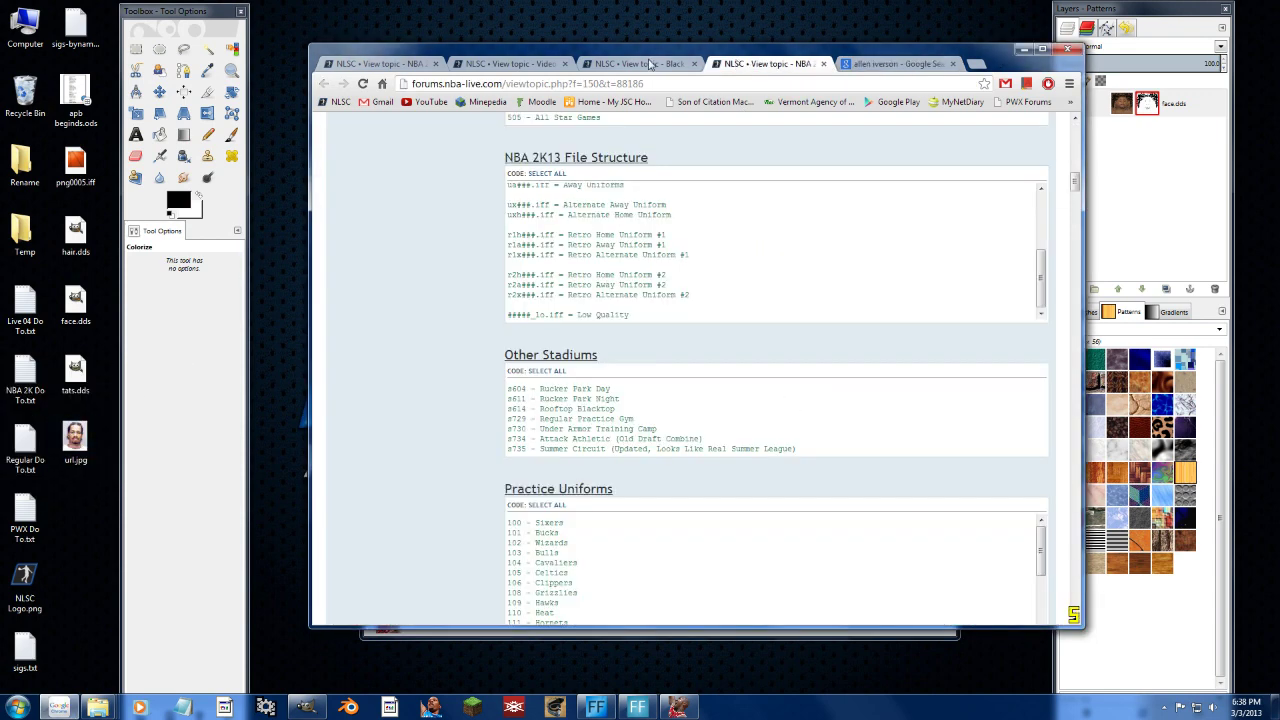
pyautogui.hotkey('ctrl', 'shift', 'Tab')
pyautogui.click(1022, 49)
# Open url.jpg in GIMP and place it beside the face texture window.
pyautogui.moveTo(75, 440); pyautogui.dragTo(197, 122)
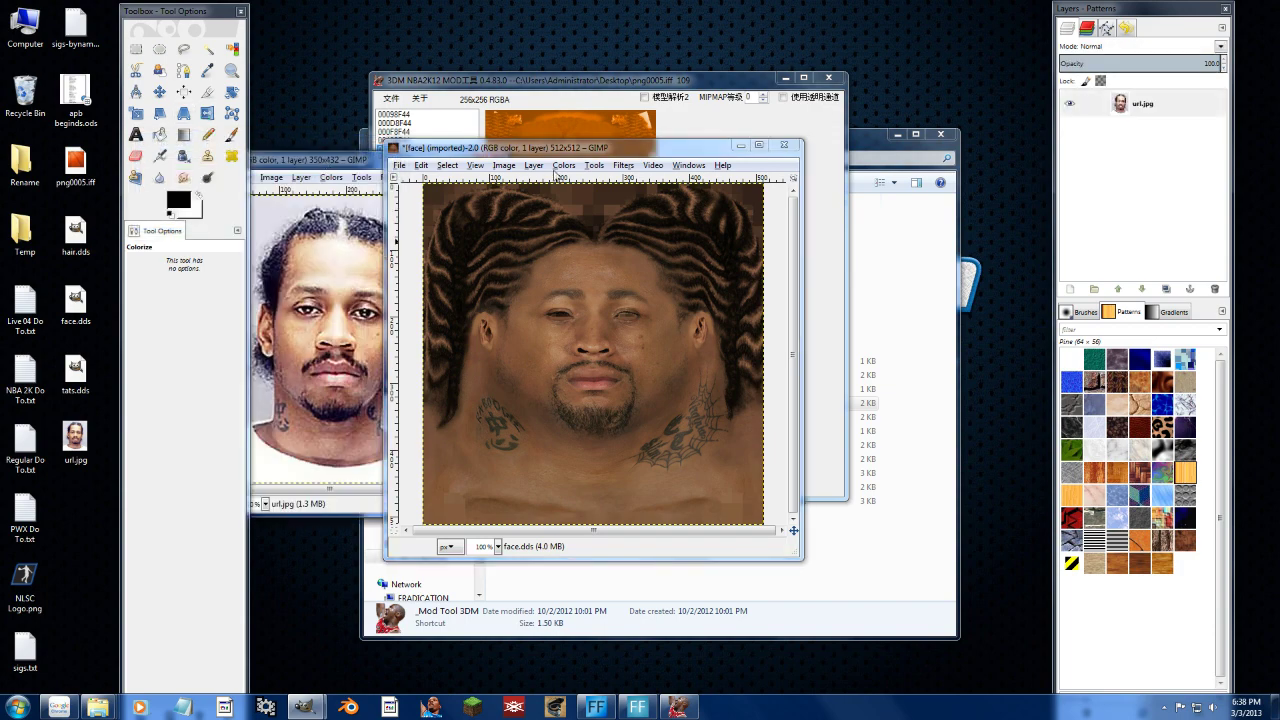
pyautogui.moveTo(535, 148); pyautogui.dragTo(642, 148)
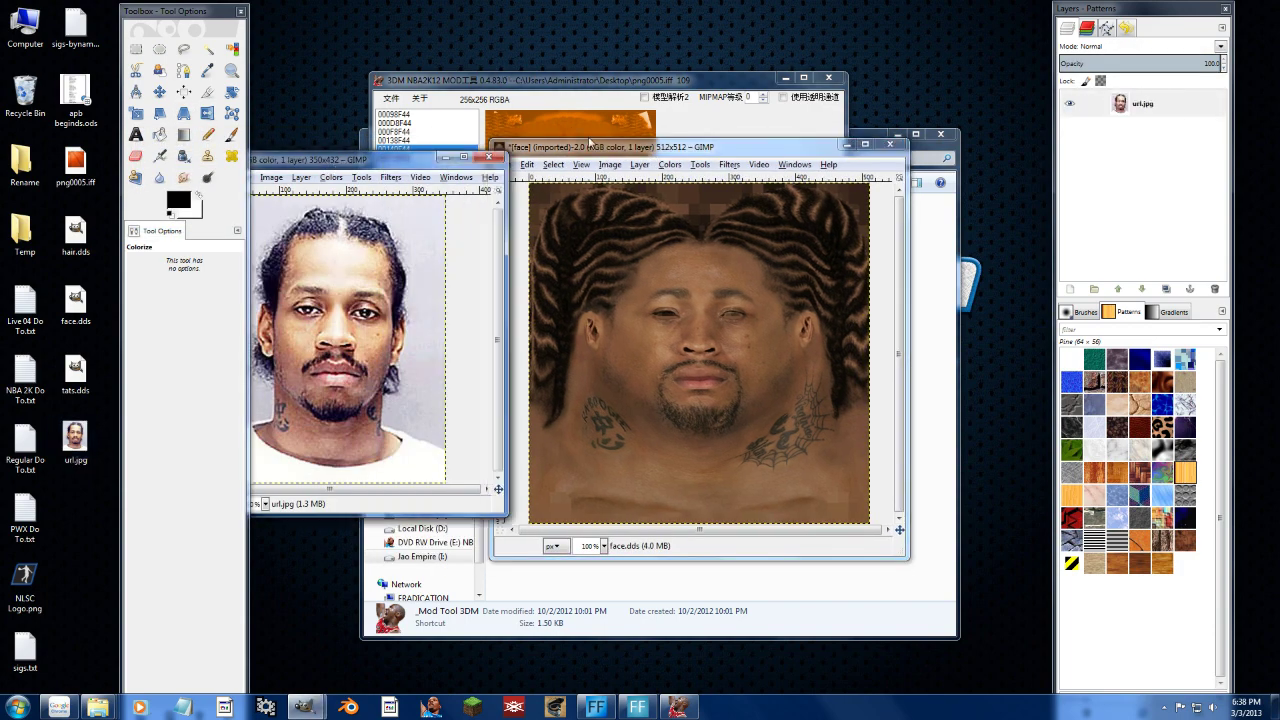
pyautogui.moveTo(177, 18); pyautogui.dragTo(103, 17)
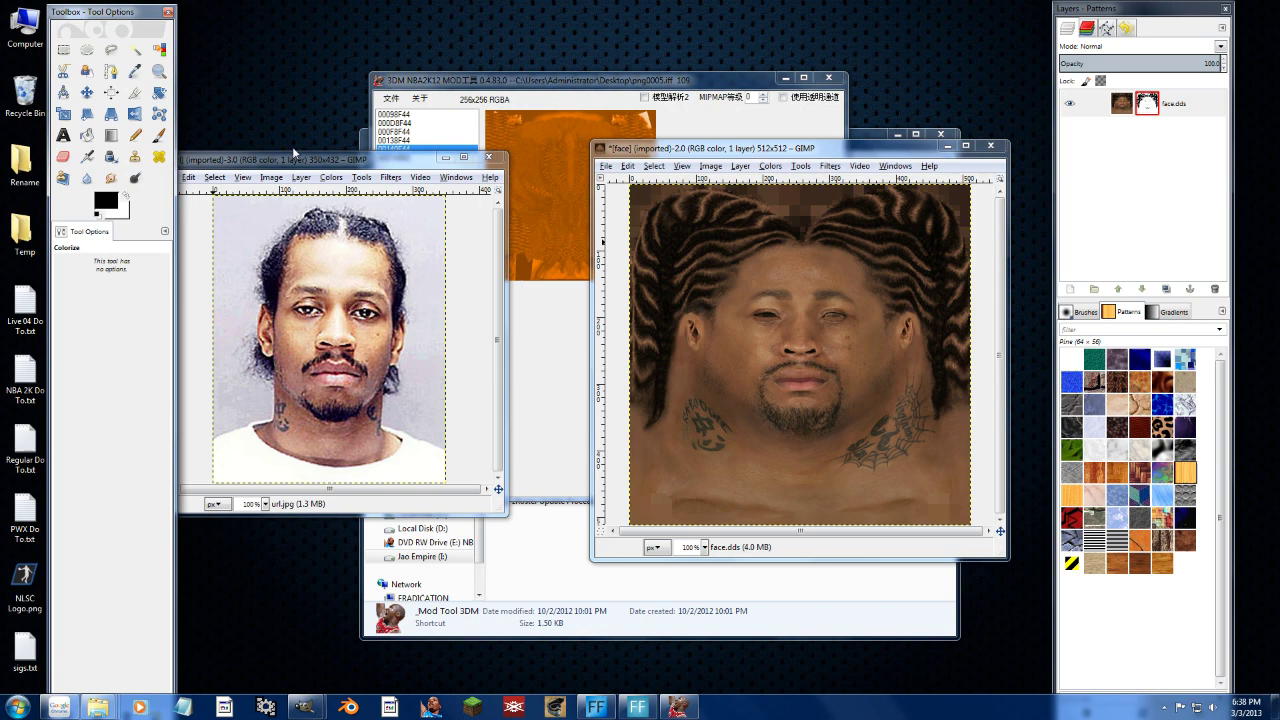
pyautogui.moveTo(286, 160)
pyautogui.mouseDown()
pyautogui.moveTo(380, 148)
pyautogui.moveTo(354, 153)
pyautogui.mouseUp()
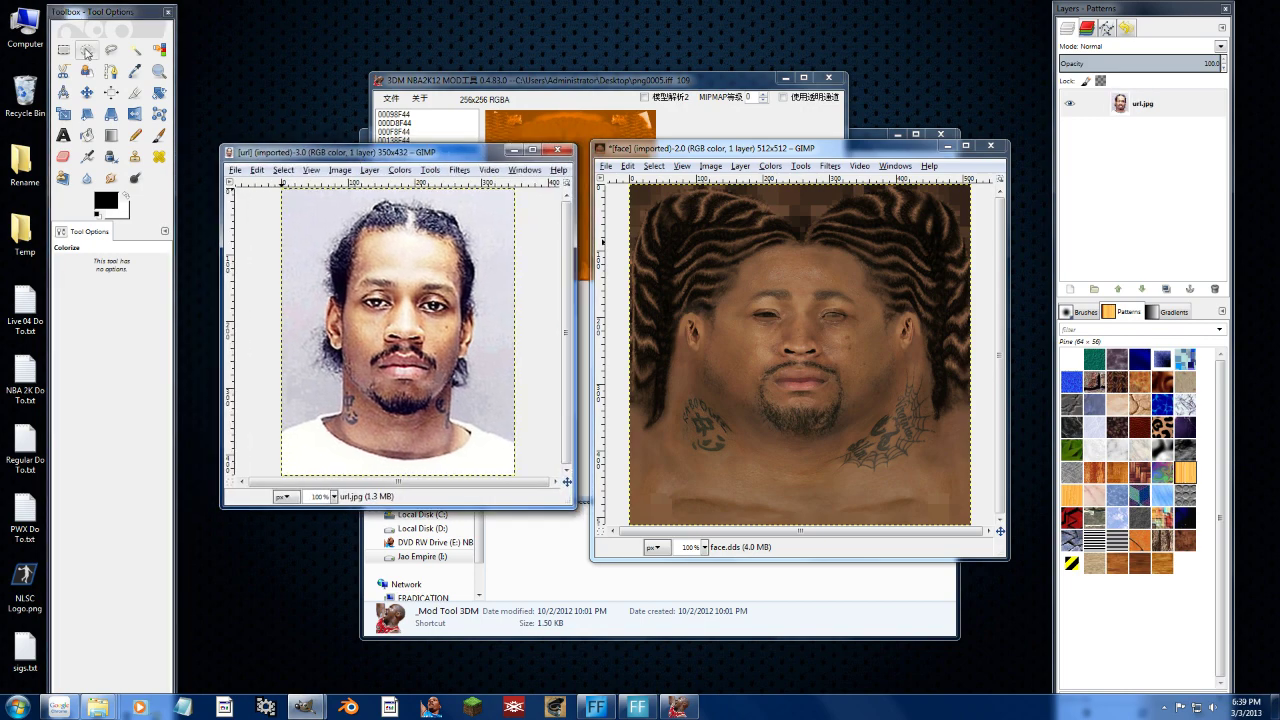
# Free-select the mugshot face from eyebrows to chin and copy it.
pyautogui.click(110, 49)
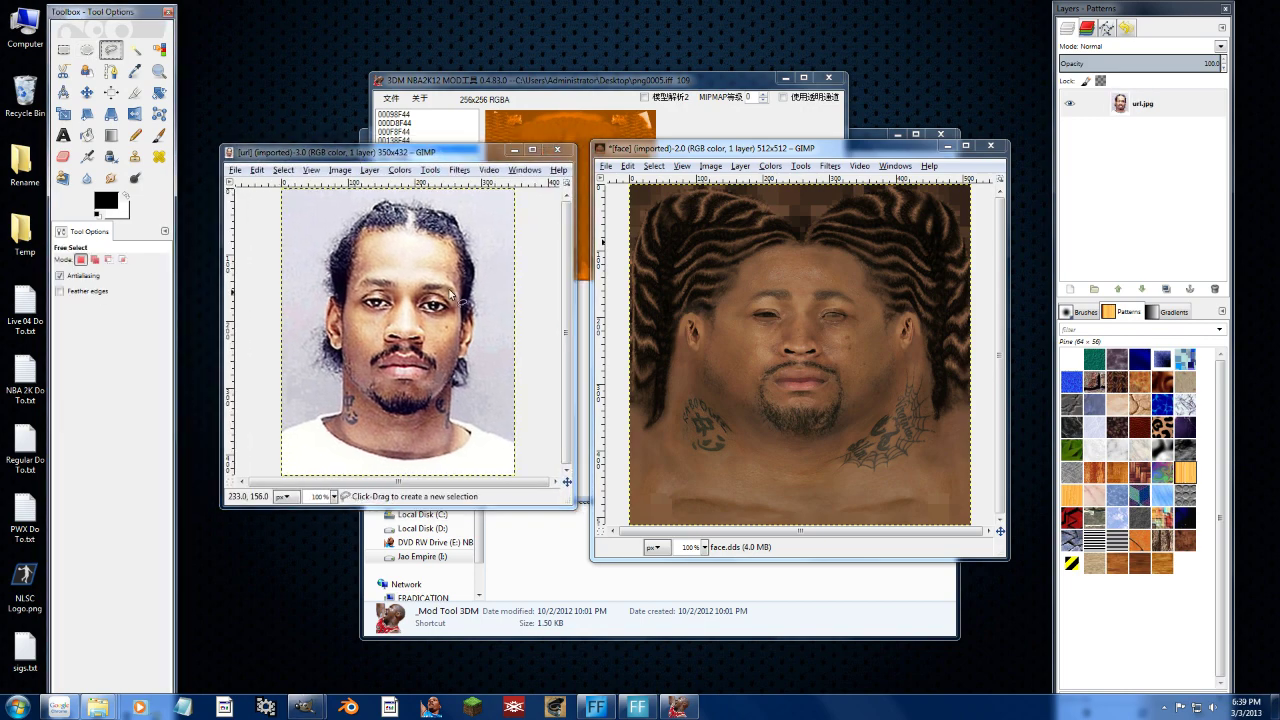
pyautogui.click(366, 278)
pyautogui.moveTo(430, 275)
pyautogui.mouseDown()
pyautogui.moveTo(453, 284)
pyautogui.moveTo(470, 340)
pyautogui.moveTo(441, 390)
pyautogui.mouseUp()
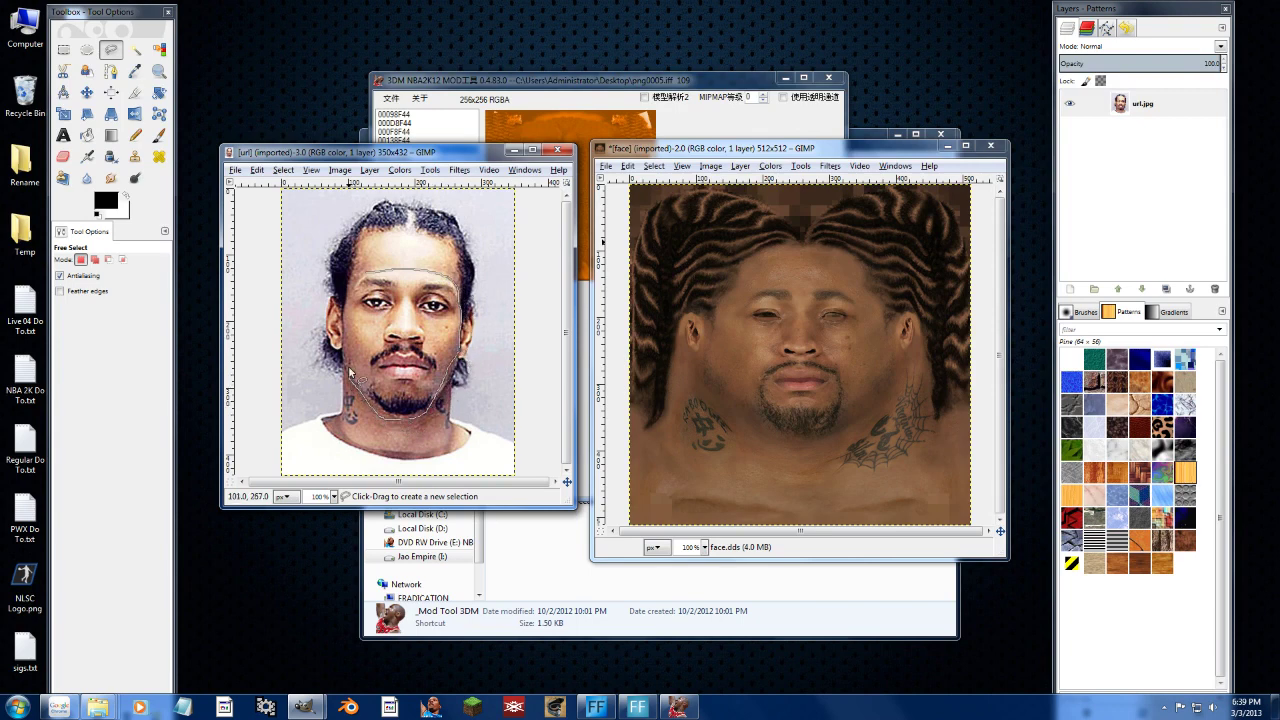
pyautogui.moveTo(350, 372)
pyautogui.mouseDown()
pyautogui.moveTo(345, 322)
pyautogui.moveTo(366, 278)
pyautogui.mouseUp()
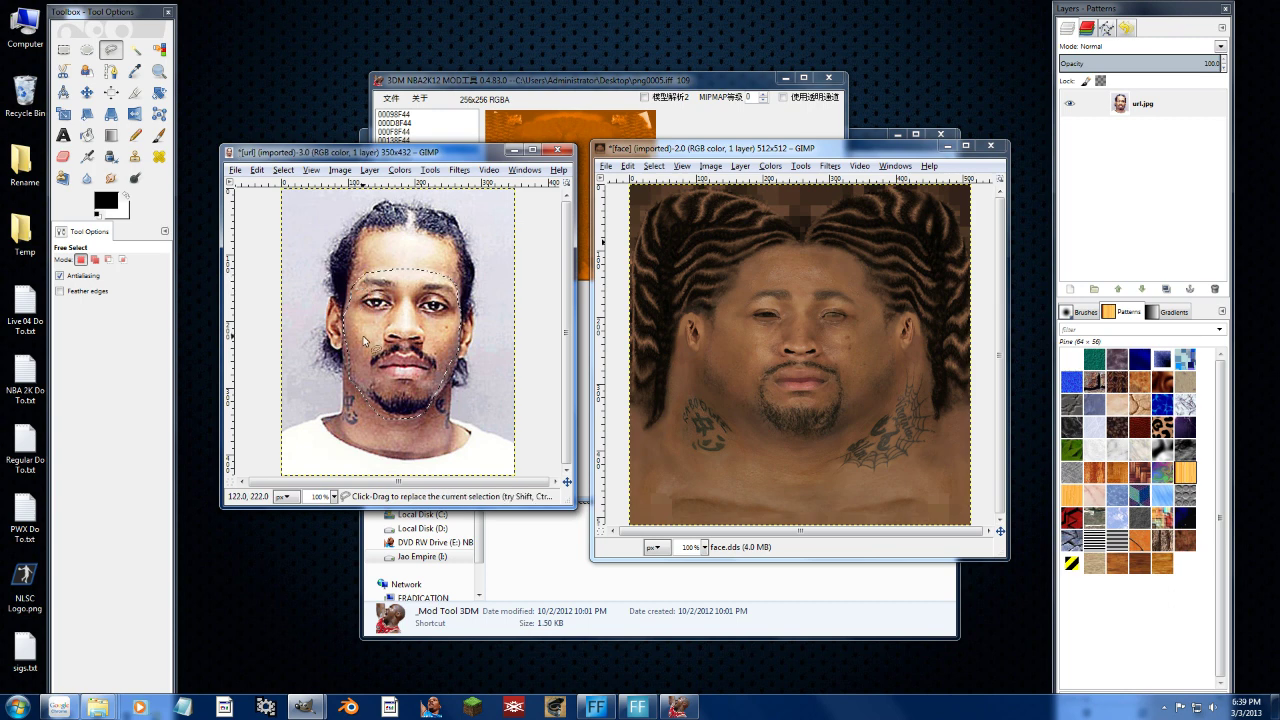
pyautogui.hotkey('ctrl', 'c')
pyautogui.click(734, 153)
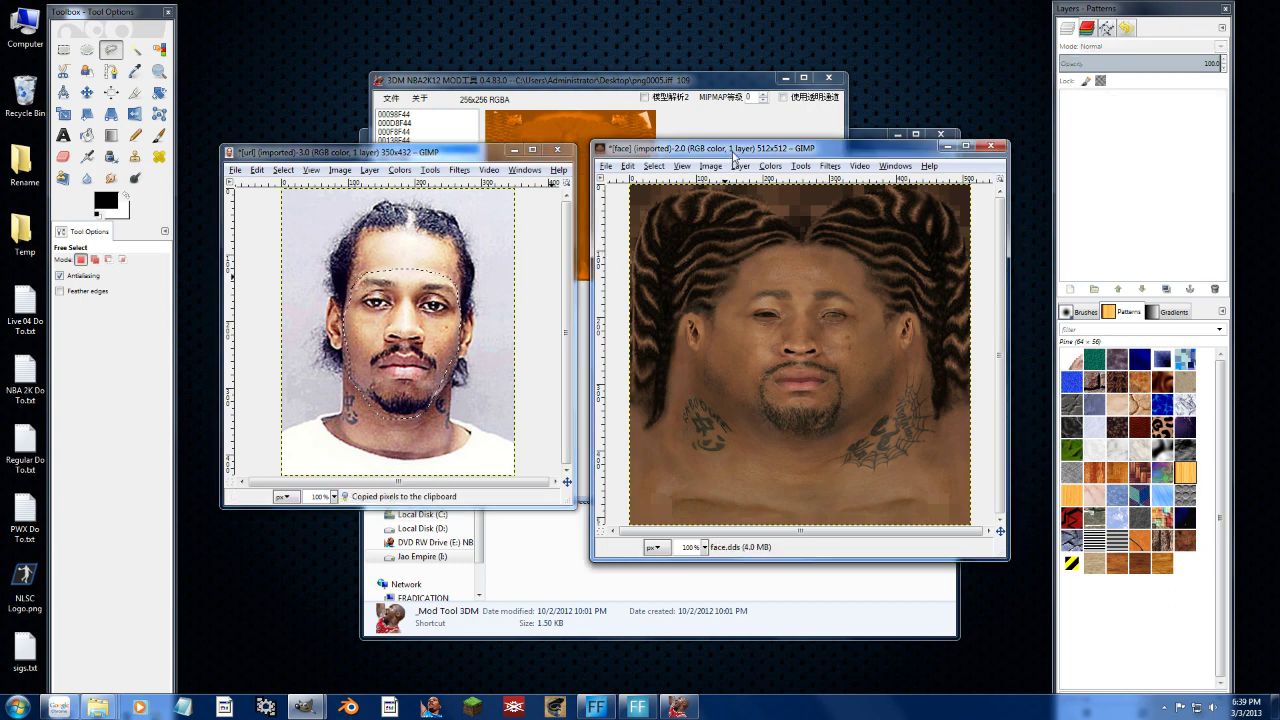
# Paste the mugshot face onto the texture, fade it to about 18% opacity, and zoom in.
pyautogui.hotkey('ctrl', 'v')
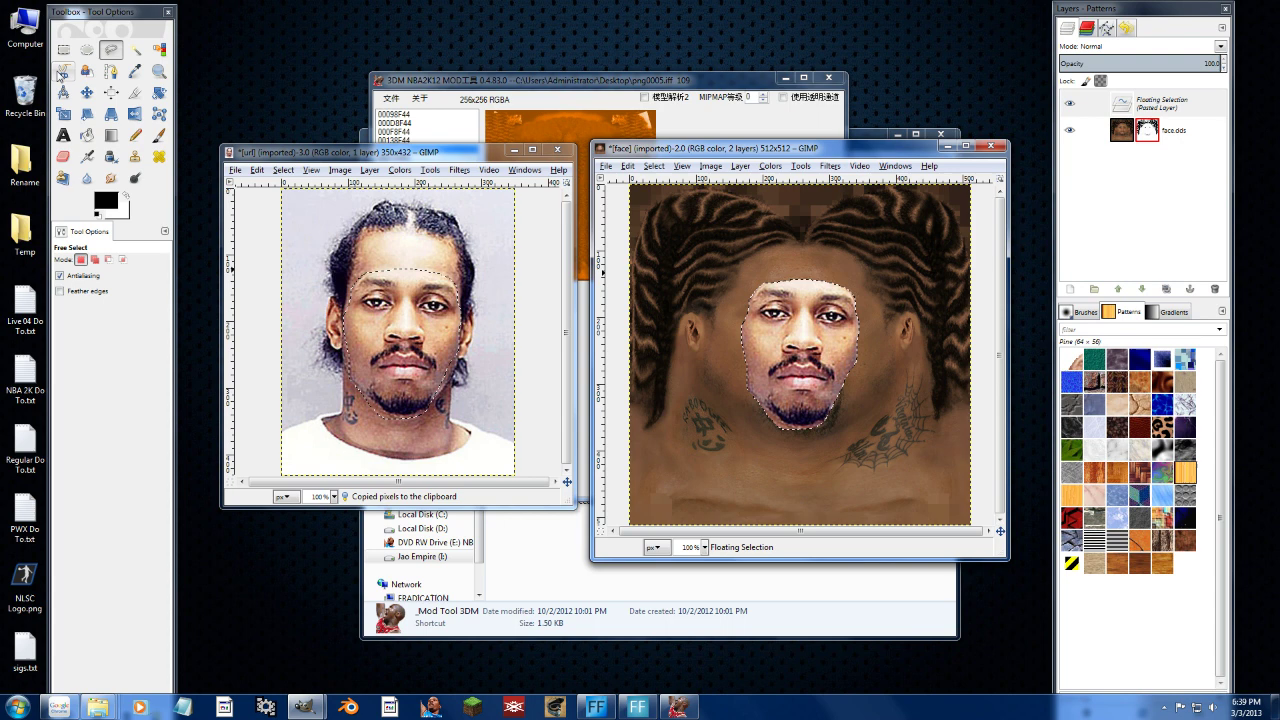
pyautogui.click(1212, 62)
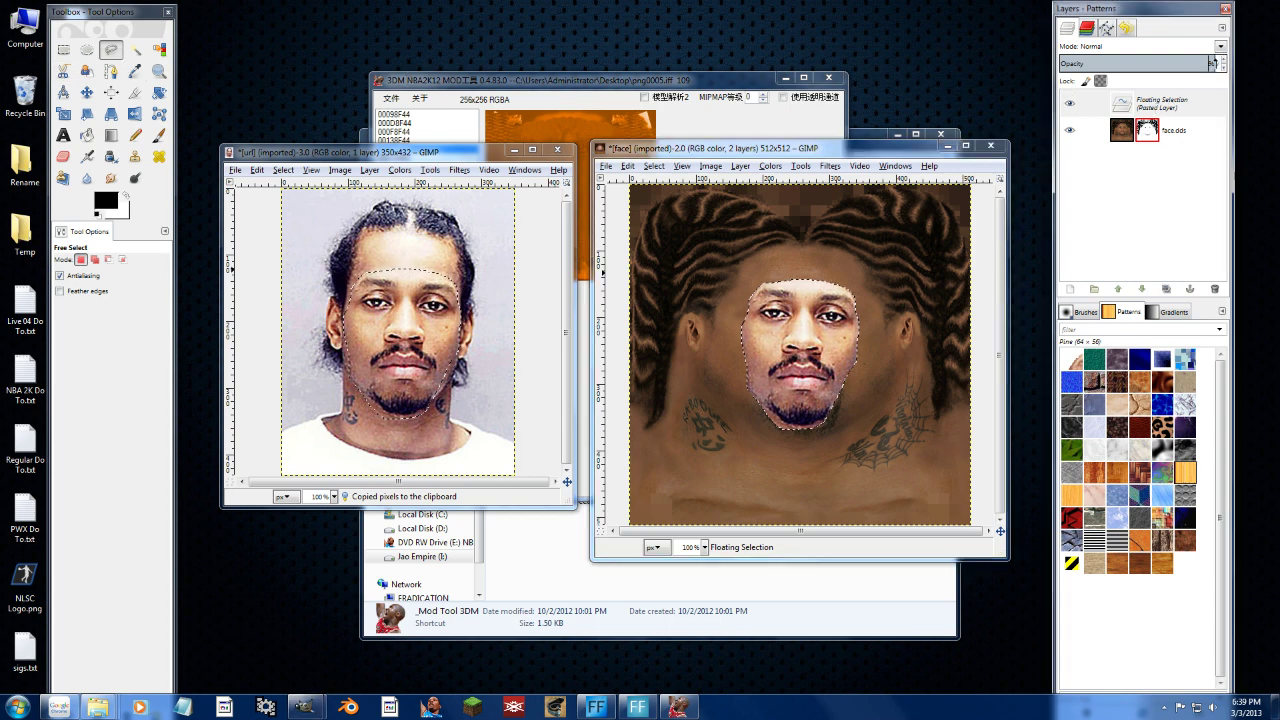
pyautogui.moveTo(1212, 62); pyautogui.dragTo(1105, 63)
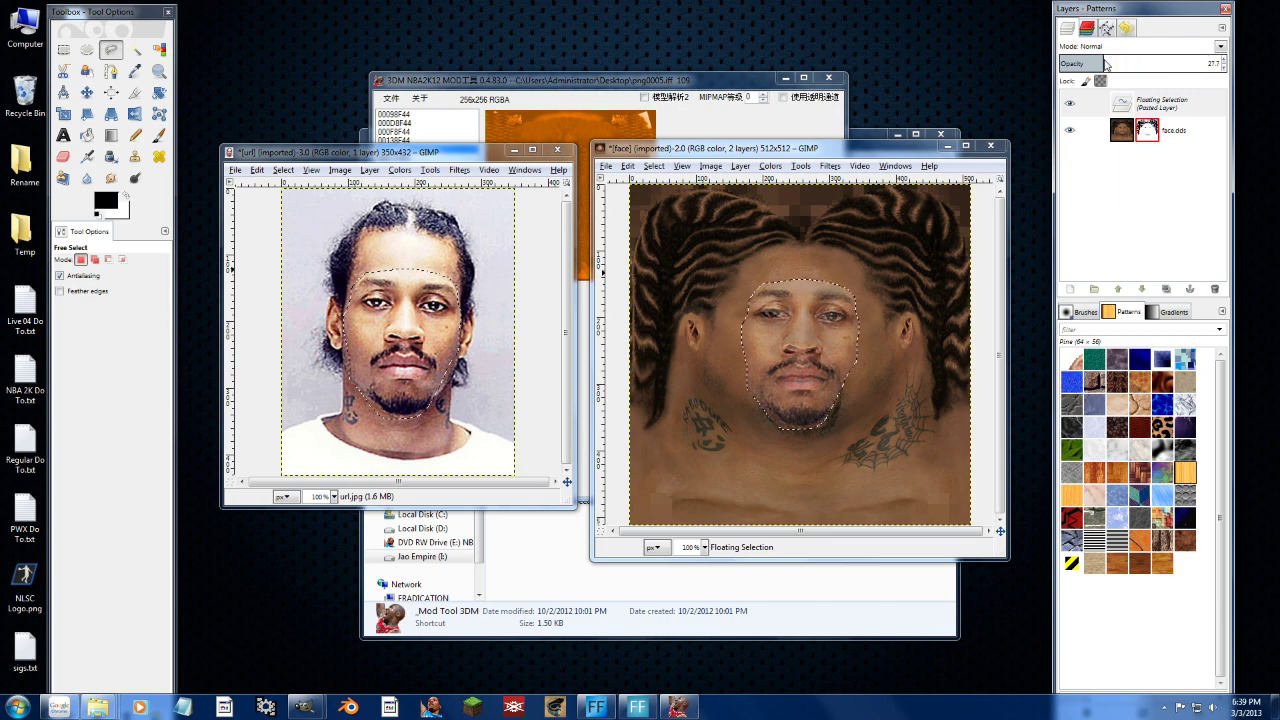
pyautogui.moveTo(592, 141); pyautogui.dragTo(204, 12)
pyautogui.moveTo(1010, 560); pyautogui.dragTo(1044, 685)
pyautogui.click(158, 71)
pyautogui.moveTo(560, 466); pyautogui.dragTo(768, 231)
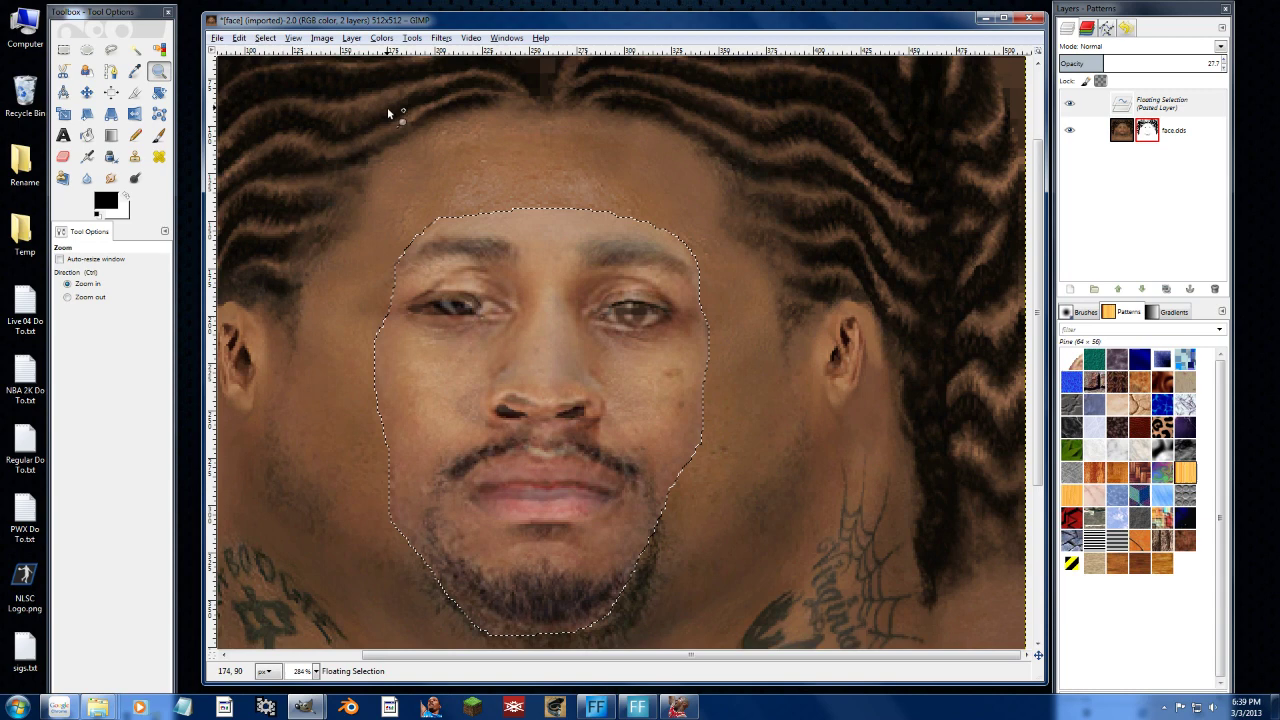
pyautogui.moveTo(1104, 66)
pyautogui.mouseDown()
pyautogui.moveTo(1066, 64)
pyautogui.moveTo(1087, 64)
pyautogui.mouseUp()
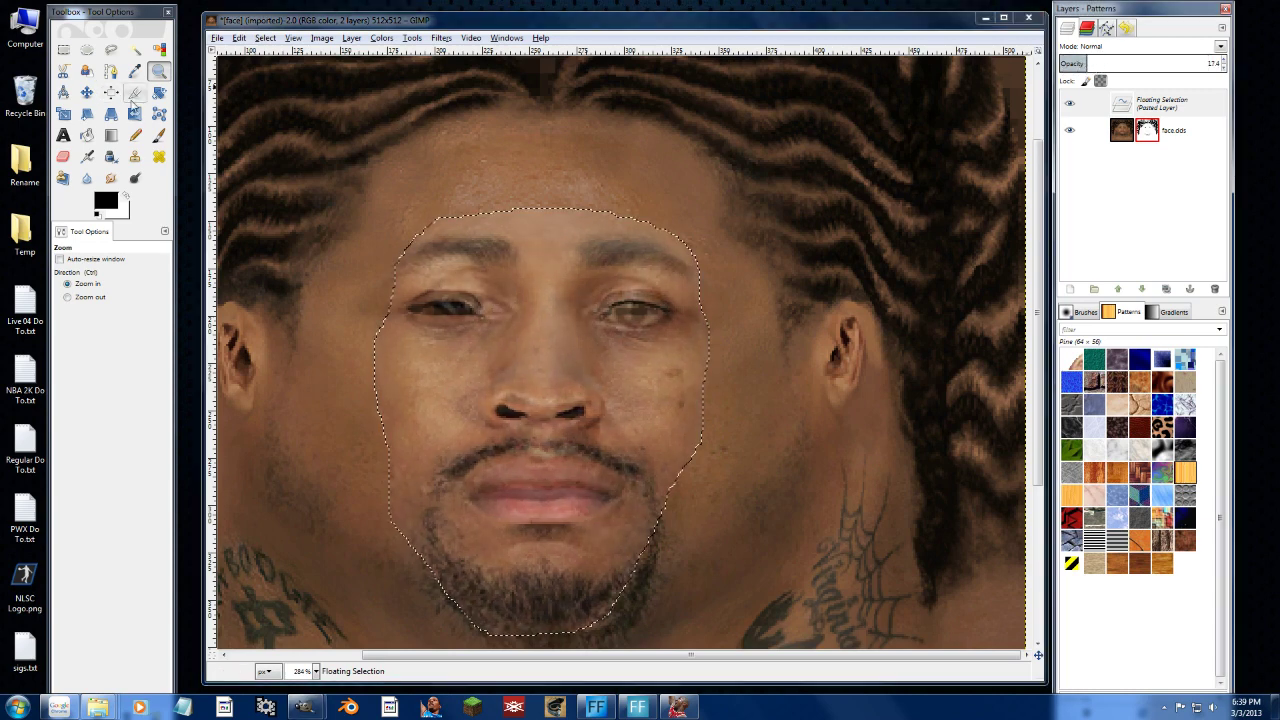
# Rotate the pasted face about -5°, nudge it down a pixel, and restore 100% opacity.
pyautogui.click(158, 92)
pyautogui.click(414, 374)
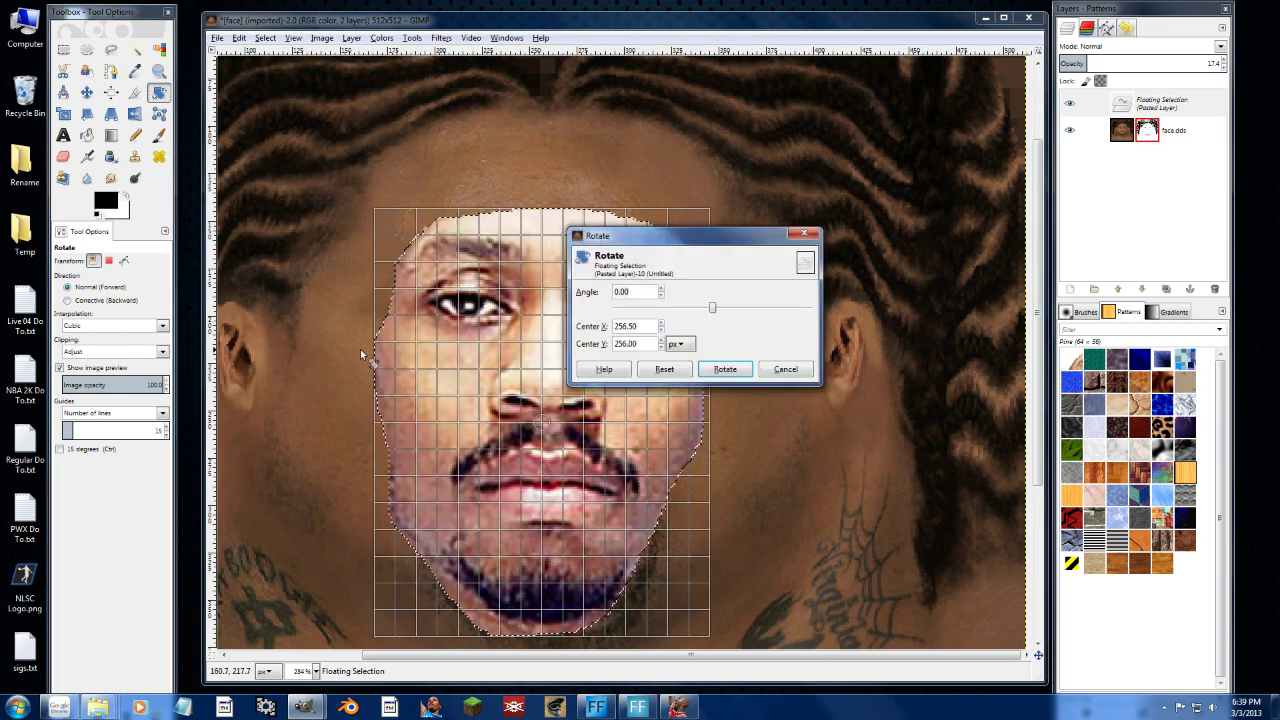
pyautogui.moveTo(363, 351); pyautogui.dragTo(355, 376)
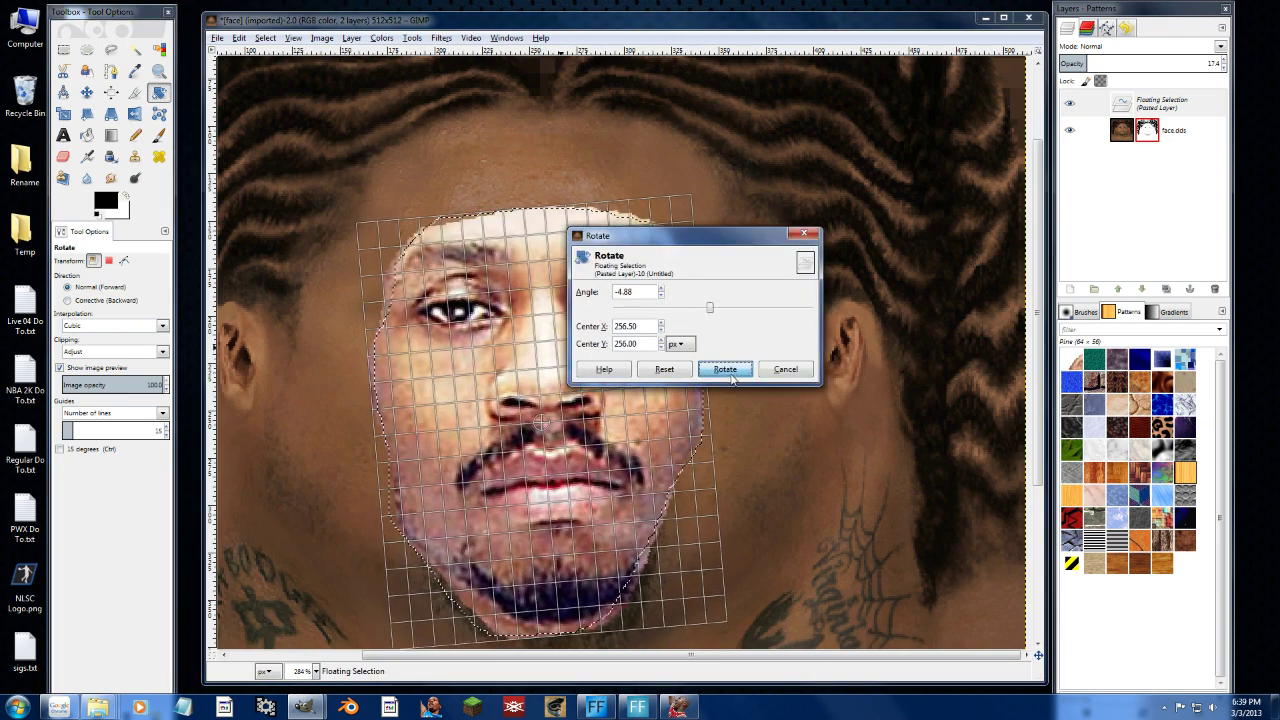
pyautogui.click(725, 369)
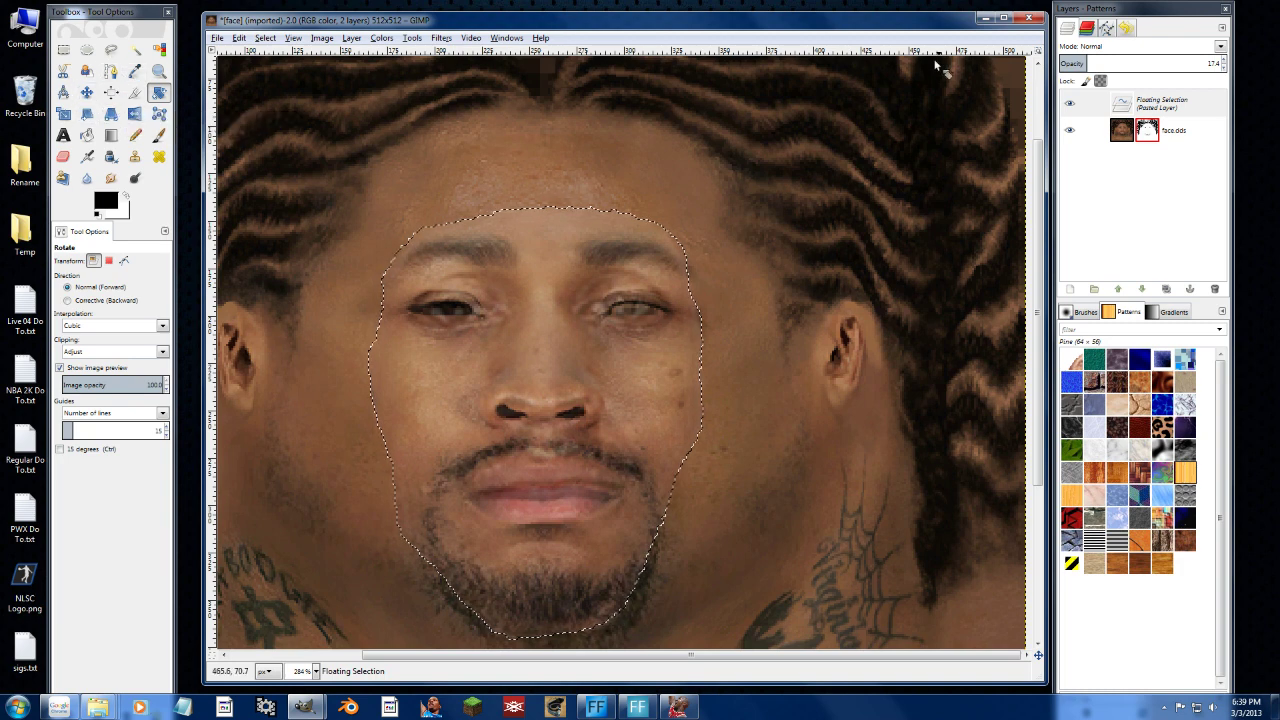
pyautogui.moveTo(1090, 66)
pyautogui.mouseDown()
pyautogui.moveTo(1150, 68)
pyautogui.moveTo(1072, 66)
pyautogui.moveTo(1113, 63)
pyautogui.moveTo(1087, 63)
pyautogui.mouseUp()
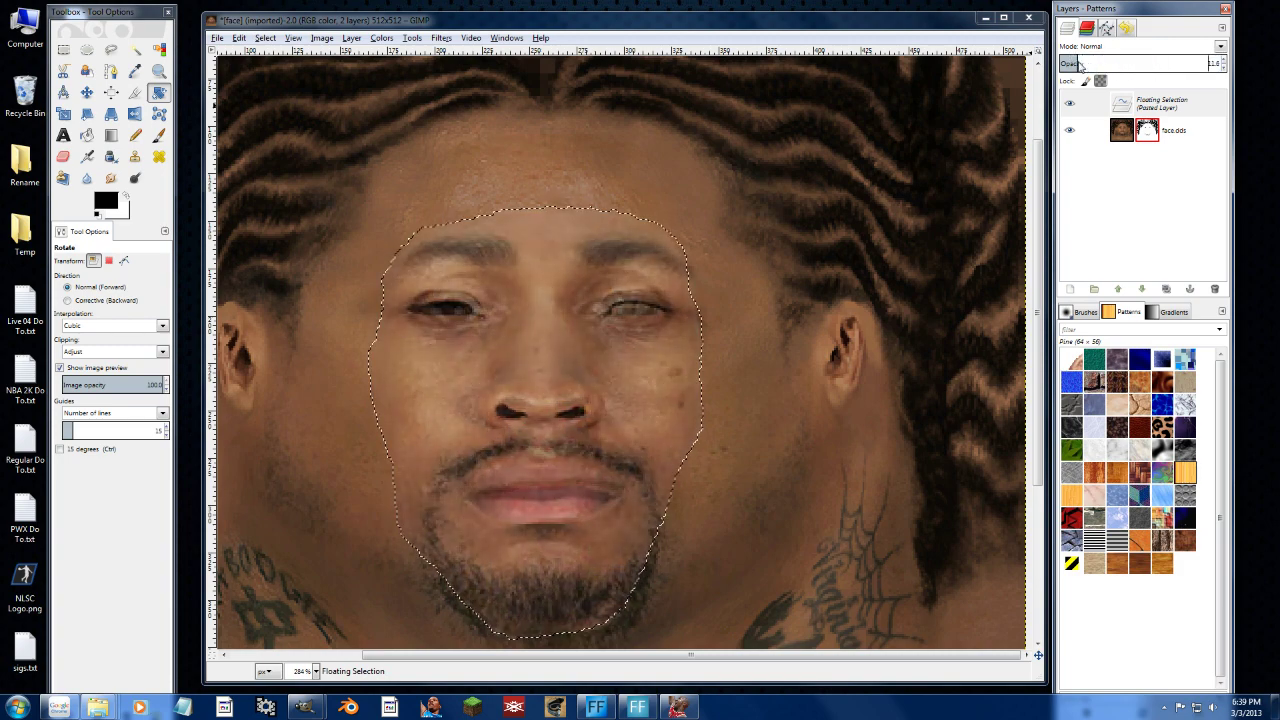
pyautogui.click(87, 92)
pyautogui.moveTo(545, 397); pyautogui.dragTo(545, 400)
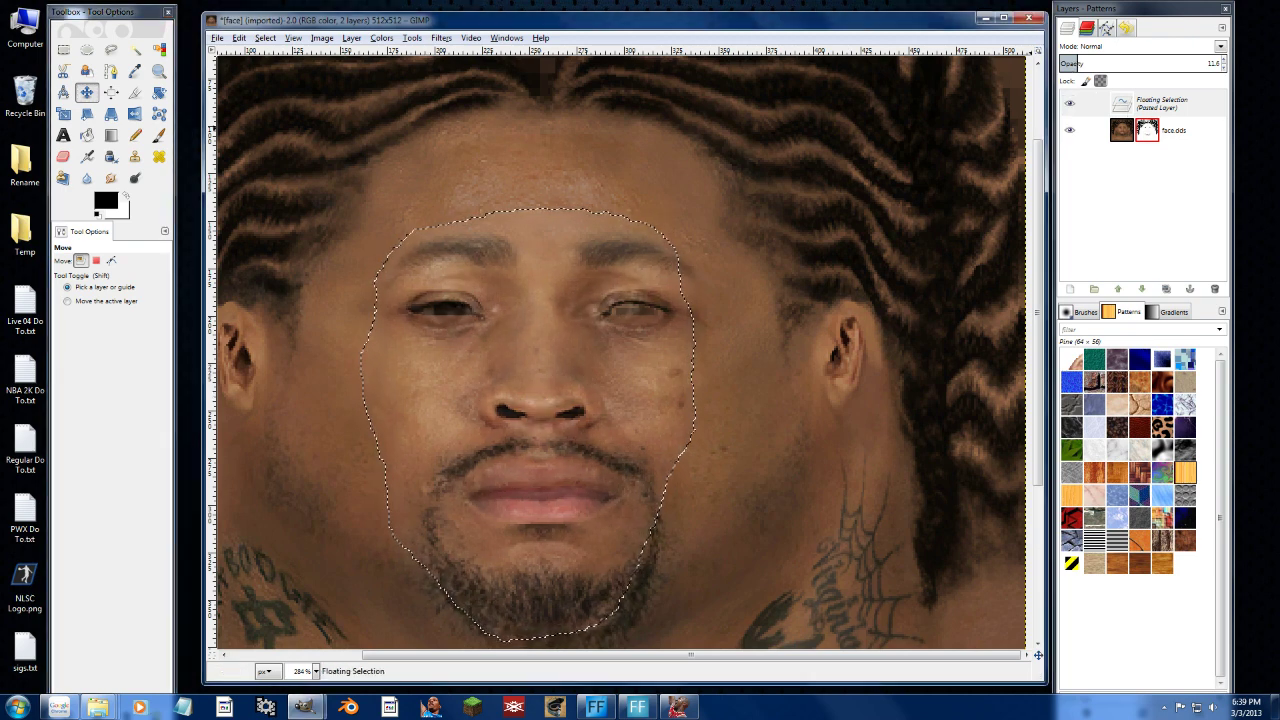
pyautogui.moveTo(1076, 66); pyautogui.dragTo(1027, 93)
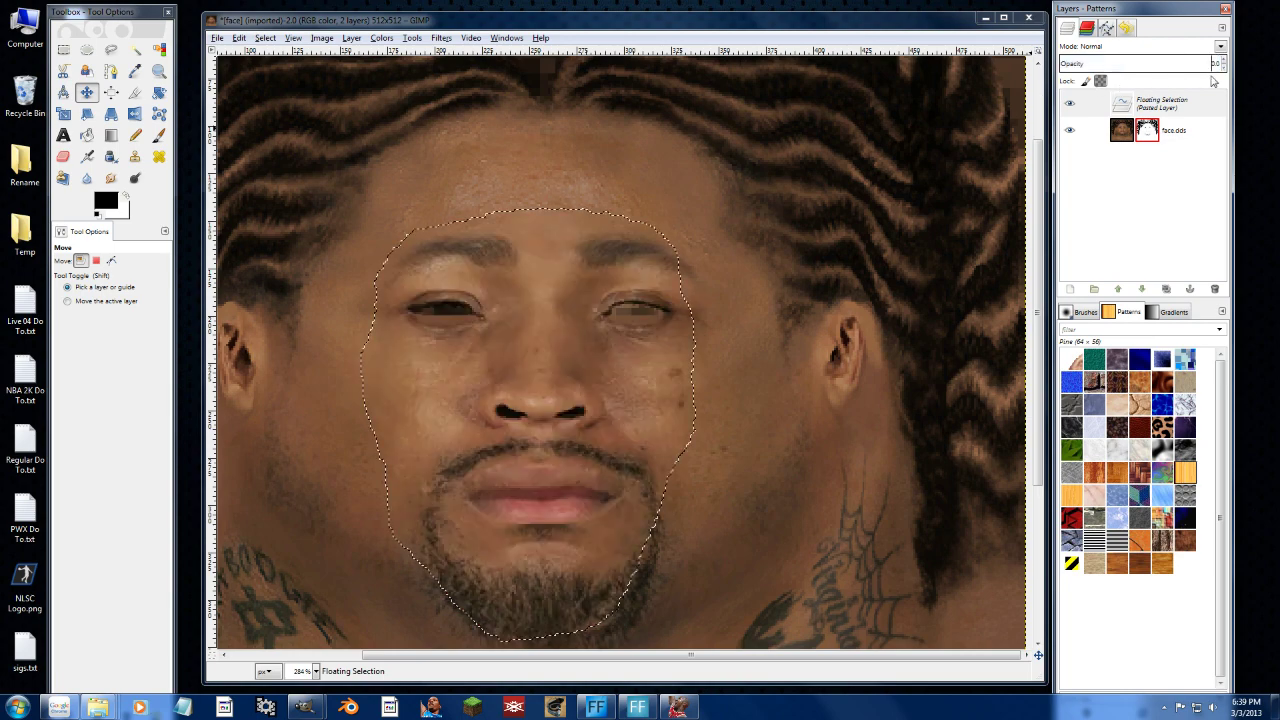
pyautogui.moveTo(1213, 80)
pyautogui.mouseDown()
pyautogui.moveTo(1230, 82)
pyautogui.moveTo(1120, 80)
pyautogui.moveTo(1228, 74)
pyautogui.mouseUp()
# Erase along the pasted face's lower-left jaw and chin edges.
pyautogui.click(63, 156)
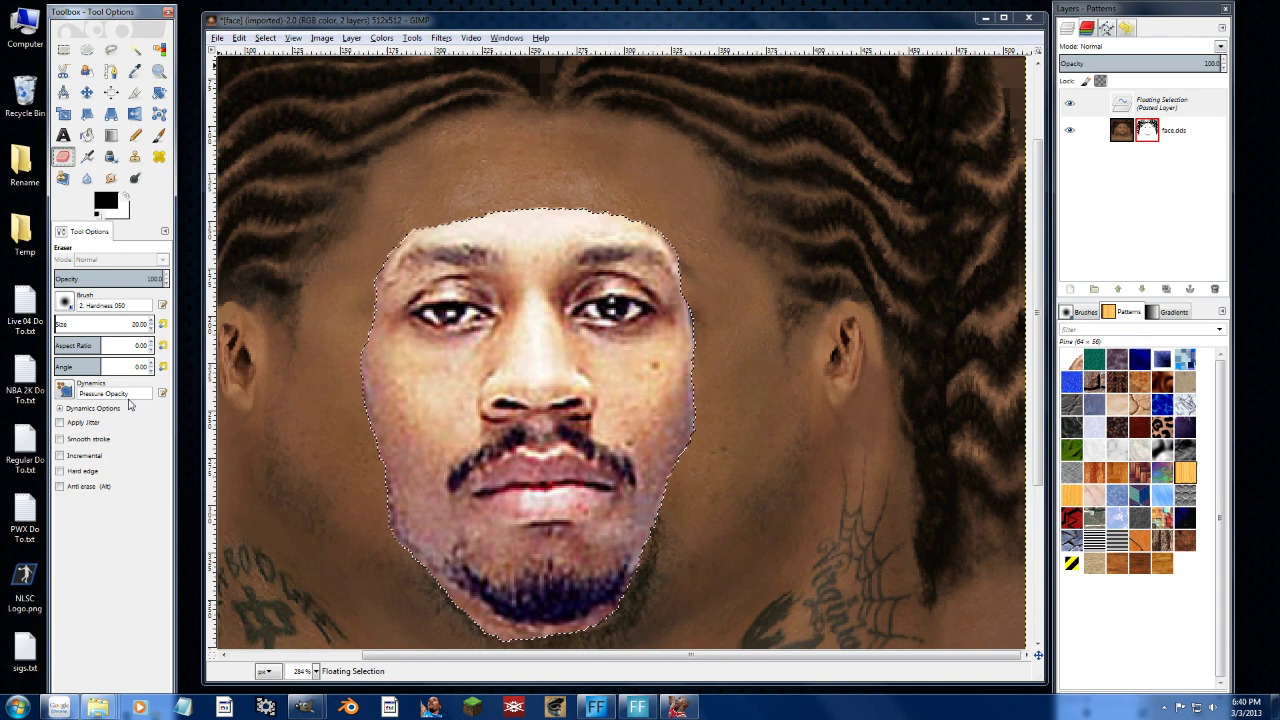
pyautogui.moveTo(382, 573); pyautogui.dragTo(435, 592)
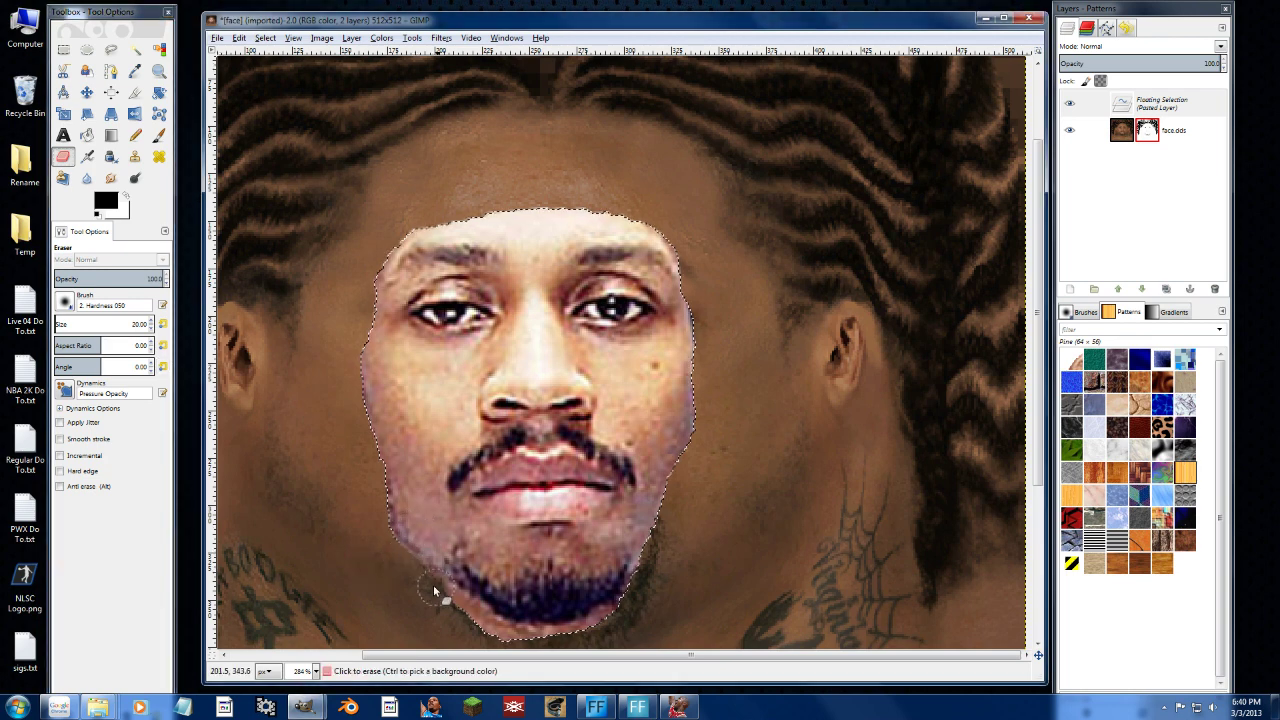
pyautogui.moveTo(612, 637); pyautogui.dragTo(631, 624)
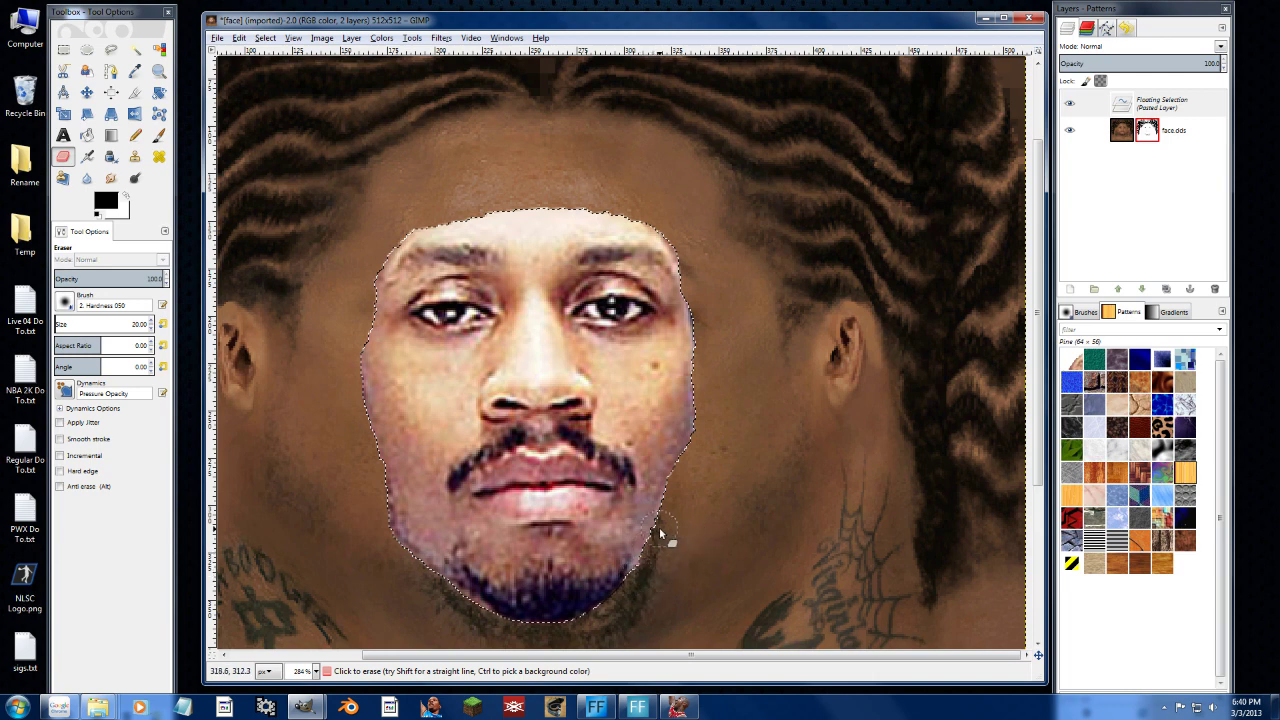
# Set the pasted face's opacity to 58.7.
pyautogui.click(1221, 66)
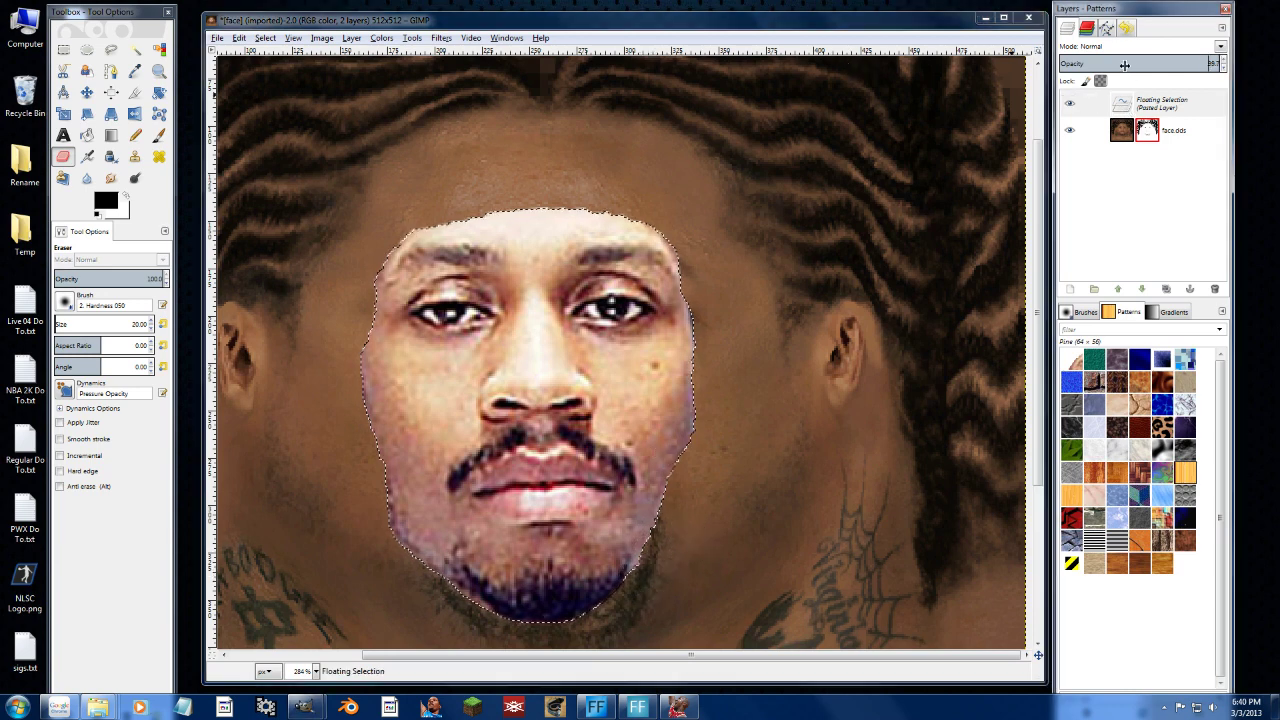
pyautogui.click(1221, 66)
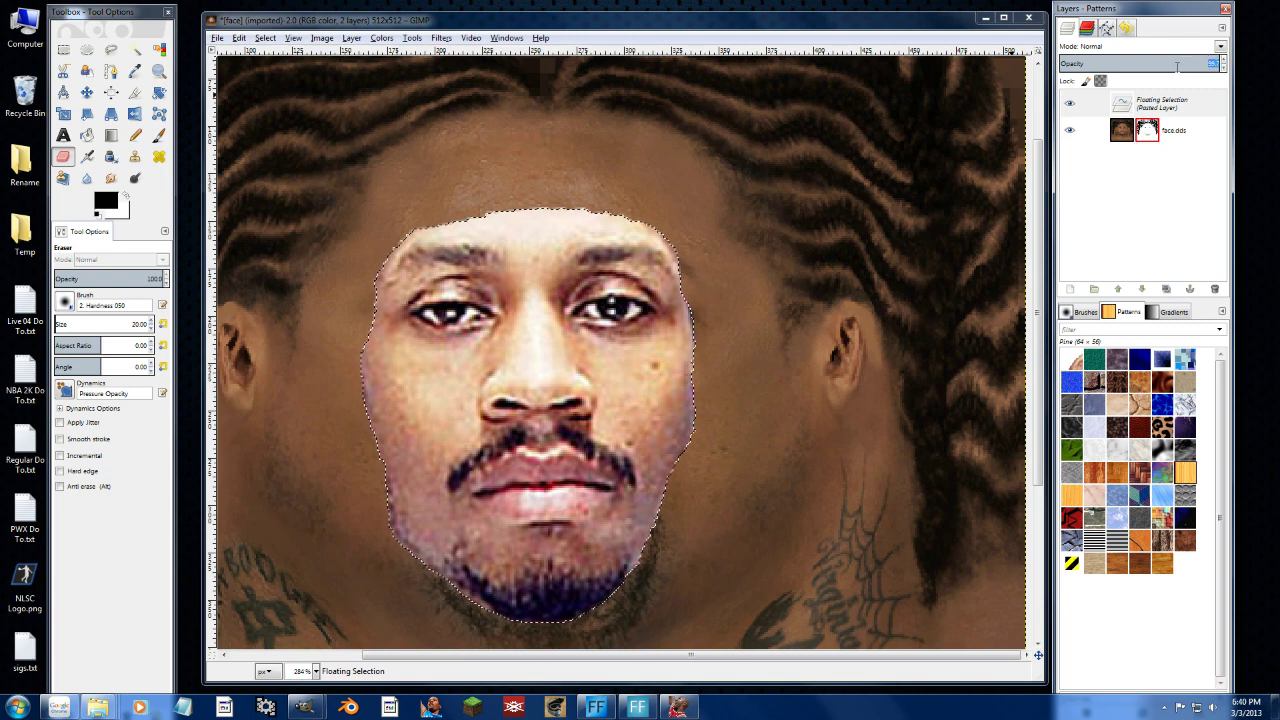
pyautogui.press('pagedown')
pyautogui.press('pagedown')
pyautogui.press('pagedown')
pyautogui.press('pagedown')
pyautogui.press('pagedown')
pyautogui.press('pagedown')
pyautogui.press('pagedown')
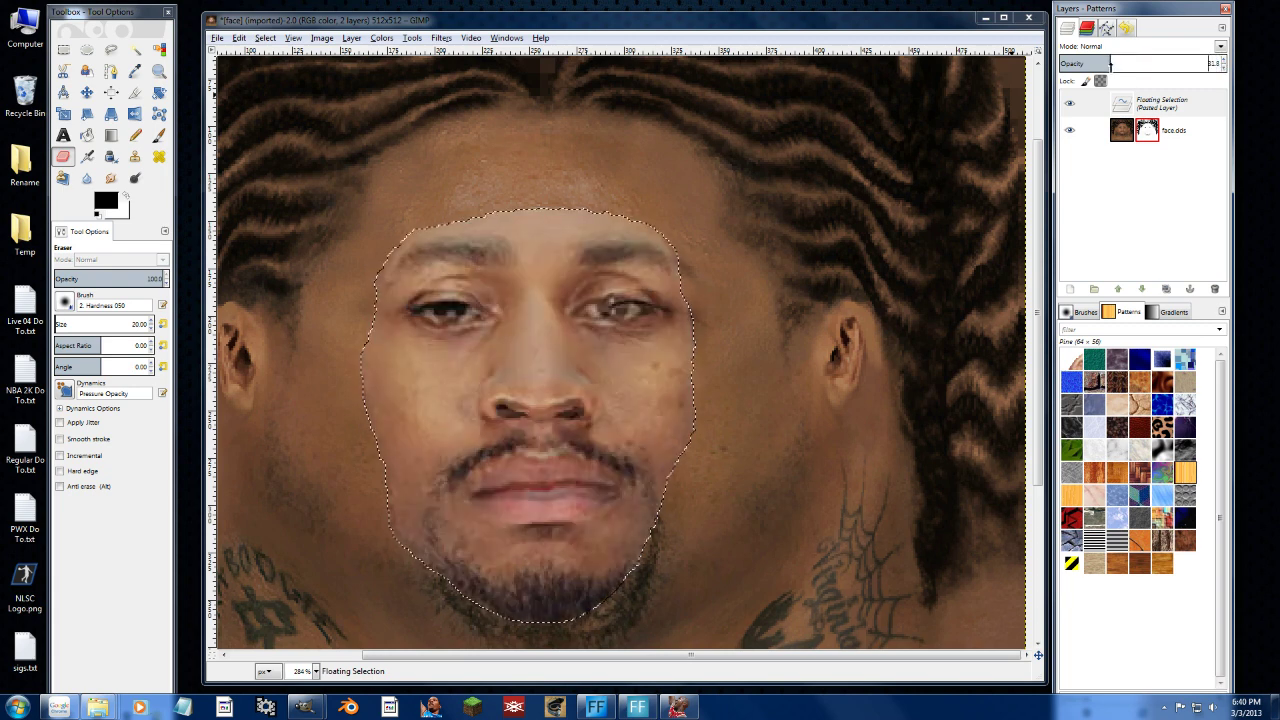
pyautogui.click(552, 456)
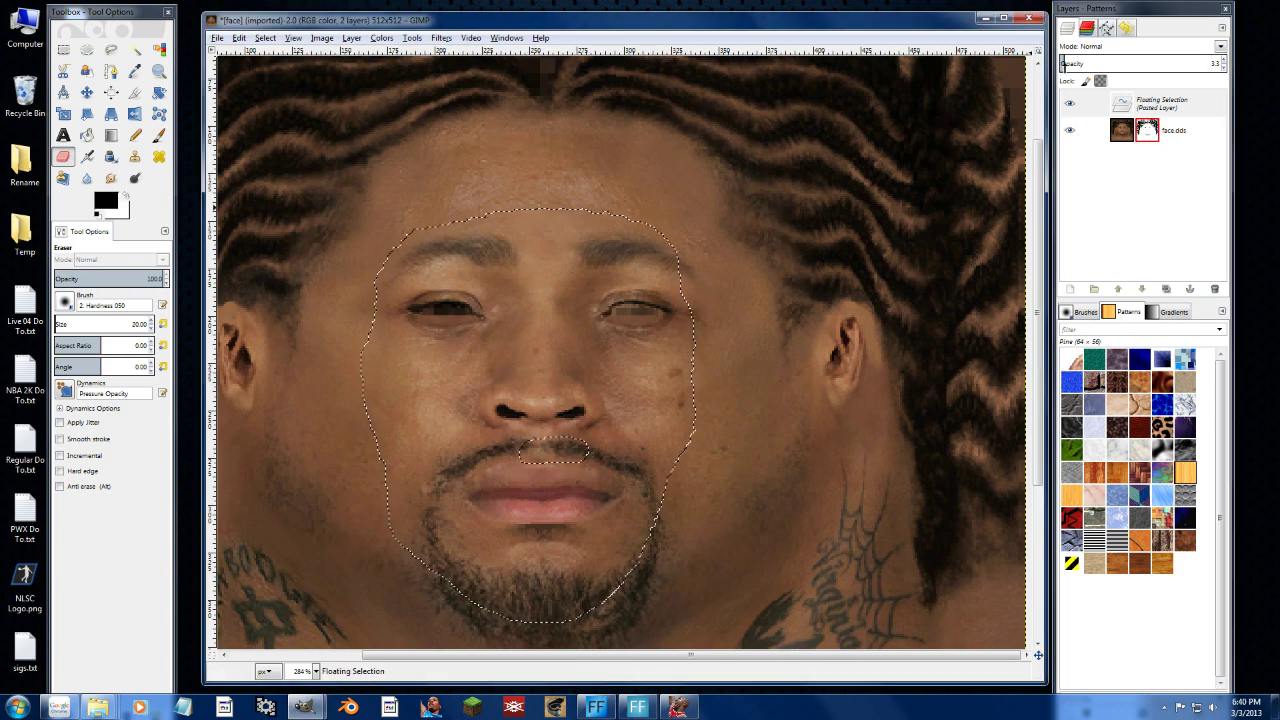
pyautogui.moveTo(1140, 66); pyautogui.dragTo(1153, 70)
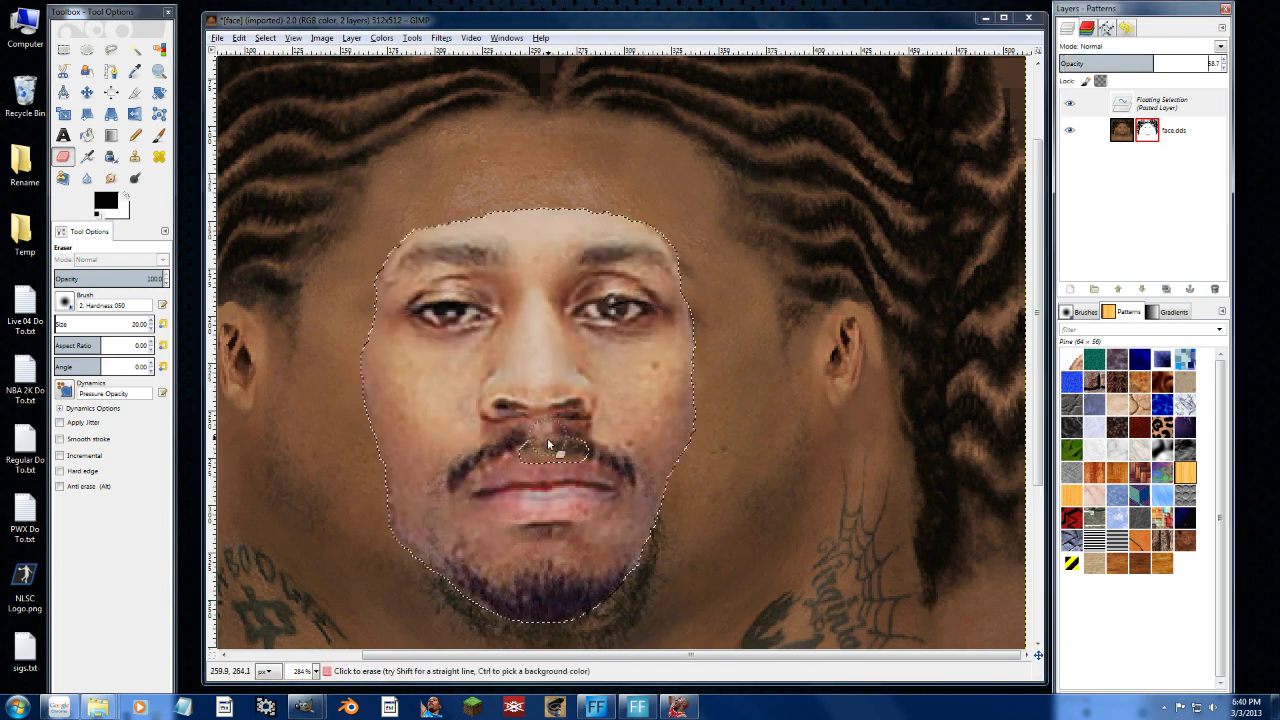
pyautogui.click(590, 445)
# Erase the right side of the chin and both jaw edges of the pasted face.
pyautogui.moveTo(652, 514)
pyautogui.mouseDown()
pyautogui.moveTo(652, 571)
pyautogui.moveTo(545, 560)
pyautogui.moveTo(591, 614)
pyautogui.moveTo(643, 537)
pyautogui.moveTo(629, 534)
pyautogui.moveTo(663, 520)
pyautogui.moveTo(486, 594)
pyautogui.moveTo(506, 583)
pyautogui.moveTo(420, 545)
pyautogui.moveTo(449, 478)
pyautogui.moveTo(510, 445)
pyautogui.moveTo(502, 462)
pyautogui.moveTo(514, 457)
pyautogui.moveTo(437, 509)
pyautogui.moveTo(473, 555)
pyautogui.moveTo(466, 526)
pyautogui.moveTo(534, 560)
pyautogui.moveTo(586, 531)
pyautogui.moveTo(559, 545)
pyautogui.moveTo(465, 535)
pyautogui.moveTo(510, 530)
pyautogui.moveTo(525, 552)
pyautogui.mouseUp()
pyautogui.moveTo(425, 570)
pyautogui.mouseDown()
pyautogui.moveTo(369, 397)
pyautogui.moveTo(383, 456)
pyautogui.moveTo(412, 462)
pyautogui.moveTo(400, 425)
pyautogui.mouseUp()
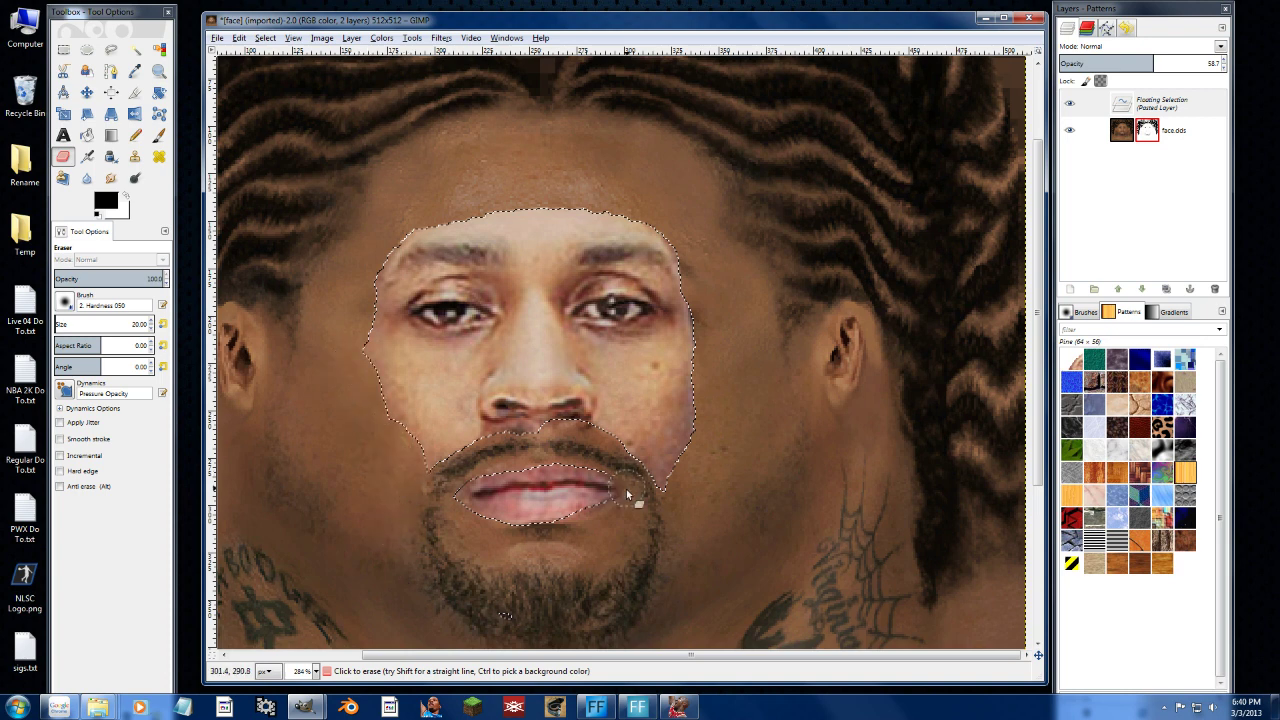
pyautogui.moveTo(638, 500)
pyautogui.mouseDown()
pyautogui.moveTo(677, 457)
pyautogui.moveTo(658, 440)
pyautogui.moveTo(686, 457)
pyautogui.moveTo(640, 455)
pyautogui.mouseUp()
# Switch the eraser to the 2. Hardness 025 brush at size about 104 and erase the left cheek.
pyautogui.click(65, 303)
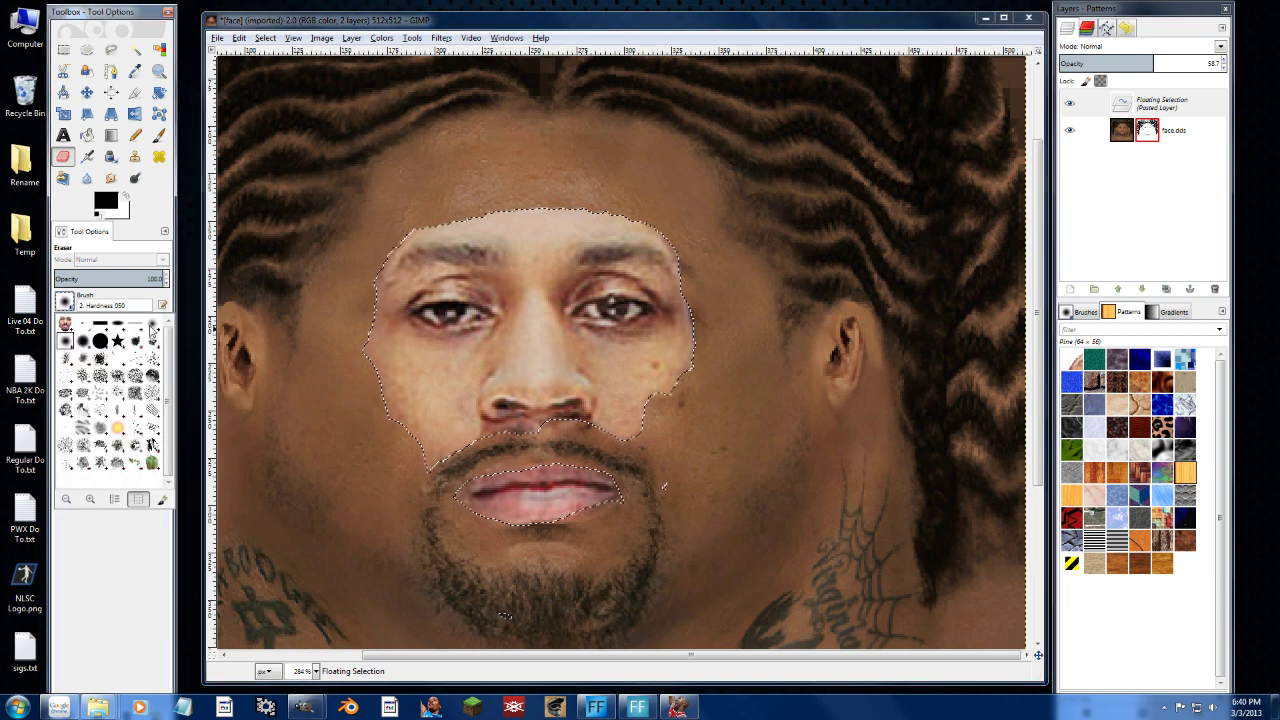
pyautogui.click(90, 330)
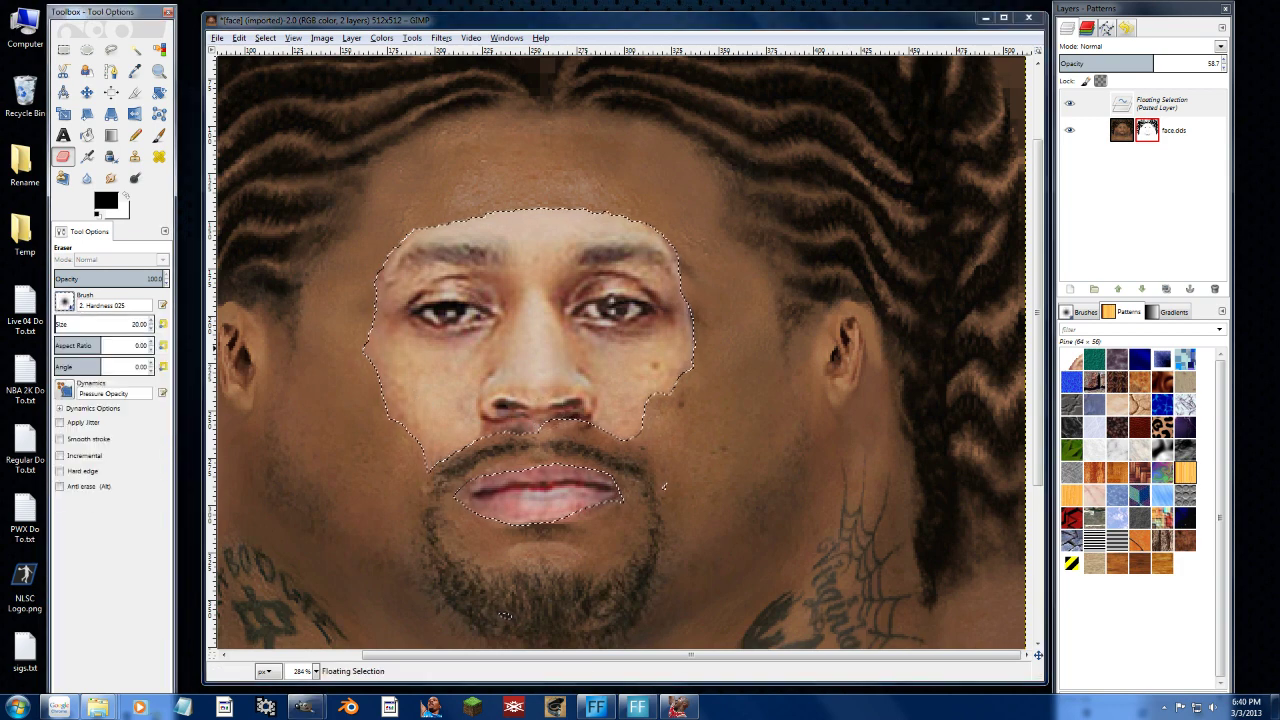
pyautogui.moveTo(60, 324); pyautogui.dragTo(64, 324)
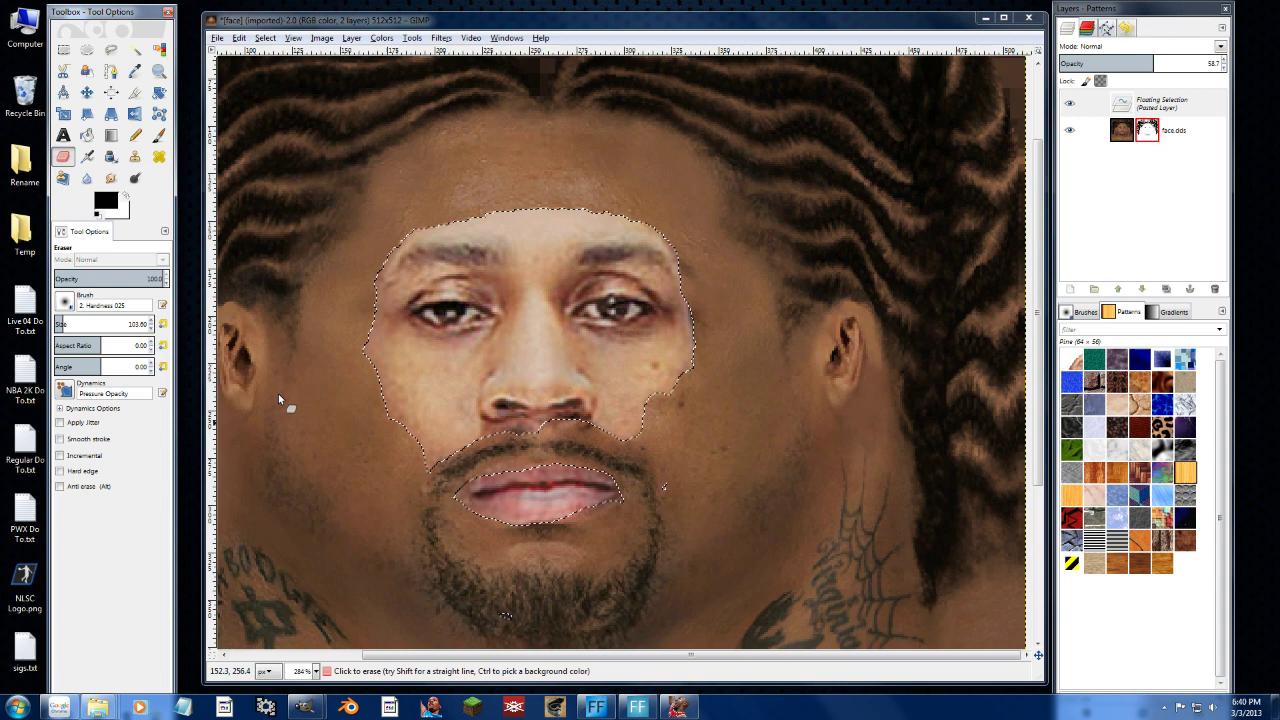
pyautogui.moveTo(365, 471)
pyautogui.mouseDown()
pyautogui.moveTo(337, 414)
pyautogui.moveTo(320, 251)
pyautogui.moveTo(448, 193)
pyautogui.moveTo(590, 174)
pyautogui.moveTo(763, 217)
pyautogui.moveTo(743, 391)
pyautogui.moveTo(755, 321)
pyautogui.moveTo(722, 402)
pyautogui.mouseUp()
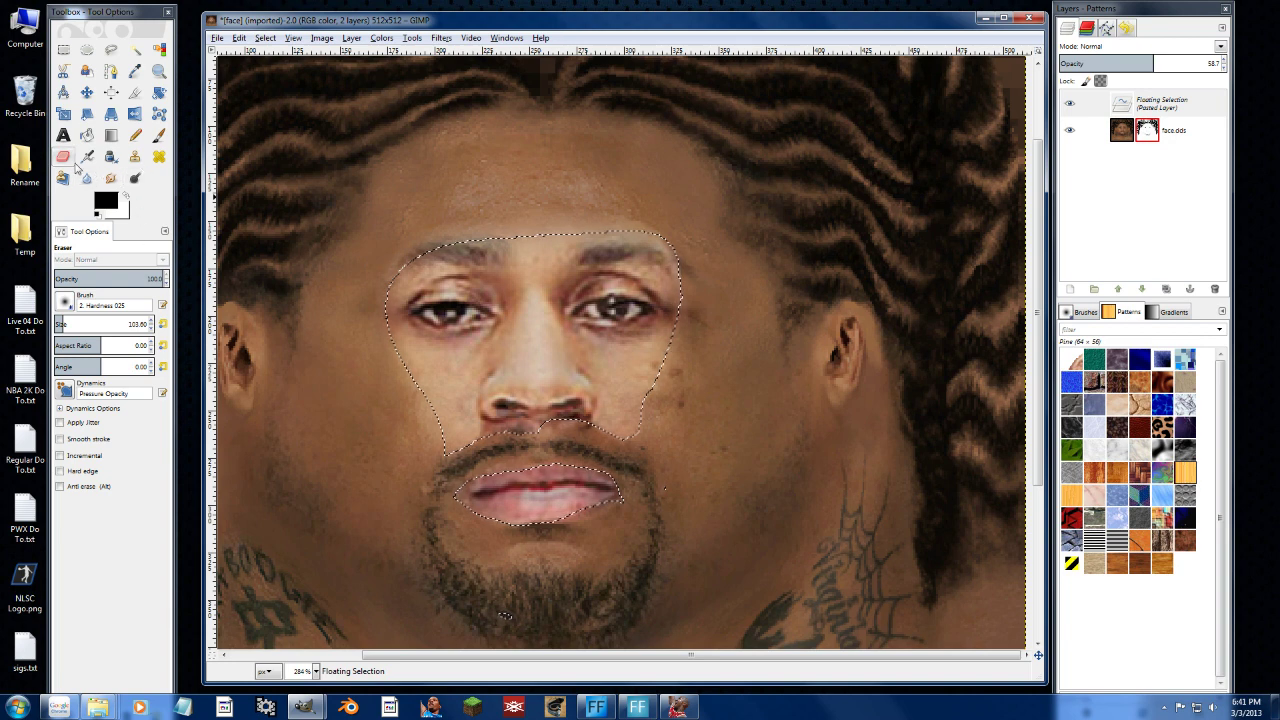
# Reduce the eraser size to about 67 and set the pasted face's opacity to 100.
pyautogui.click(57, 325)
pyautogui.moveTo(57, 325); pyautogui.dragTo(42, 328)
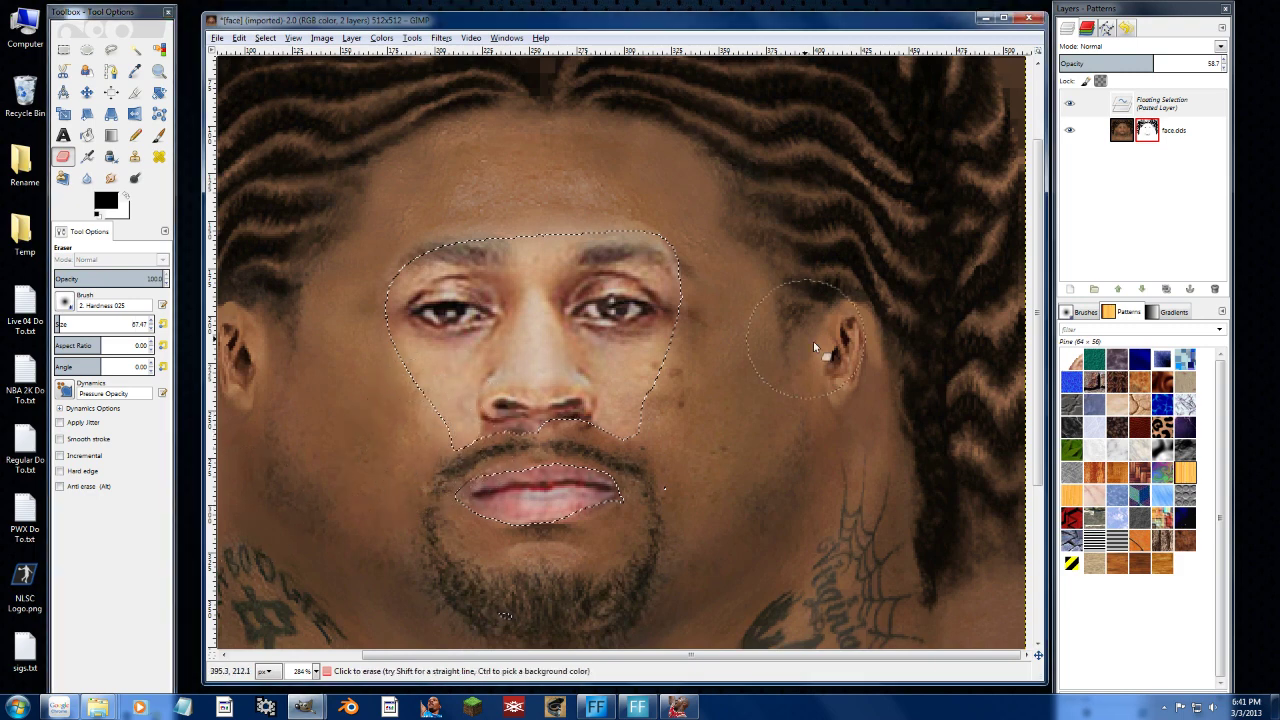
pyautogui.rightClick(1167, 120)
pyautogui.click(1148, 66)
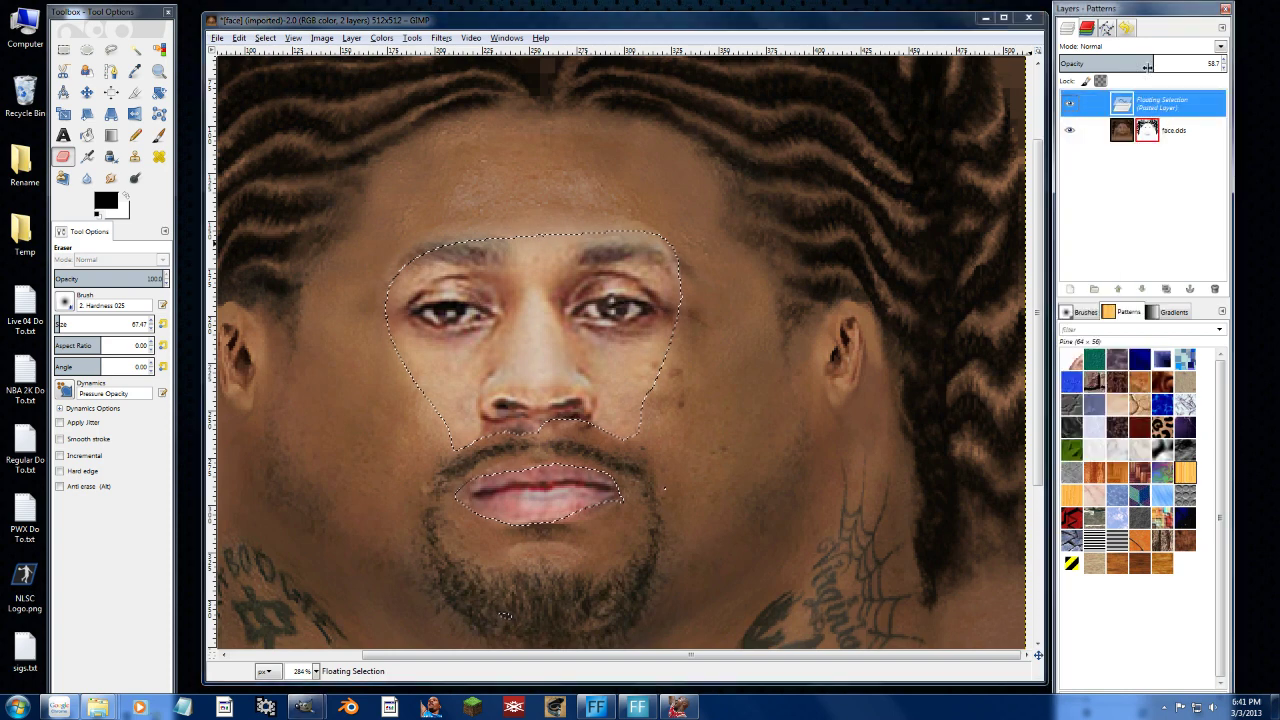
pyautogui.moveTo(1152, 62); pyautogui.dragTo(1276, 72)
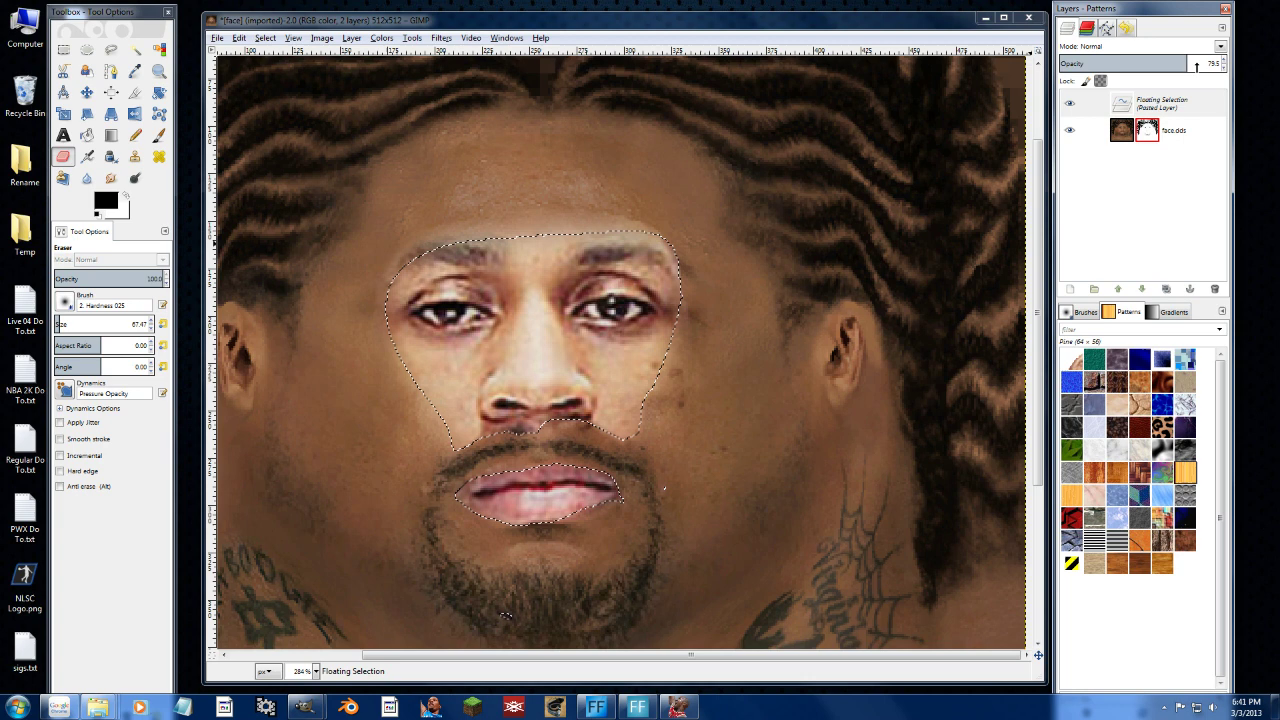
pyautogui.write('100')
pyautogui.press('Return')
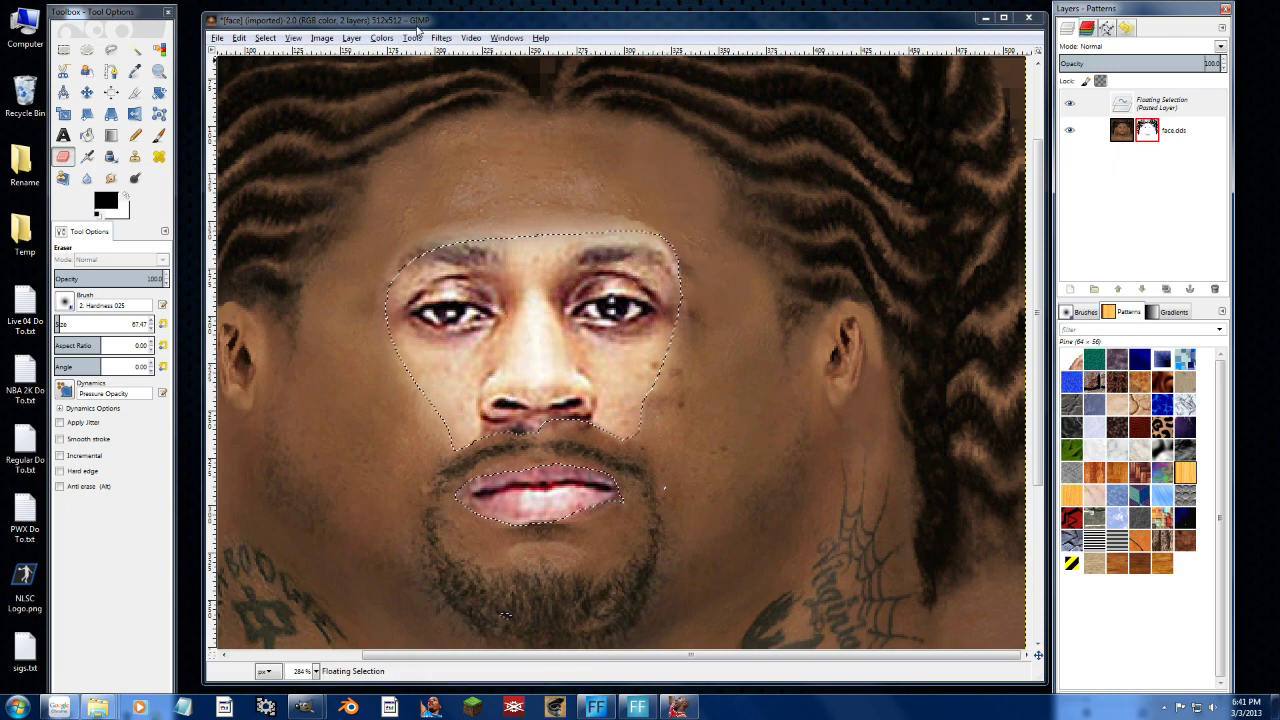
# Shift the hue and reduce the saturation of the pasted face patch with Hue-Saturation.
pyautogui.click(411, 38)
pyautogui.moveTo(381, 38)
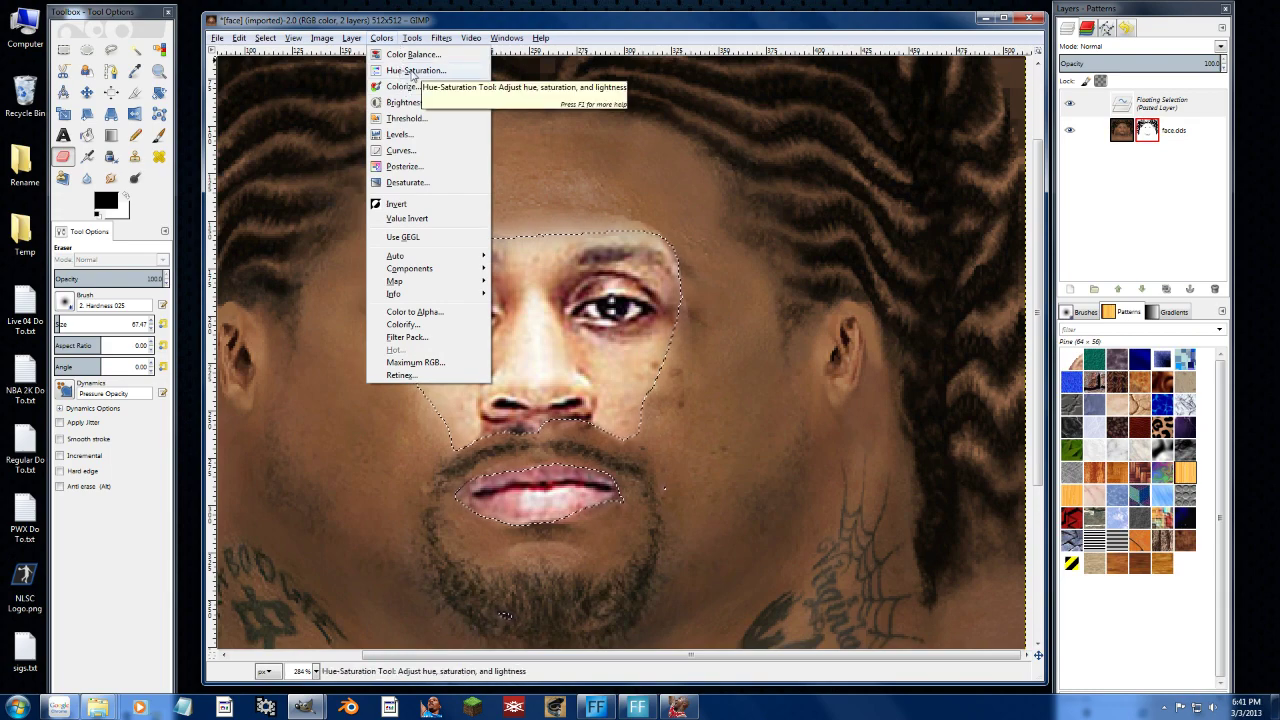
pyautogui.click(413, 72)
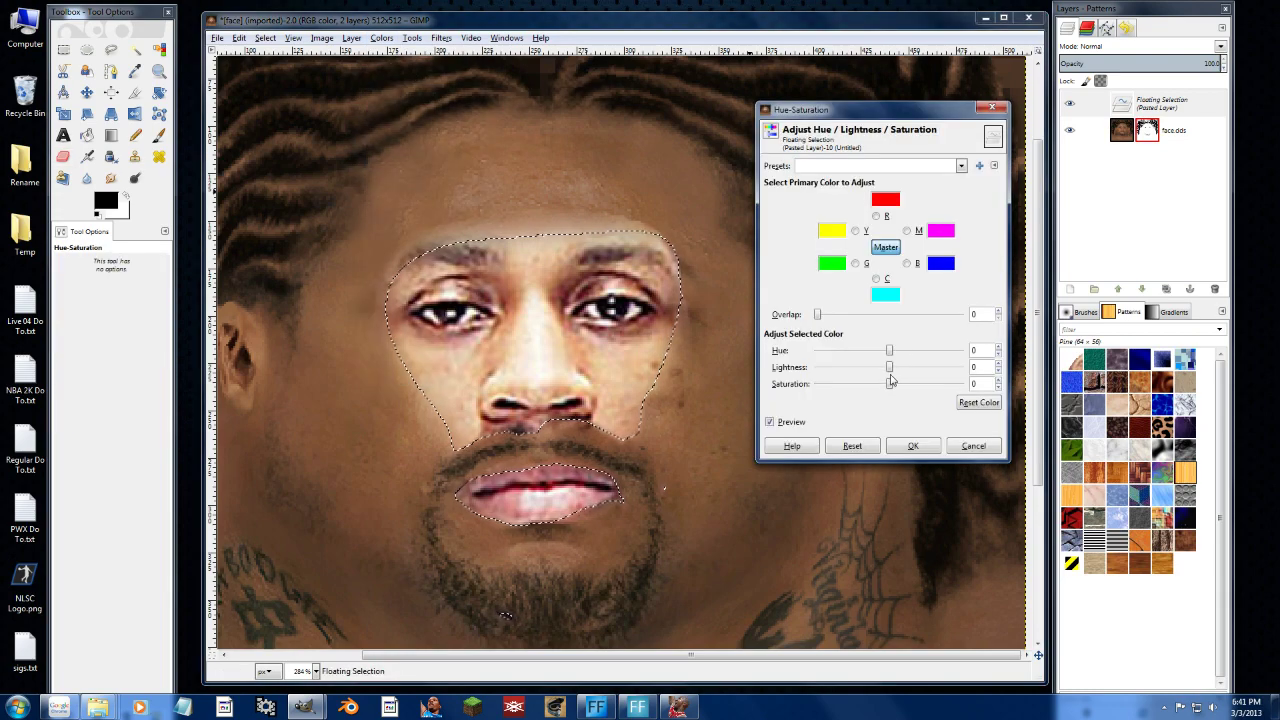
pyautogui.moveTo(890, 390); pyautogui.dragTo(853, 400)
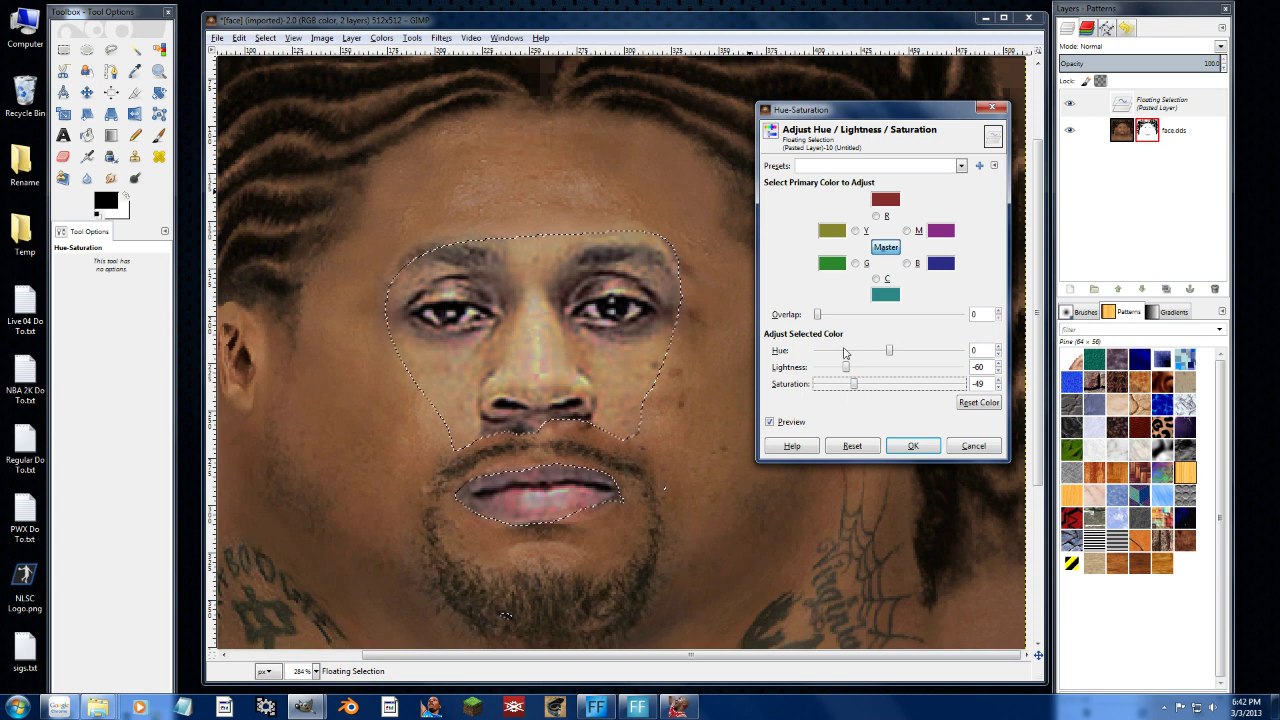
pyautogui.moveTo(882, 355); pyautogui.dragTo(892, 362)
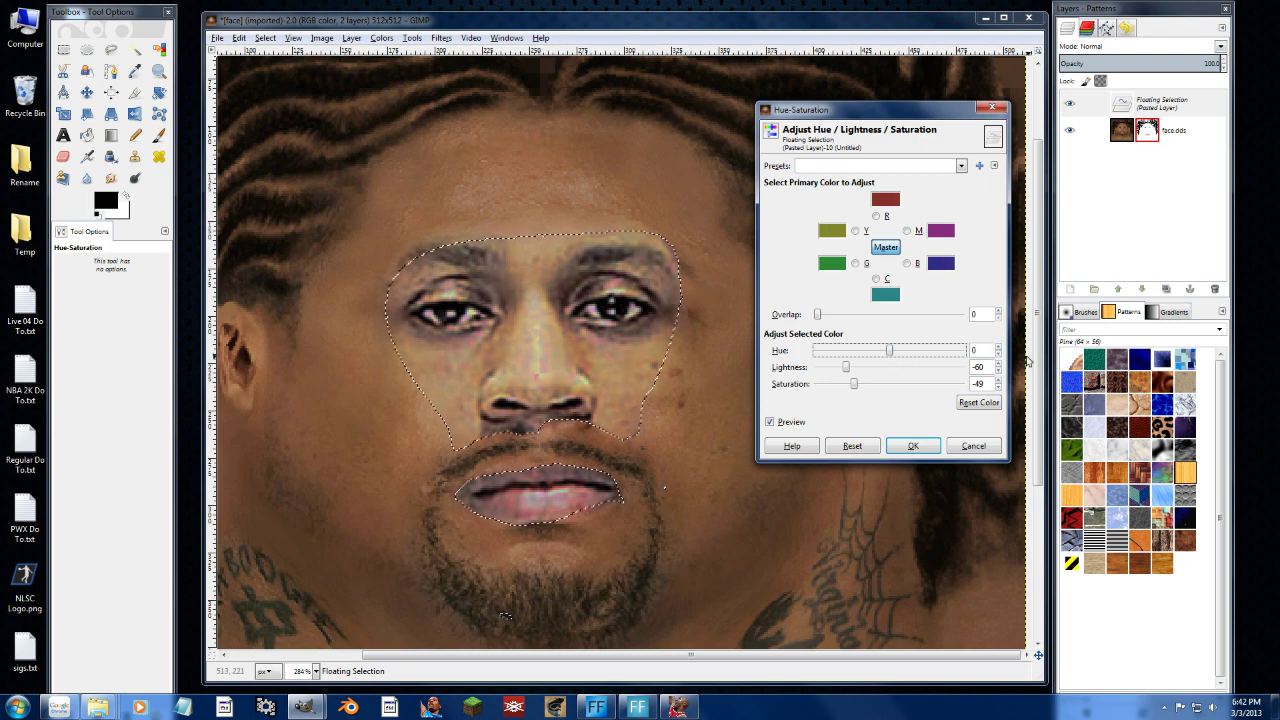
pyautogui.click(997, 355)
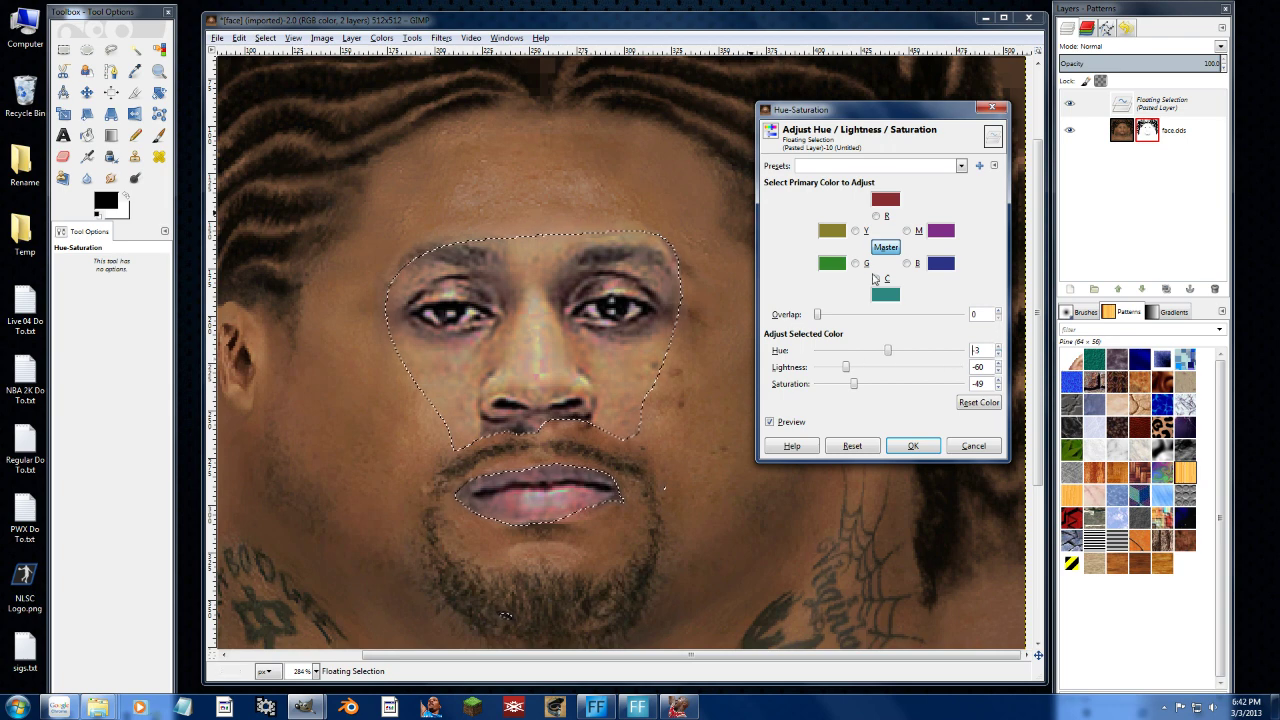
pyautogui.moveTo(854, 381)
pyautogui.mouseDown()
pyautogui.moveTo(806, 390)
pyautogui.moveTo(852, 397)
pyautogui.mouseUp()
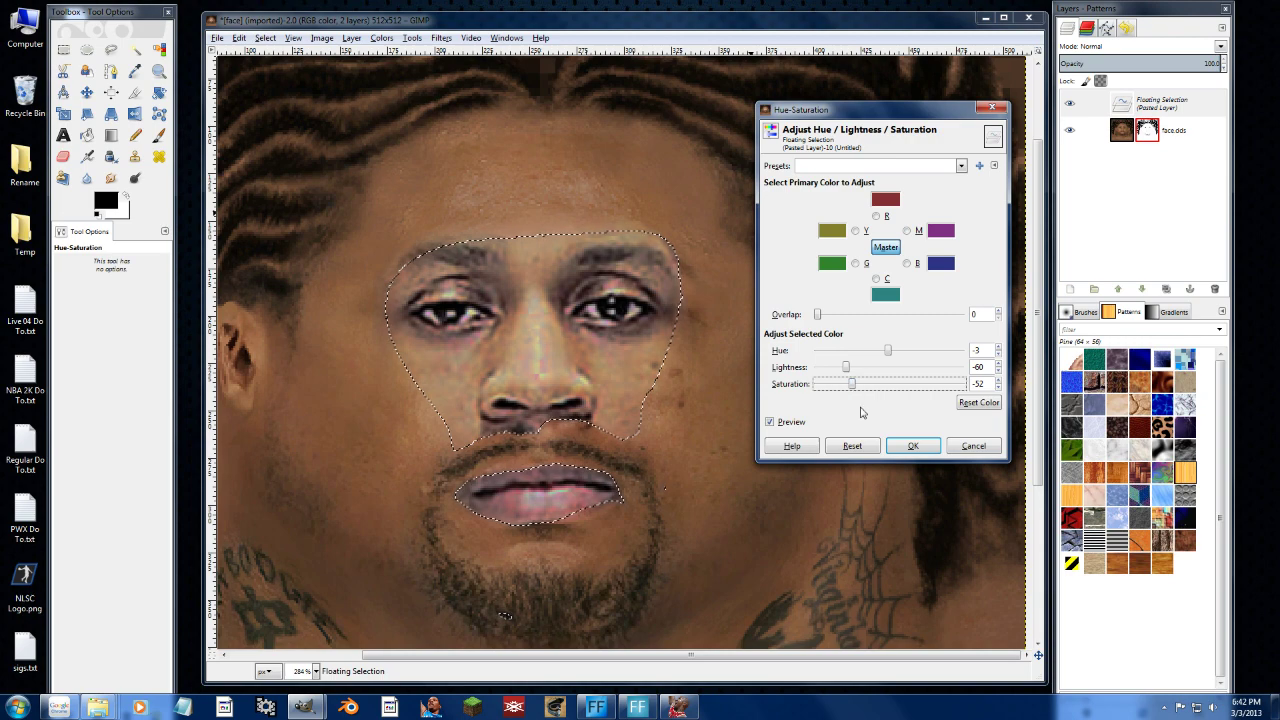
pyautogui.click(912, 446)
# Anchor the pasted patch onto the face.dds layer and fit the texture in view.
pyautogui.rightClick(1165, 112)
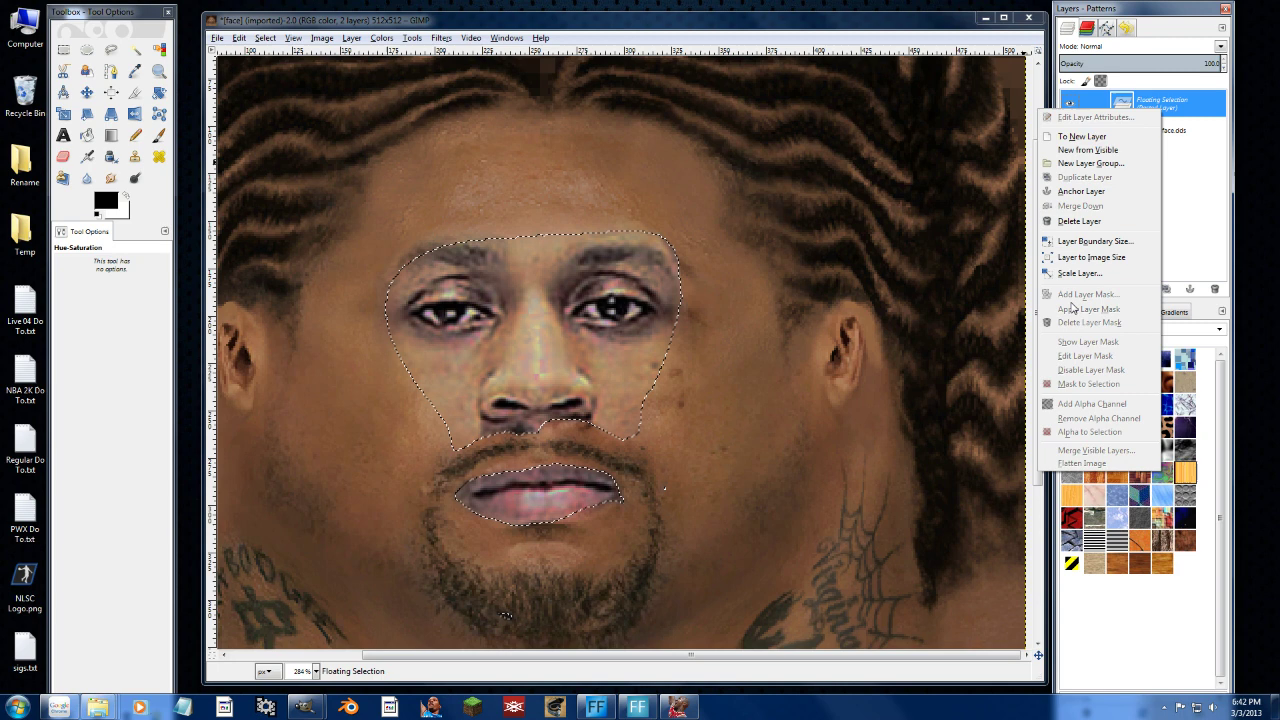
pyautogui.click(1081, 191)
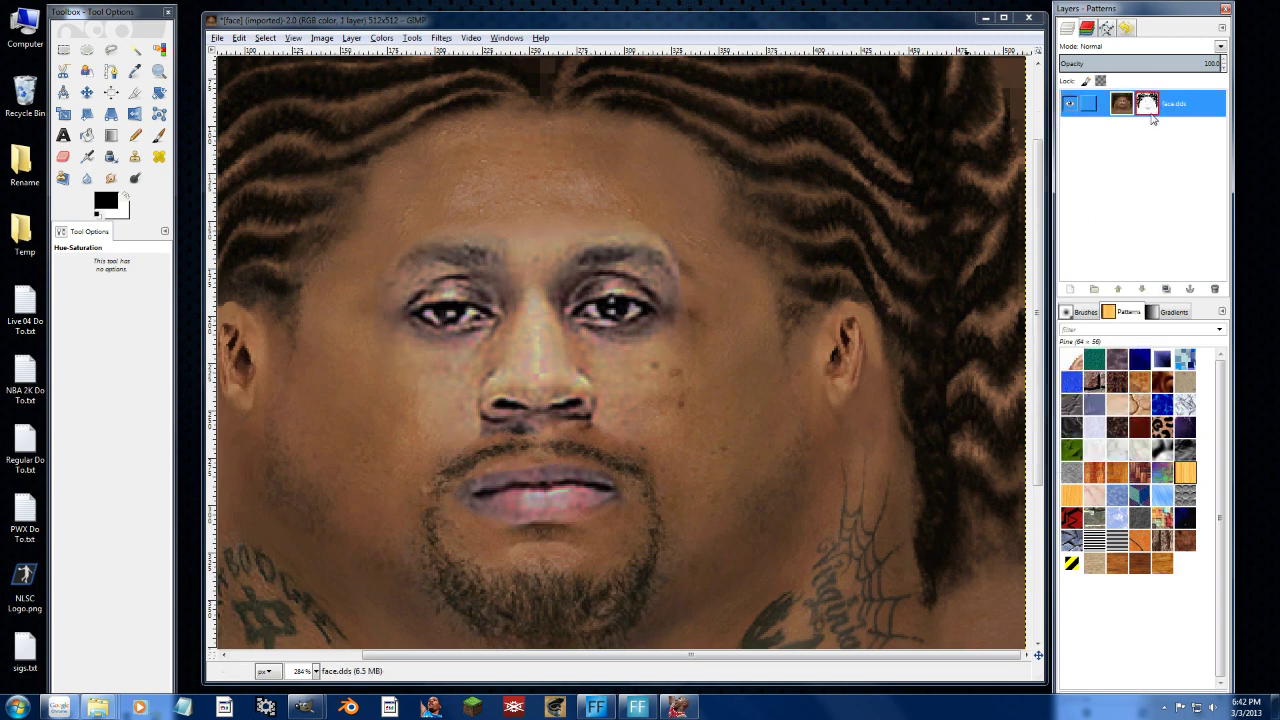
pyautogui.click(762, 19)
pyautogui.hotkey('shift', 'ctrl', 'j')
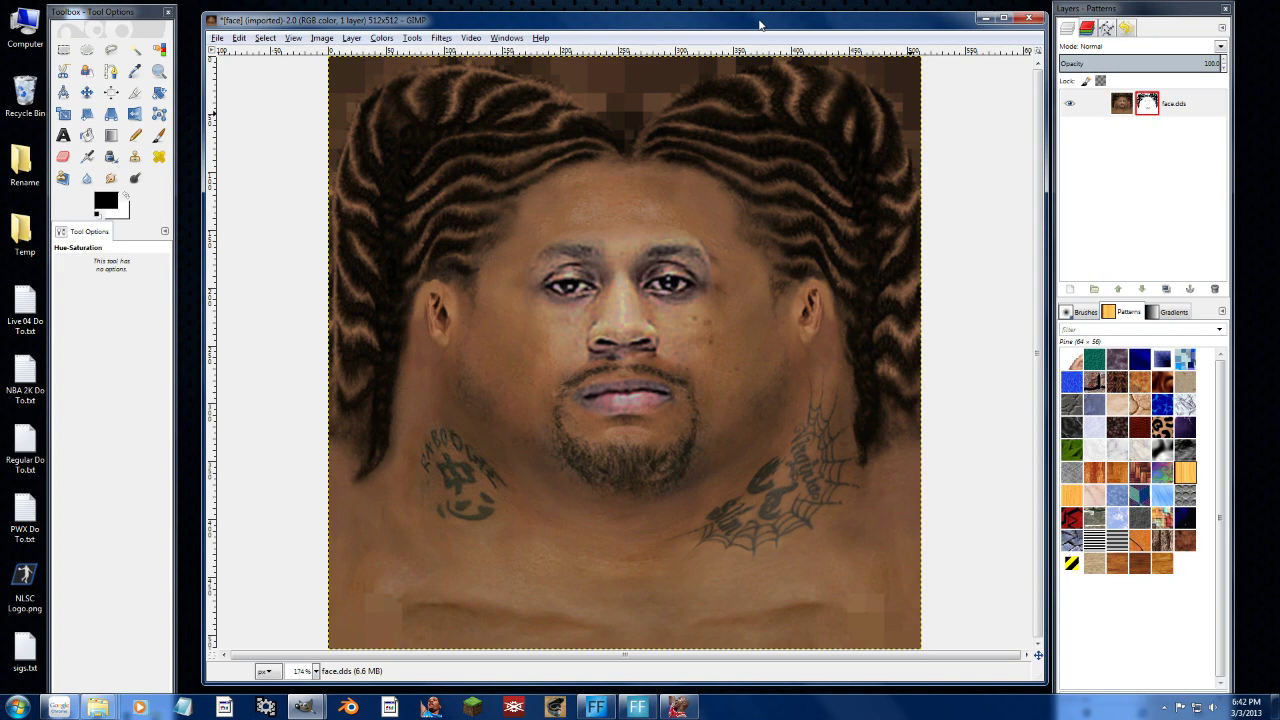
# Apply the layer mask to clear the hair, export over face.dds as BC3 / DXT5, and close the image.
pyautogui.rightClick(1112, 98)
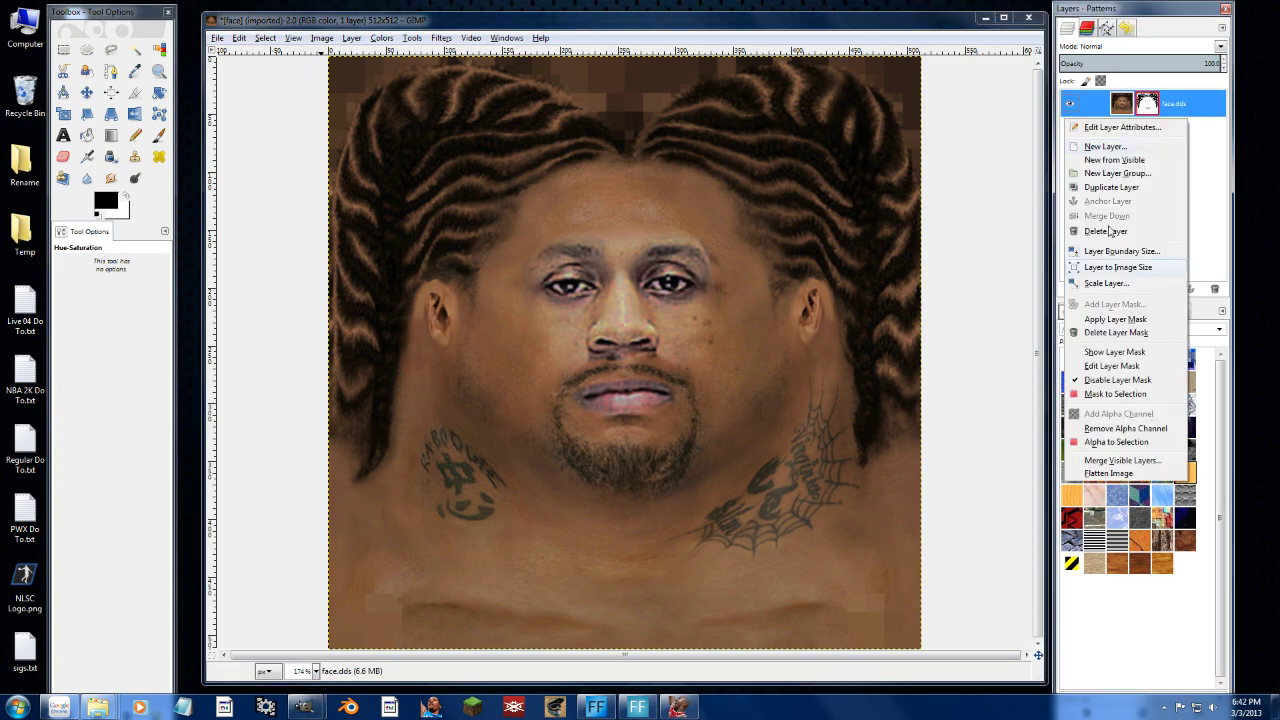
pyautogui.click(1110, 327)
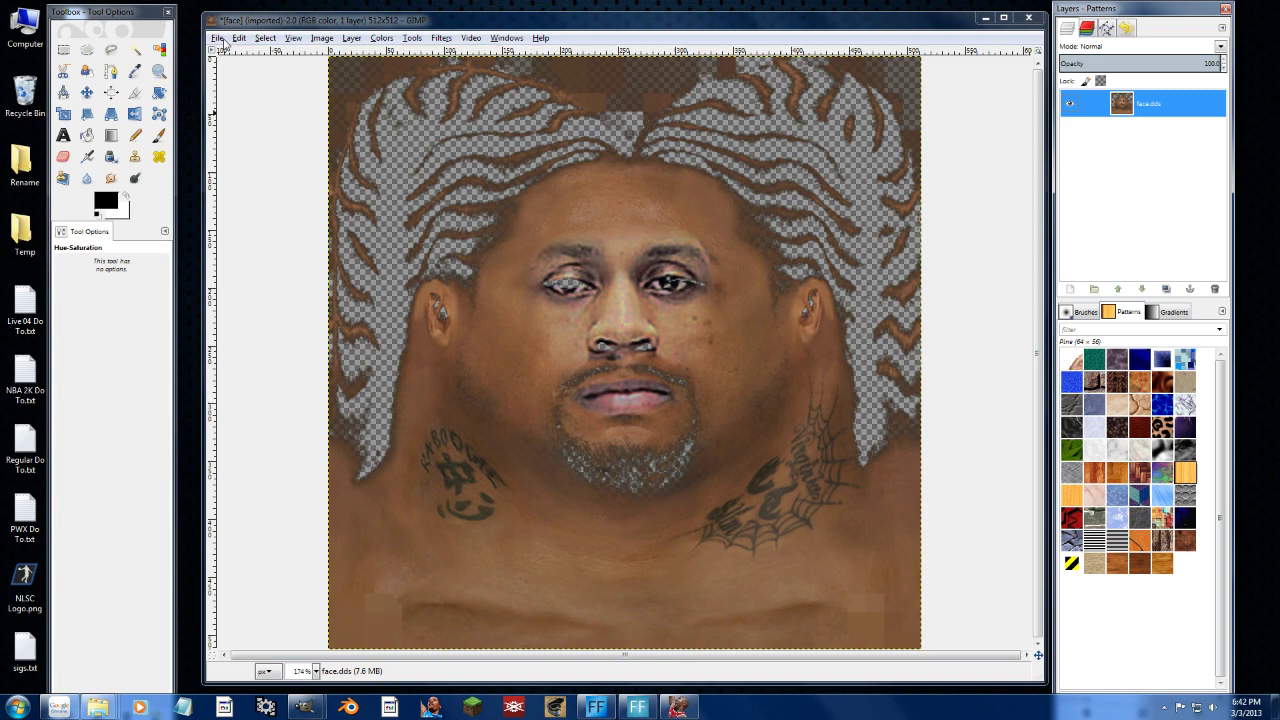
pyautogui.click(217, 38)
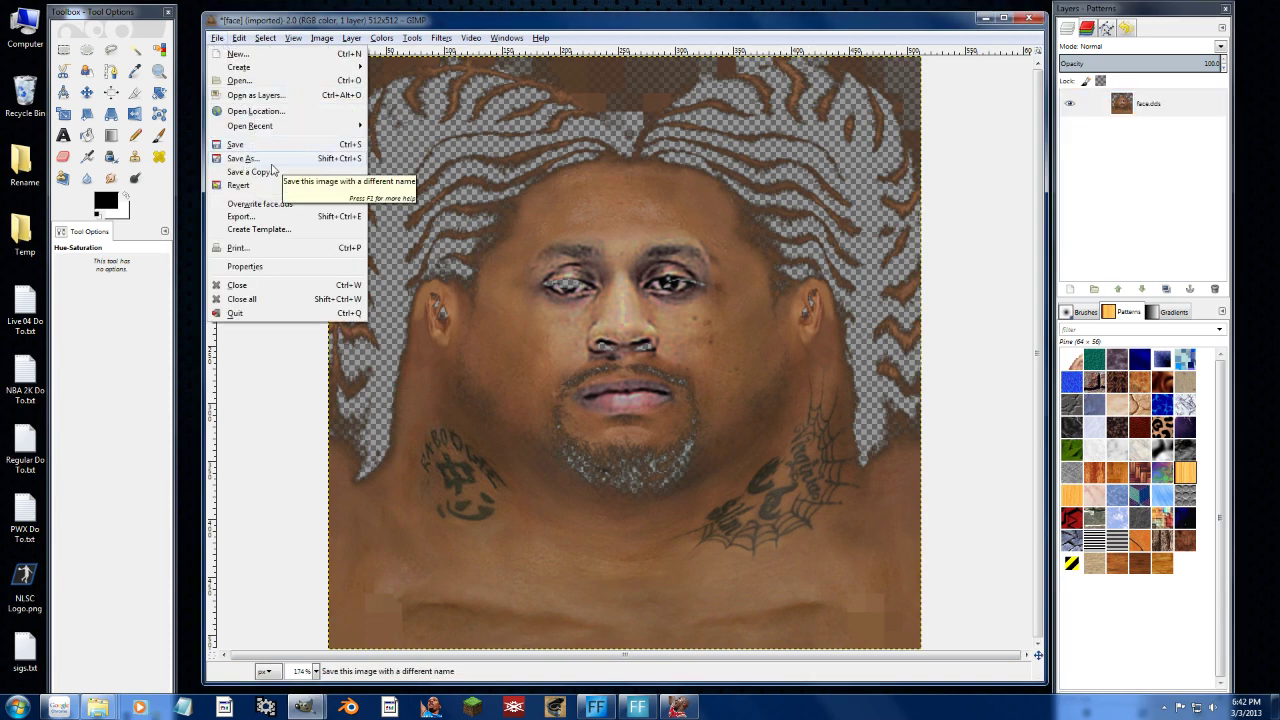
pyautogui.click(238, 217)
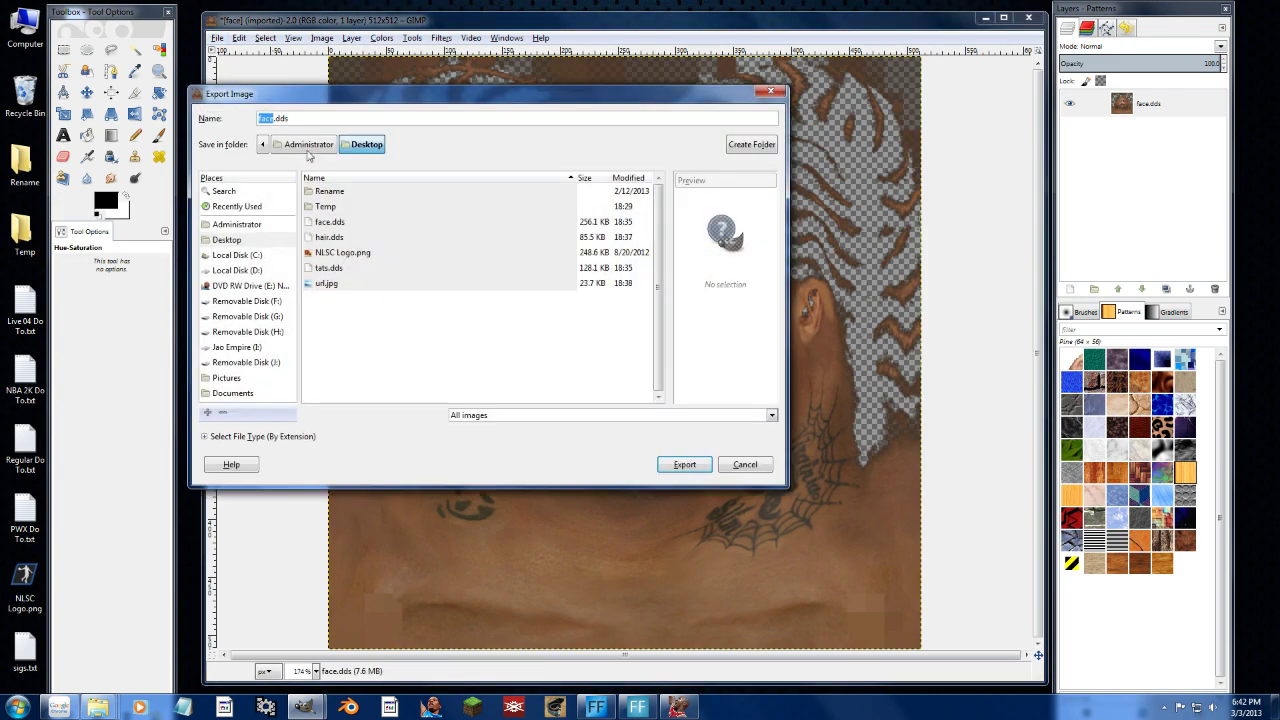
pyautogui.click(684, 464)
pyautogui.click(530, 347)
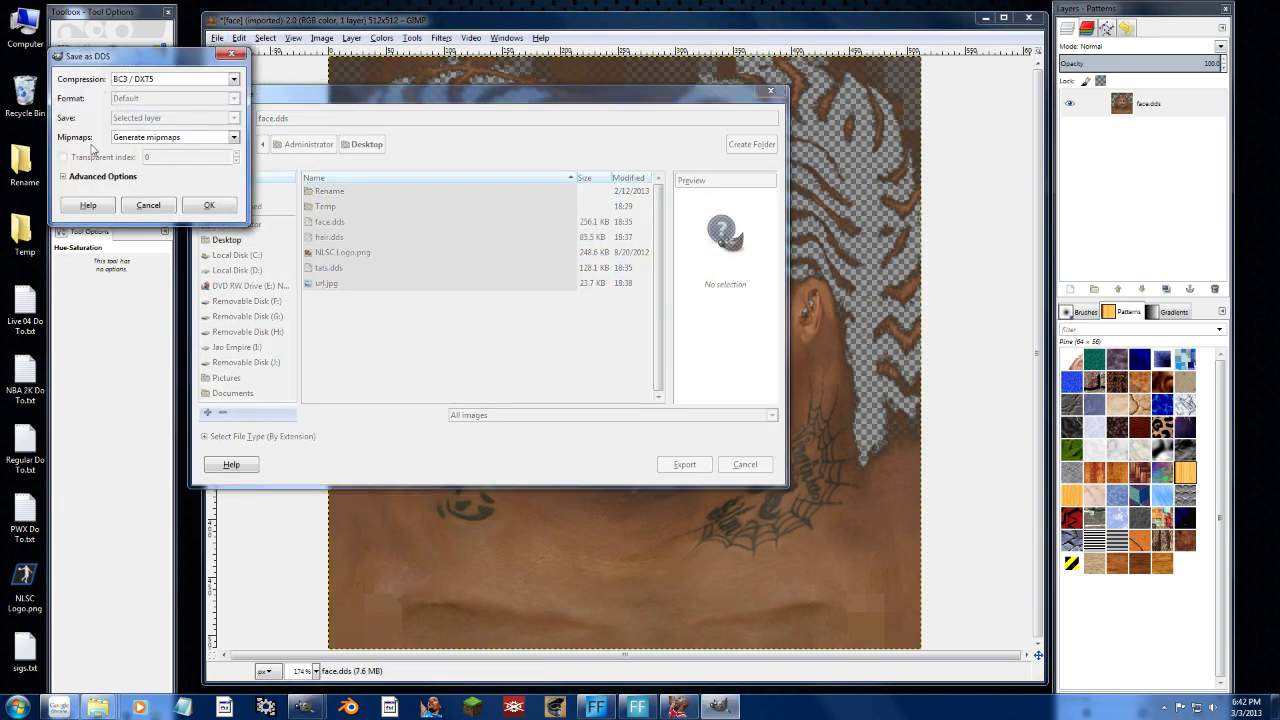
pyautogui.click(209, 206)
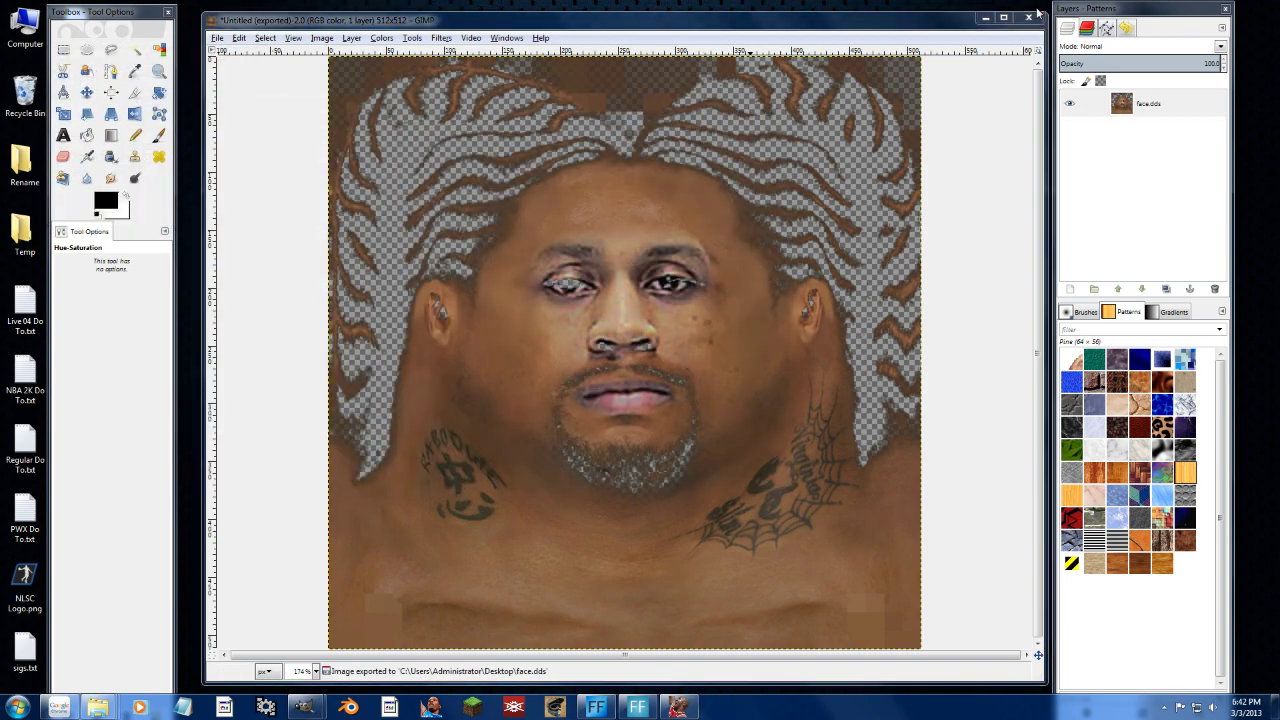
pyautogui.click(1029, 18)
# Close the face image and the url.jpg photo in GIMP without saving.
pyautogui.click(600, 412)
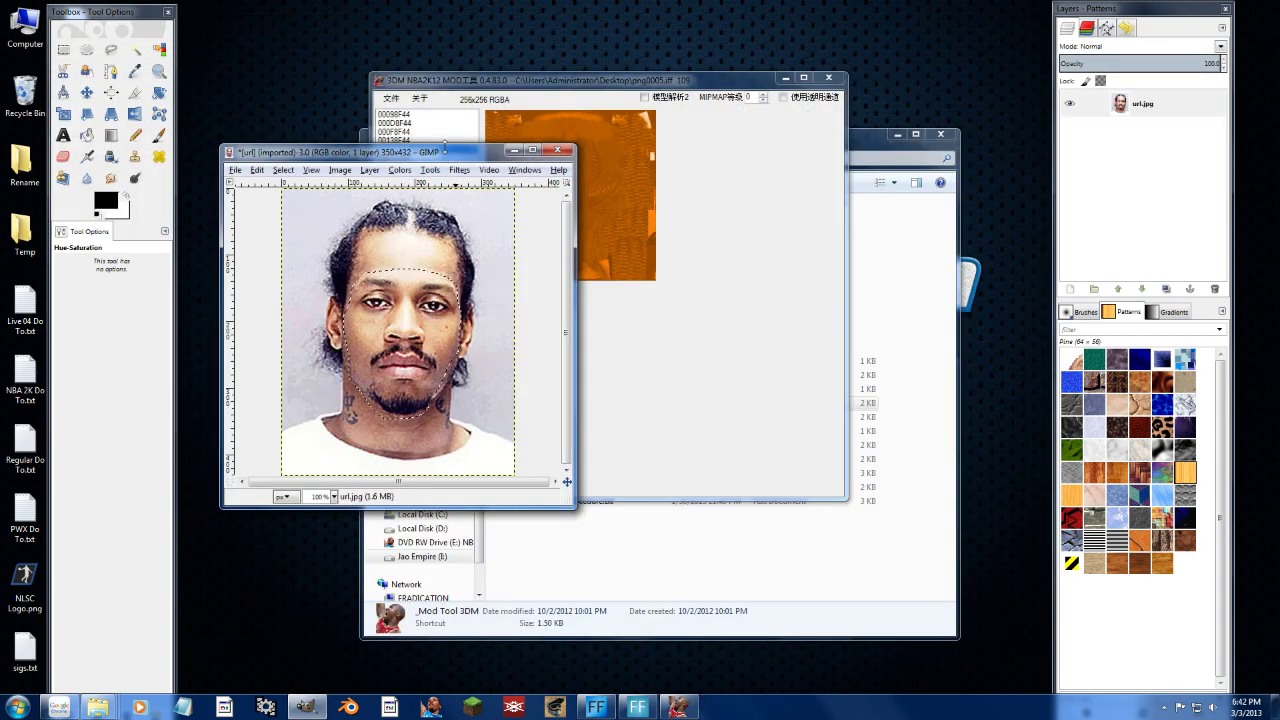
pyautogui.click(558, 155)
pyautogui.click(420, 394)
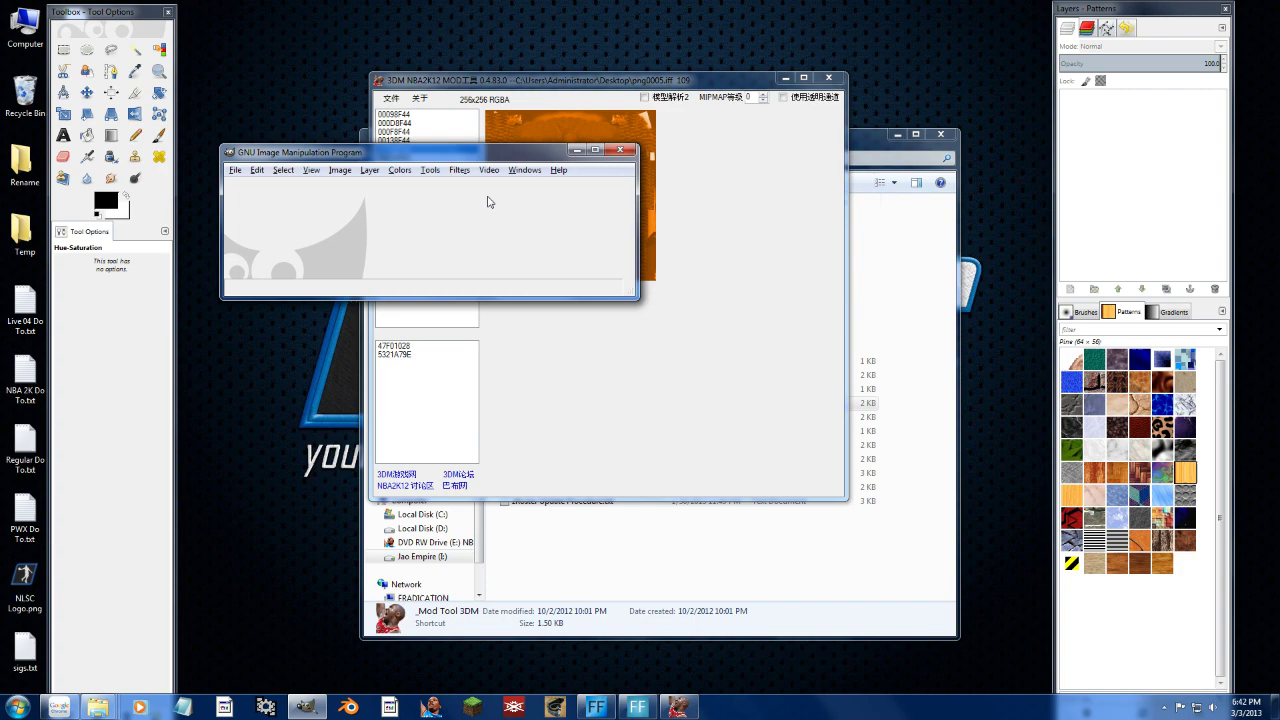
# Replace face texture 00098F44 with face.dds and bring up the tattoo texture entry.
pyautogui.click(470, 83)
pyautogui.press('Up')
pyautogui.press('Up')
pyautogui.press('Up')
pyautogui.press('Up')
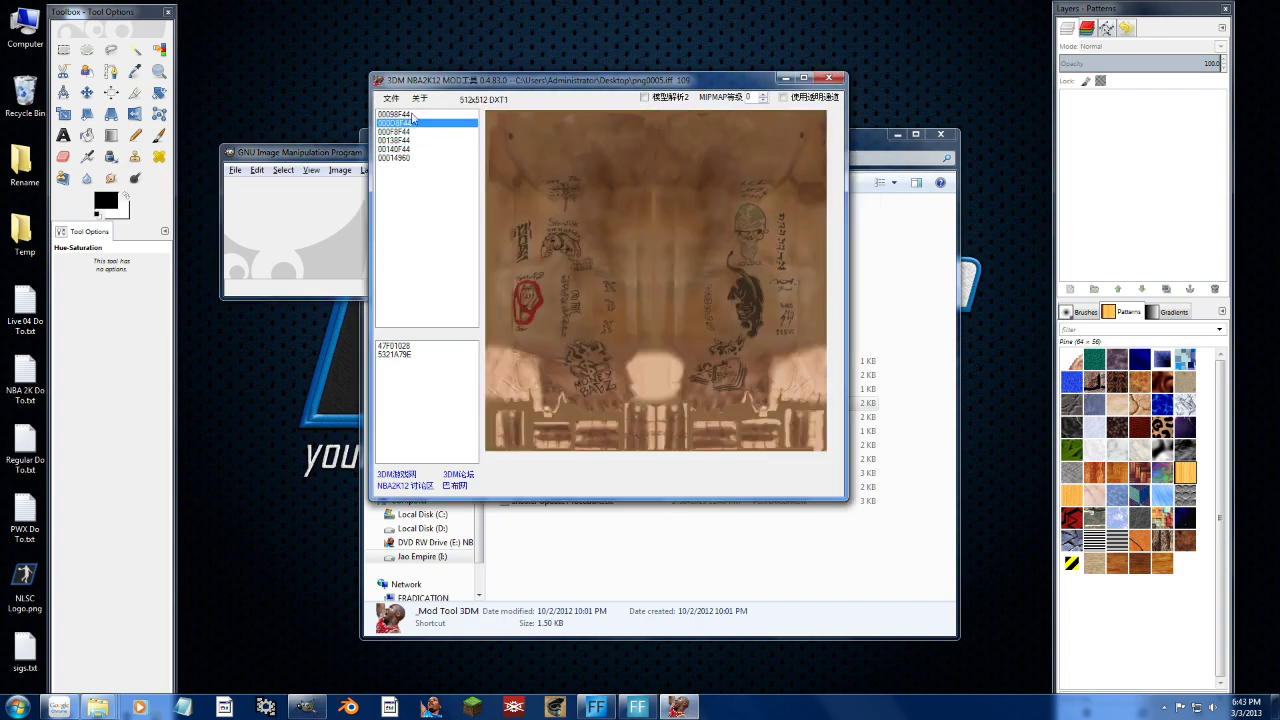
pyautogui.rightClick(563, 178)
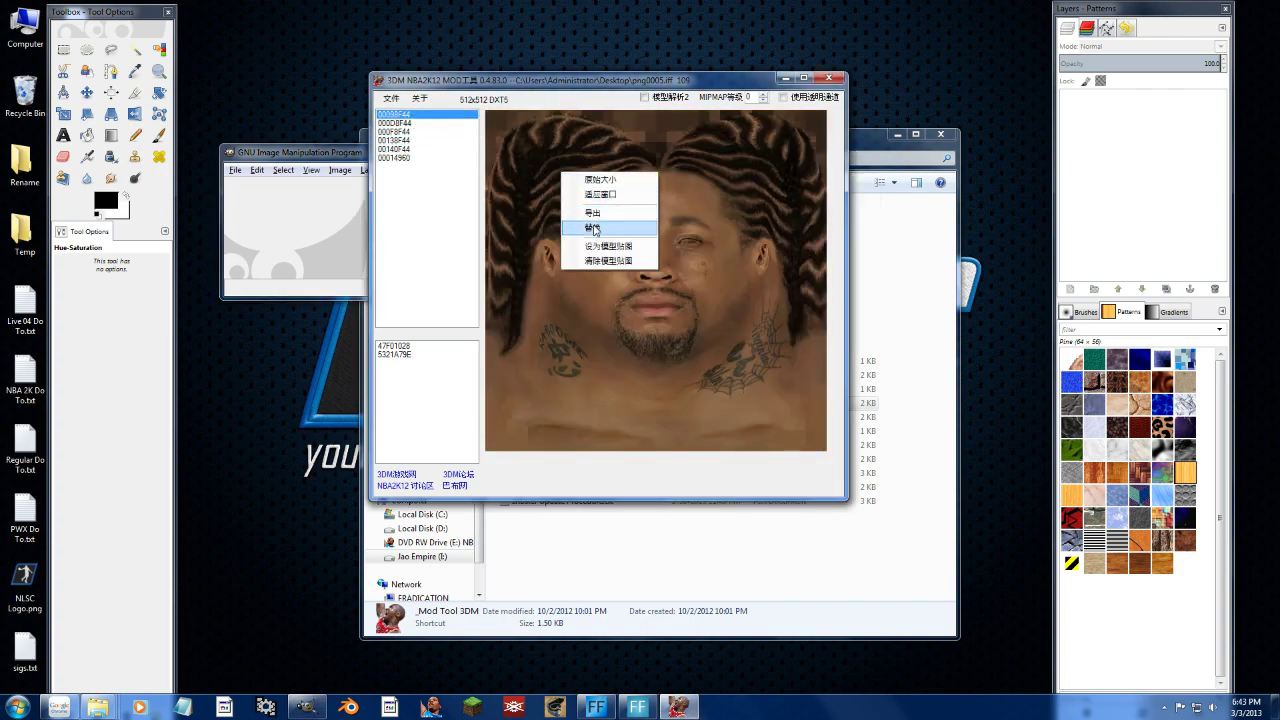
pyautogui.click(610, 227)
pyautogui.click(863, 284)
pyautogui.click(867, 258)
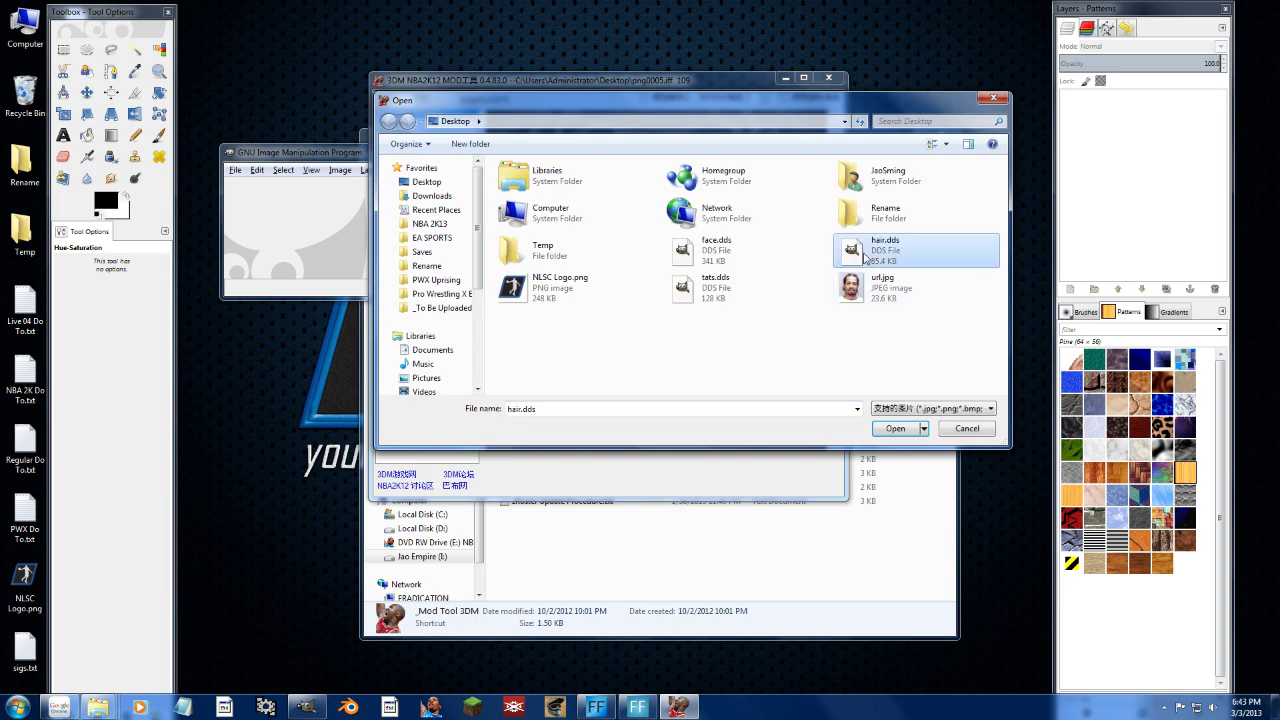
pyautogui.click(722, 260)
pyautogui.doubleClick(722, 261)
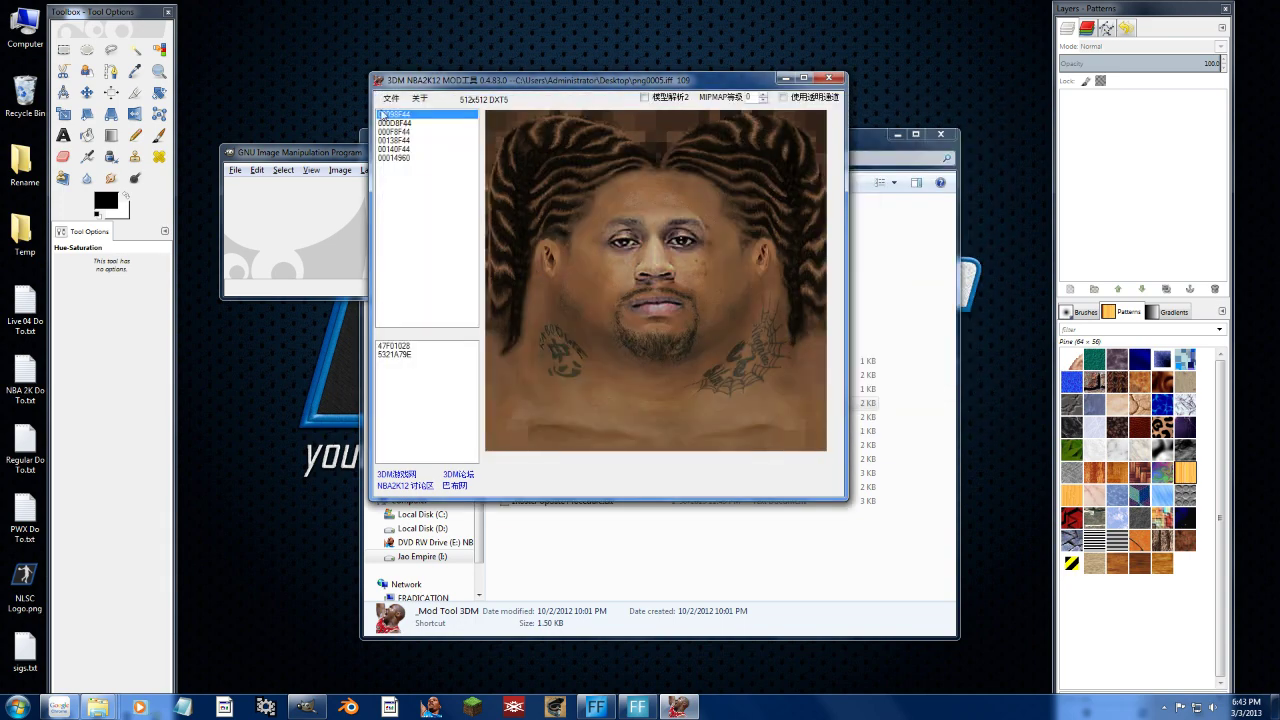
pyautogui.click(396, 123)
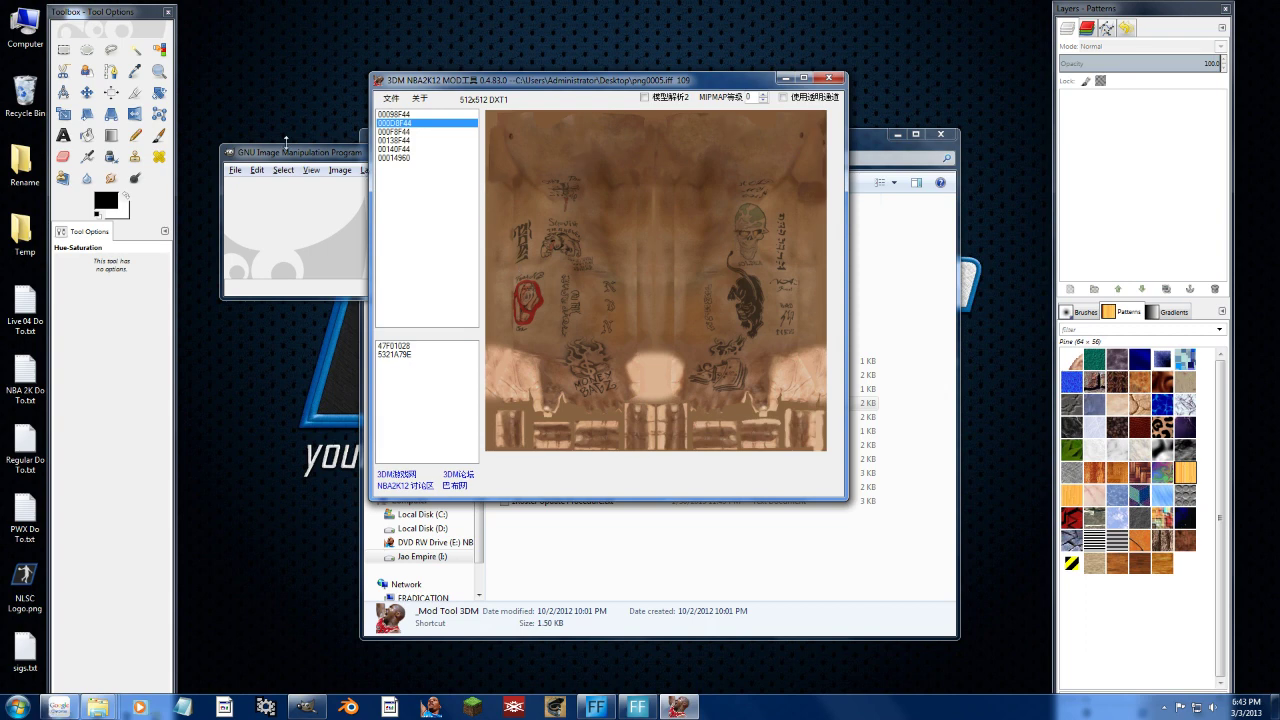
pyautogui.moveTo(120, 12); pyautogui.dragTo(174, 12)
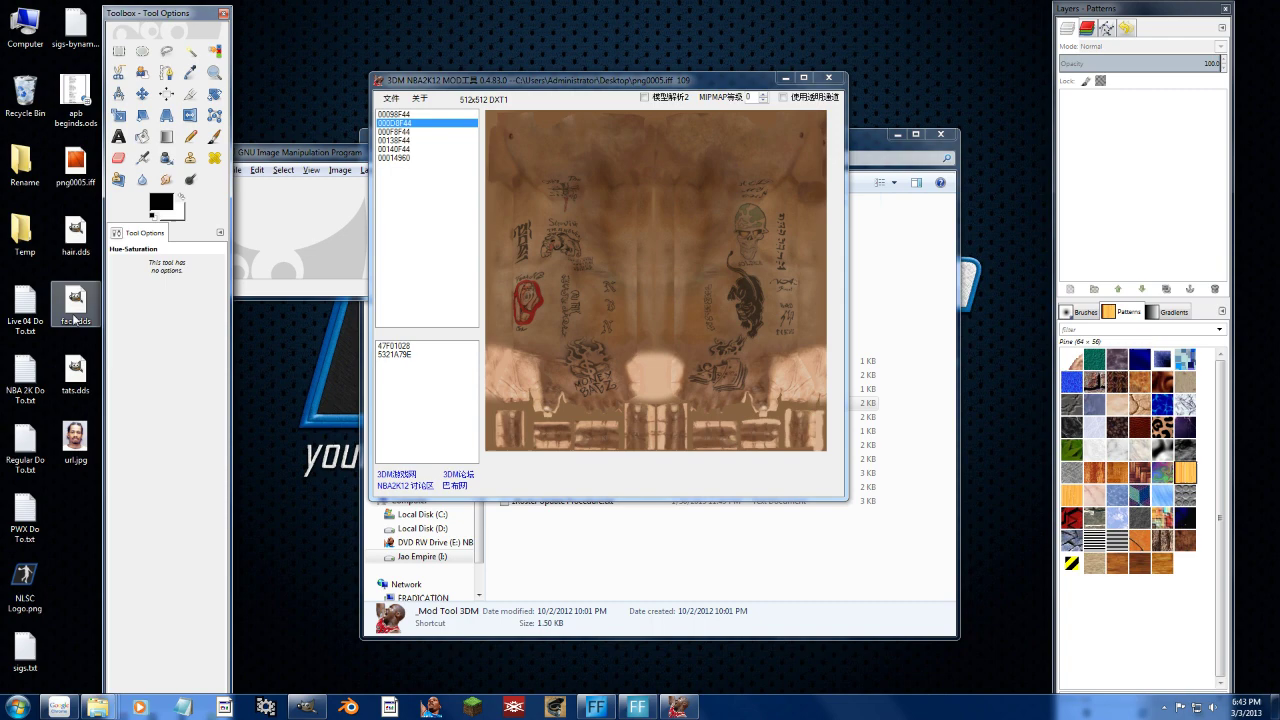
# Open tats.dds in GIMP, zoom in on it, and drop NLSC Logo.png on as a new layer.
pyautogui.doubleClick(75, 378)
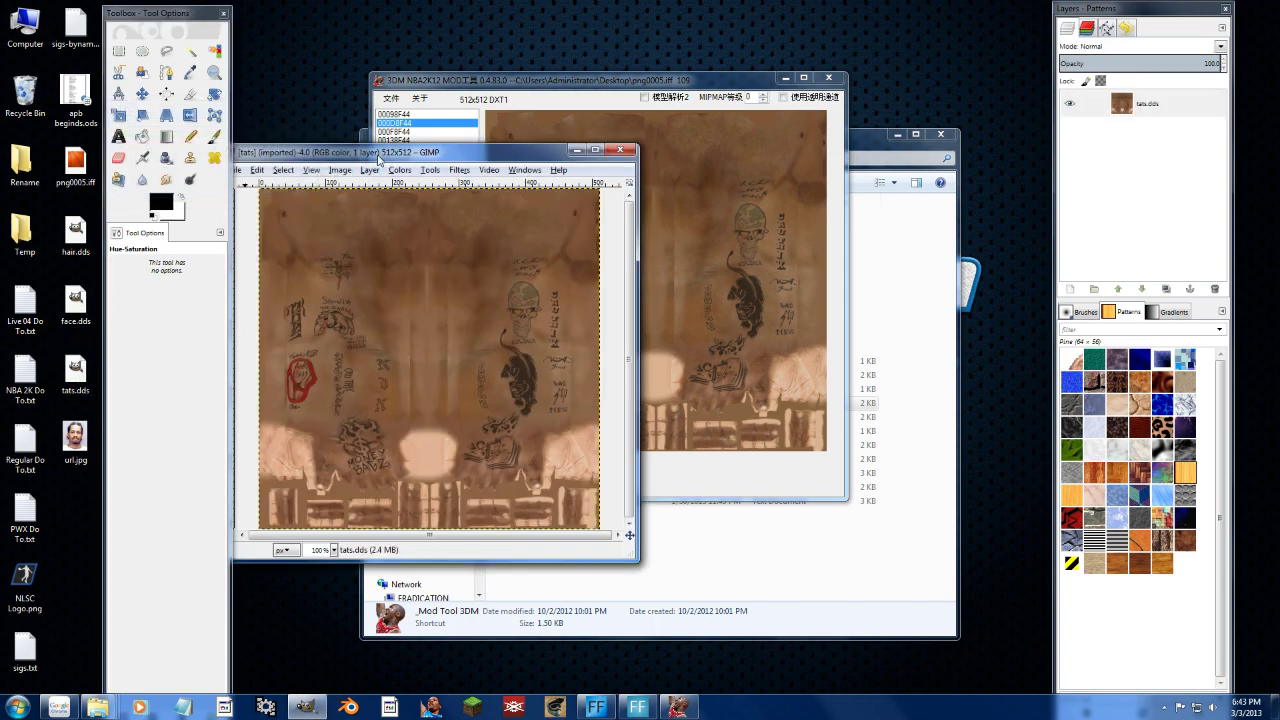
pyautogui.moveTo(380, 153); pyautogui.dragTo(567, 143)
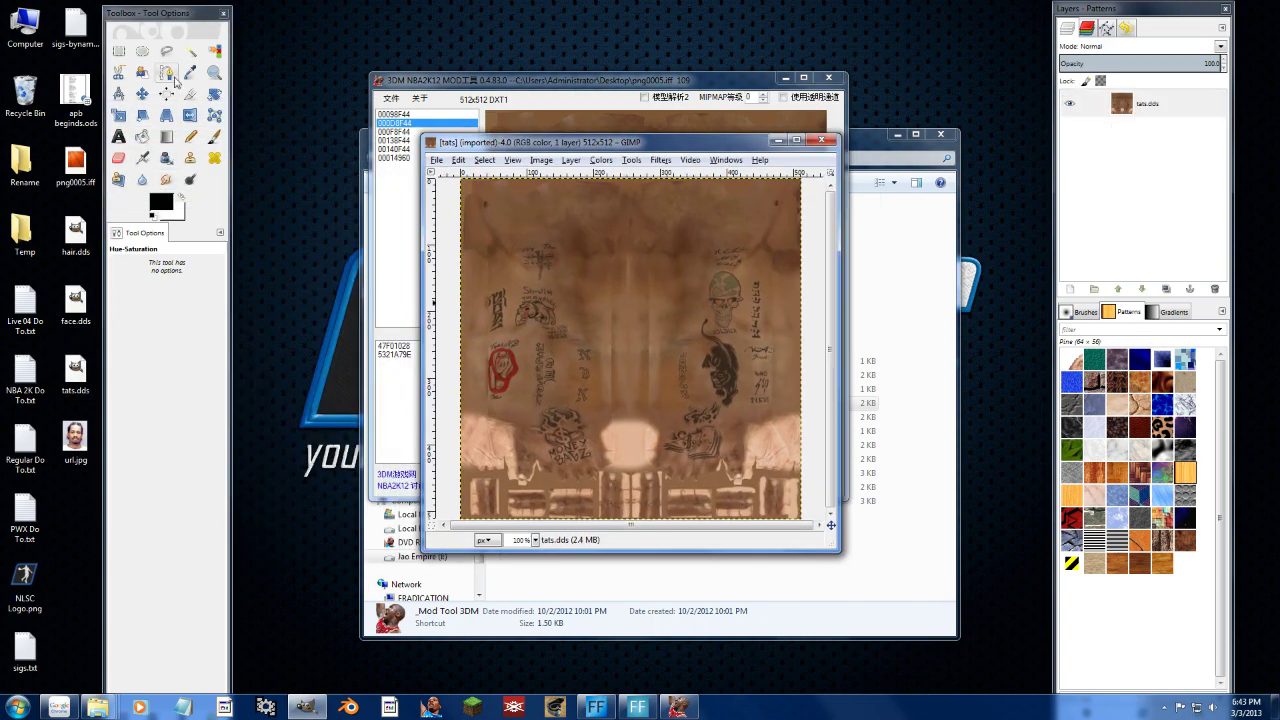
pyautogui.click(213, 72)
pyautogui.click(476, 246)
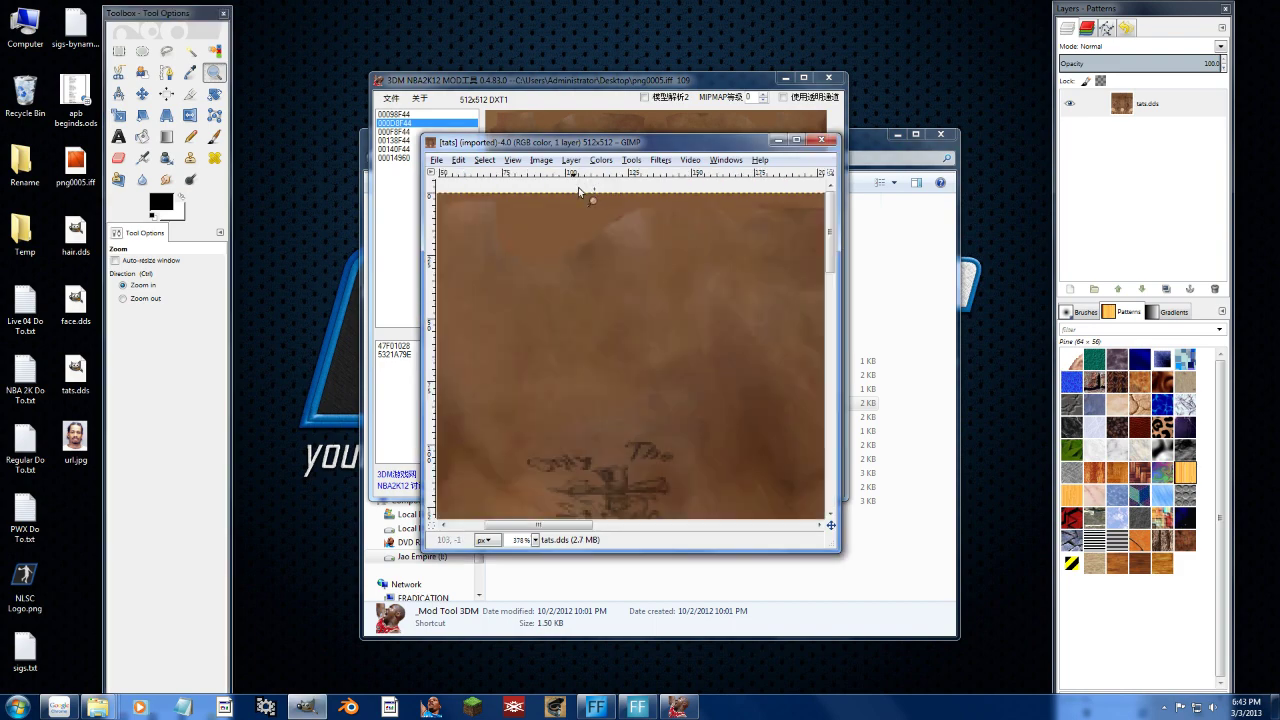
pyautogui.click(548, 333)
pyautogui.moveTo(560, 525); pyautogui.dragTo(524, 525)
pyautogui.scroll(-5, 592, 324)
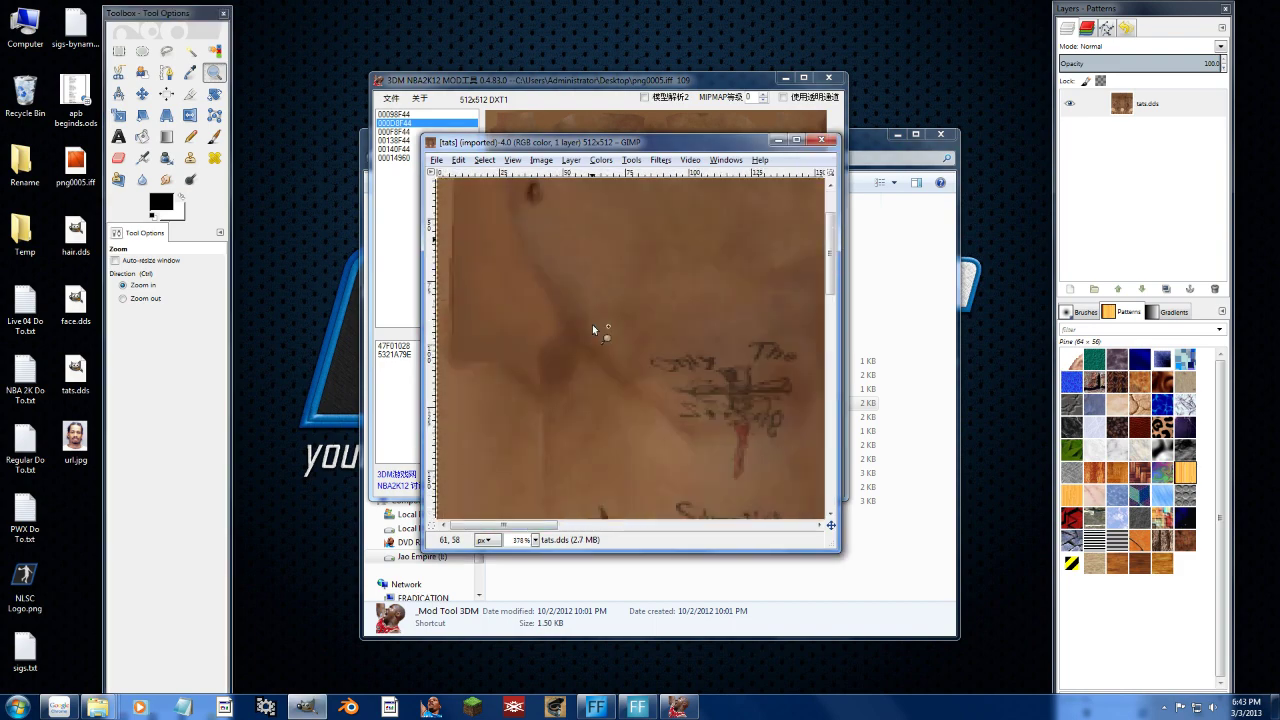
pyautogui.scroll(-2, 663, 353)
pyautogui.scroll(-2, 663, 353)
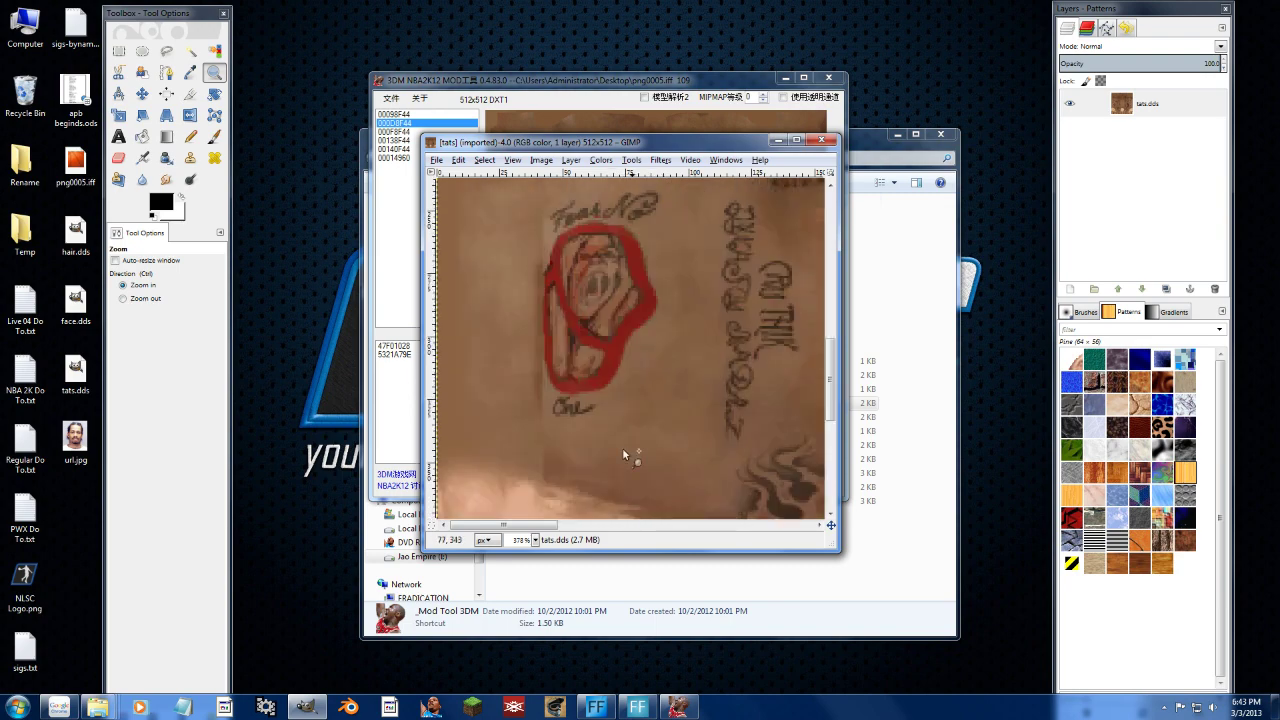
pyautogui.scroll(3, 629, 451)
pyautogui.moveTo(27, 573); pyautogui.dragTo(654, 362)
# Scale the logo layer to 20×20 px, then undo that scaling.
pyautogui.click(119, 115)
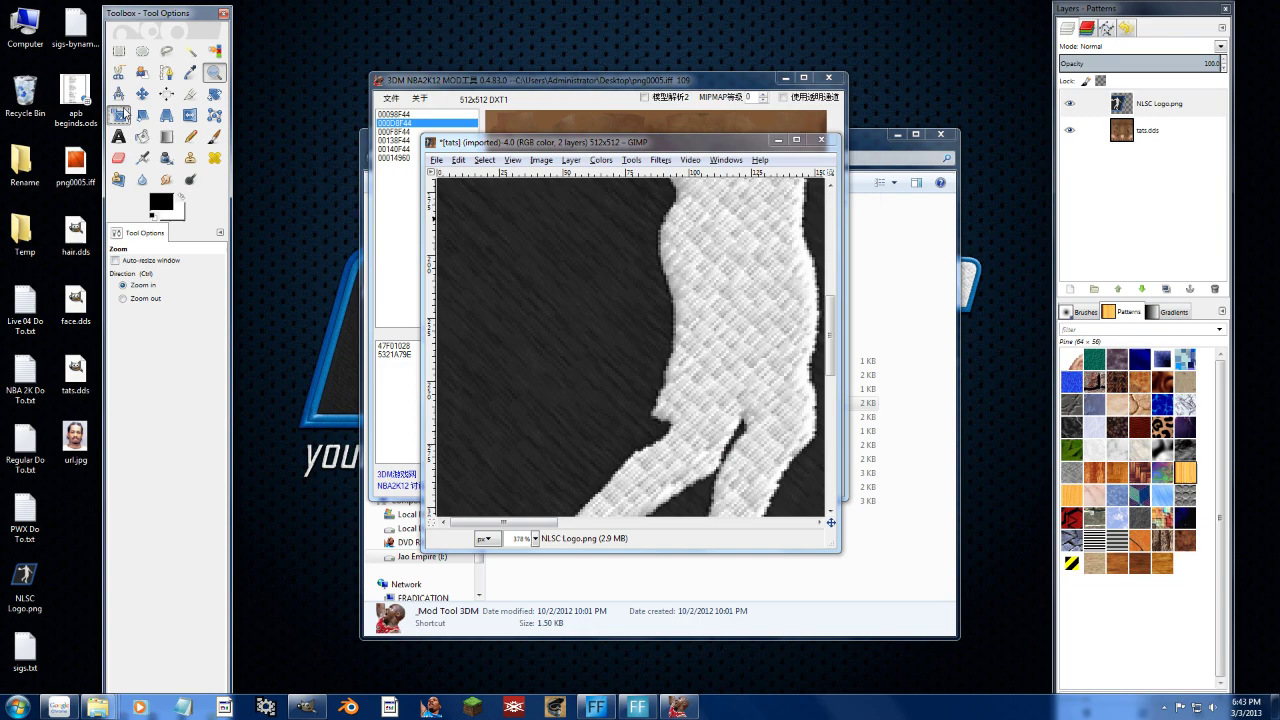
pyautogui.click(506, 229)
pyautogui.moveTo(506, 229); pyautogui.dragTo(750, 452)
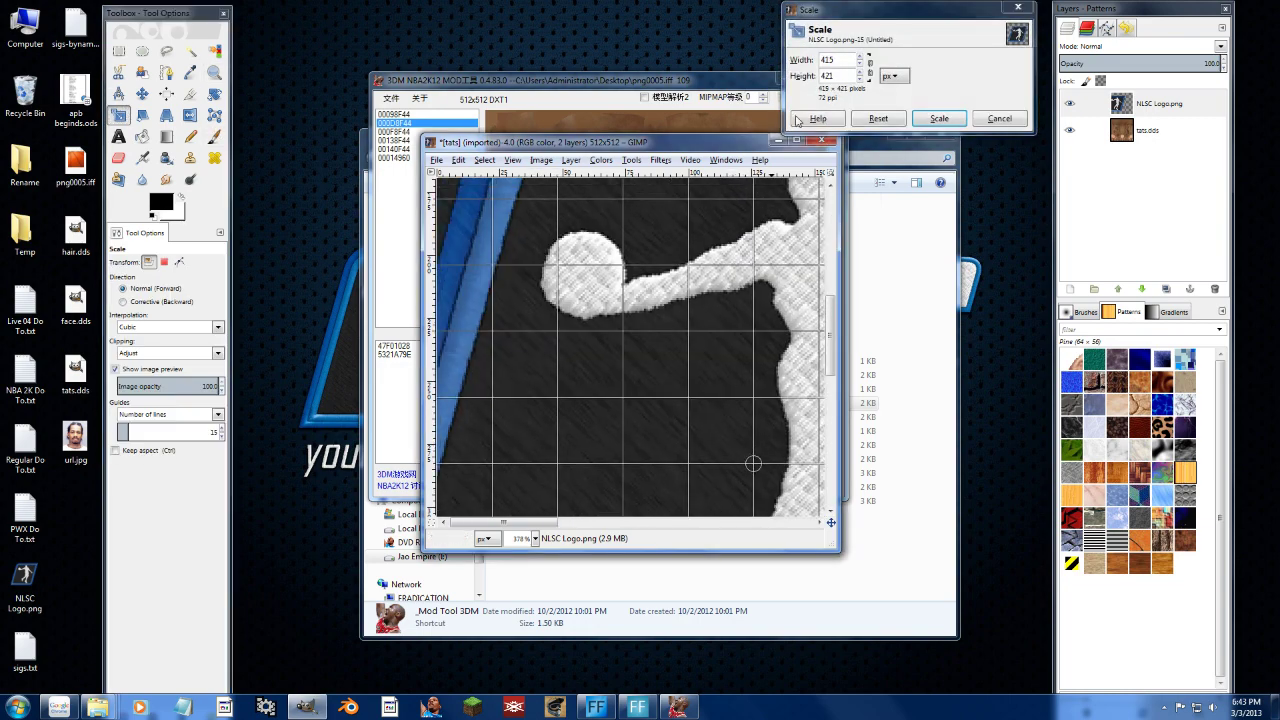
pyautogui.click(793, 60)
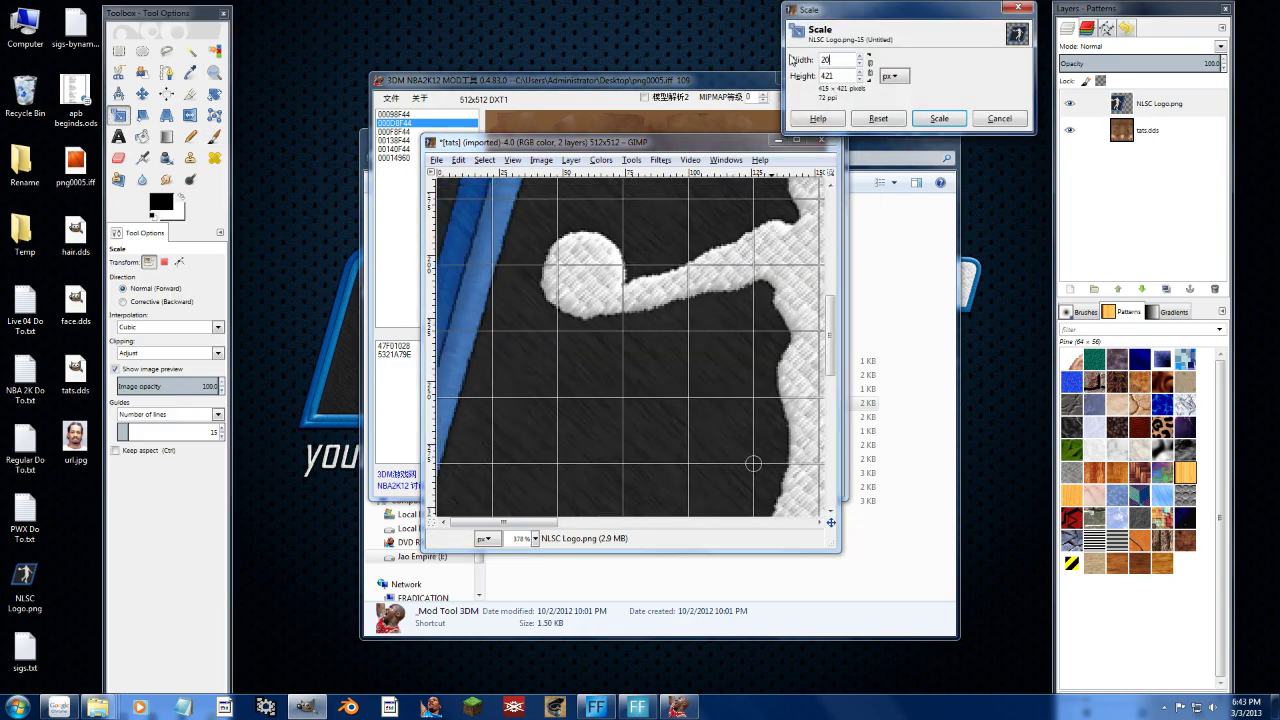
pyautogui.click(826, 76)
pyautogui.moveTo(840, 74); pyautogui.dragTo(794, 80)
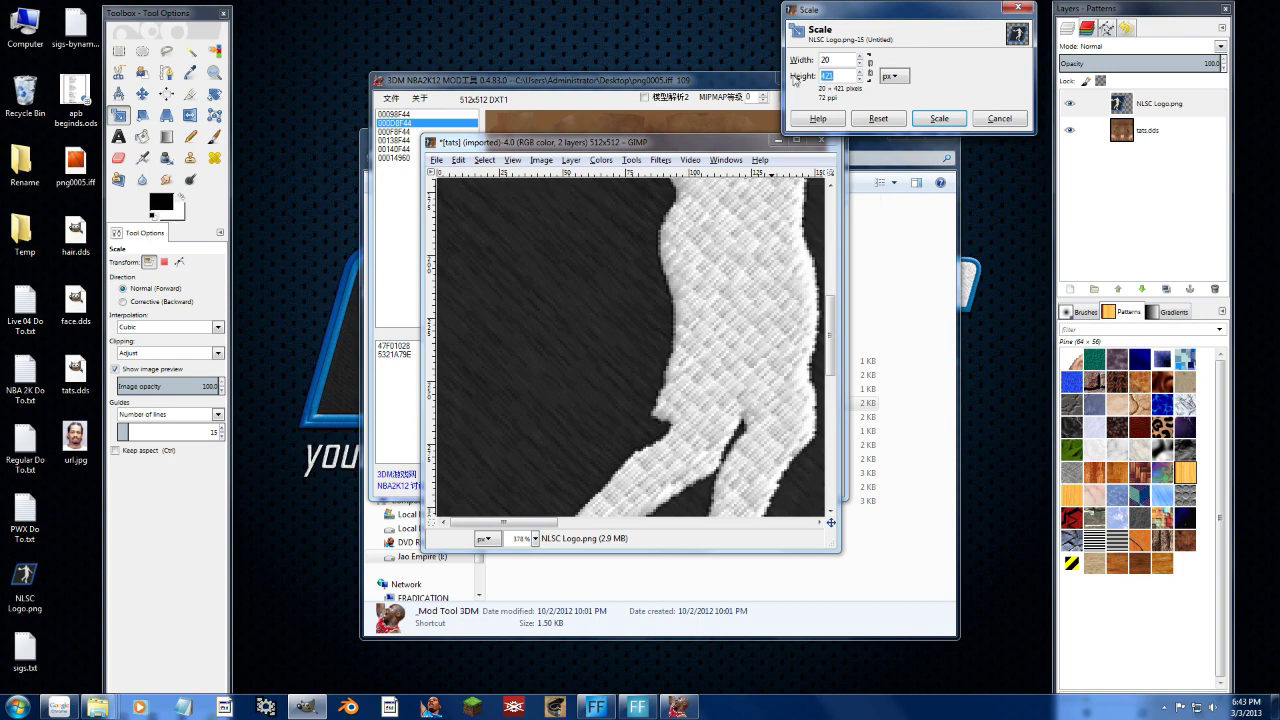
pyautogui.click(939, 118)
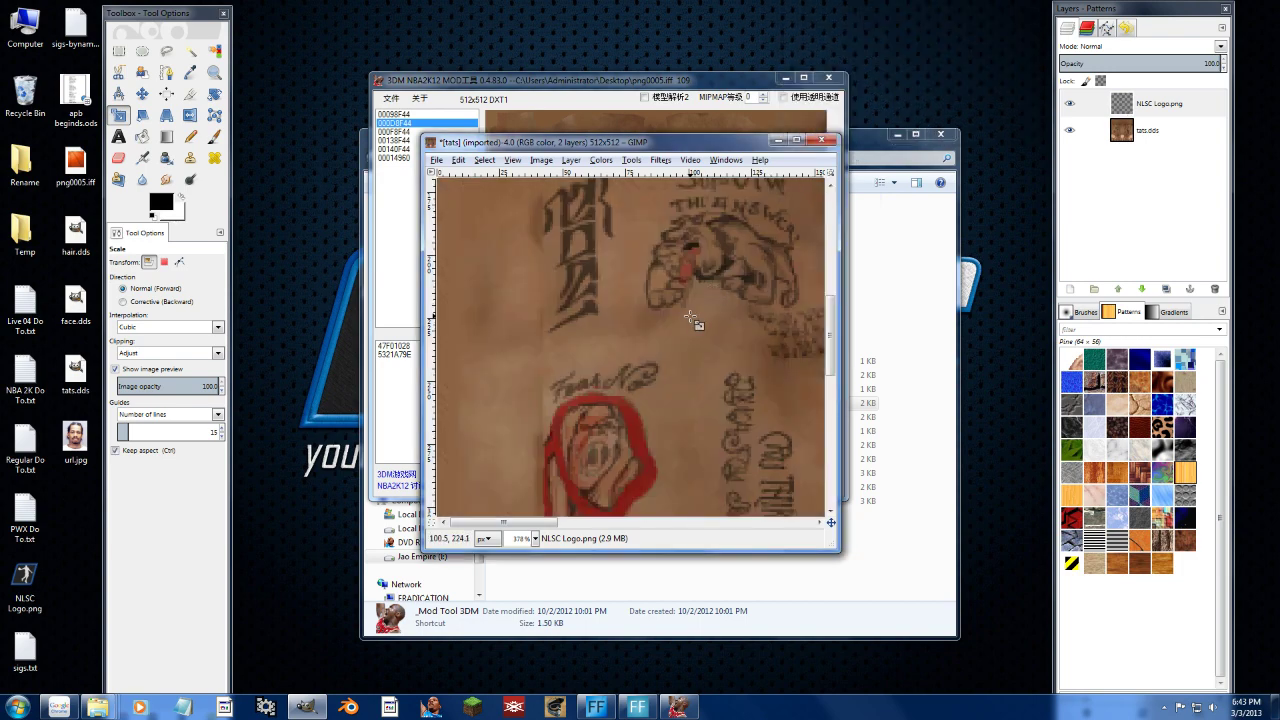
pyautogui.hotkey('ctrl', 'shift', 'j')
pyautogui.hotkey('ctrl', 'z')
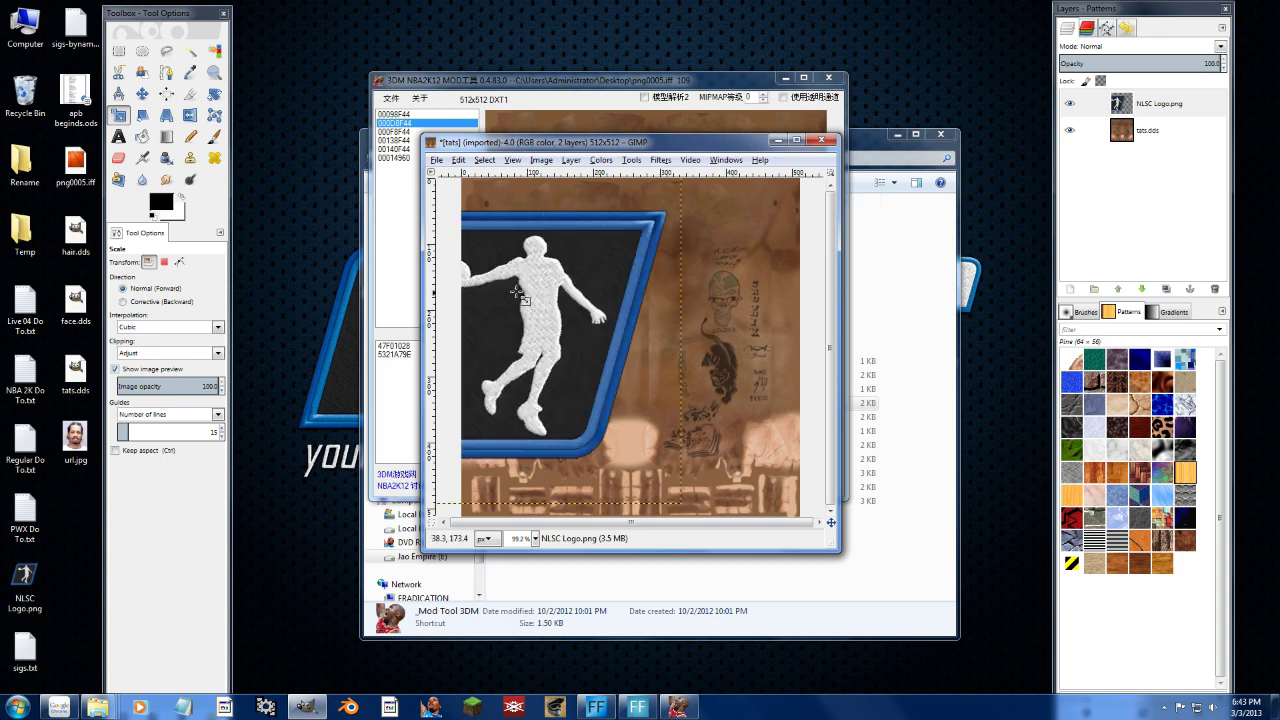
# Shrink the NLSC Logo layer to a small size with the Scale tool.
pyautogui.click(142, 93)
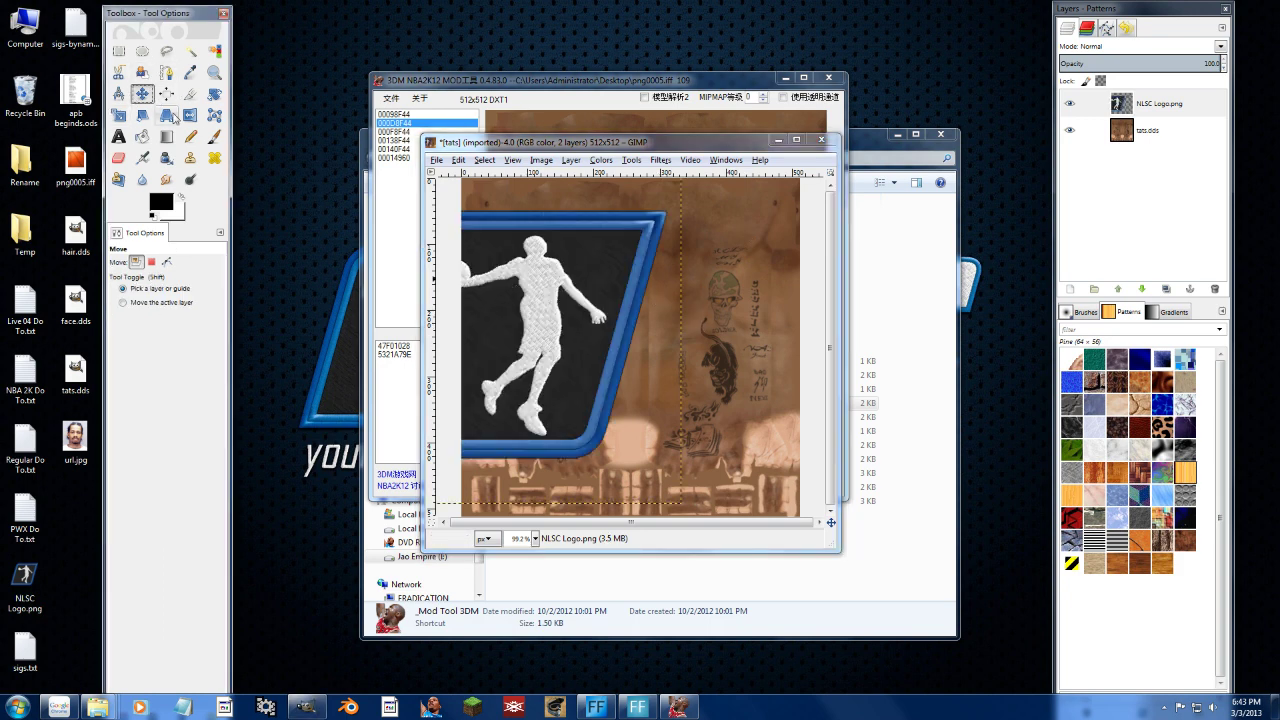
pyautogui.click(119, 115)
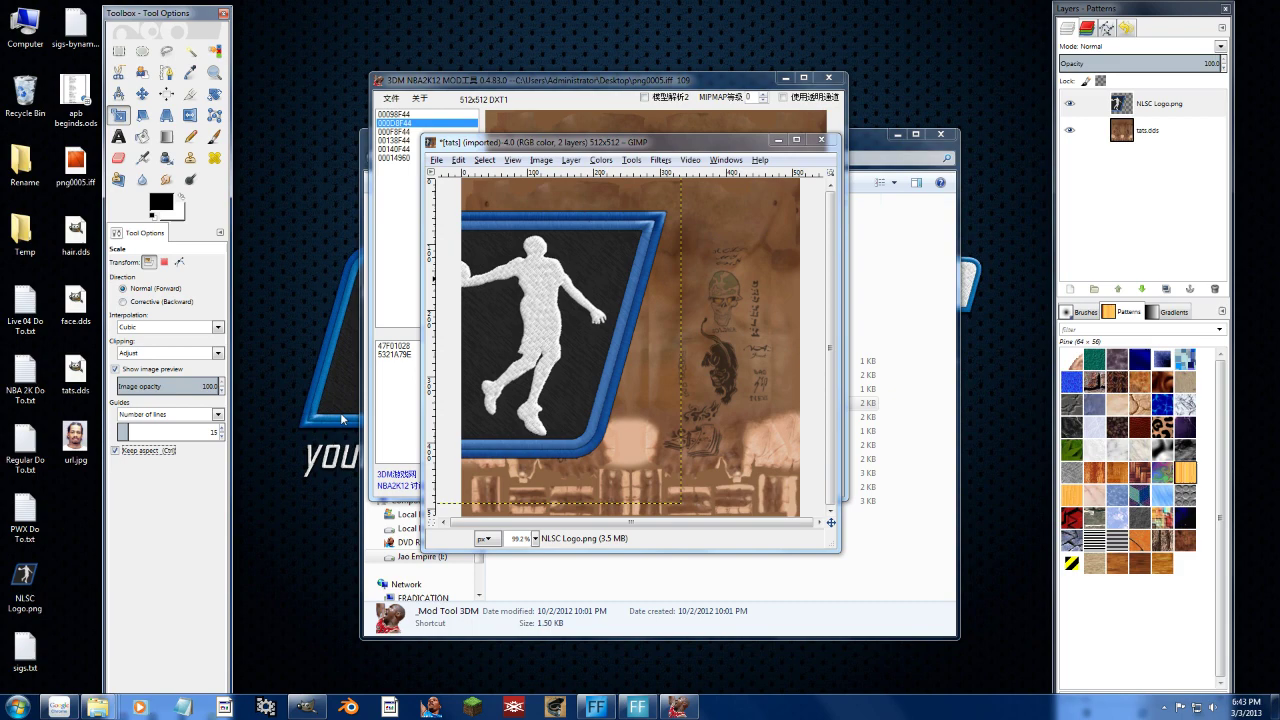
pyautogui.click(470, 250)
pyautogui.moveTo(470, 250); pyautogui.dragTo(642, 463)
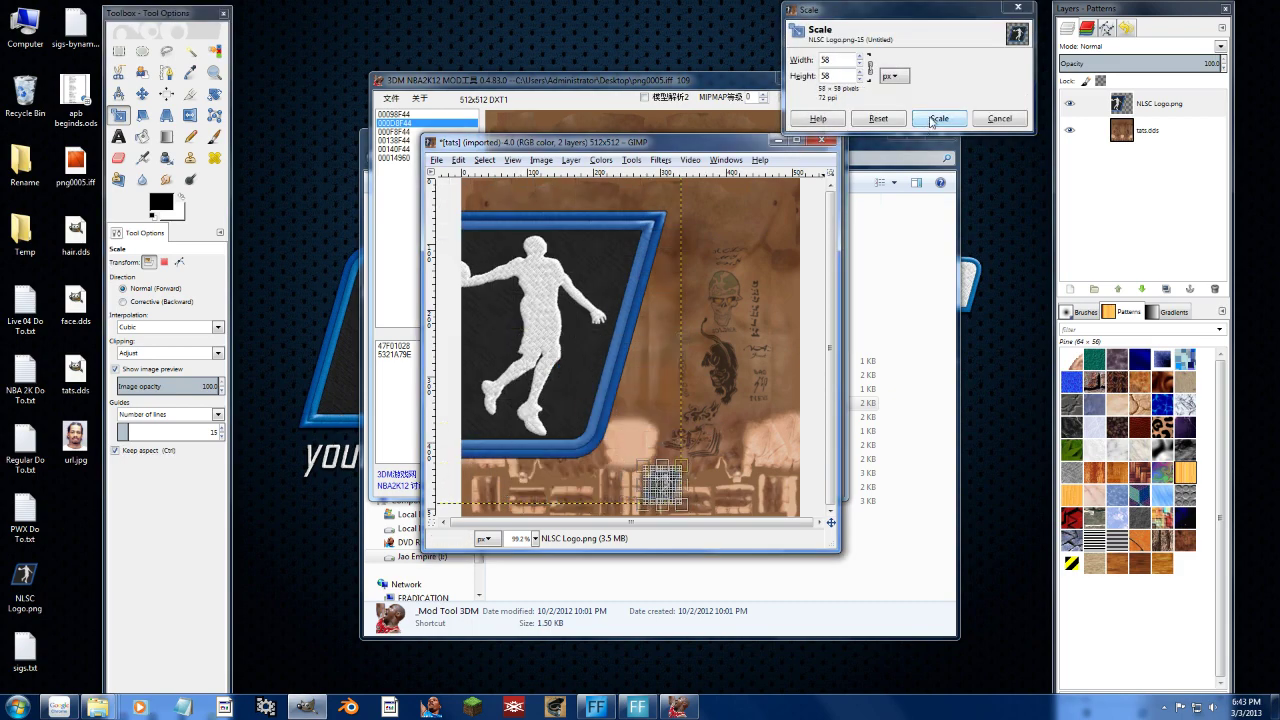
pyautogui.click(938, 119)
# Move the small logo to the texture's upper left and merge it down.
pyautogui.click(141, 93)
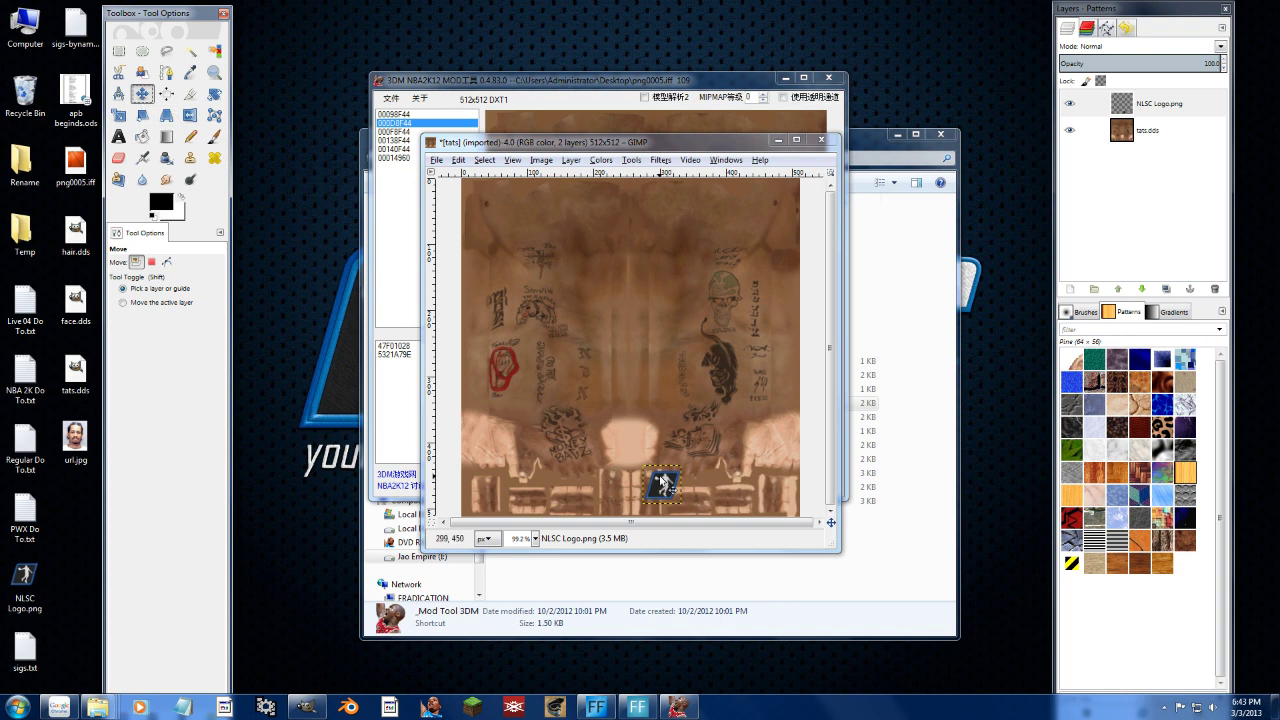
pyautogui.moveTo(660, 479); pyautogui.dragTo(536, 324)
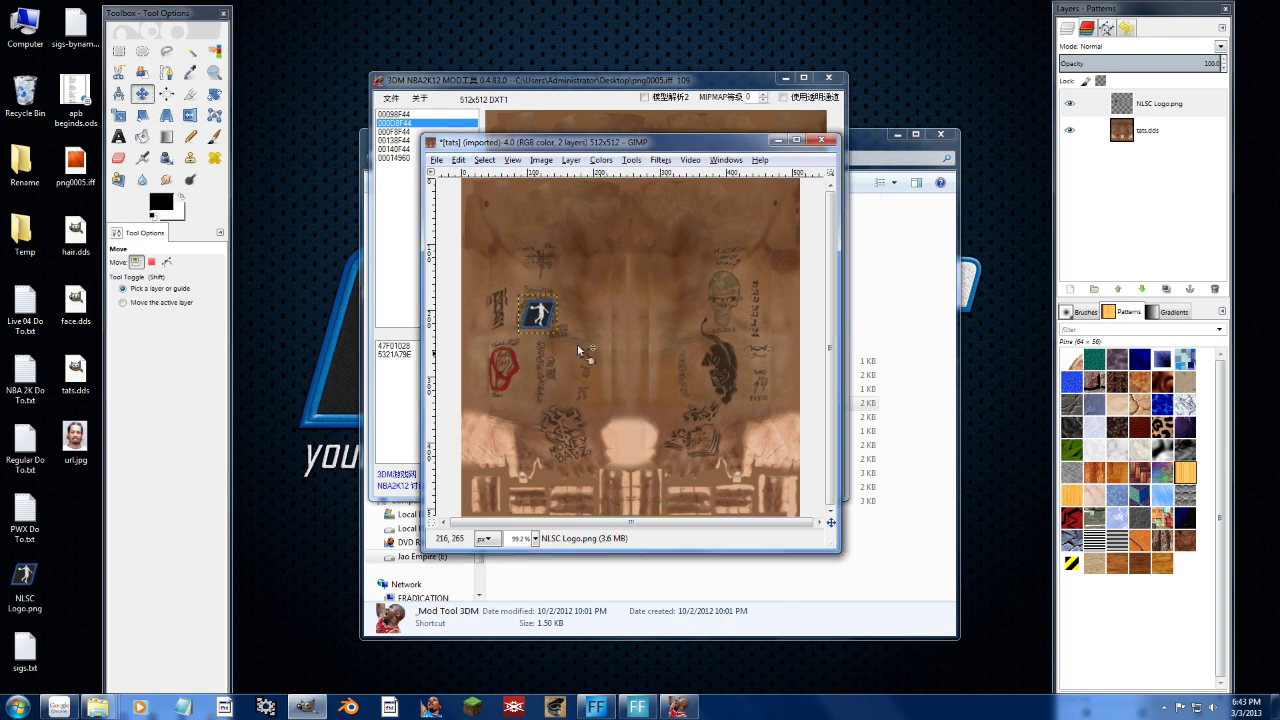
pyautogui.rightClick(1168, 104)
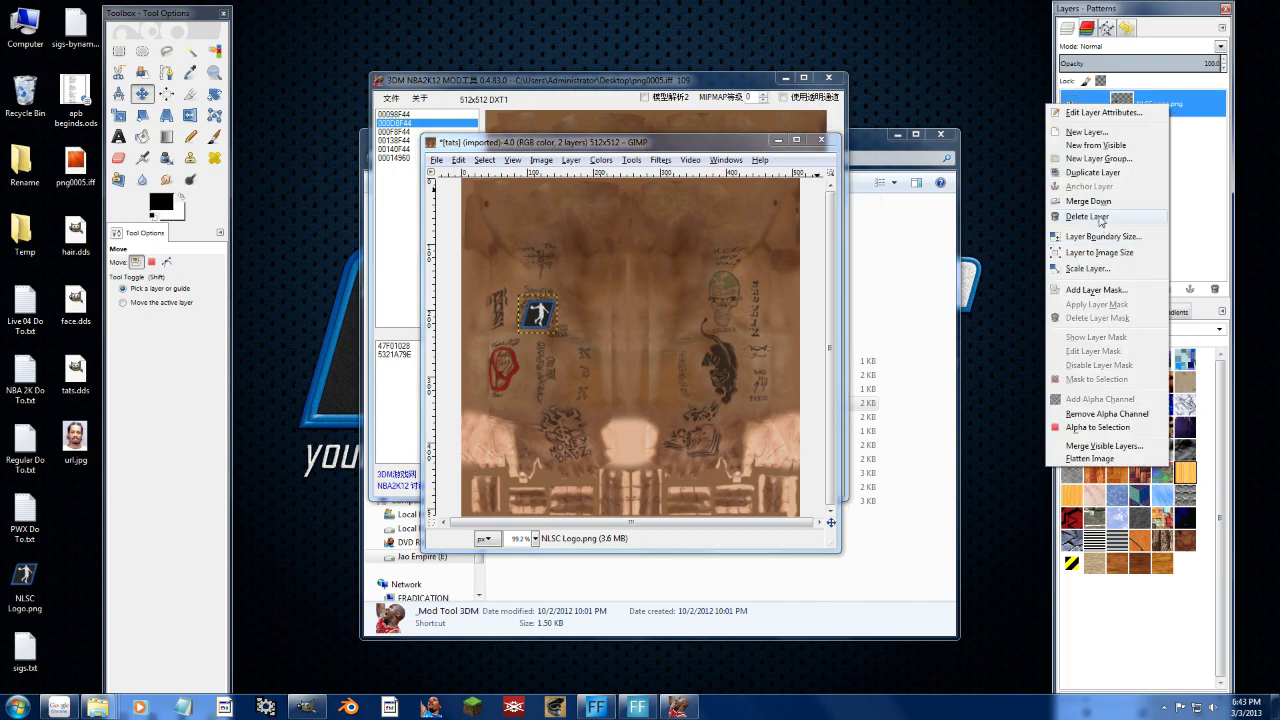
pyautogui.click(1088, 201)
# Export the tattoo texture over tats.dds with BC1 / DXT1 compression.
pyautogui.click(436, 160)
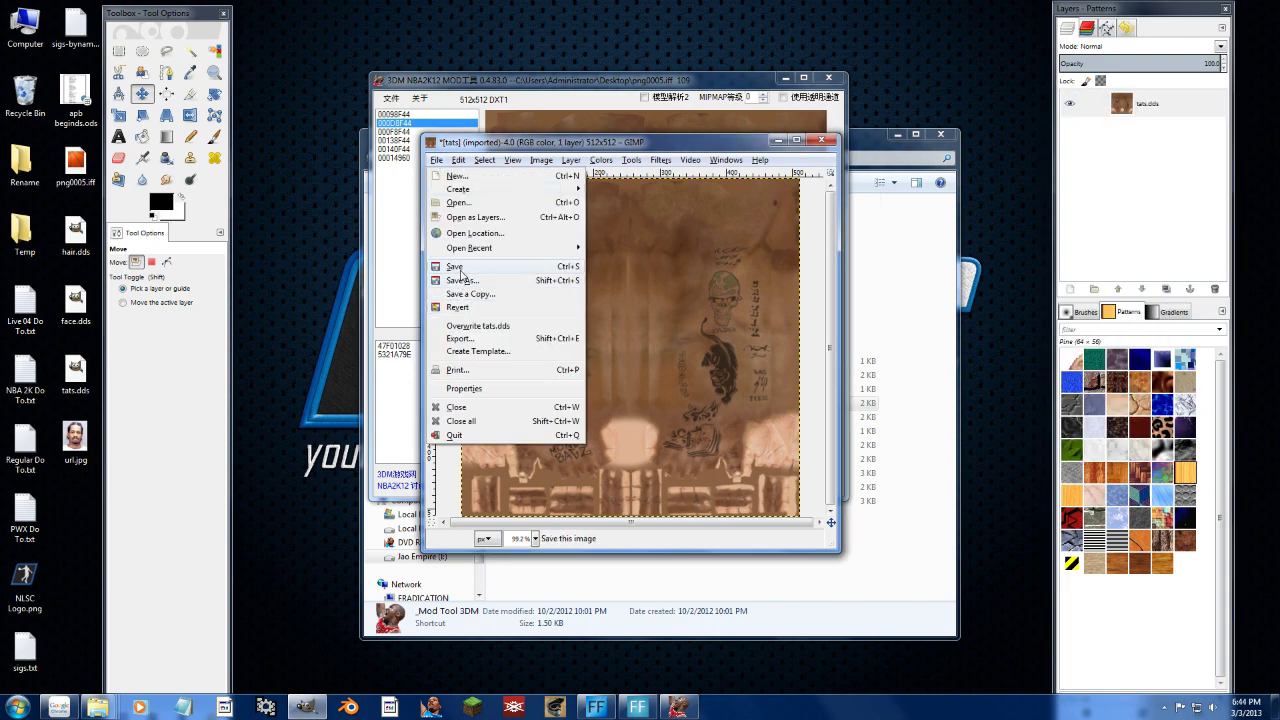
pyautogui.click(470, 339)
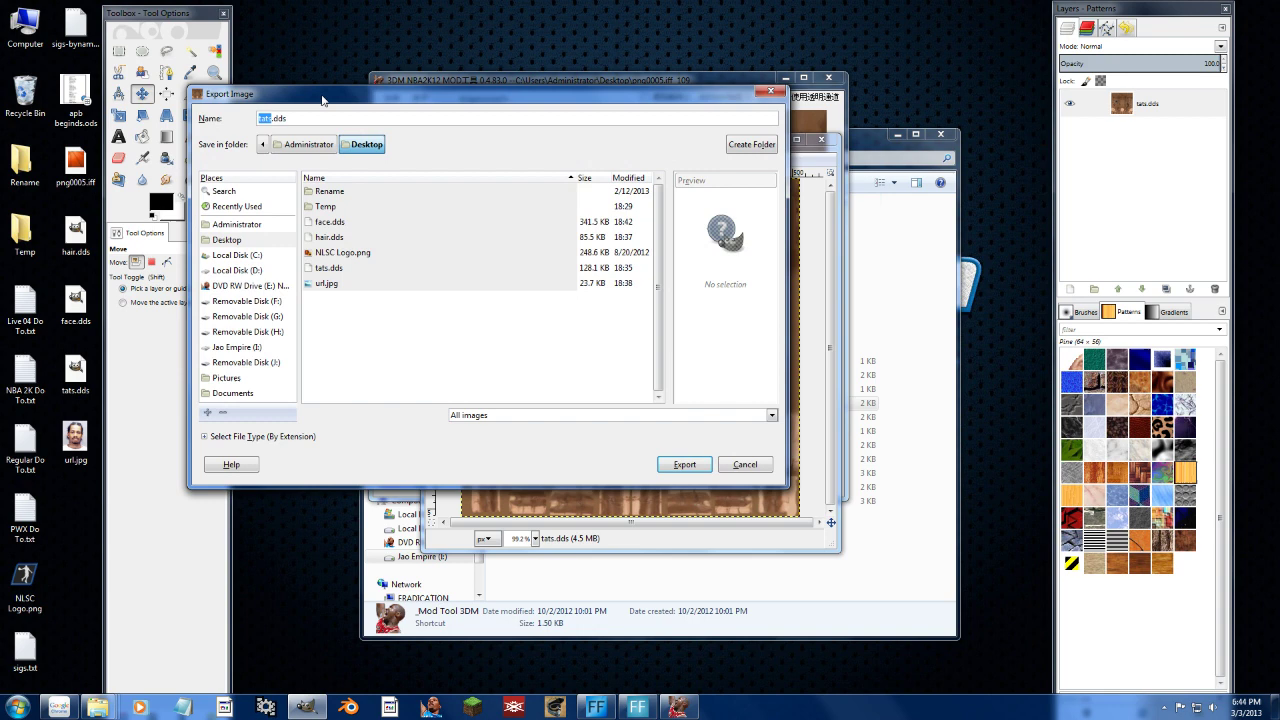
pyautogui.click(684, 464)
pyautogui.click(528, 347)
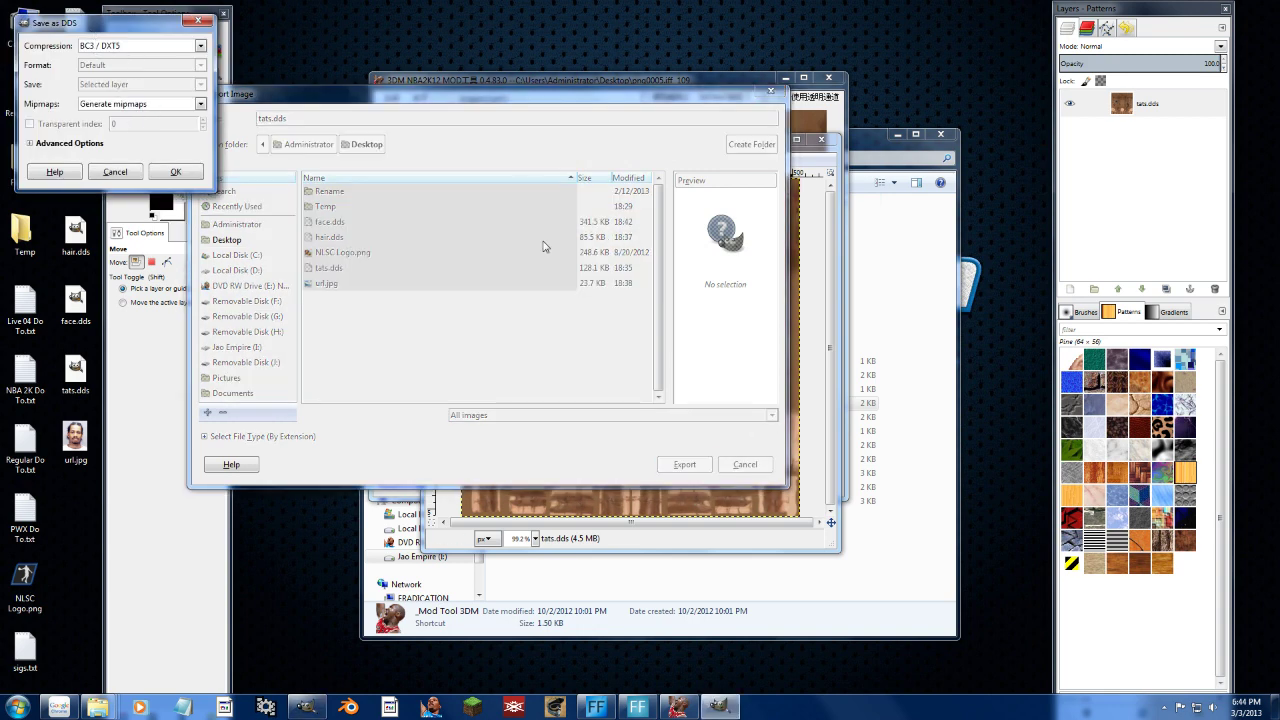
pyautogui.click(451, 79)
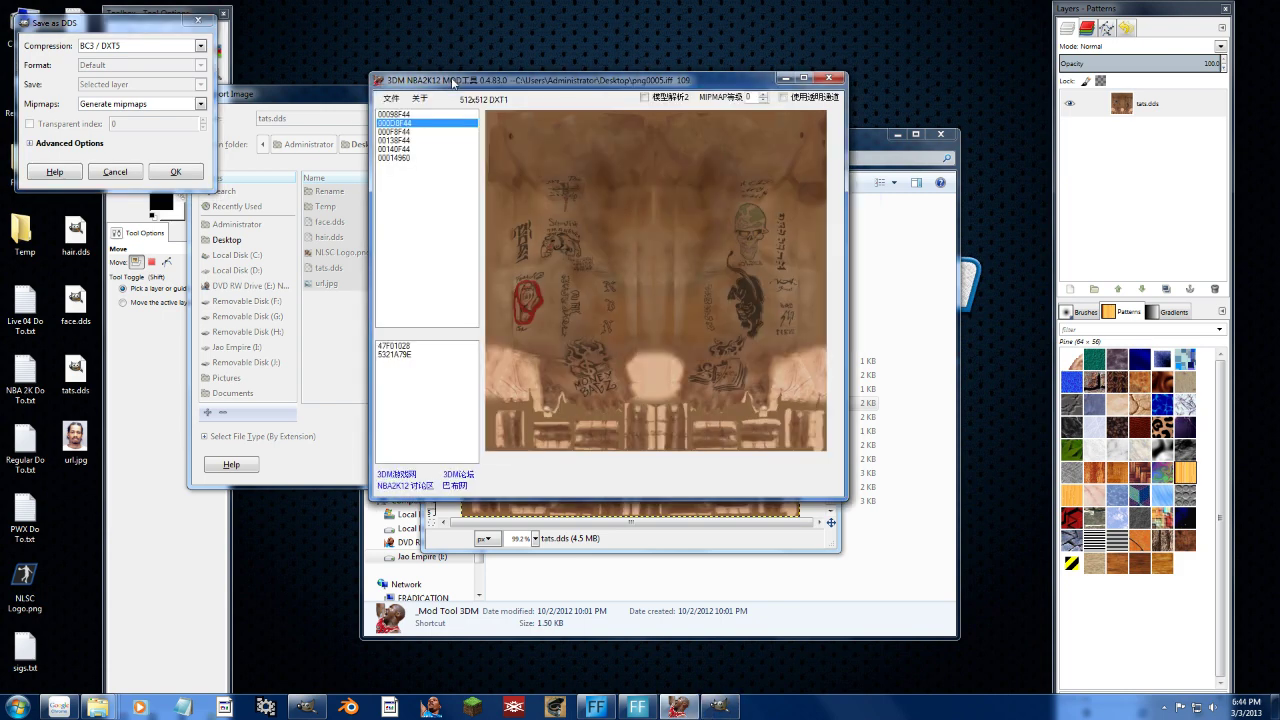
pyautogui.click(133, 46)
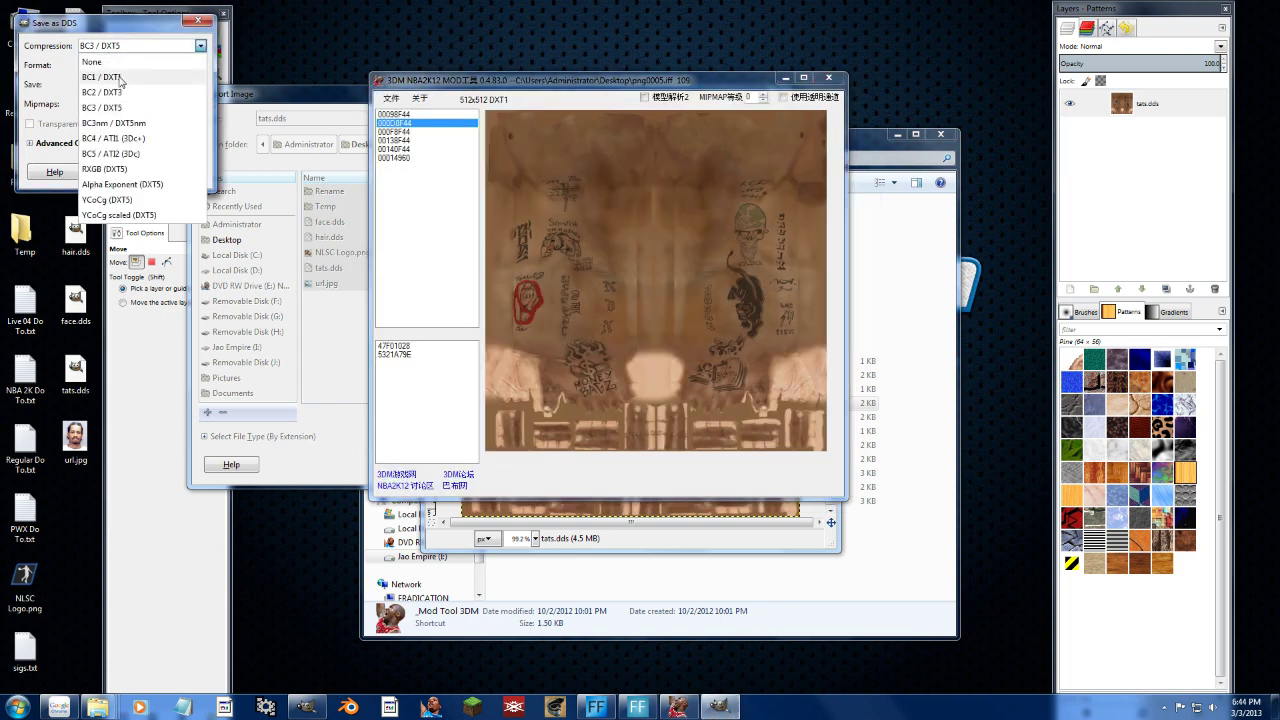
pyautogui.click(118, 77)
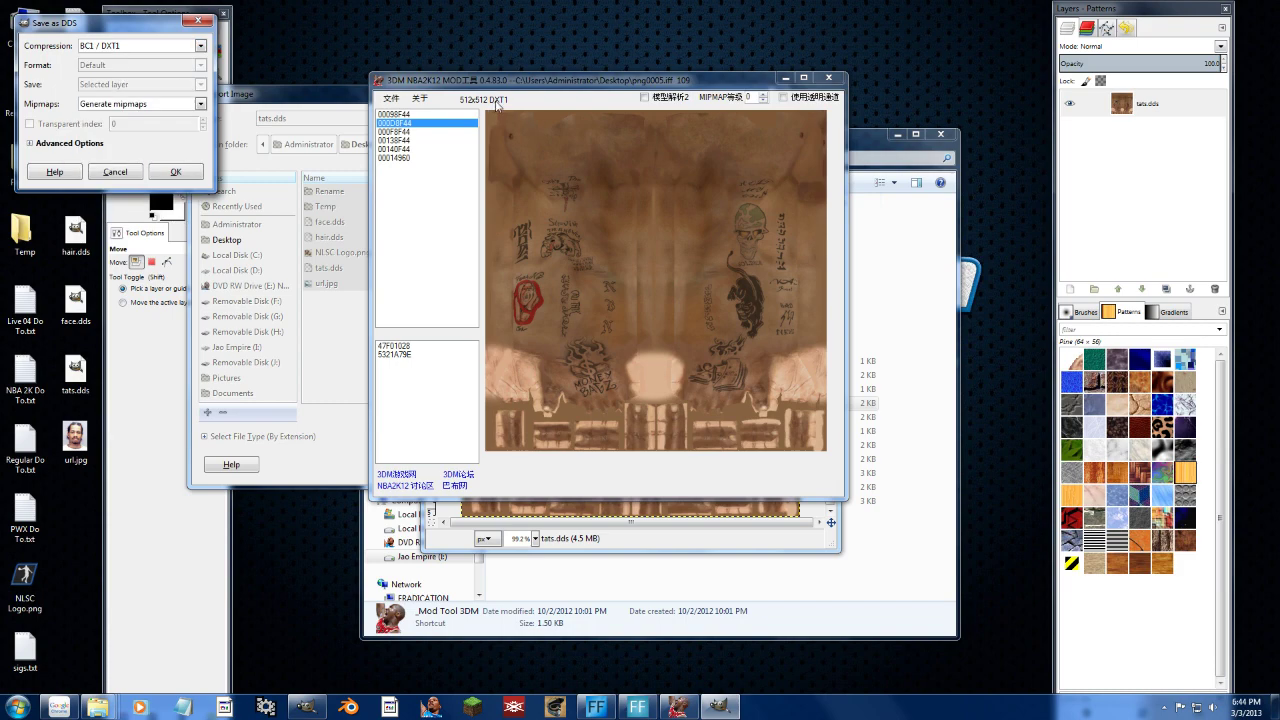
pyautogui.click(172, 172)
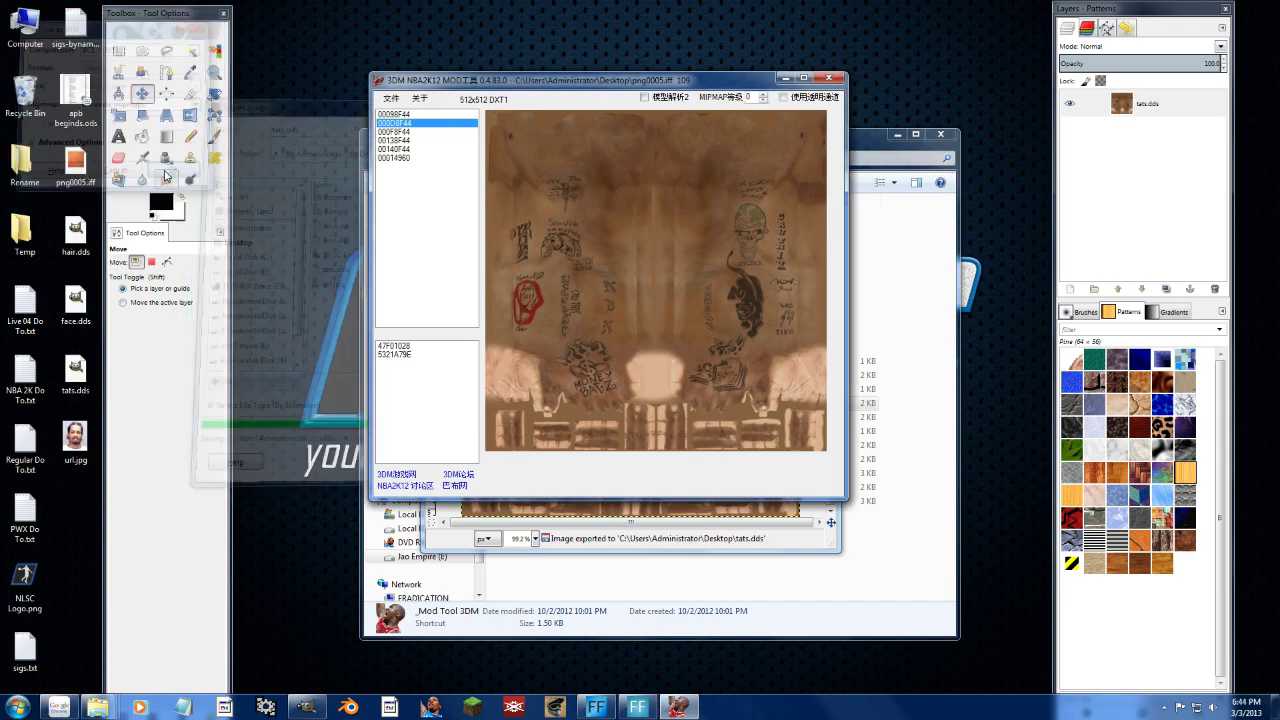
pyautogui.rightClick(537, 168)
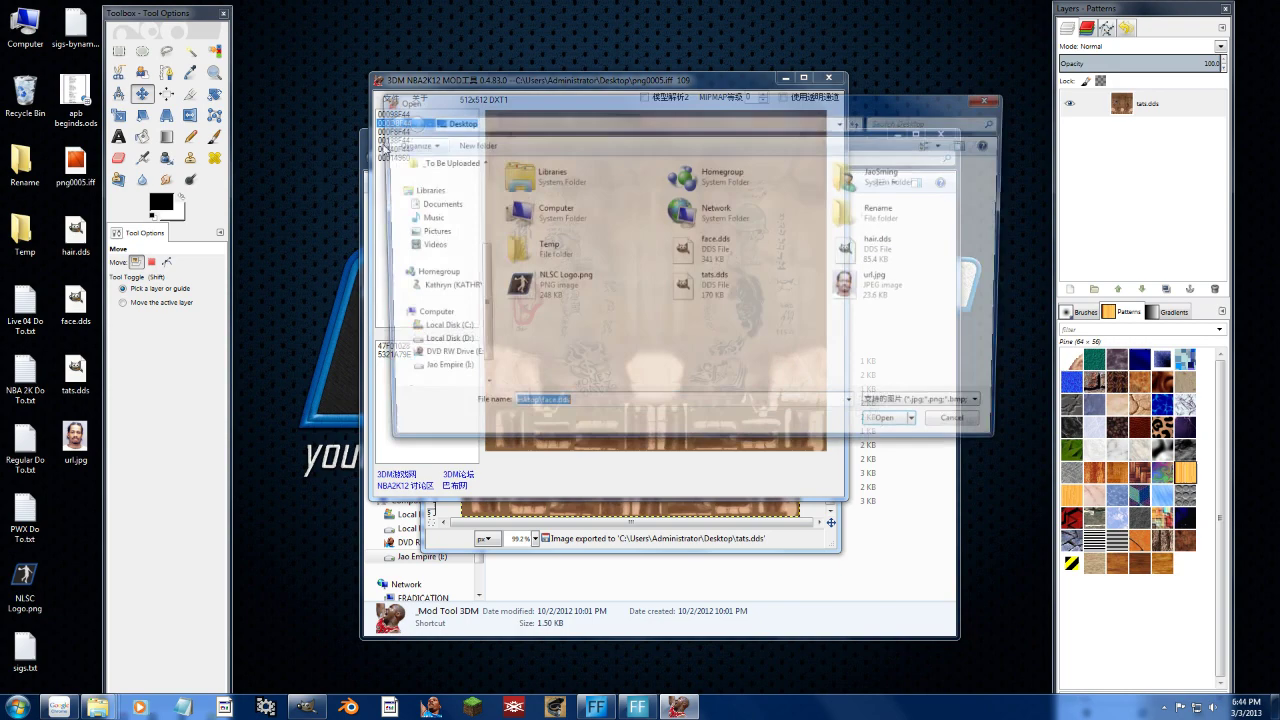
# Load tats.dds as the new tattoo texture and save png0005.iff.
pyautogui.doubleClick(684, 292)
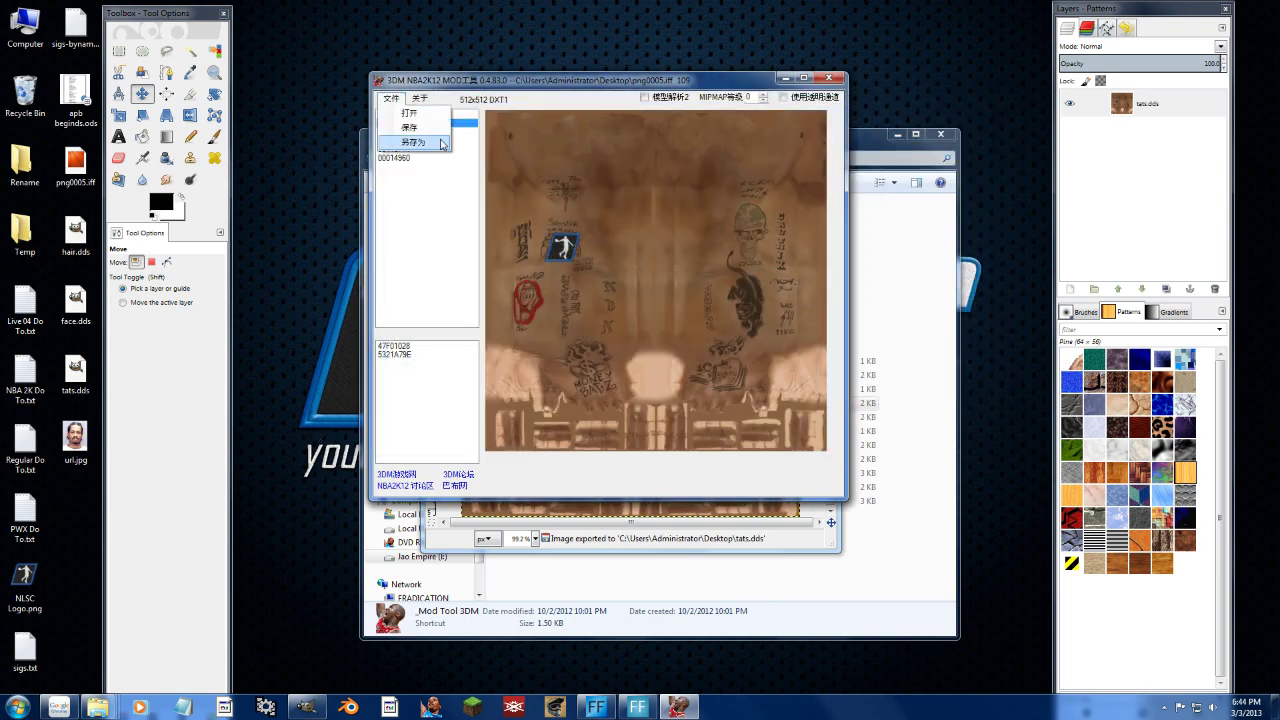
pyautogui.click(413, 130)
pyautogui.click(638, 401)
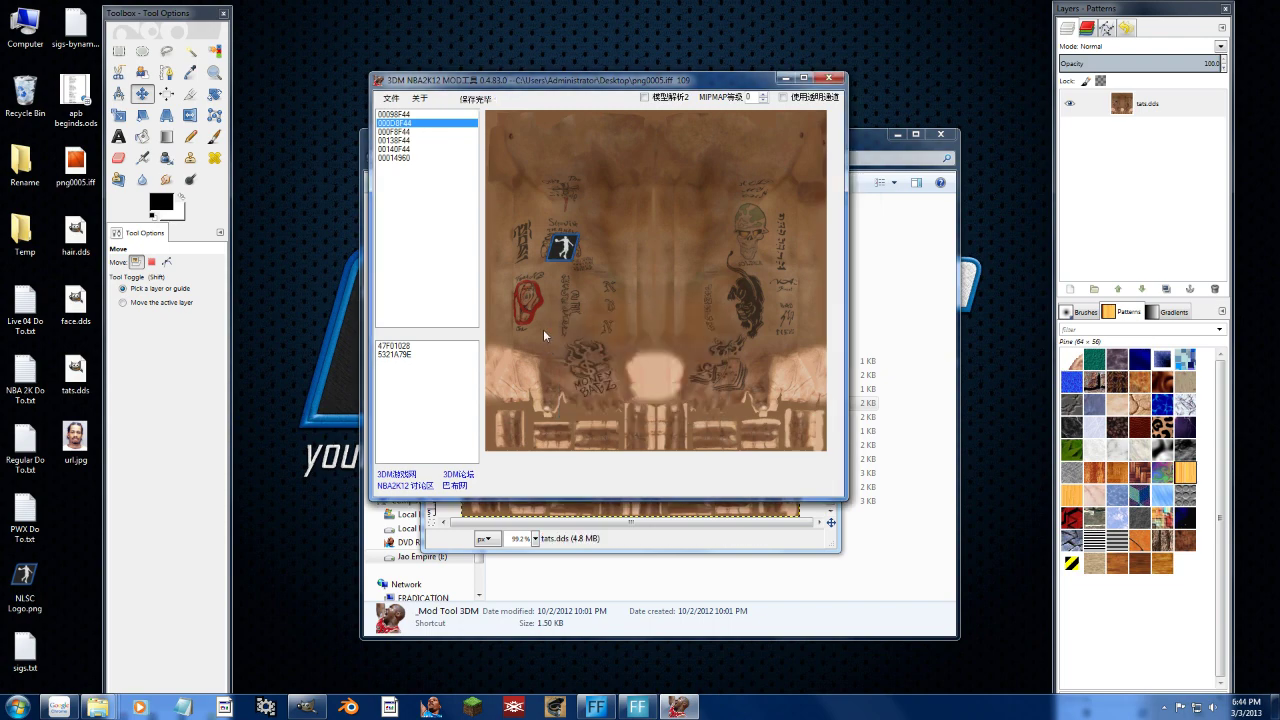
# Open the 3D render preview and switch between head models 47F01028 and 5321A79E.
pyautogui.doubleClick(432, 346)
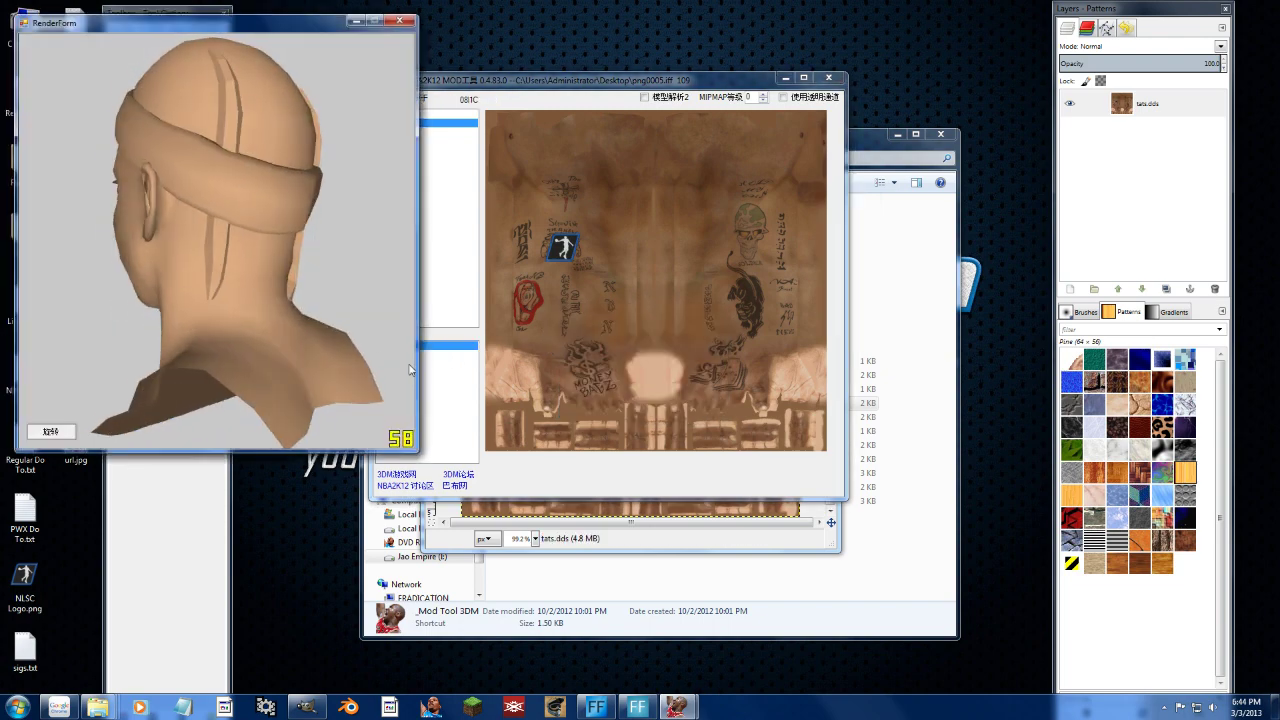
pyautogui.click(424, 352)
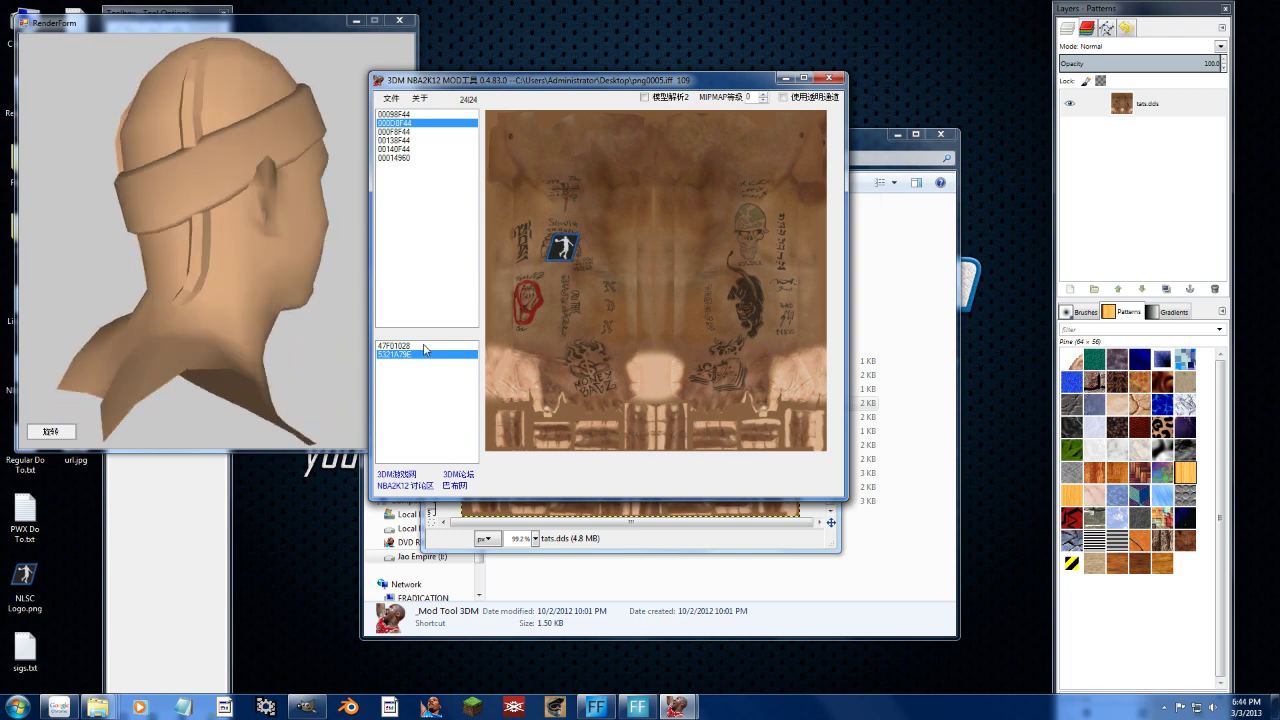
pyautogui.click(409, 348)
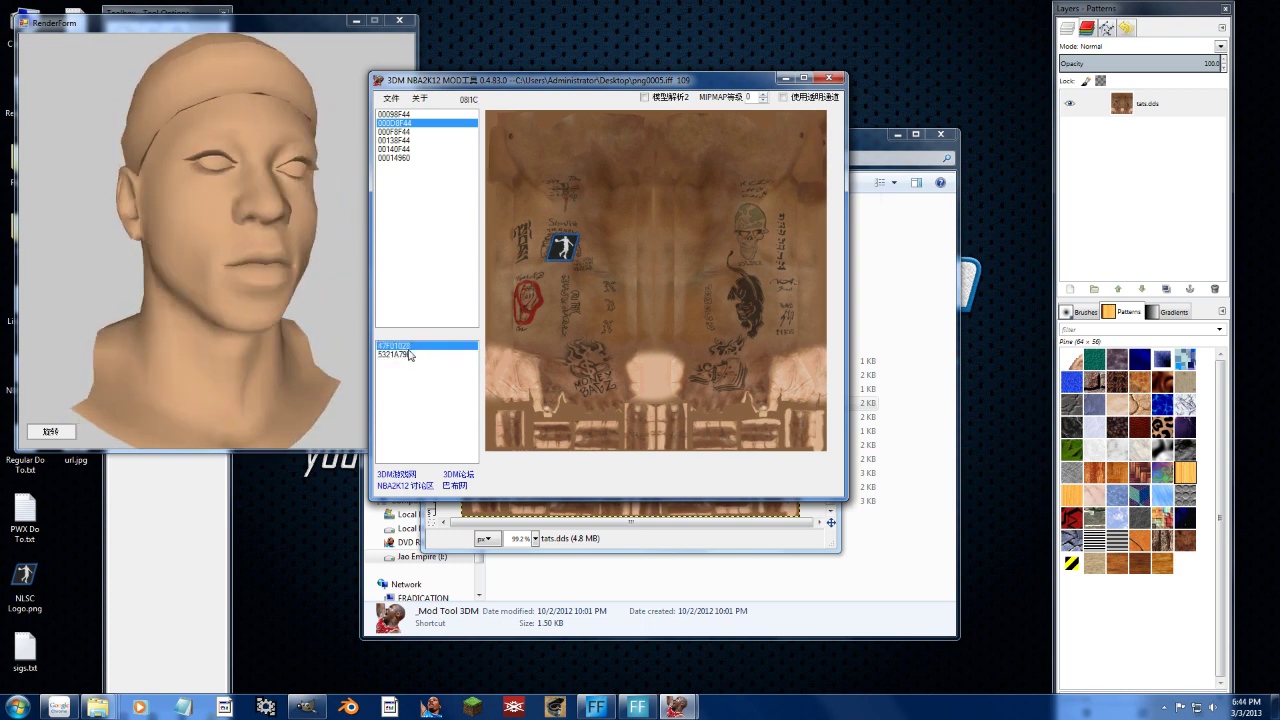
pyautogui.click(398, 355)
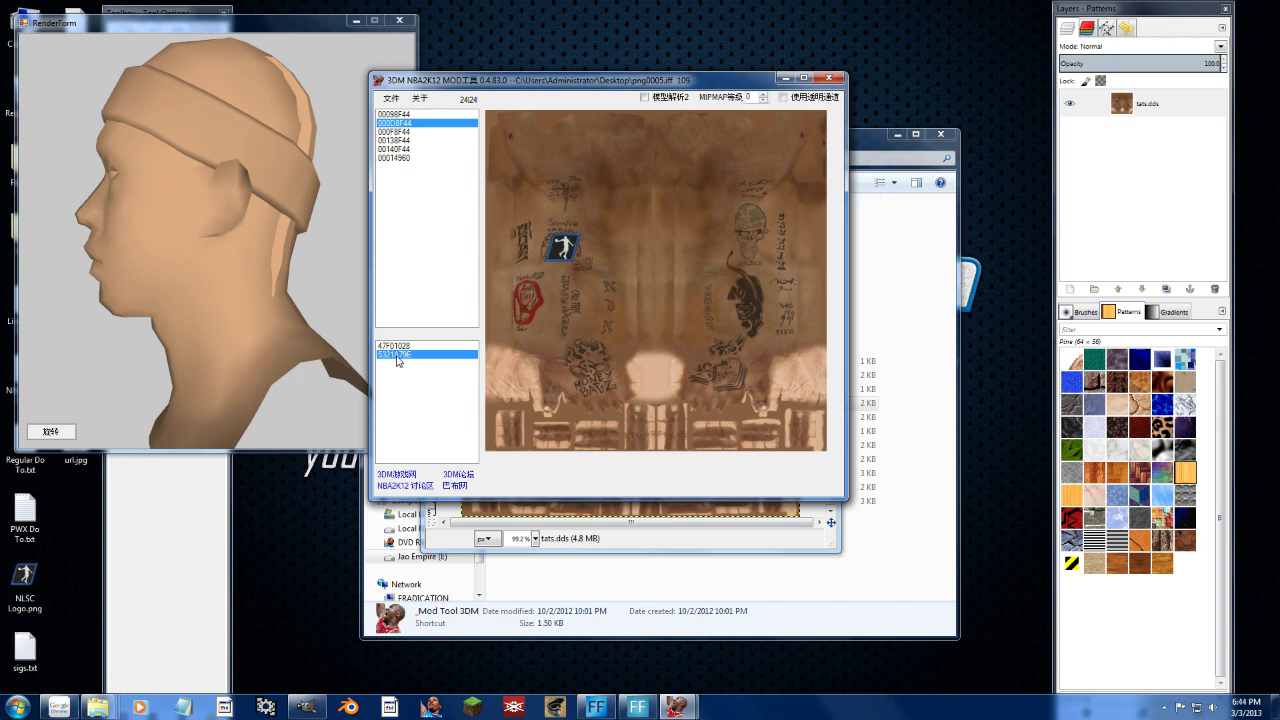
pyautogui.click(397, 346)
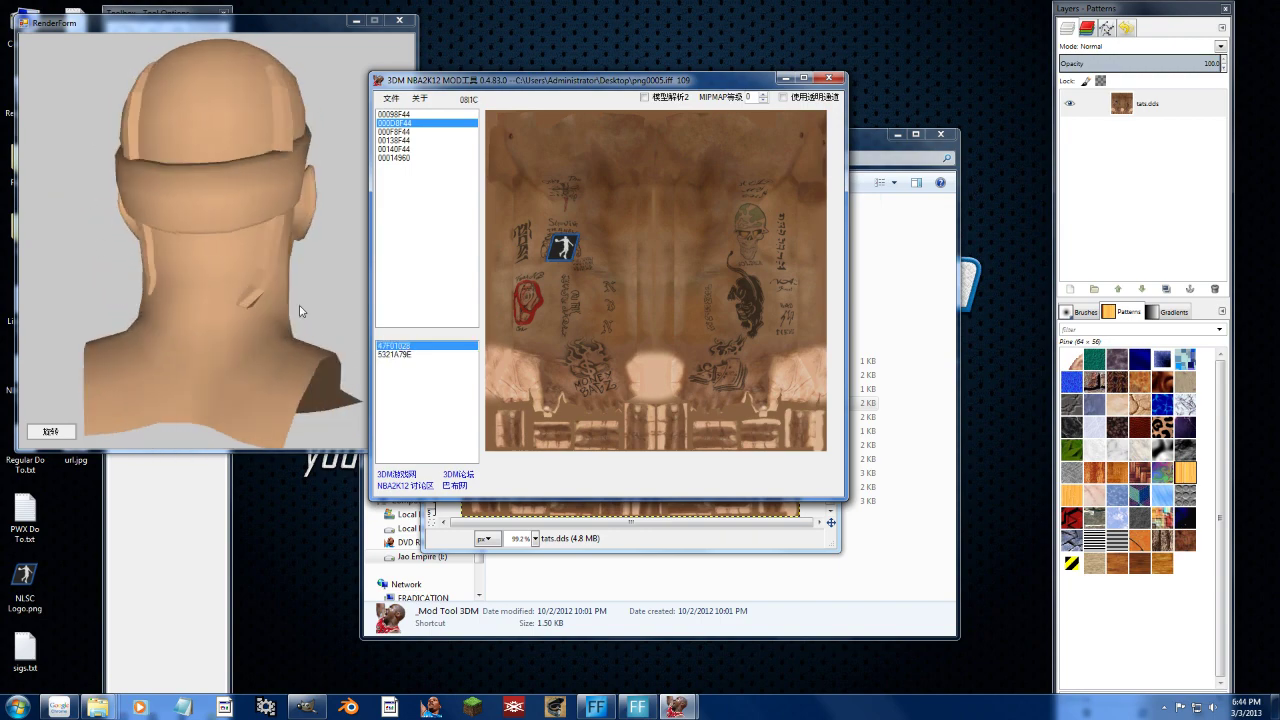
# Export model 47F01028 via 导出 as 47F01028.N2KM, pasting the Blender\Temp path into Save As.
pyautogui.rightClick(418, 345)
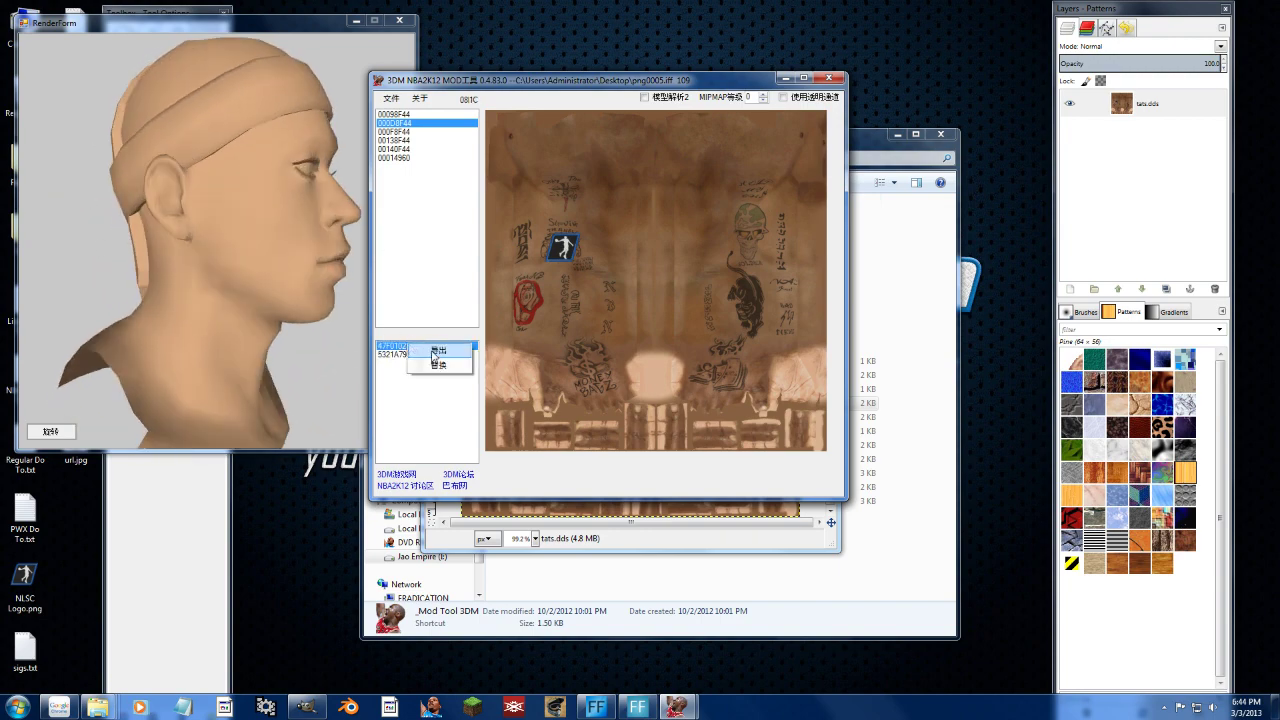
pyautogui.click(433, 357)
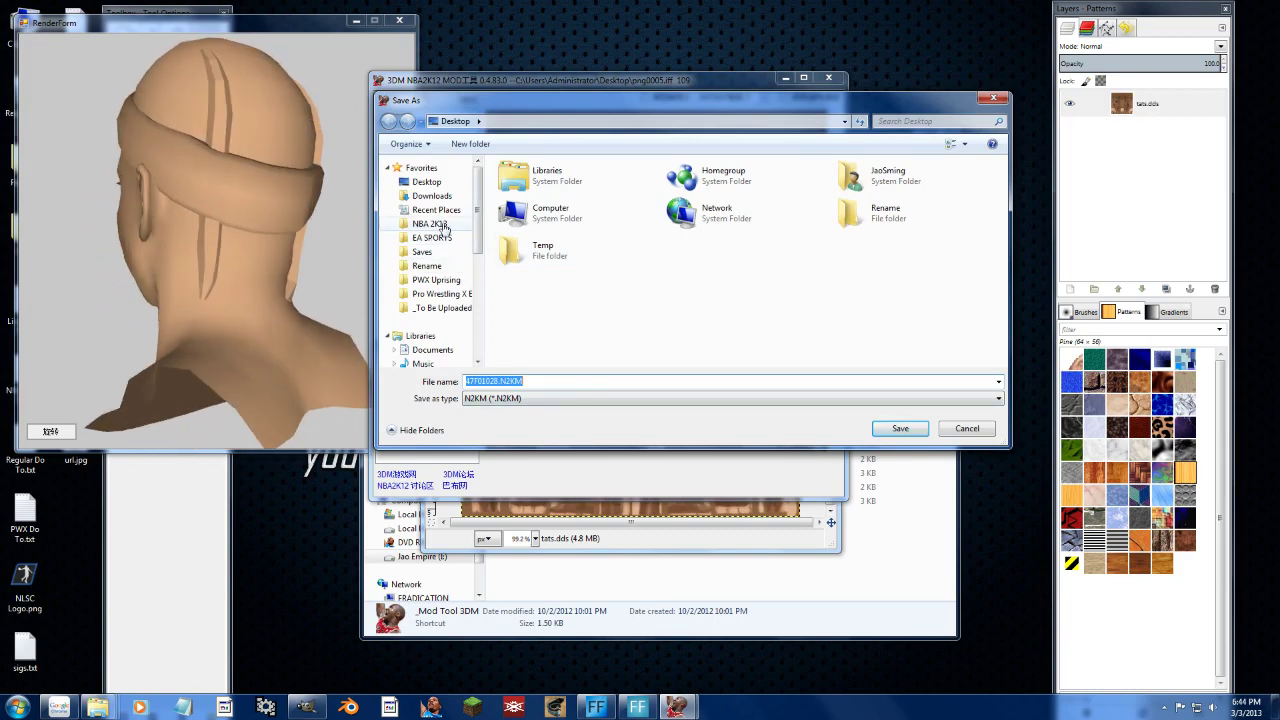
pyautogui.rightClick(97, 707)
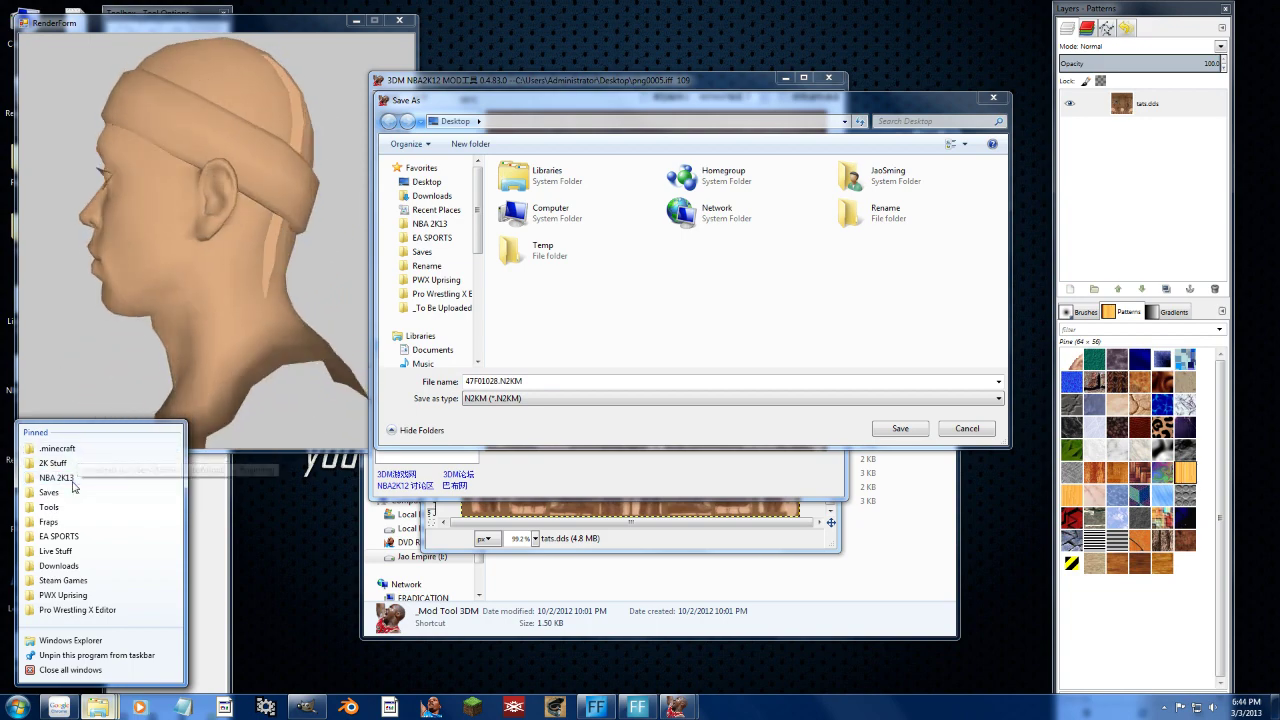
pyautogui.click(58, 521)
pyautogui.doubleClick(528, 366)
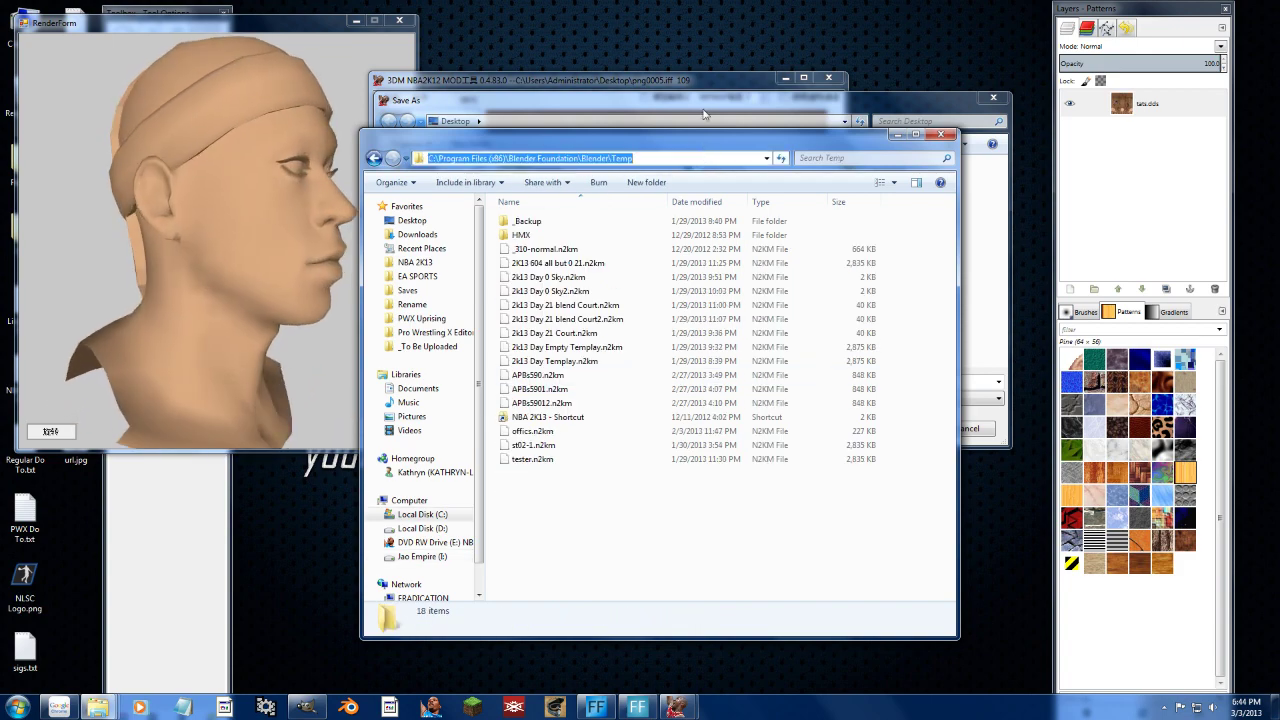
pyautogui.click(670, 119)
pyautogui.write('C:\\Program Files (x86)\\Blender Foundation\\Blender\\Temp')
pyautogui.click(900, 428)
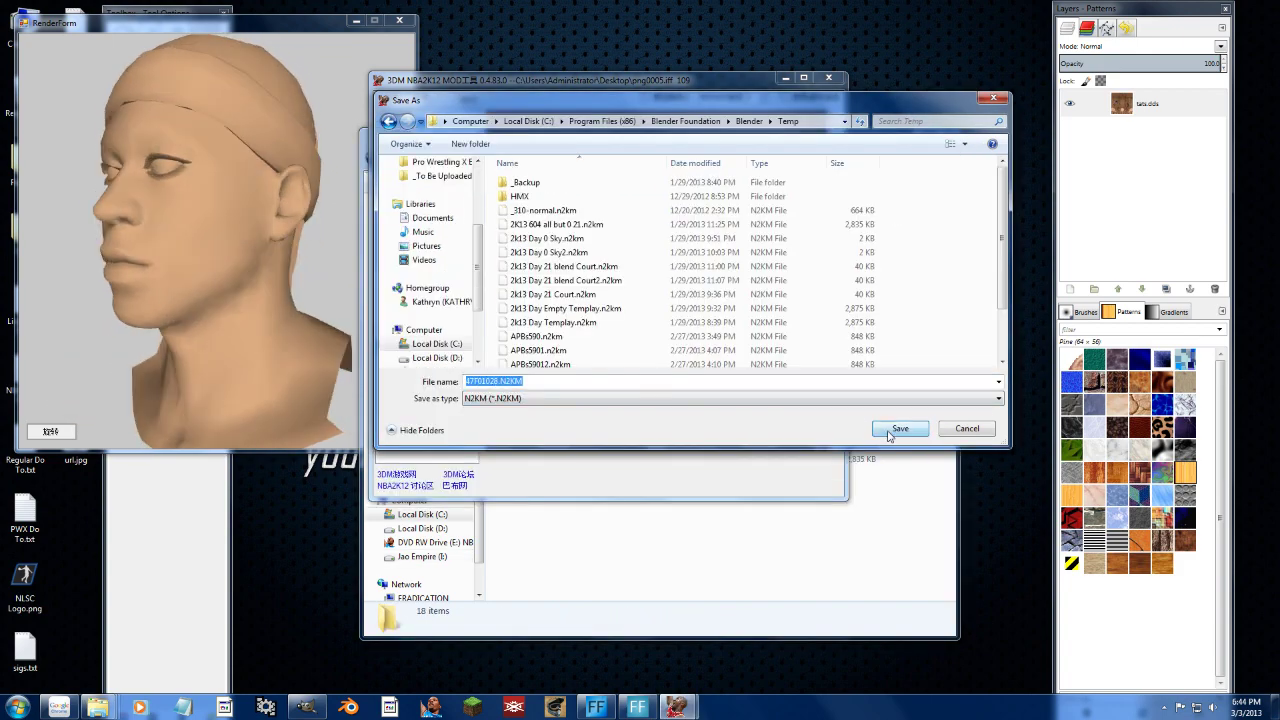
pyautogui.click(900, 428)
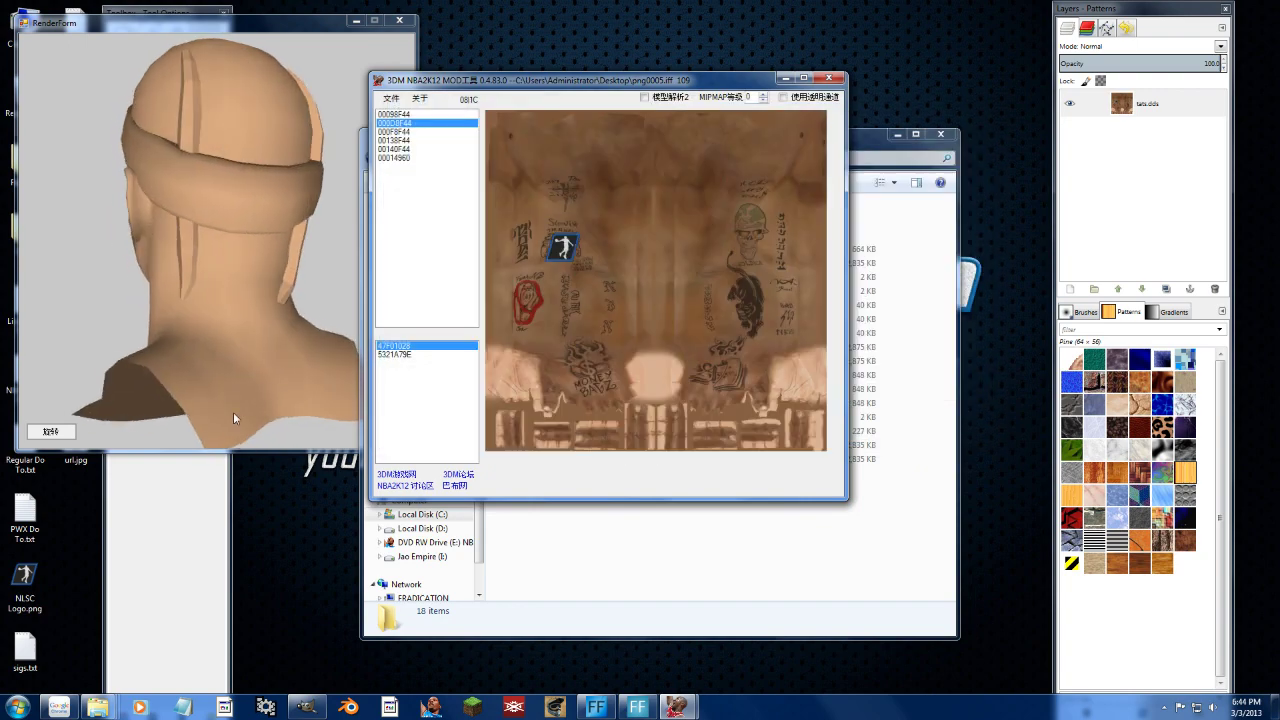
# In Blender, import Temp\47F01028.N2KM through Import N2KM with IMPORT N2K MDD.
pyautogui.click(347, 707)
pyautogui.click(51, 22)
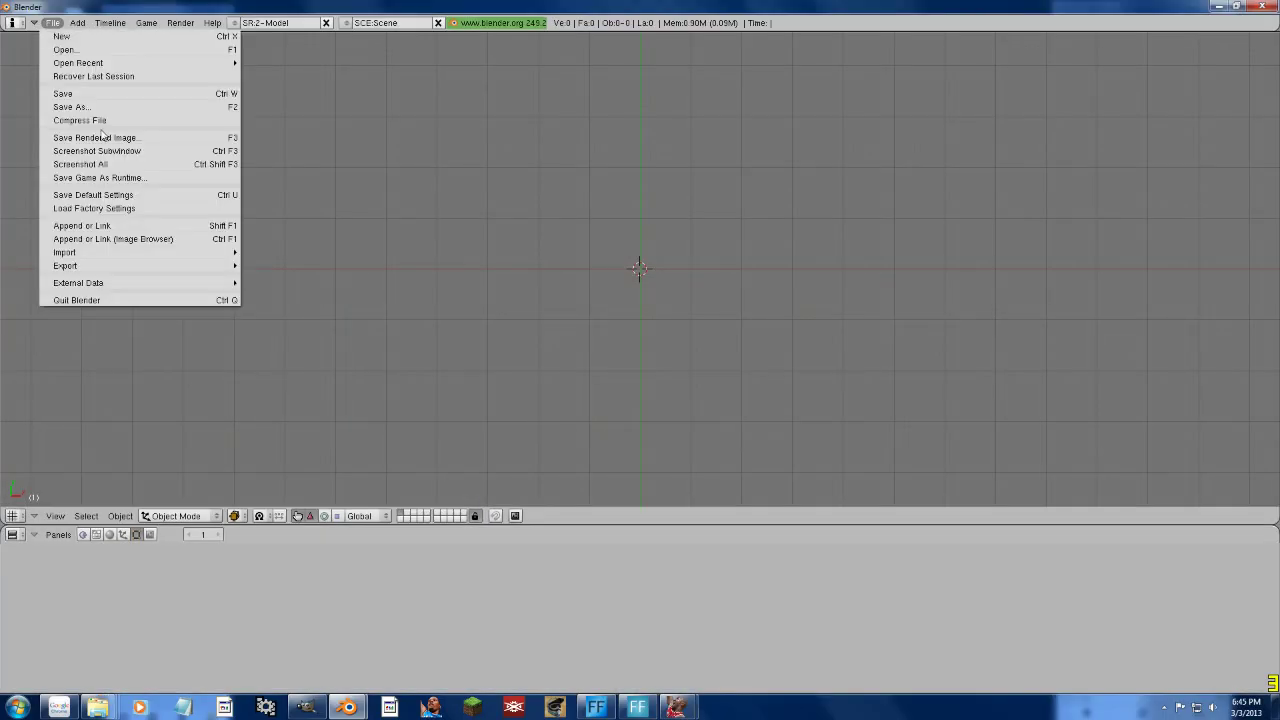
pyautogui.moveTo(84, 252)
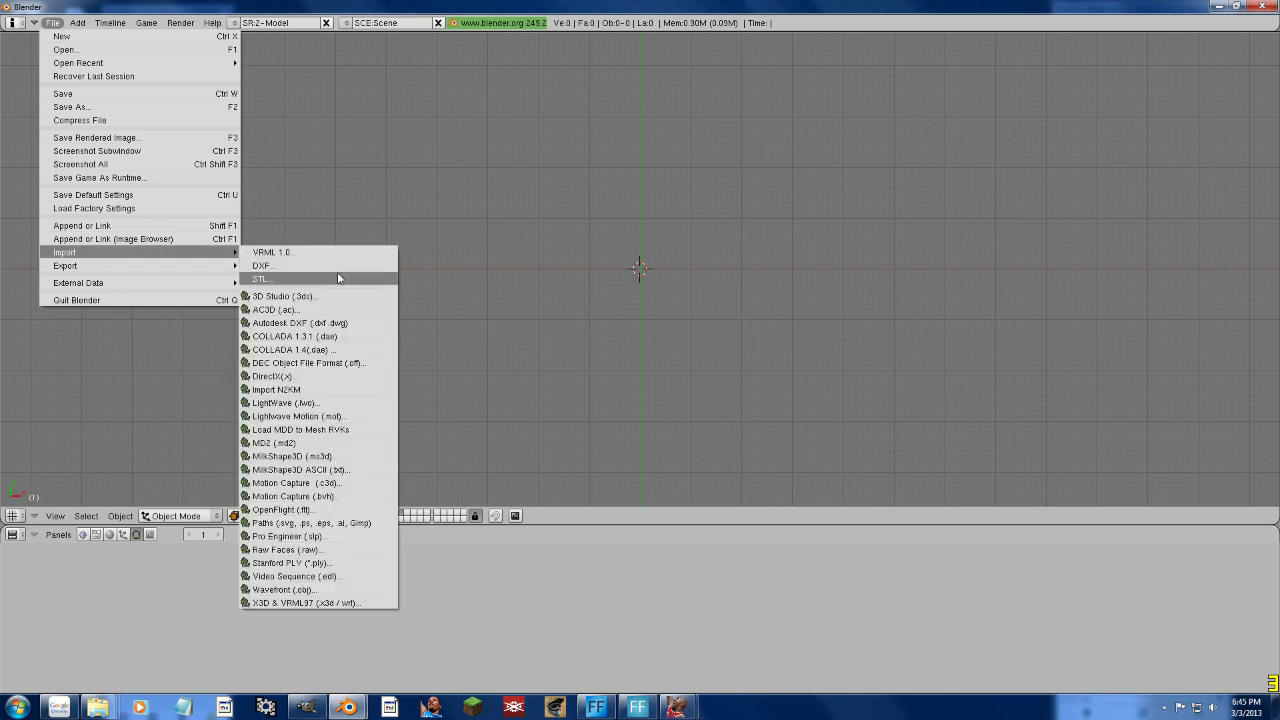
pyautogui.click(288, 390)
pyautogui.click(63, 127)
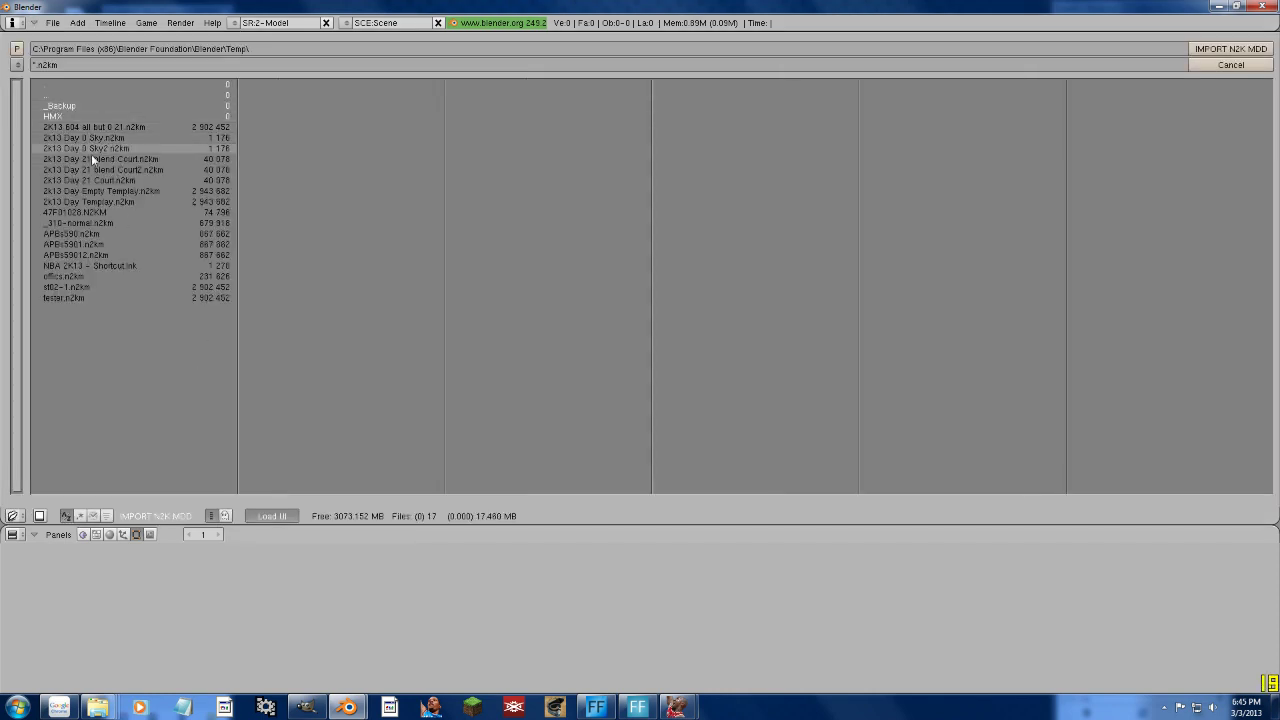
pyautogui.click(82, 209)
pyautogui.click(1230, 48)
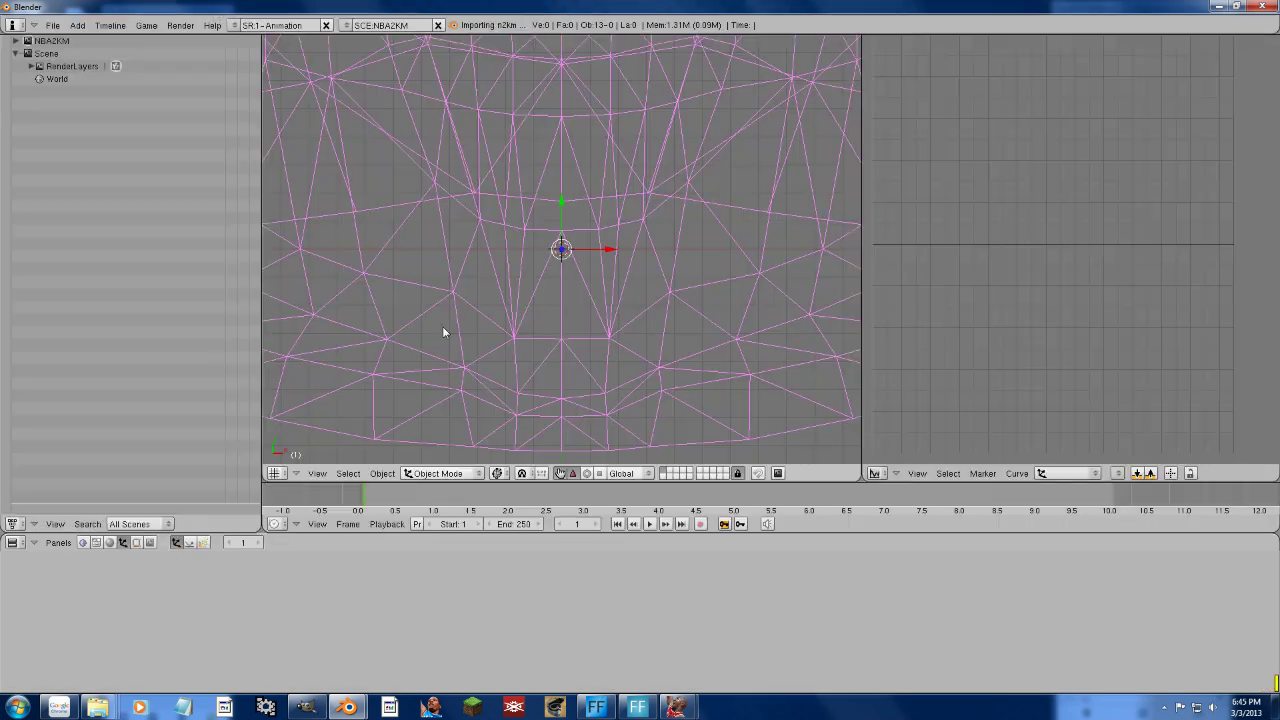
# Zoom and orbit to the imported head, select it and enter Edit Mode with Tab.
pyautogui.scroll(-4, 520, 243)
pyautogui.scroll(-2, 520, 246)
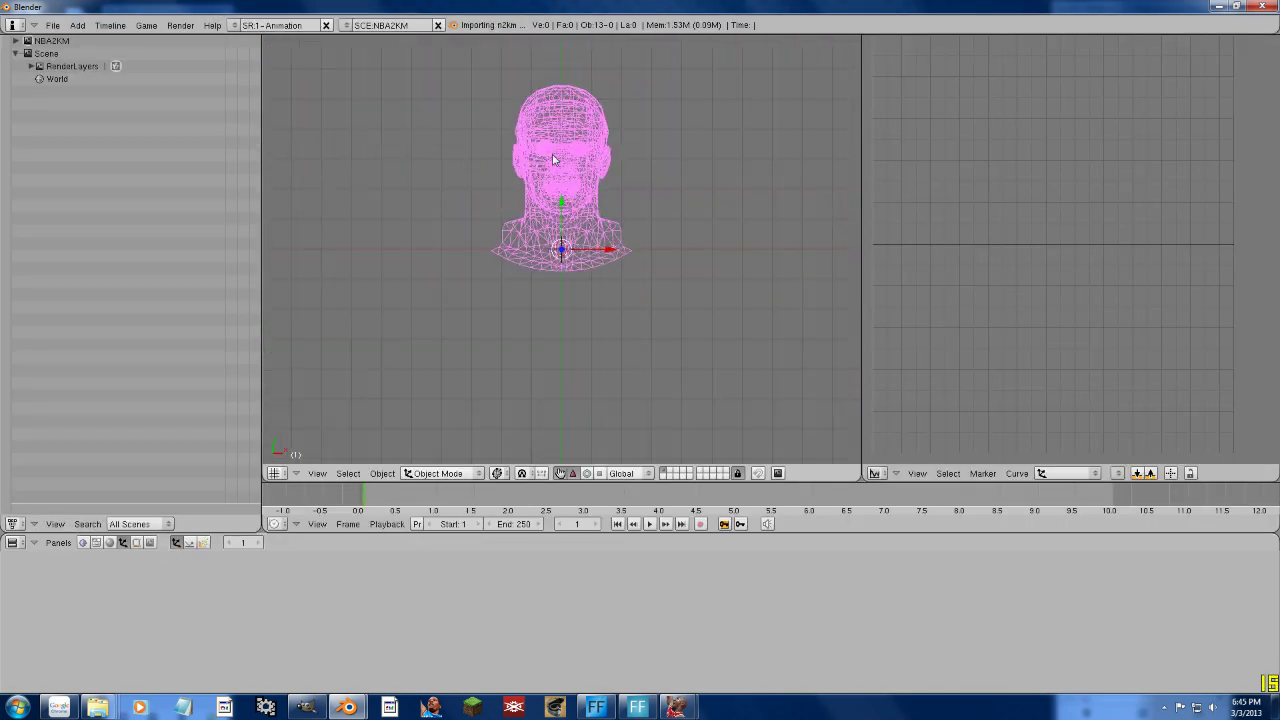
pyautogui.moveTo(526, 228); pyautogui.dragTo(587, 188)
pyautogui.moveTo(516, 208); pyautogui.dragTo(575, 118)
pyautogui.scroll(5, 574, 124)
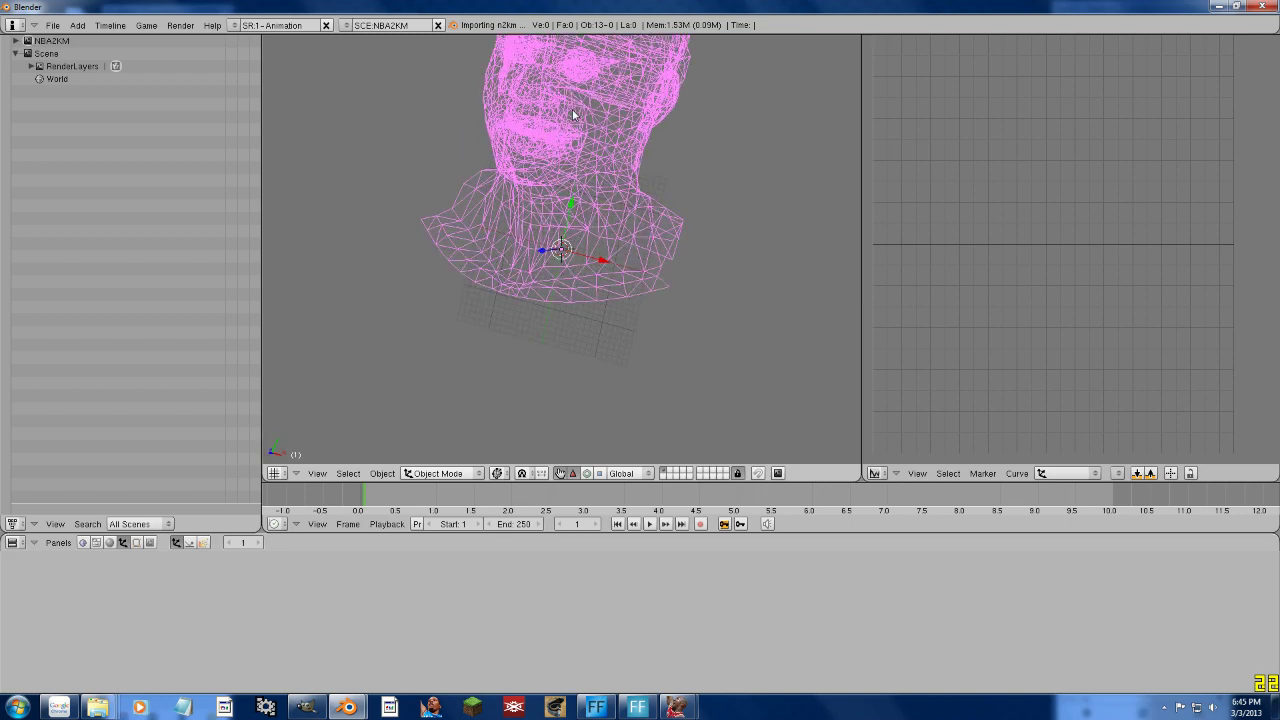
pyautogui.scroll(-4, 576, 155)
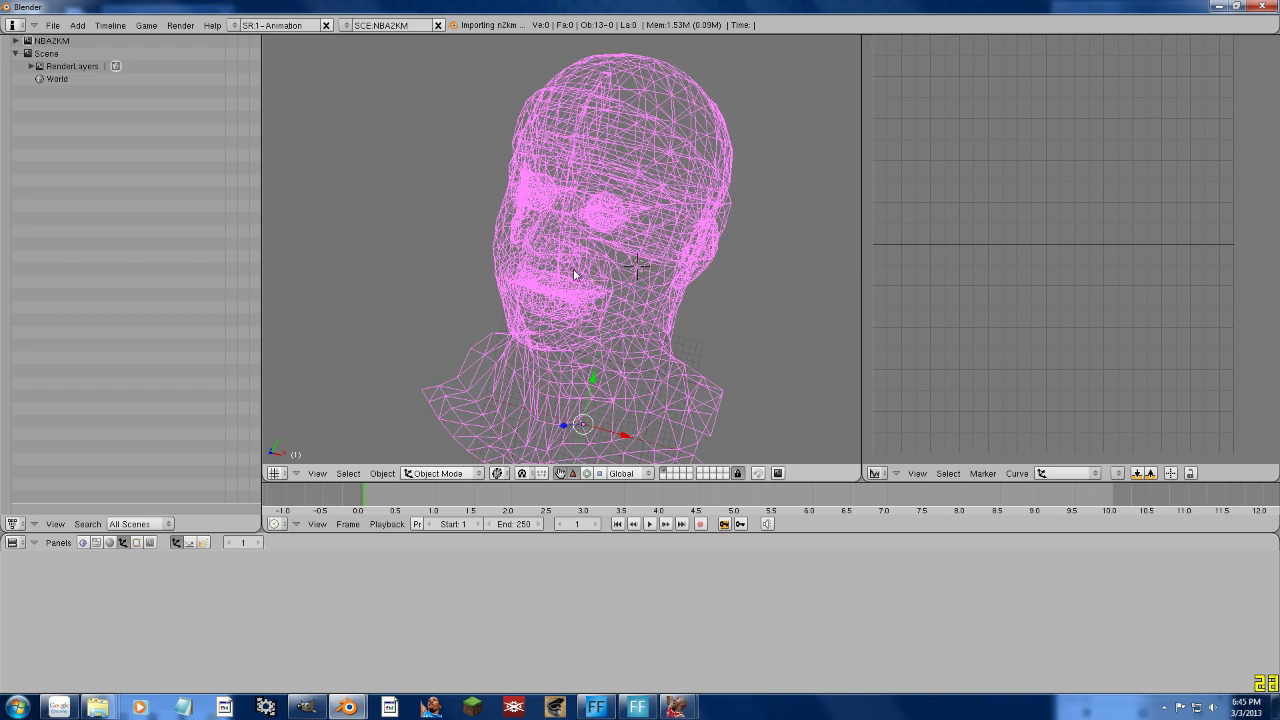
pyautogui.rightClick(556, 226)
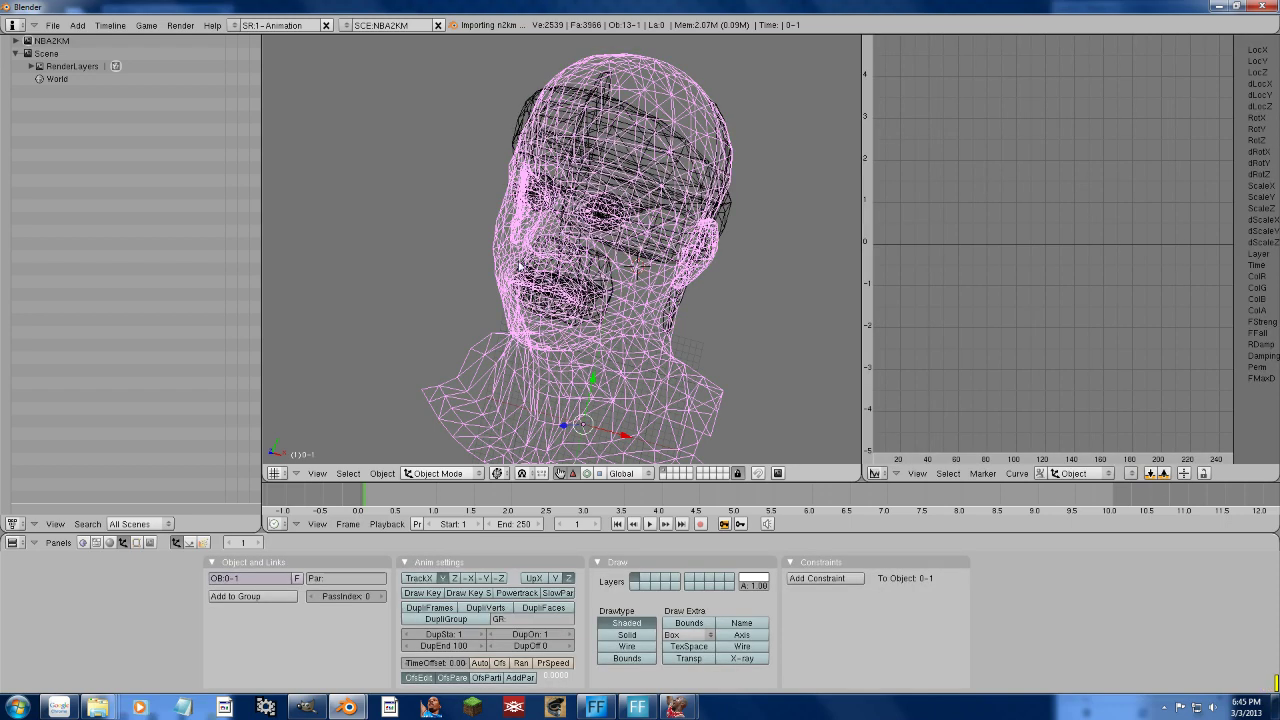
pyautogui.press('Tab')
pyautogui.moveTo(494, 240); pyautogui.dragTo(586, 423)
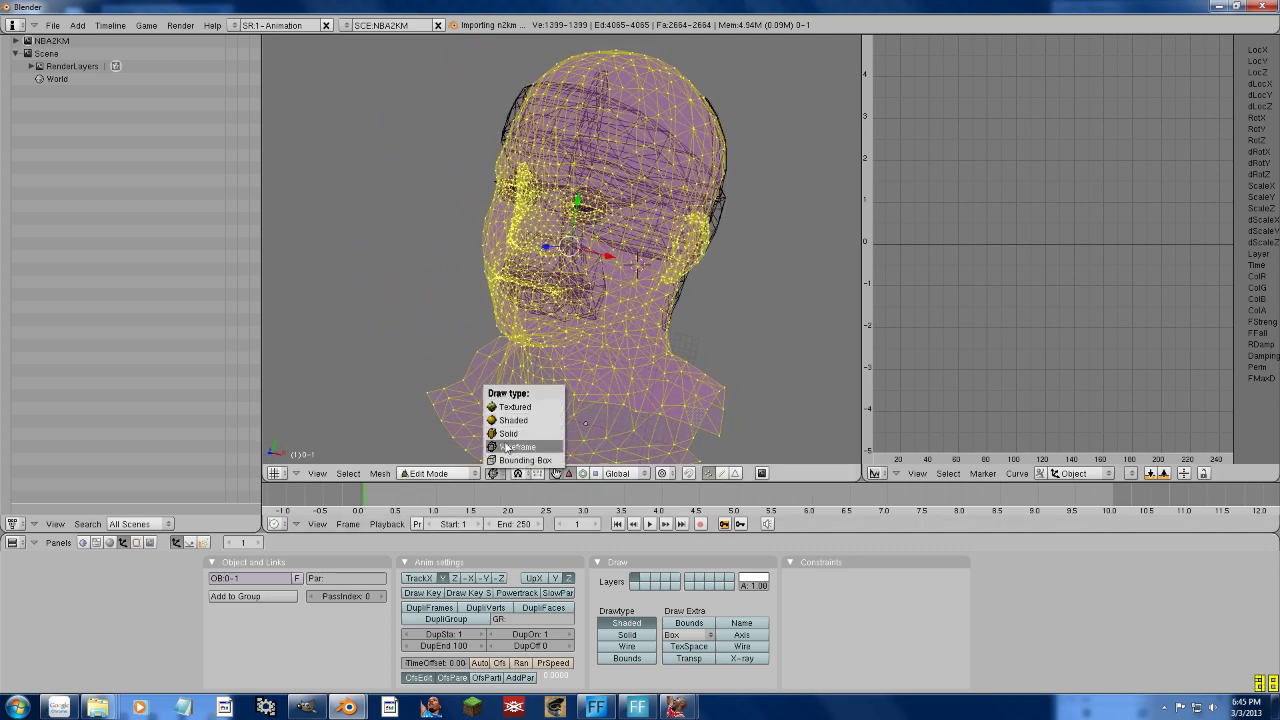
# Switch the head's draw type to Textured and turn to a side view.
pyautogui.click(508, 420)
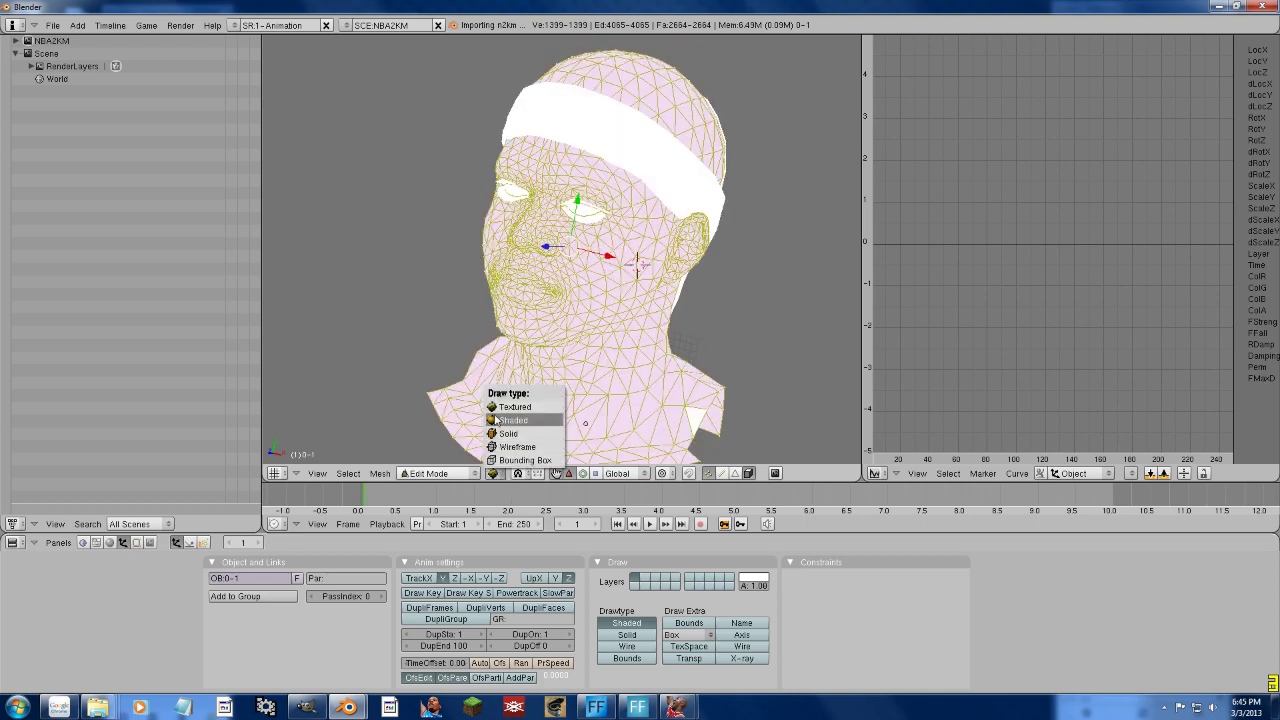
pyautogui.click(508, 420)
pyautogui.press('KP_4')
pyautogui.press('KP_6')
pyautogui.press('KP_6')
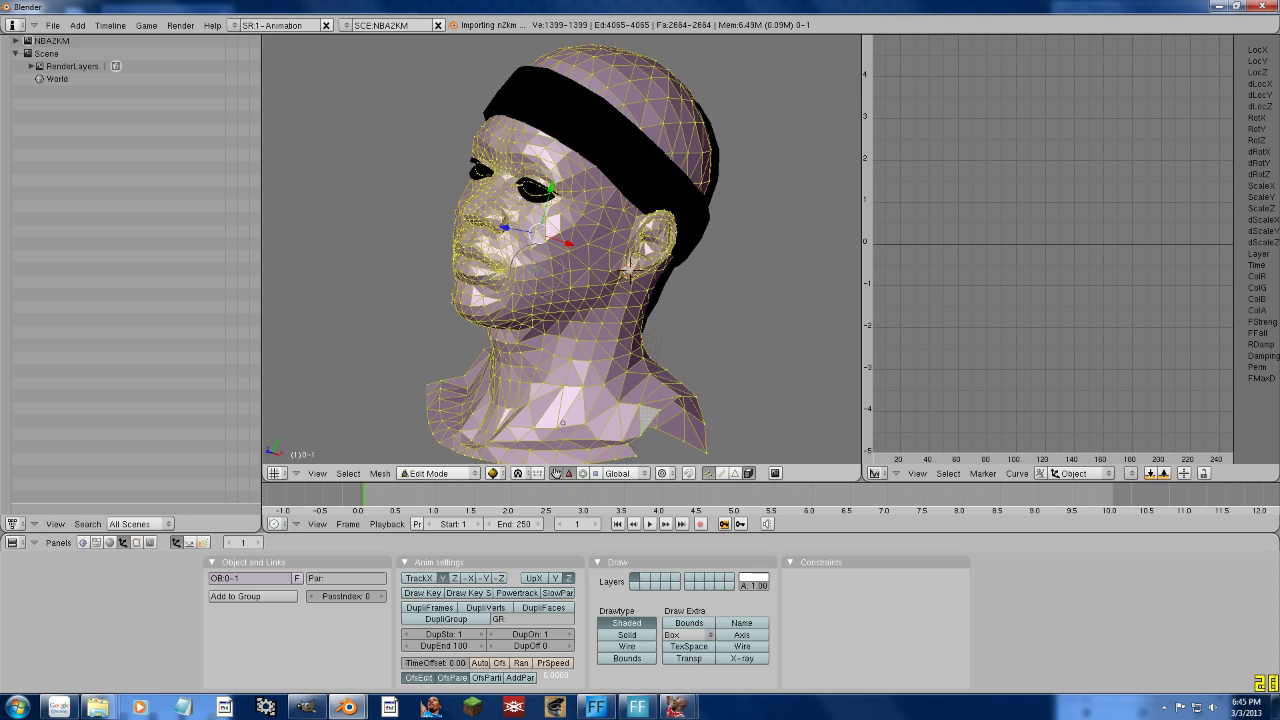
# Deselect all, rotate the mouth and cheek vertices out from the face, and return to Object Mode.
pyautogui.press('a')
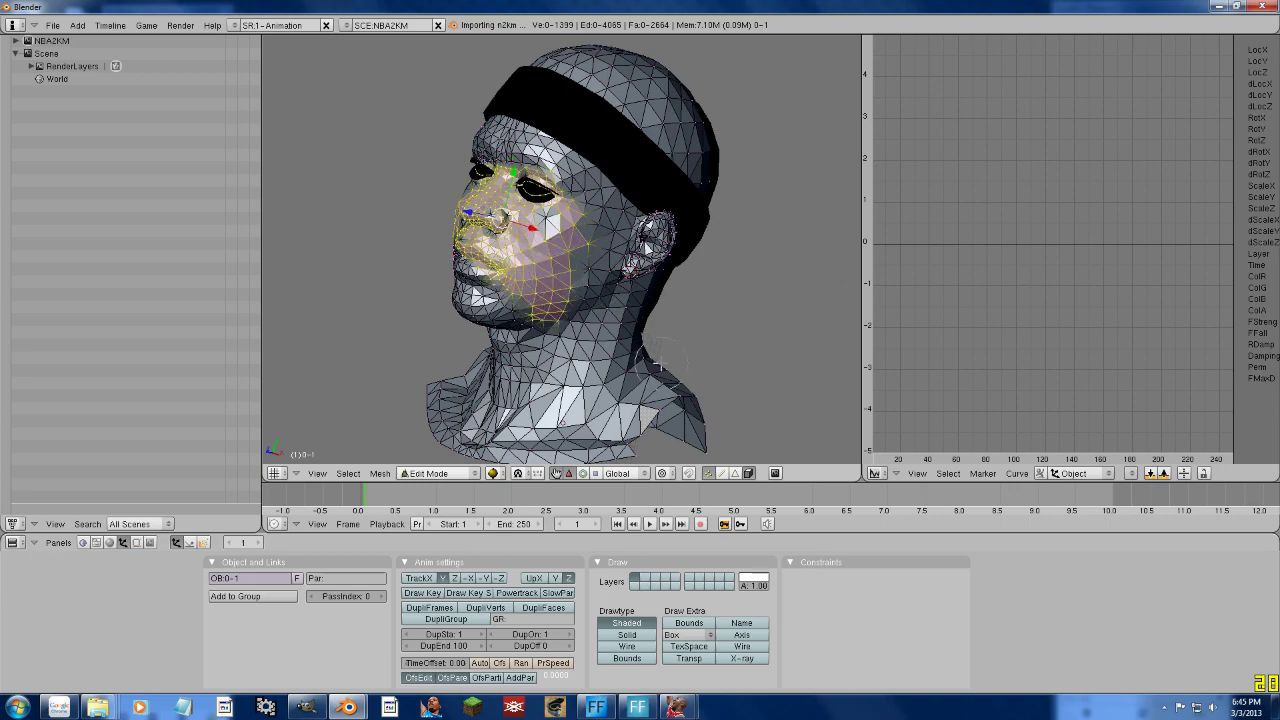
pyautogui.moveTo(603, 304)
pyautogui.mouseDown()
pyautogui.moveTo(720, 300)
pyautogui.moveTo(600, 304)
pyautogui.mouseUp()
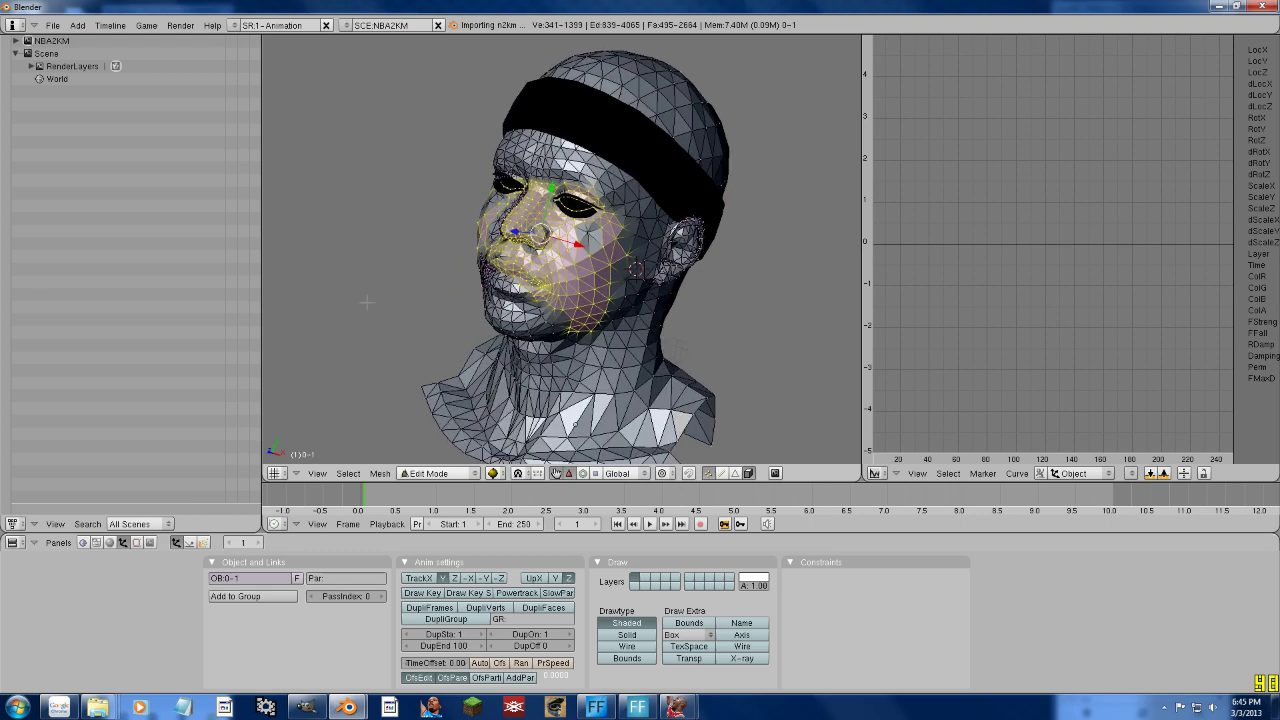
pyautogui.moveTo(366, 302)
pyautogui.mouseDown()
pyautogui.moveTo(395, 306)
pyautogui.moveTo(349, 296)
pyautogui.mouseUp()
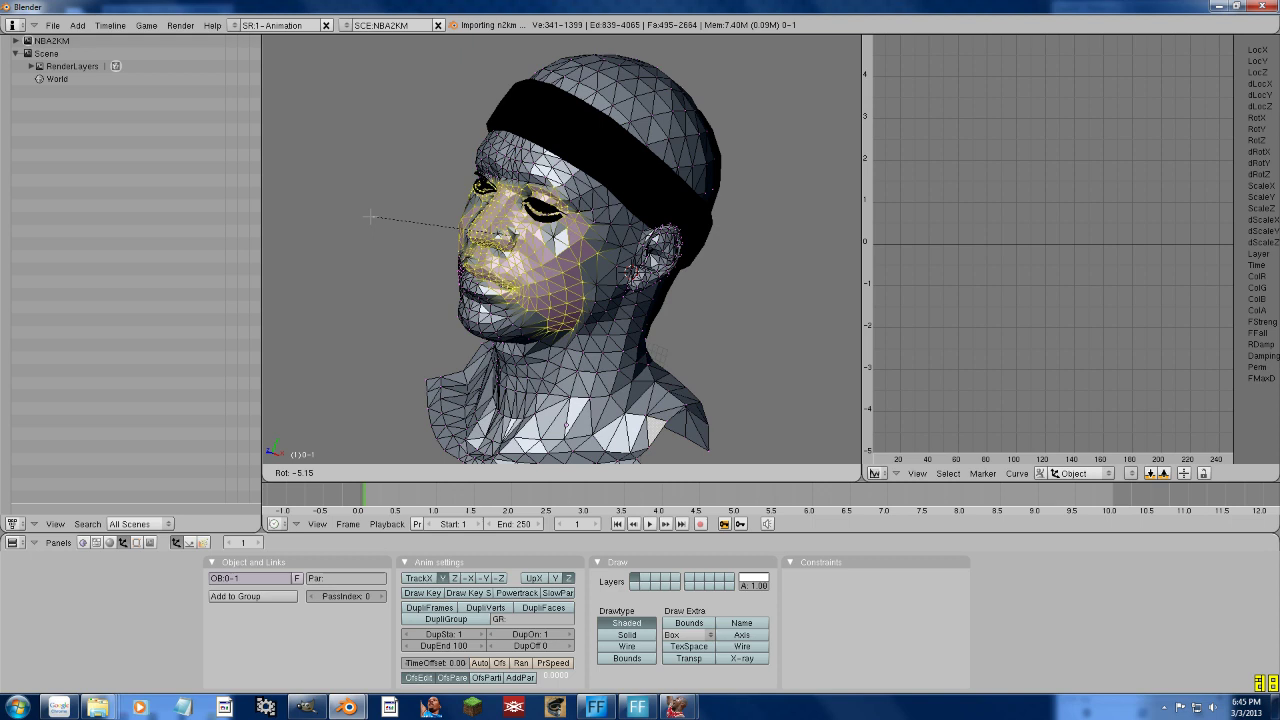
pyautogui.rightClick(578, 145)
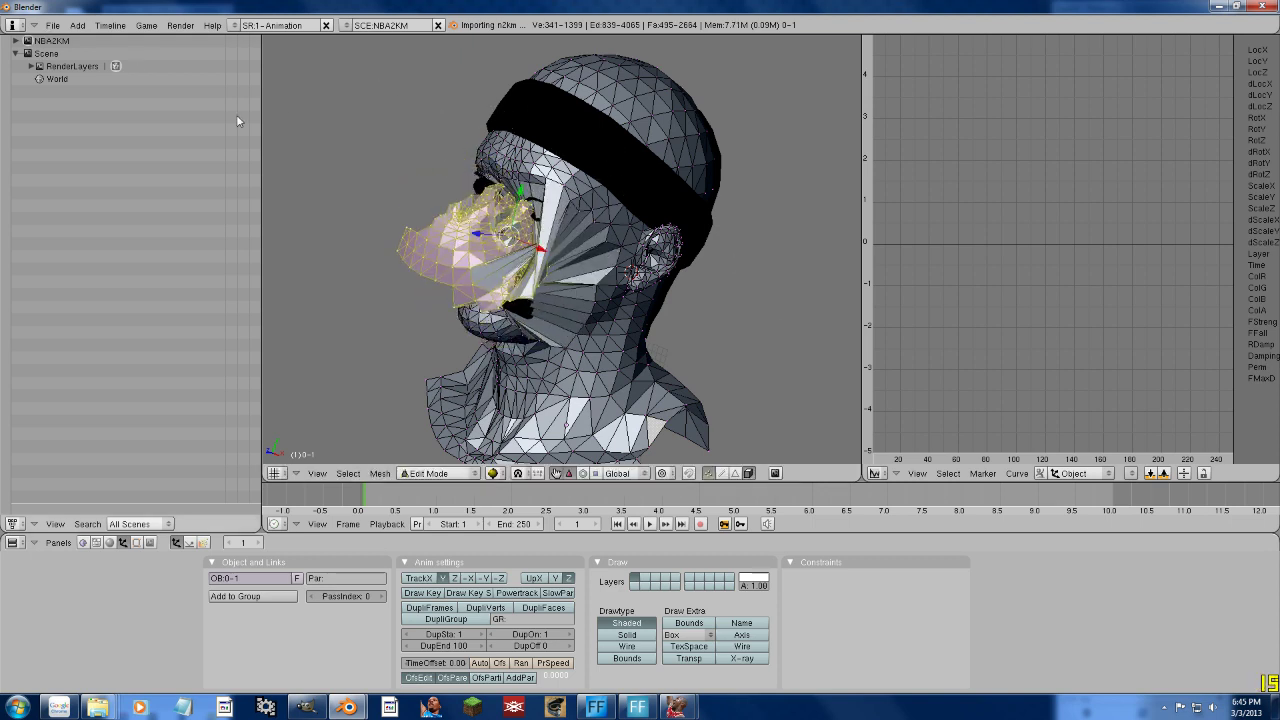
pyautogui.press('Tab')
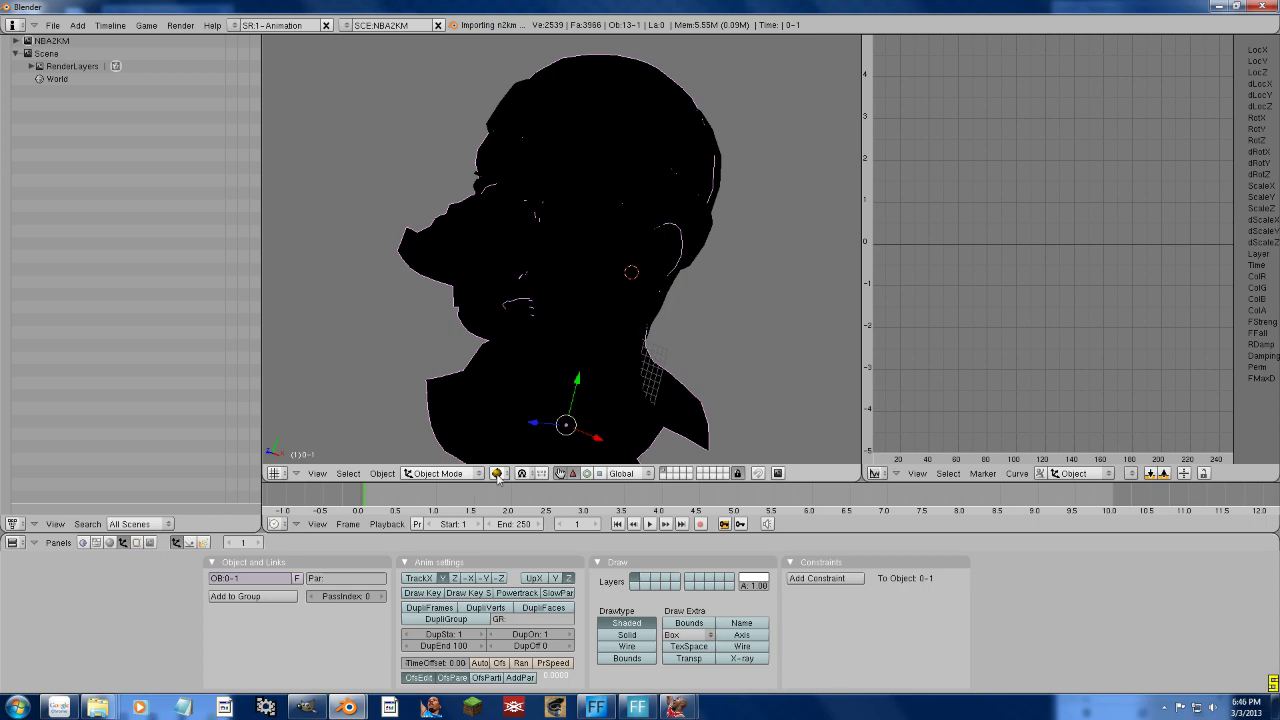
# Set the draw type to Wireframe and export the head as N2KM into the Temp folder.
pyautogui.click(515, 447)
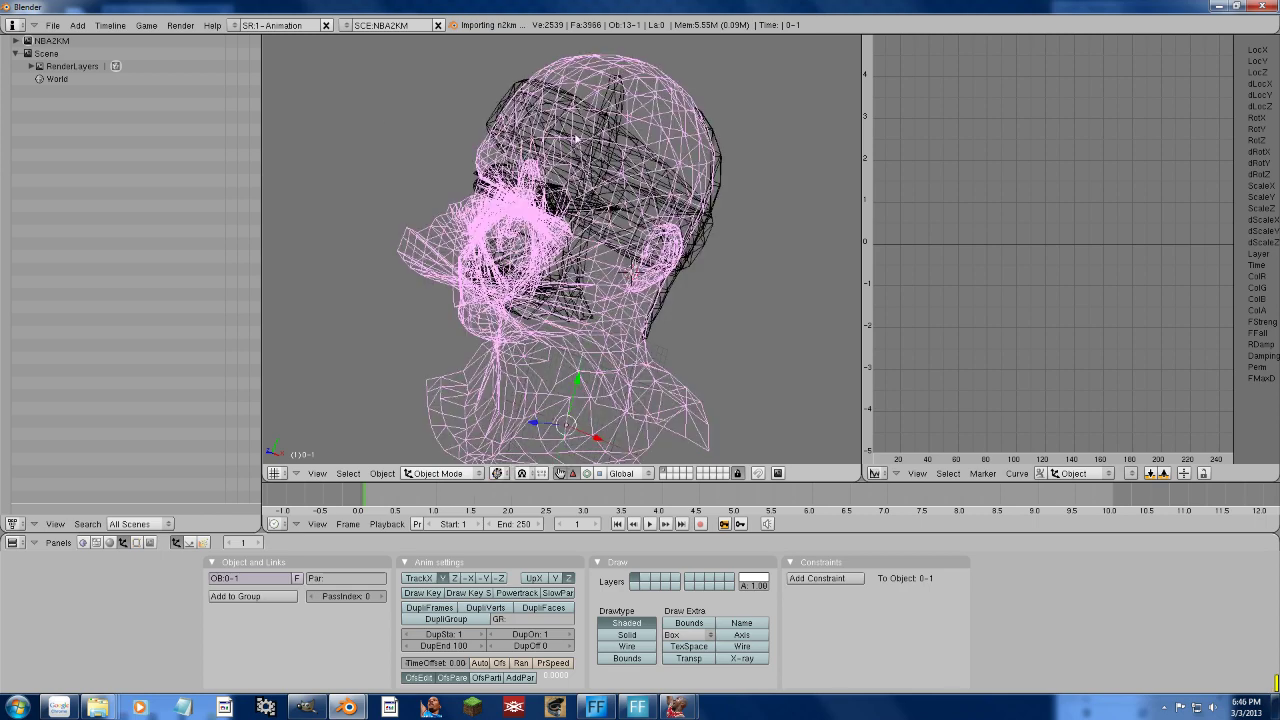
pyautogui.click(52, 25)
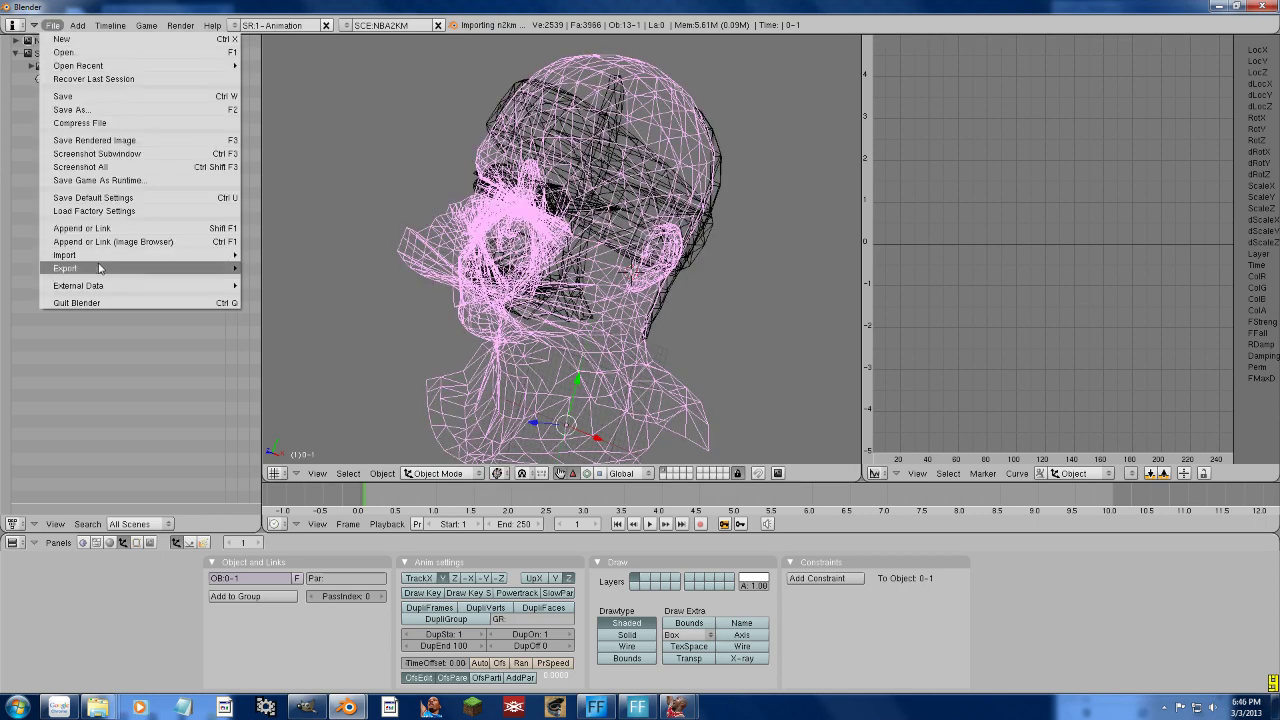
pyautogui.moveTo(100, 268)
pyautogui.click(287, 419)
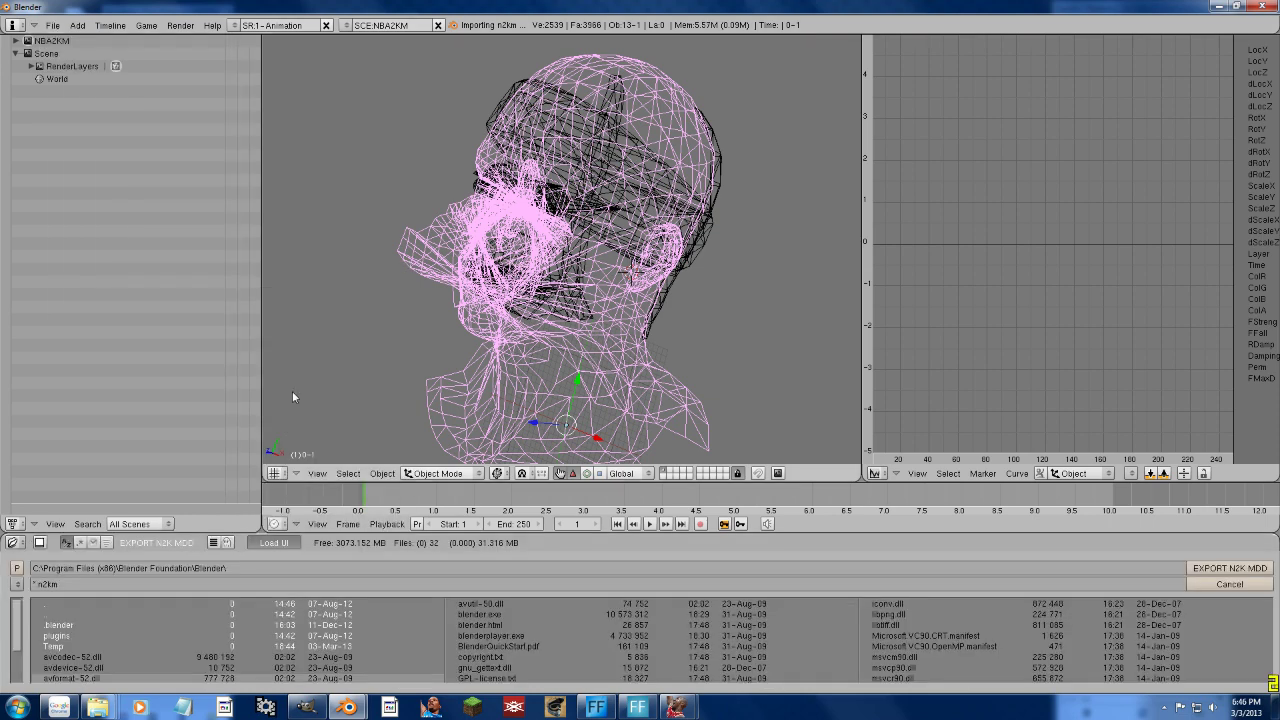
pyautogui.click(75, 647)
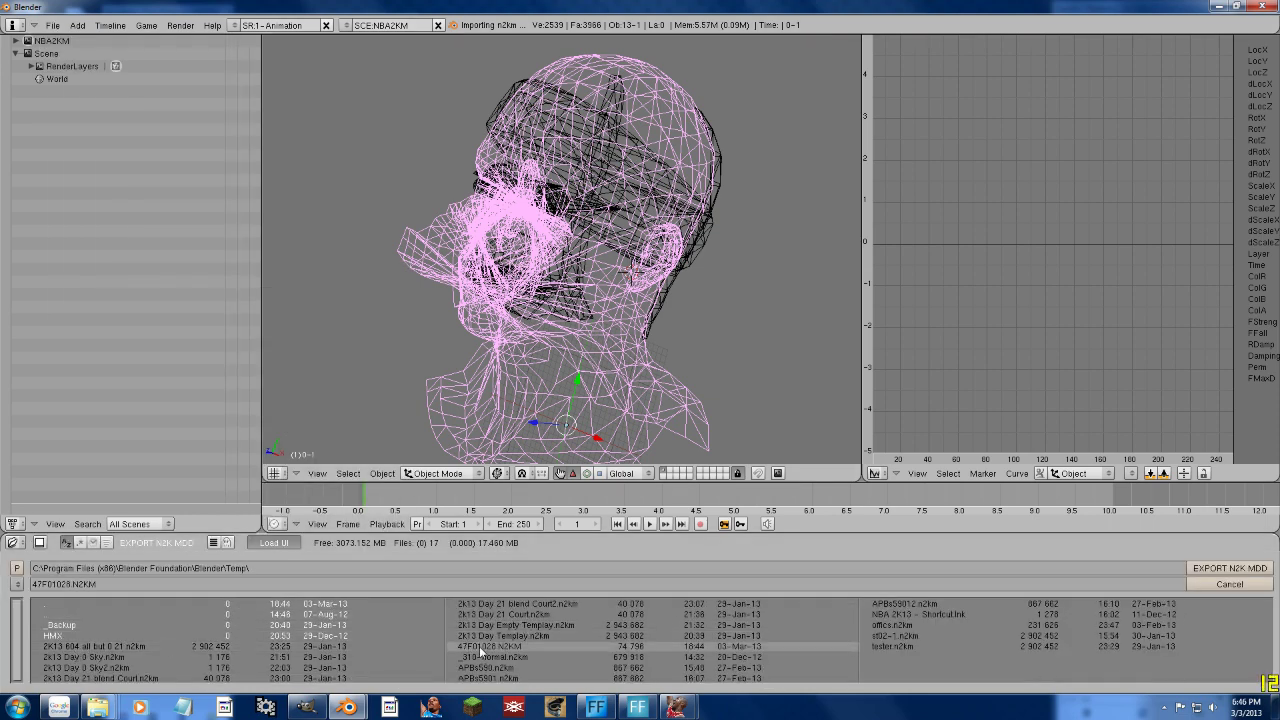
pyautogui.click(1224, 568)
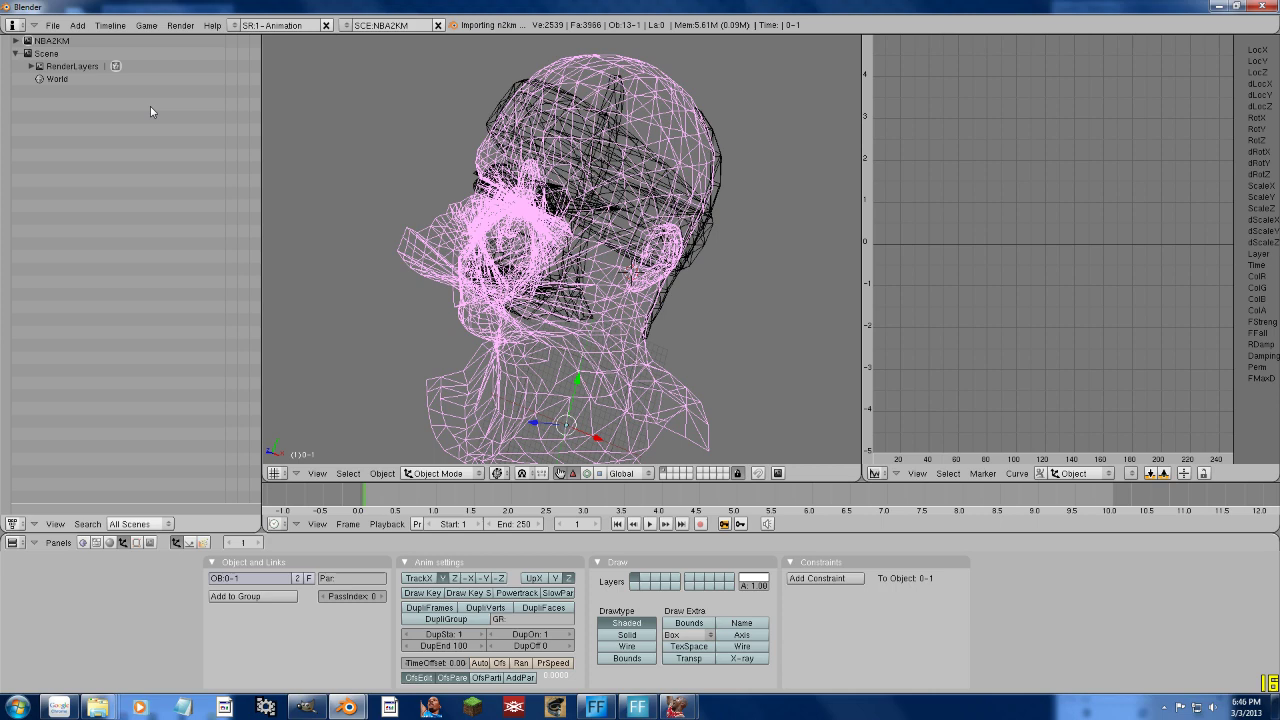
# Export the head again, overwriting the existing 47F01028.N2KM in Temp.
pyautogui.click(52, 25)
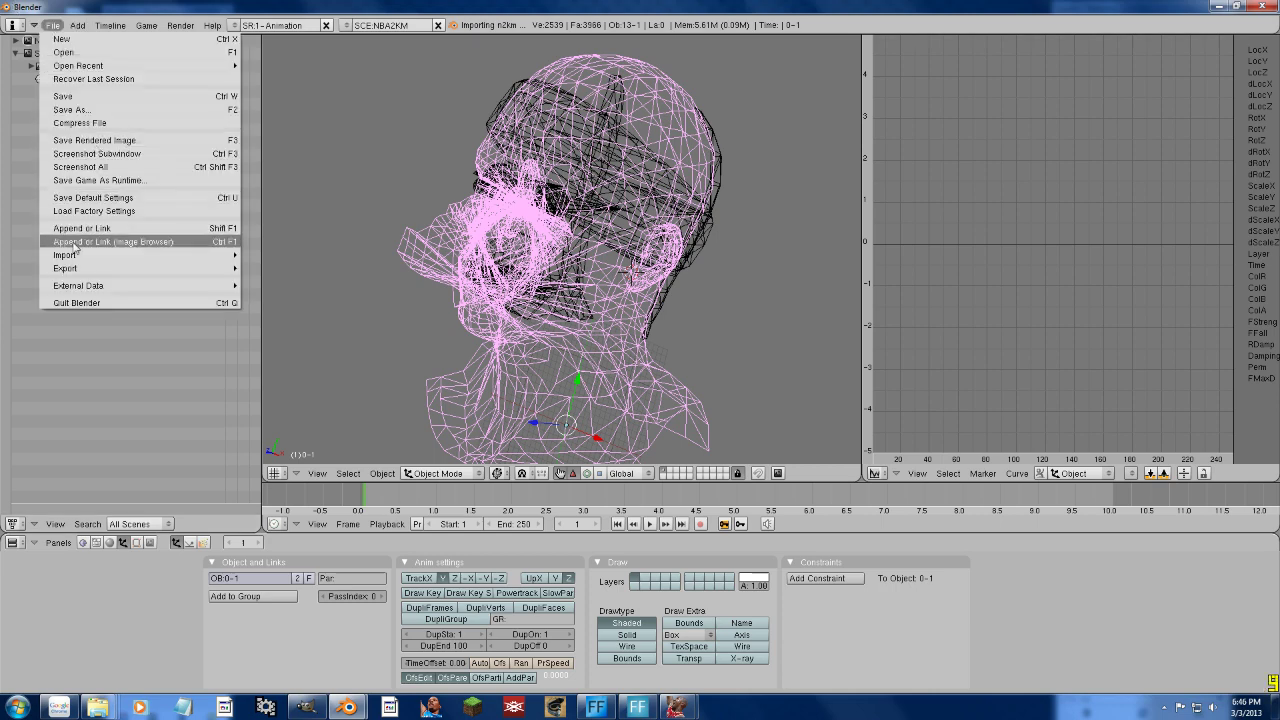
pyautogui.moveTo(88, 269)
pyautogui.click(280, 419)
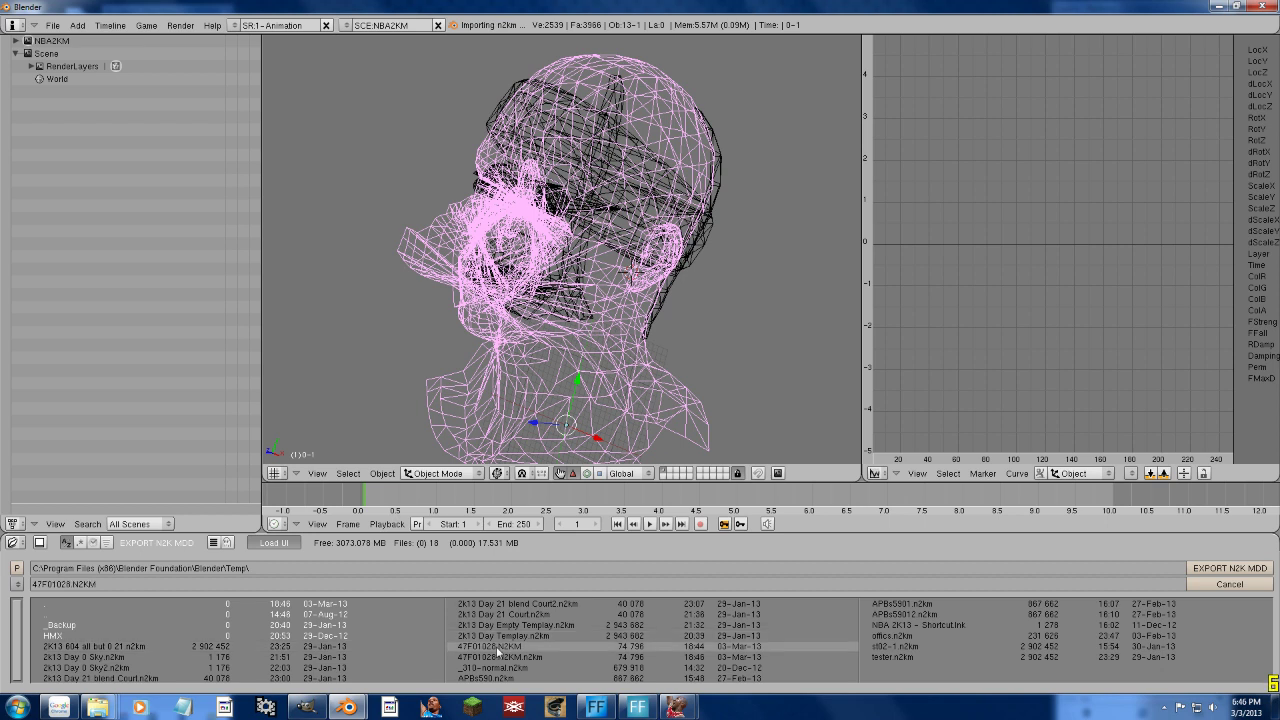
pyautogui.click(496, 646)
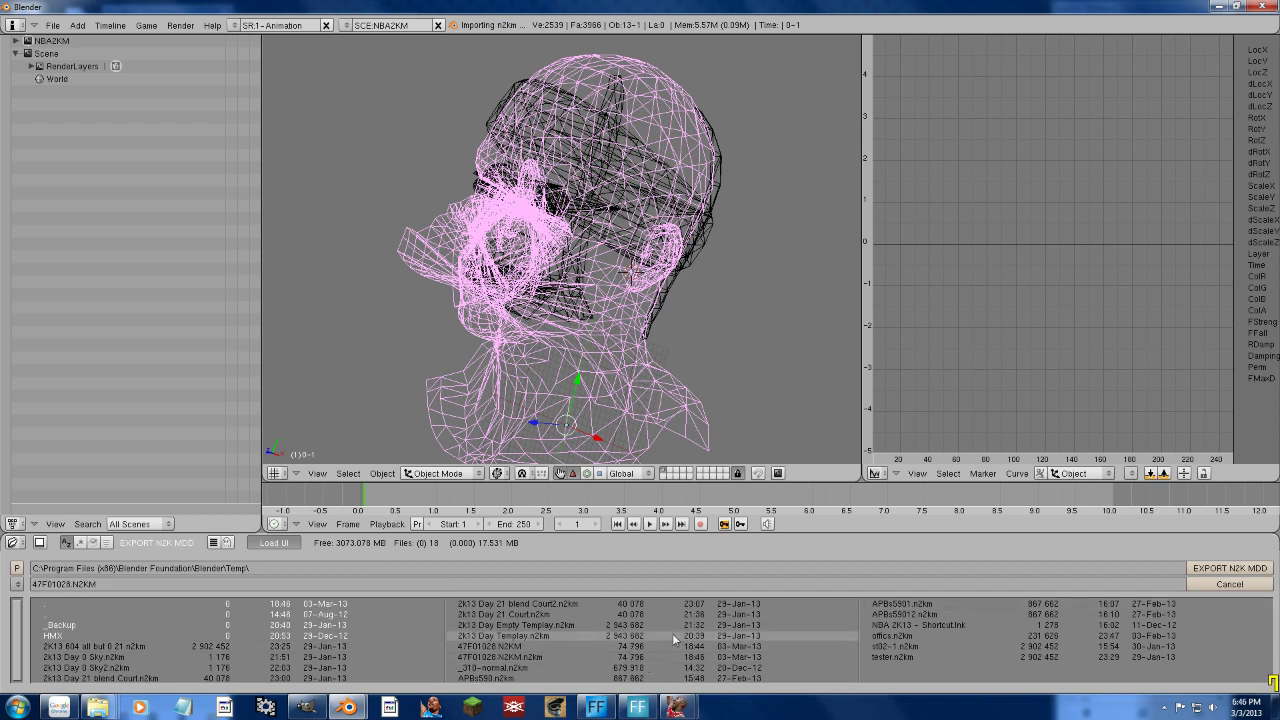
pyautogui.click(1219, 568)
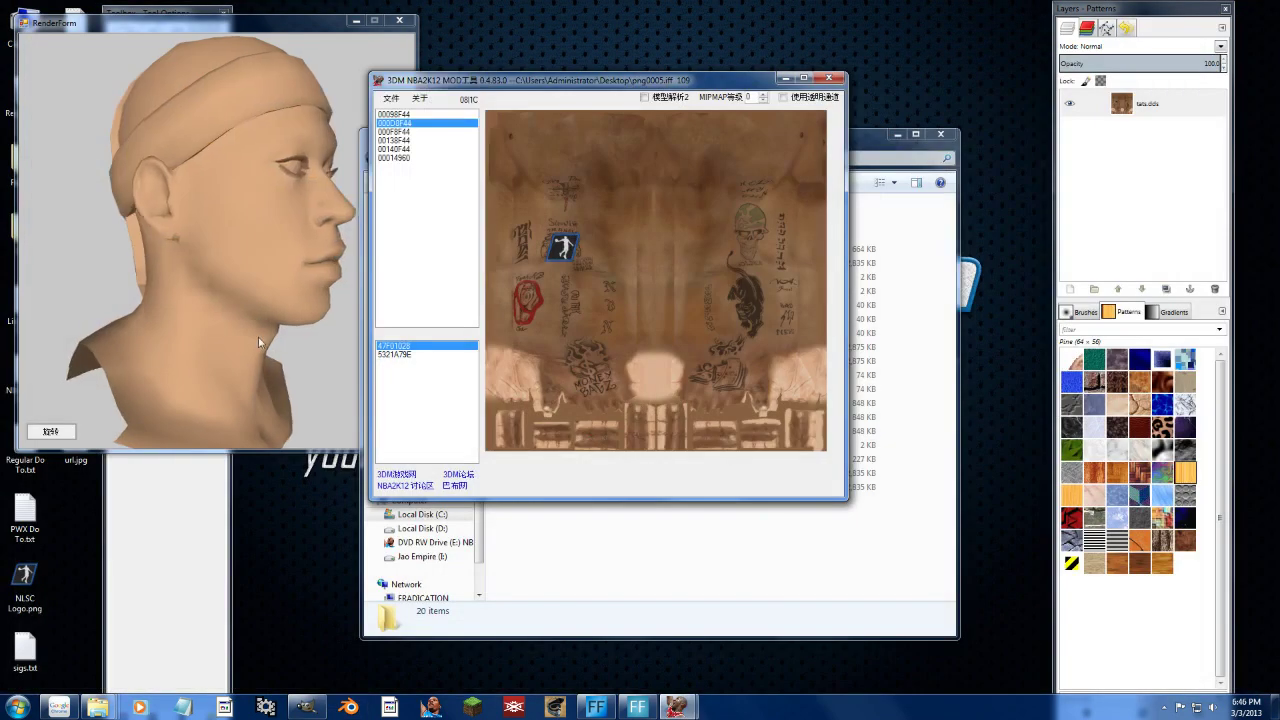
# Replace model 47F01028 with 47F01028.N2KM from Blender Temp and dismiss the success message.
pyautogui.click(432, 369)
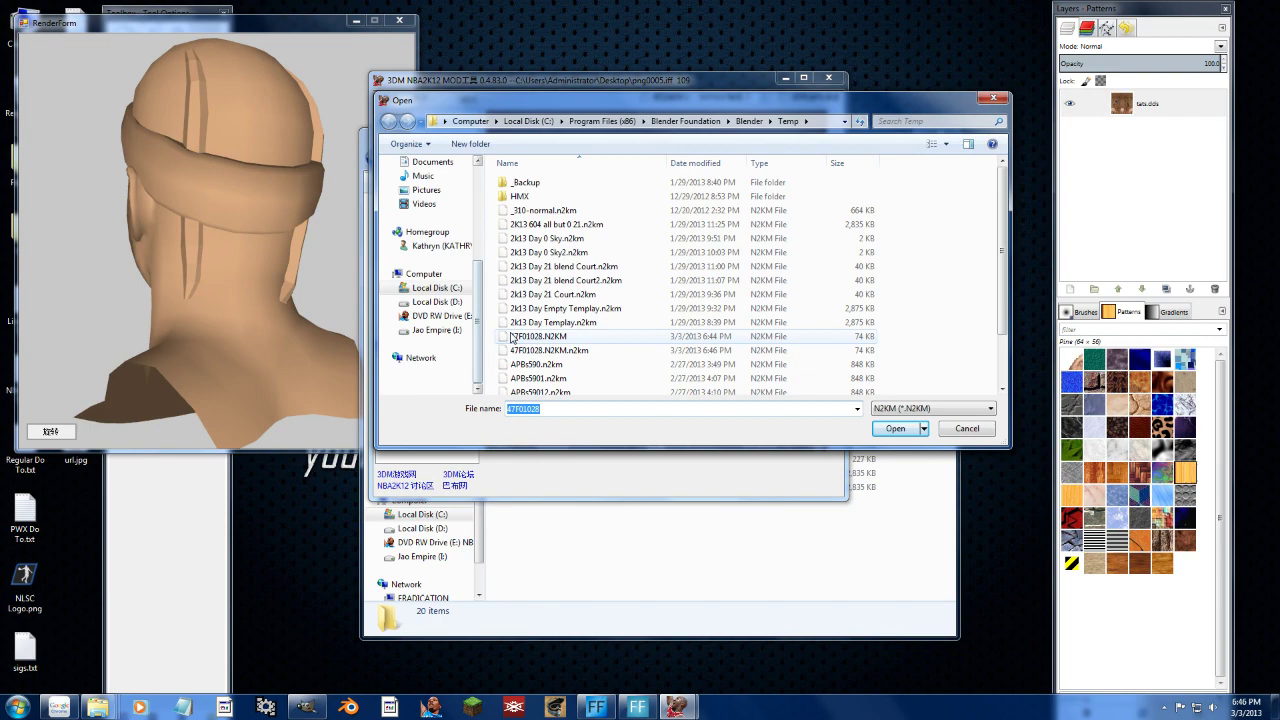
pyautogui.doubleClick(543, 336)
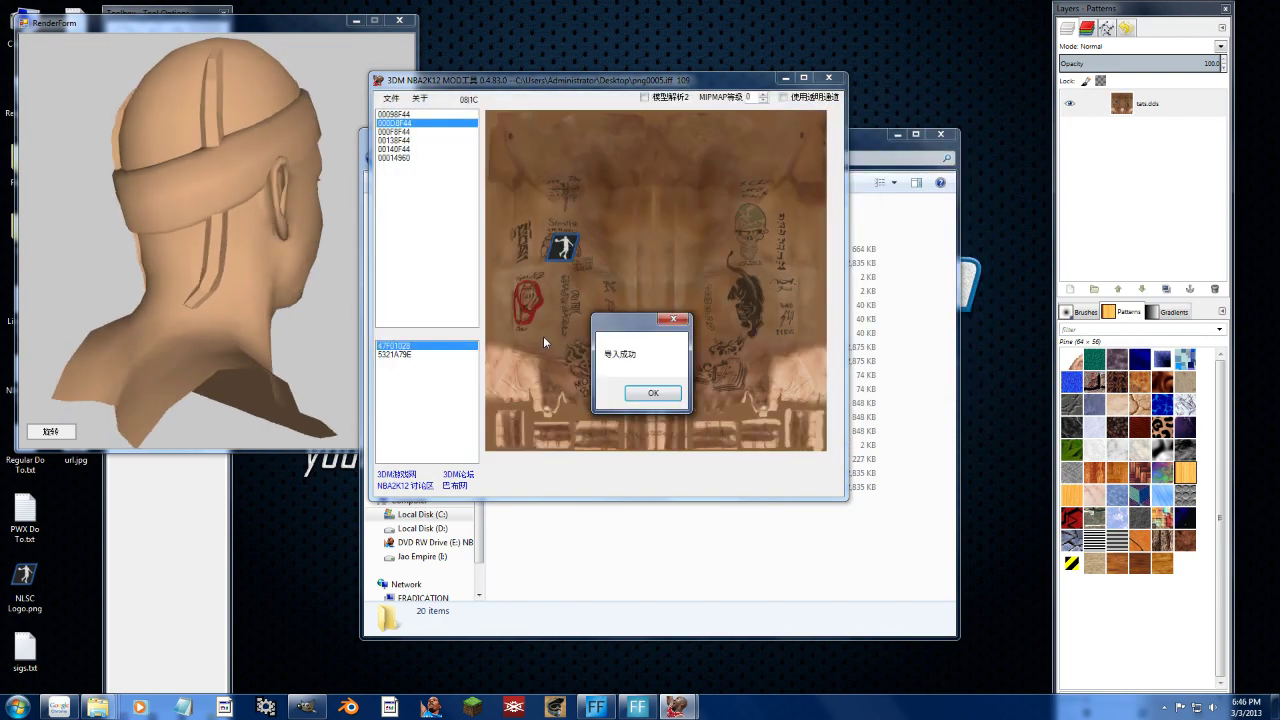
pyautogui.click(653, 392)
# Arrange the head preview, mod tool and Temp folder windows to view the new head.
pyautogui.moveTo(251, 26); pyautogui.dragTo(245, 67)
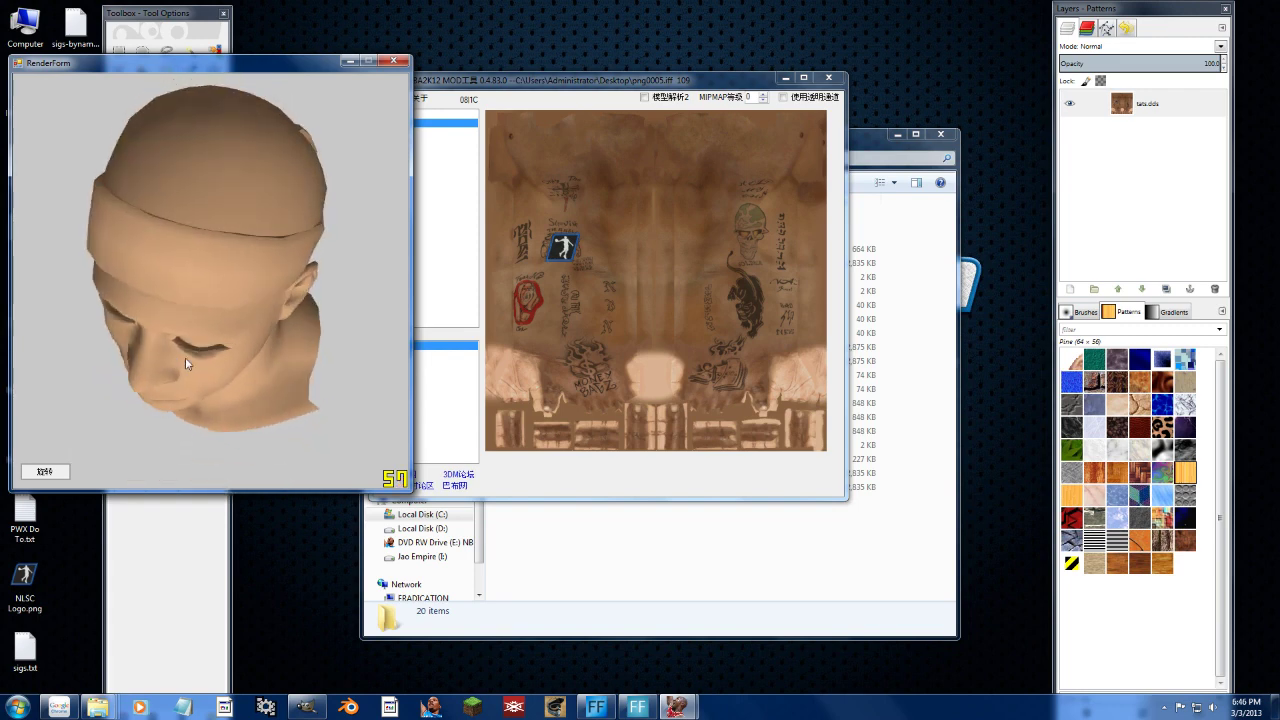
pyautogui.click(418, 355)
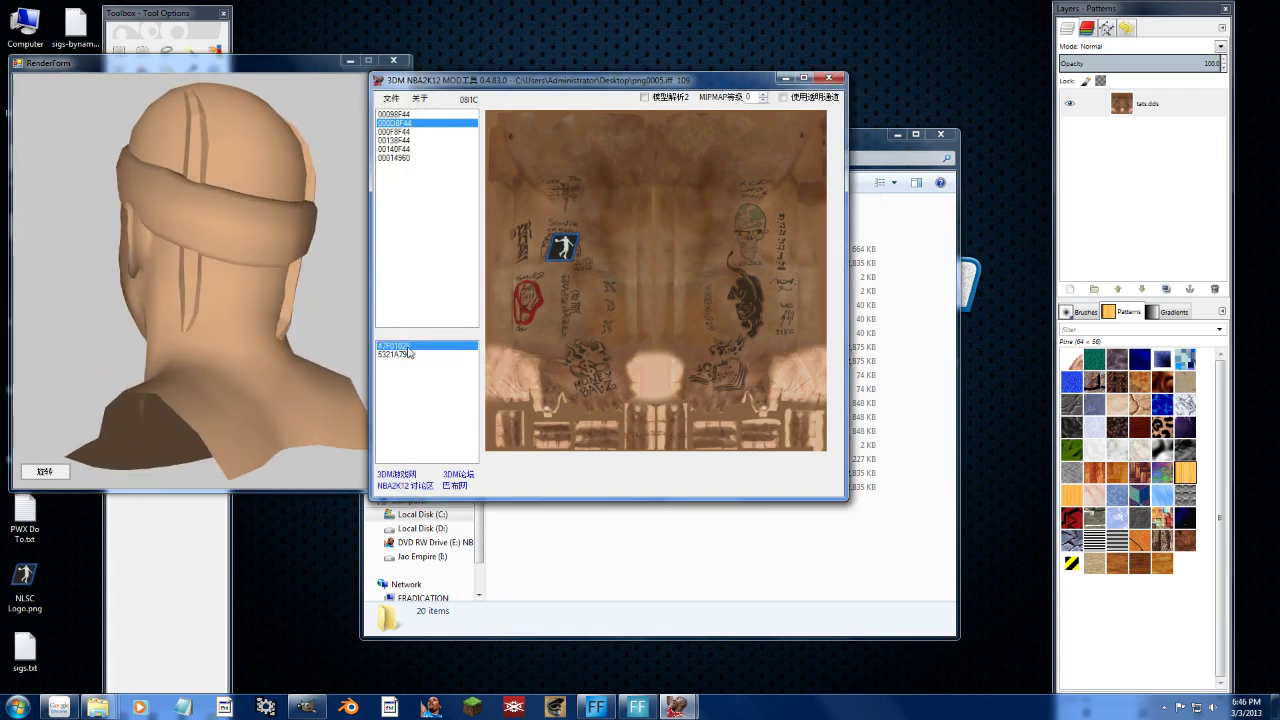
pyautogui.click(148, 244)
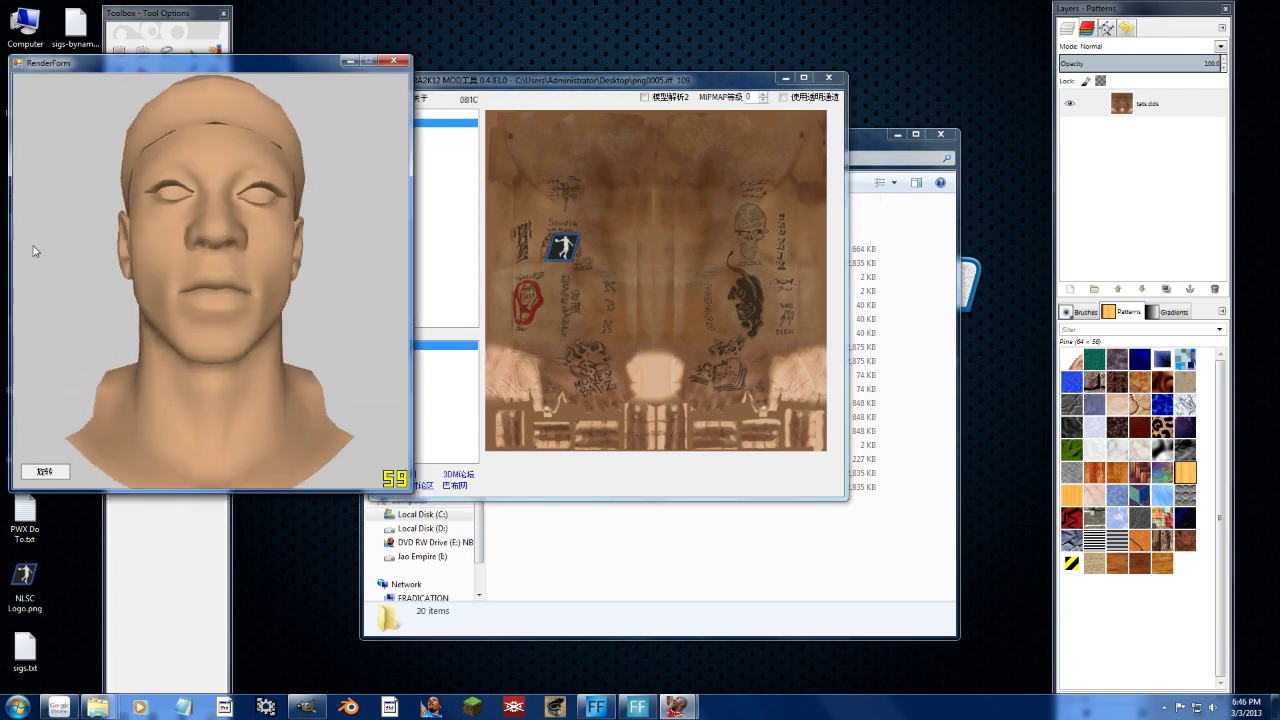
pyautogui.click(418, 347)
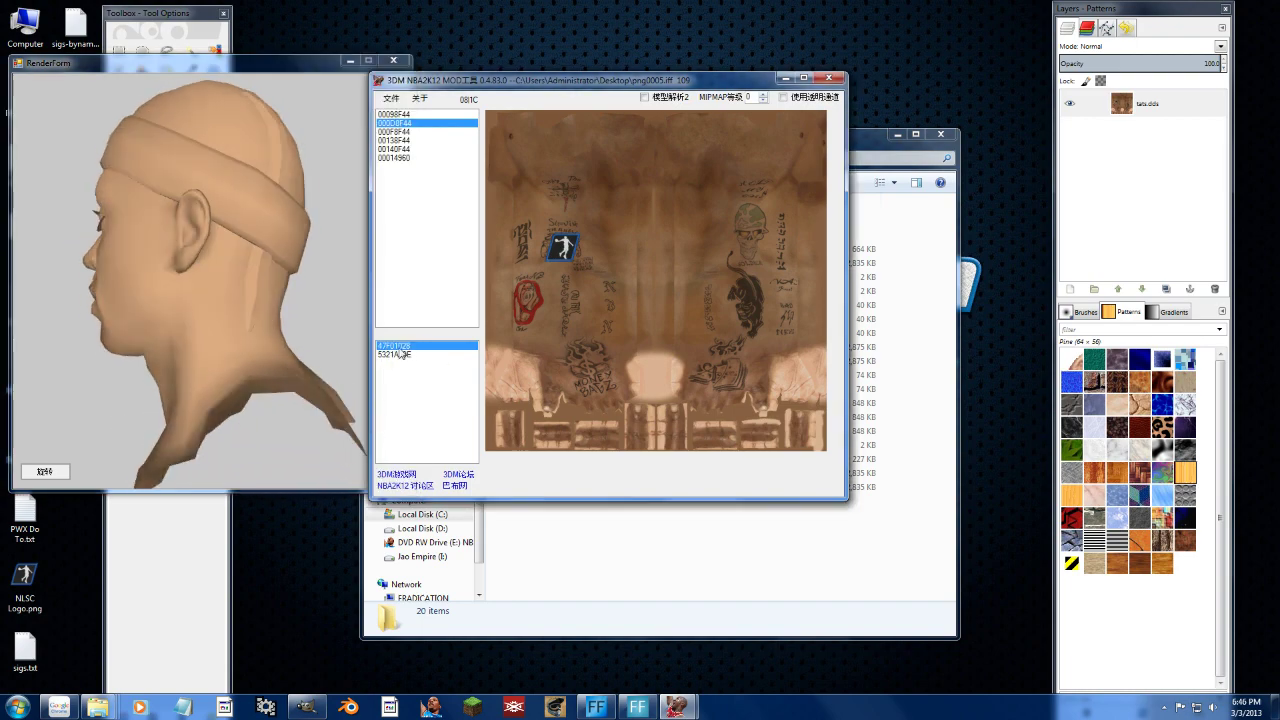
pyautogui.click(615, 567)
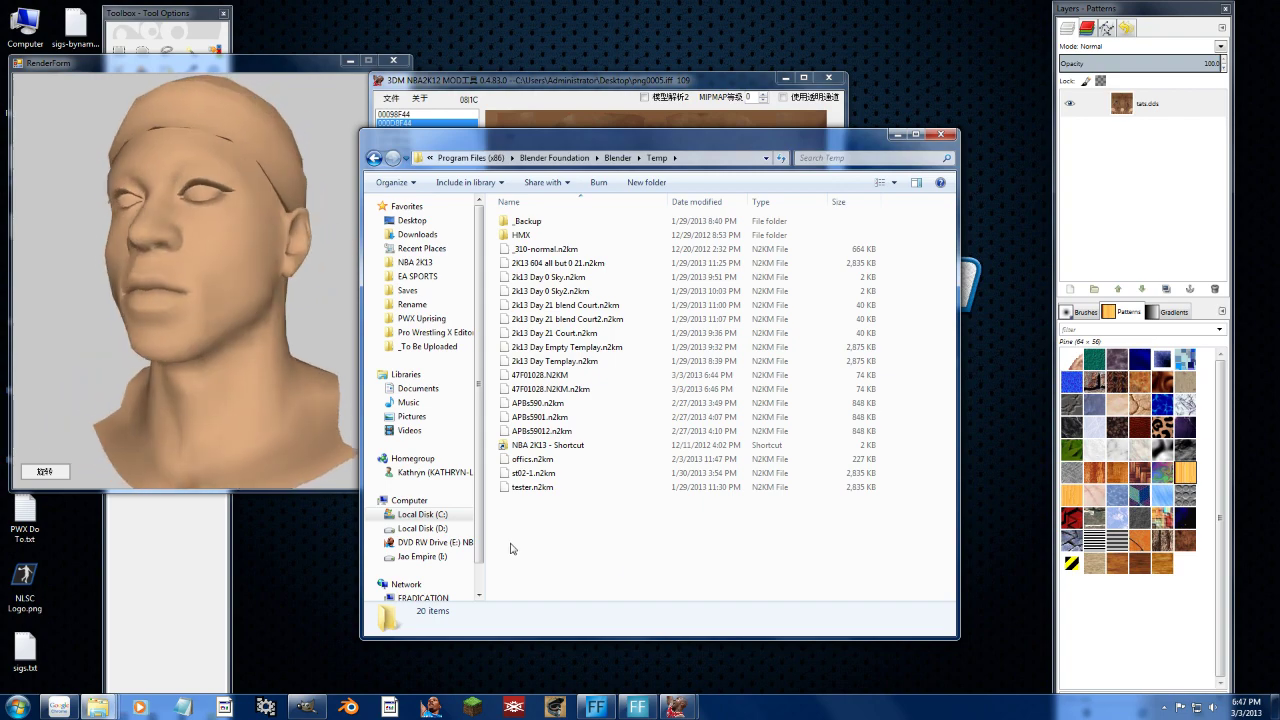
# Close the MOD tool with its head preview and minimize the Temp folder to show GIMP.
pyautogui.click(393, 60)
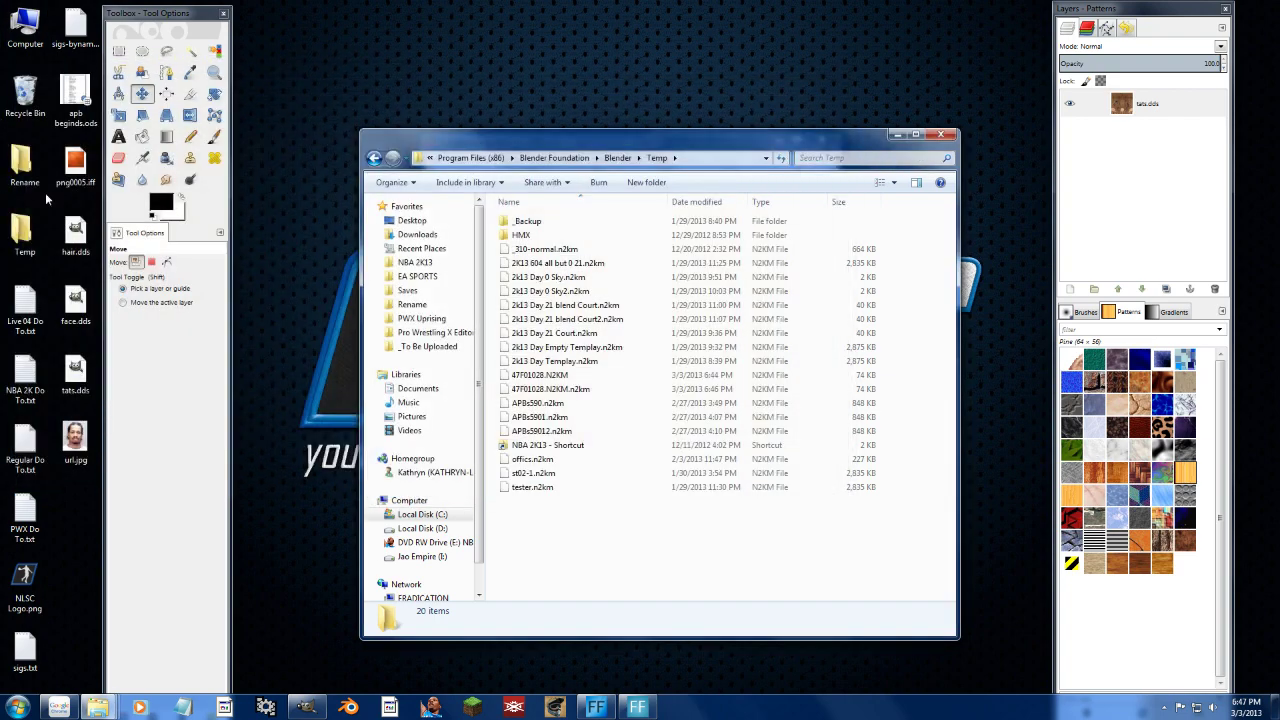
pyautogui.click(900, 136)
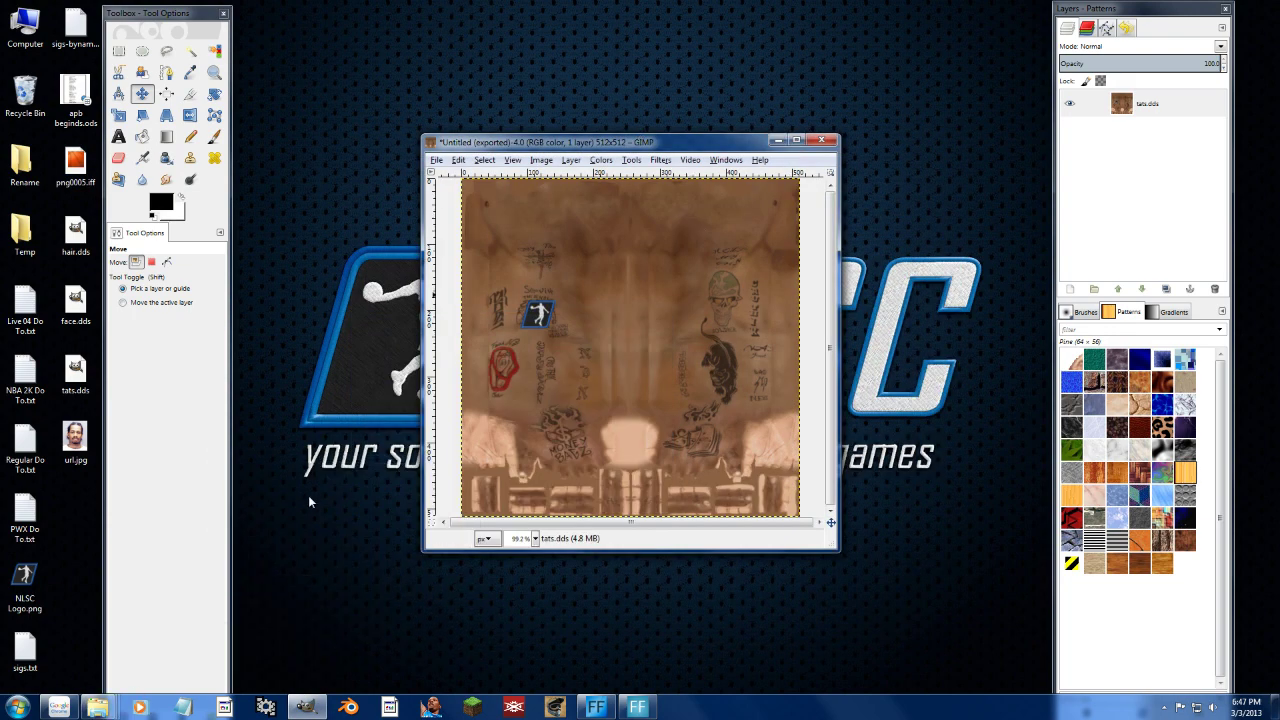